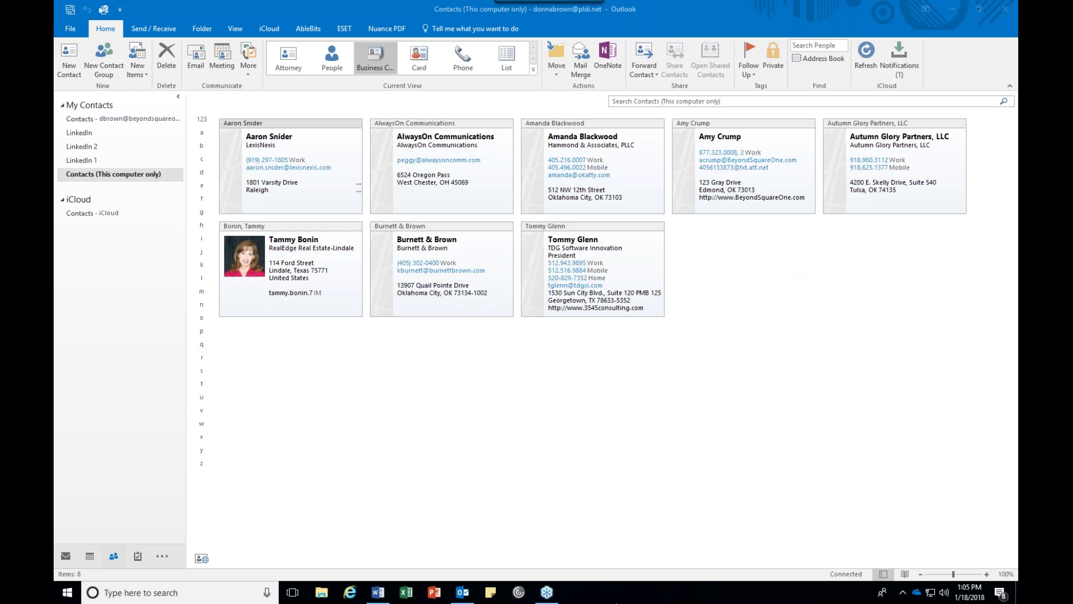
Switch to Word and look through the featured templates available for a new document.
click(378, 591)
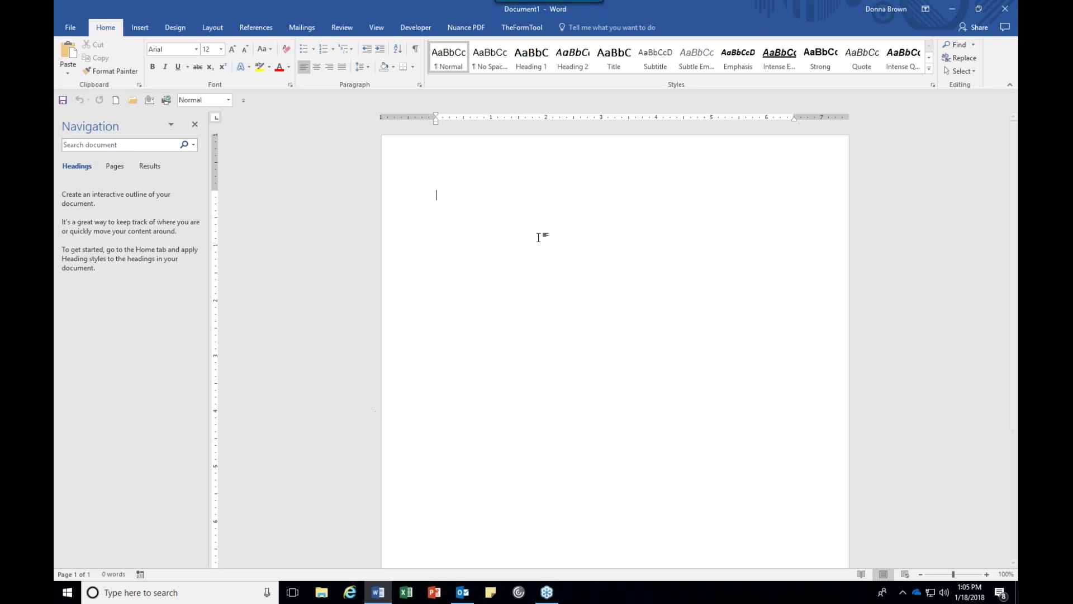
click(73, 29)
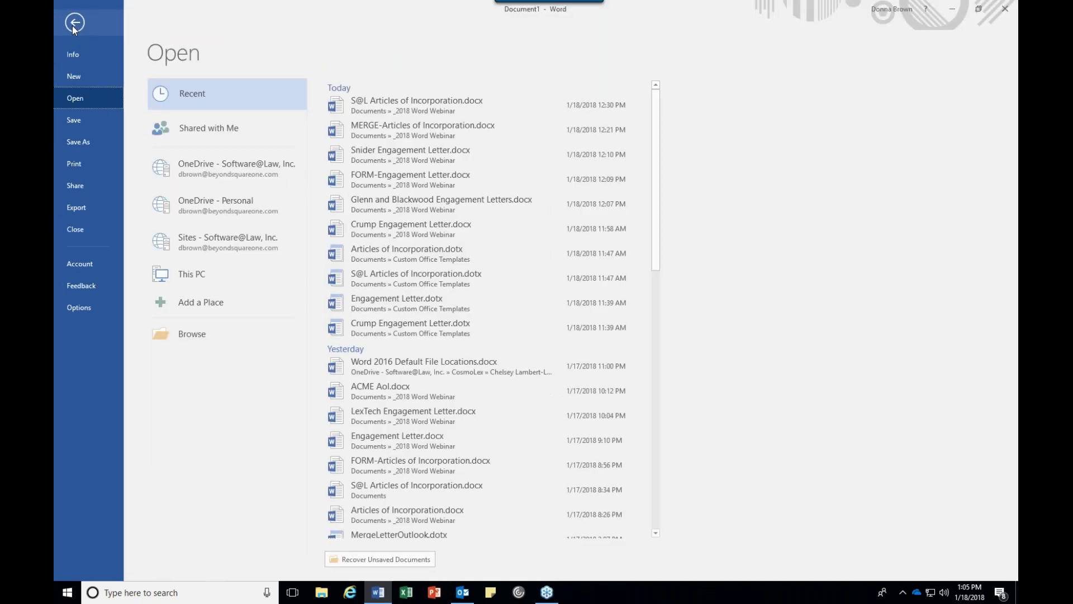
click(82, 77)
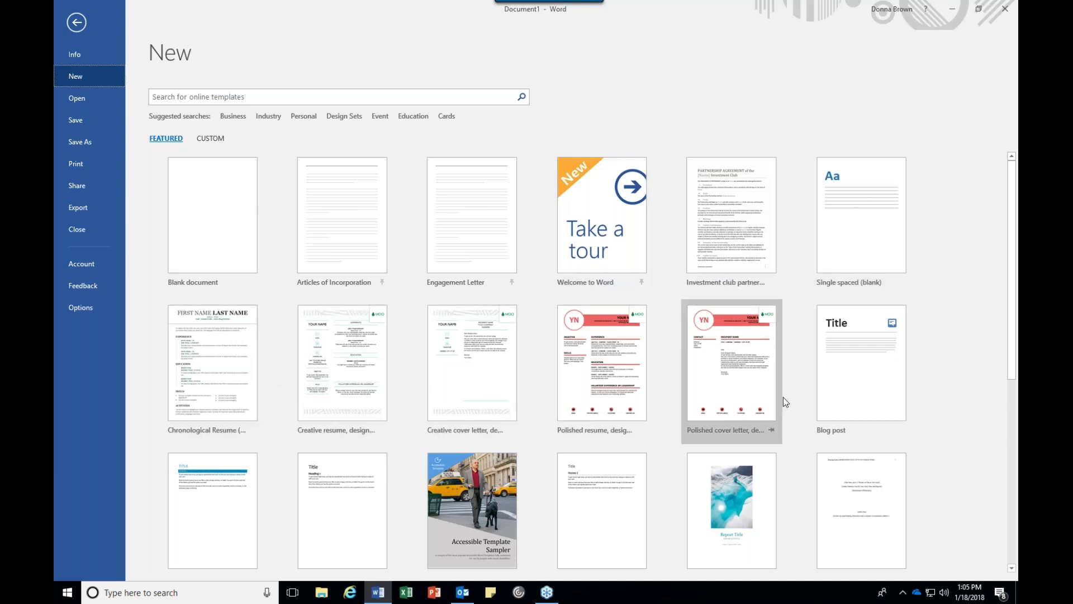
scroll(783, 397, down, 2)
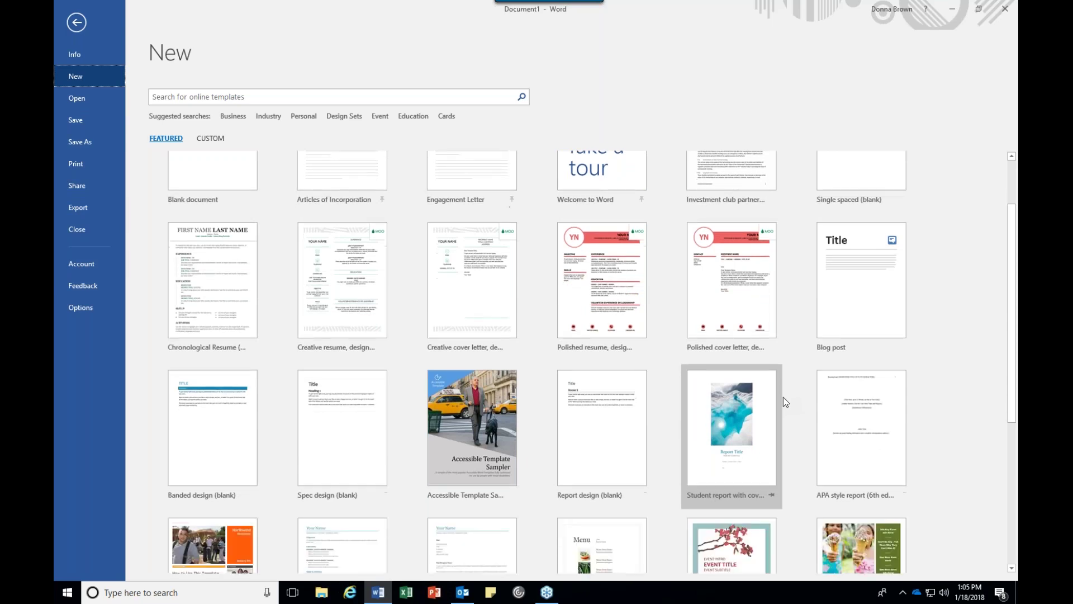
scroll(782, 397, down, 1)
scroll(783, 397, down, 2)
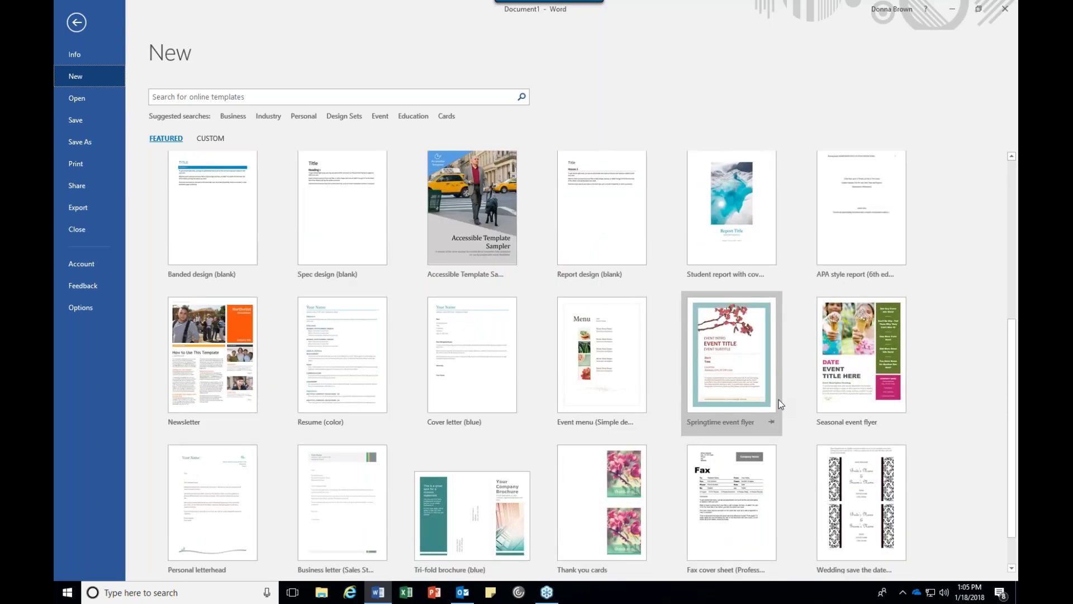
scroll(778, 399, down, 1)
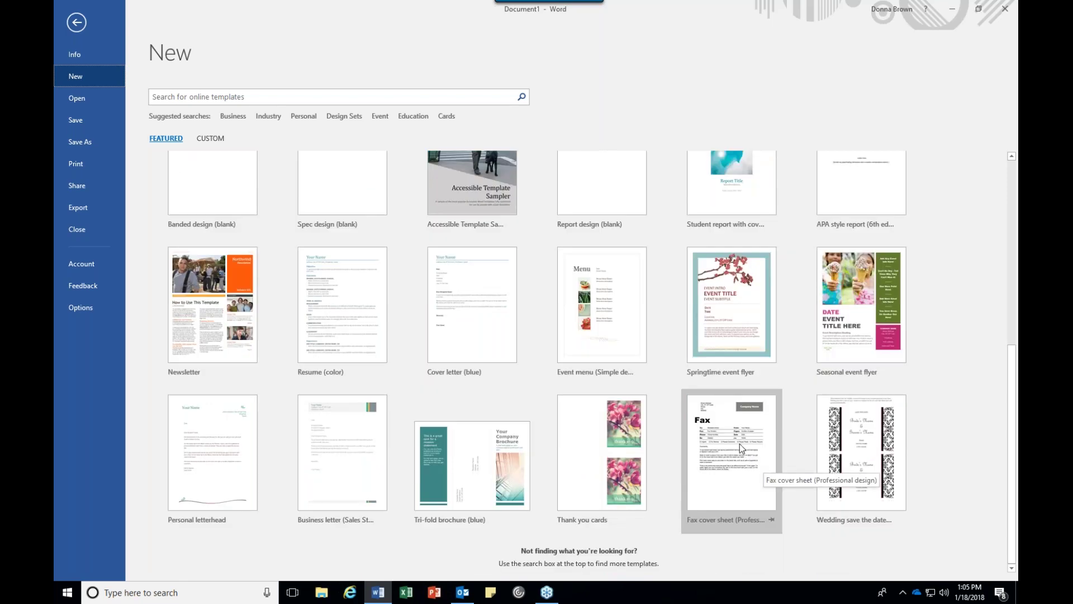
scroll(739, 444, up, 5)
Search the online templates for "agenda" and create a document from the Meeting agenda template by Microsoft Corporation.
click(241, 96)
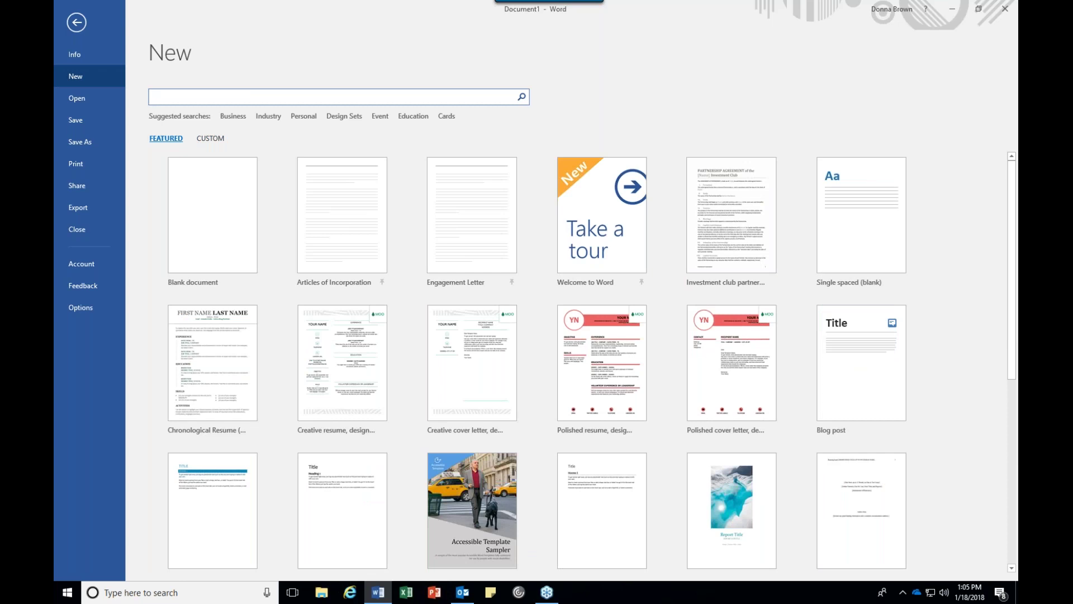
text(agenda)
click(522, 97)
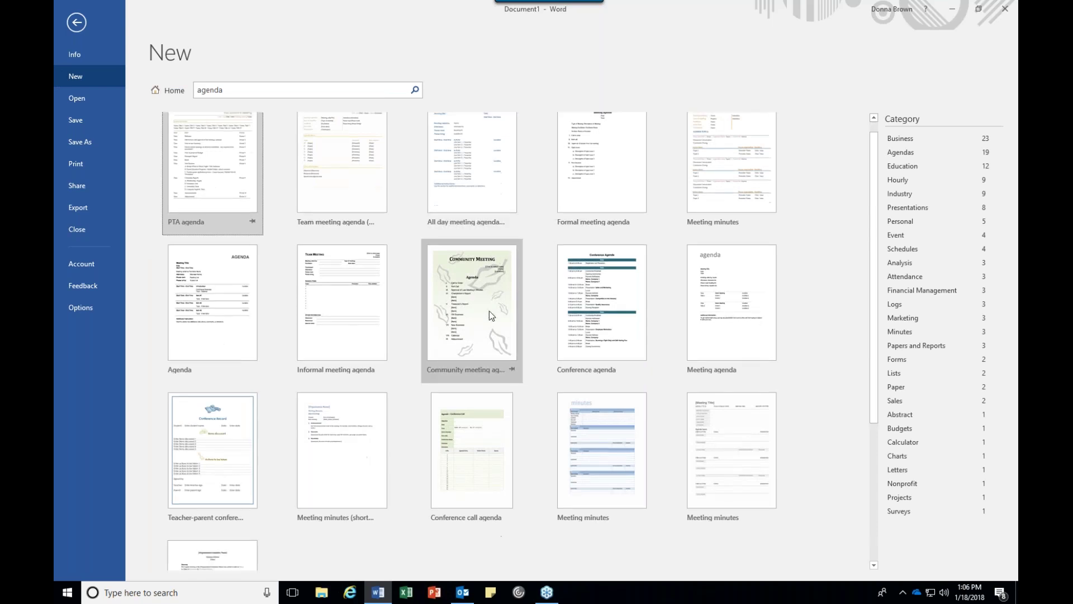
scroll(489, 315, down, 4)
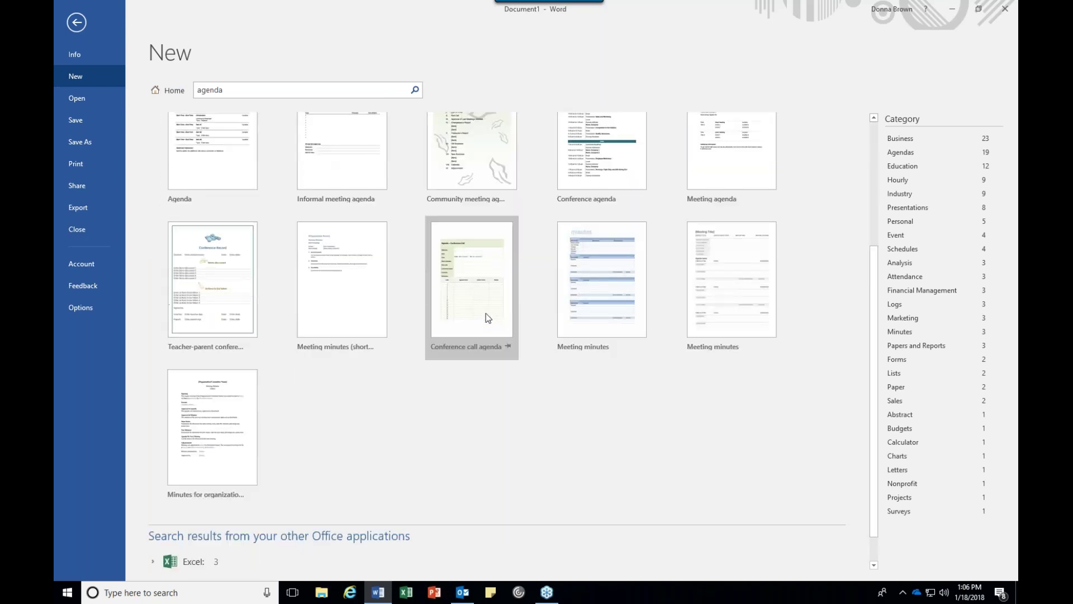
scroll(485, 314, up, 5)
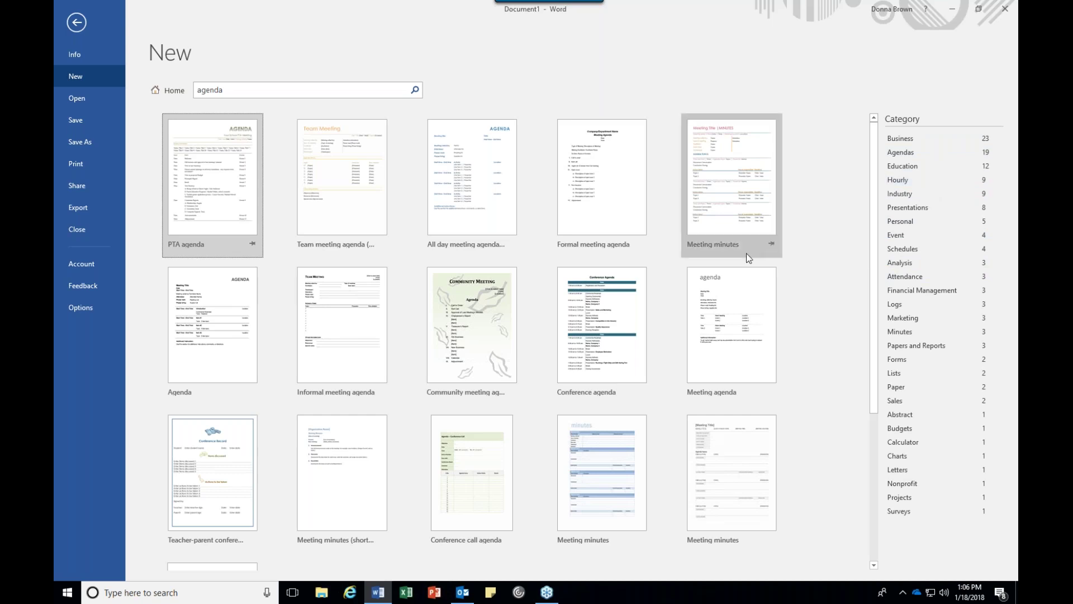
click(719, 308)
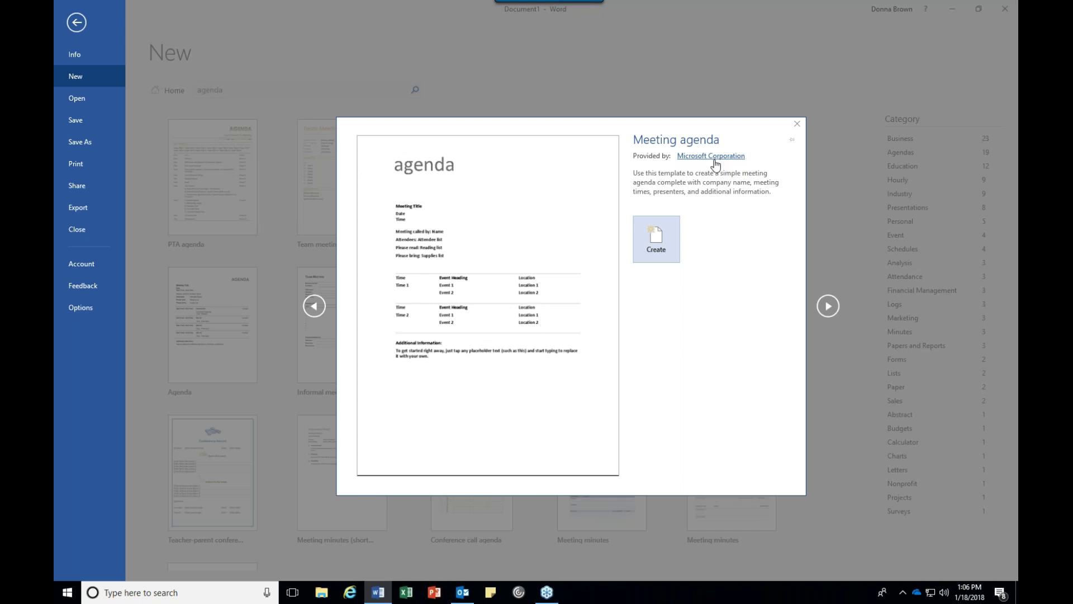
click(656, 239)
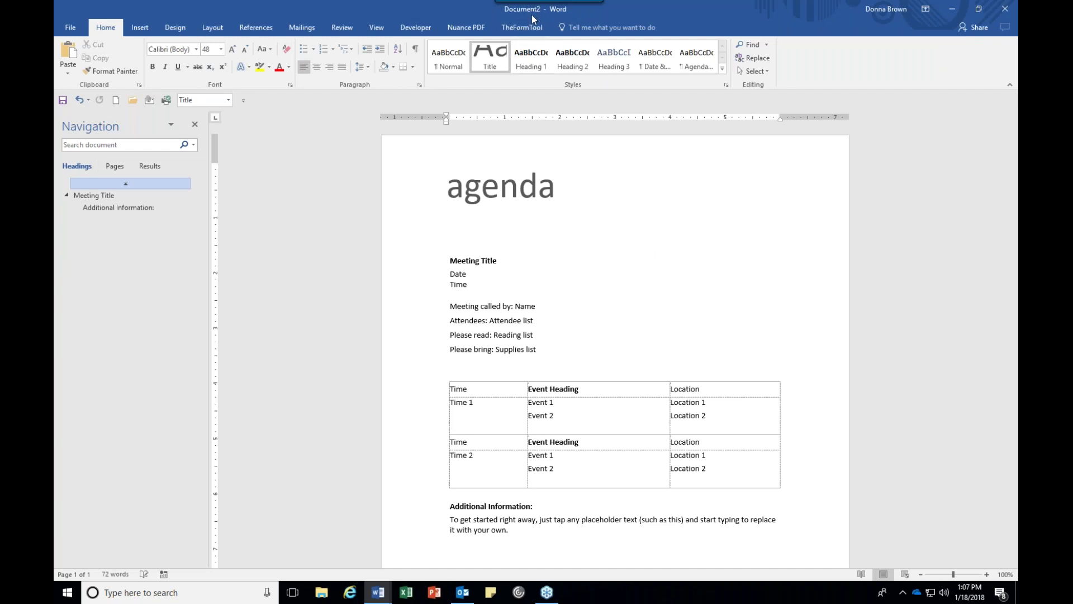
Replace the Meeting Title placeholder with the organizer's first name in possessive form followed by "Very Important Meeting".
scroll(630, 295, down, 2)
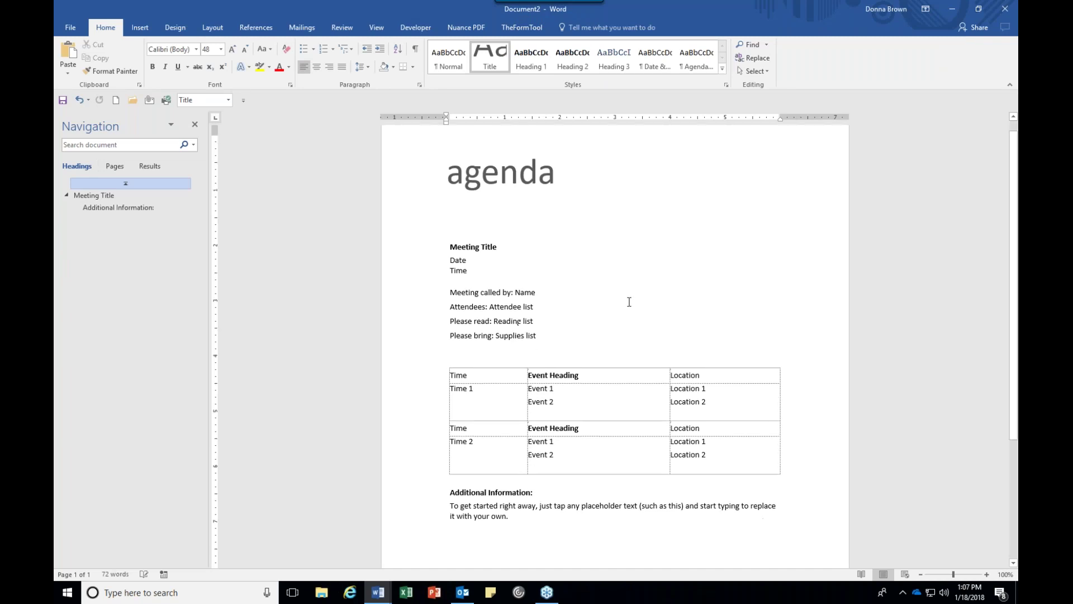
triple_click(484, 206)
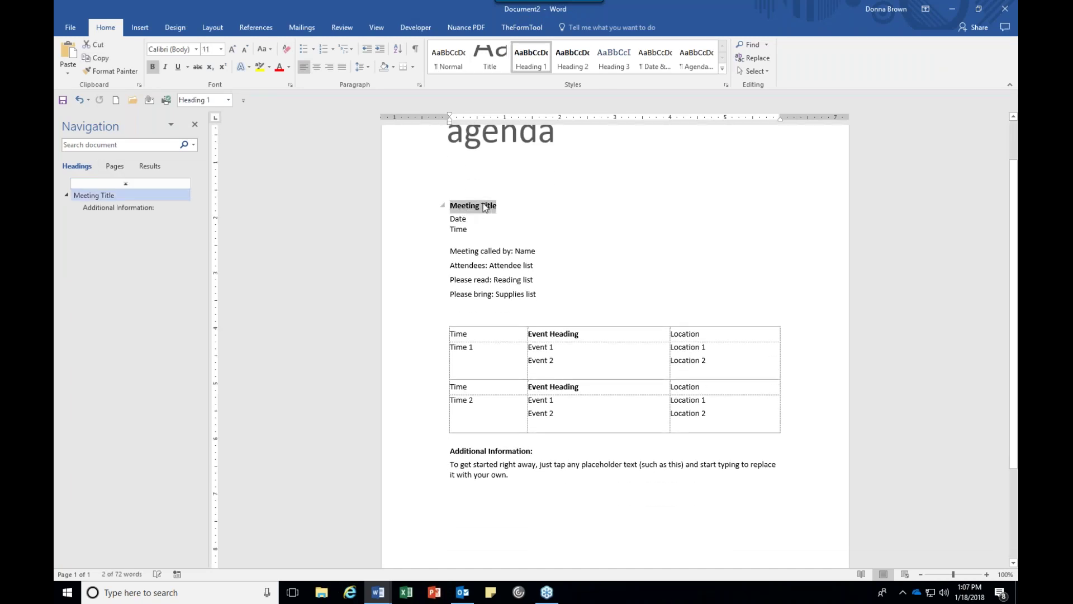
text(Donna)
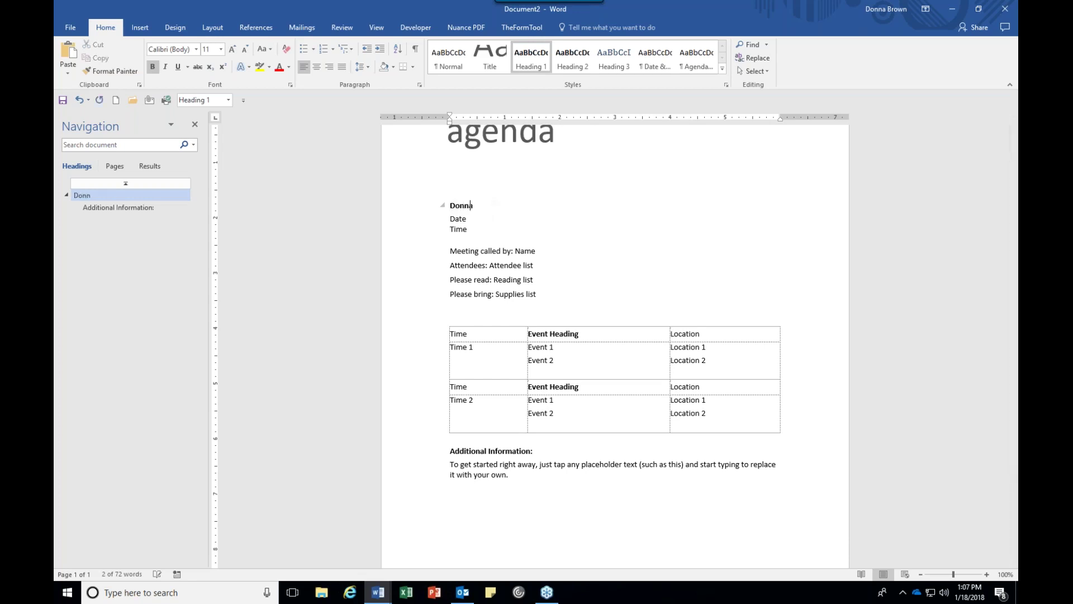
text('s Very Import)
key(BackSpace)
text(an)
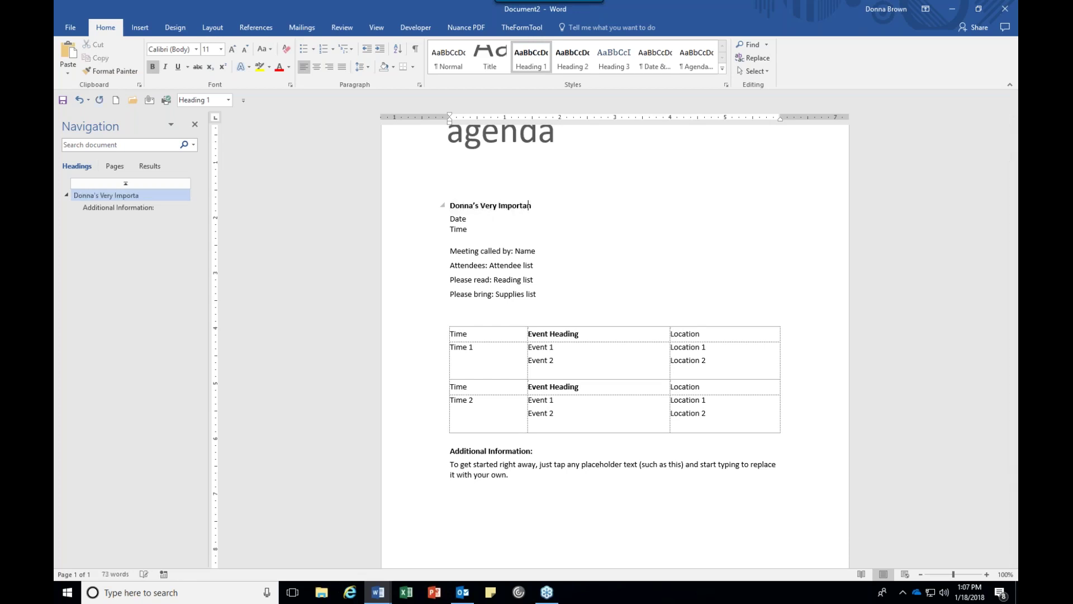
text(t Meeting)
Check how the agenda's date, meeting caller name and attendee list placeholders select as fillable fields.
key(Down)
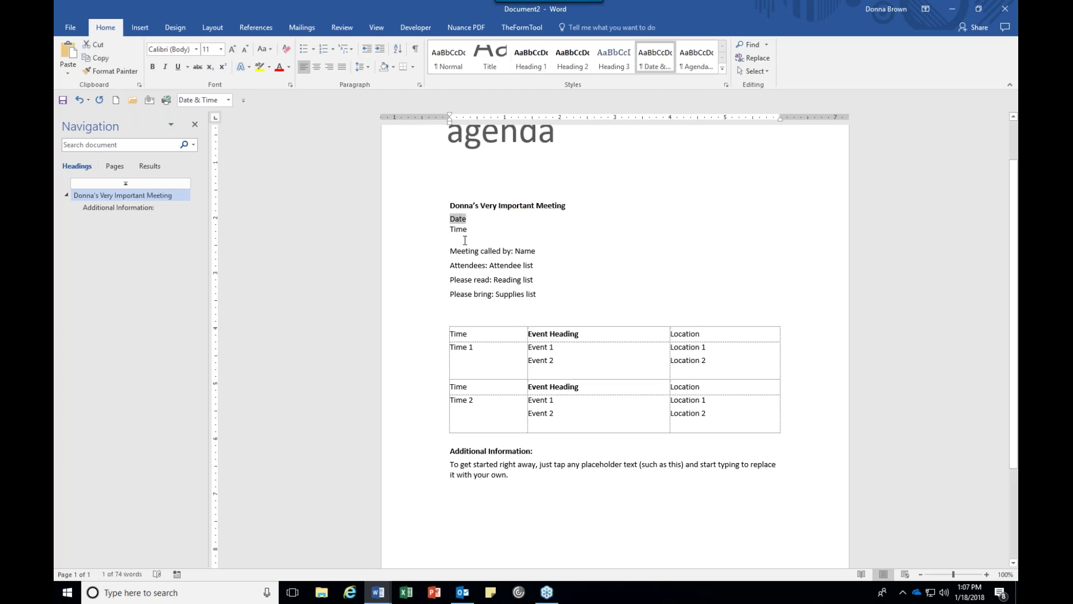
key(Down)
click(531, 250)
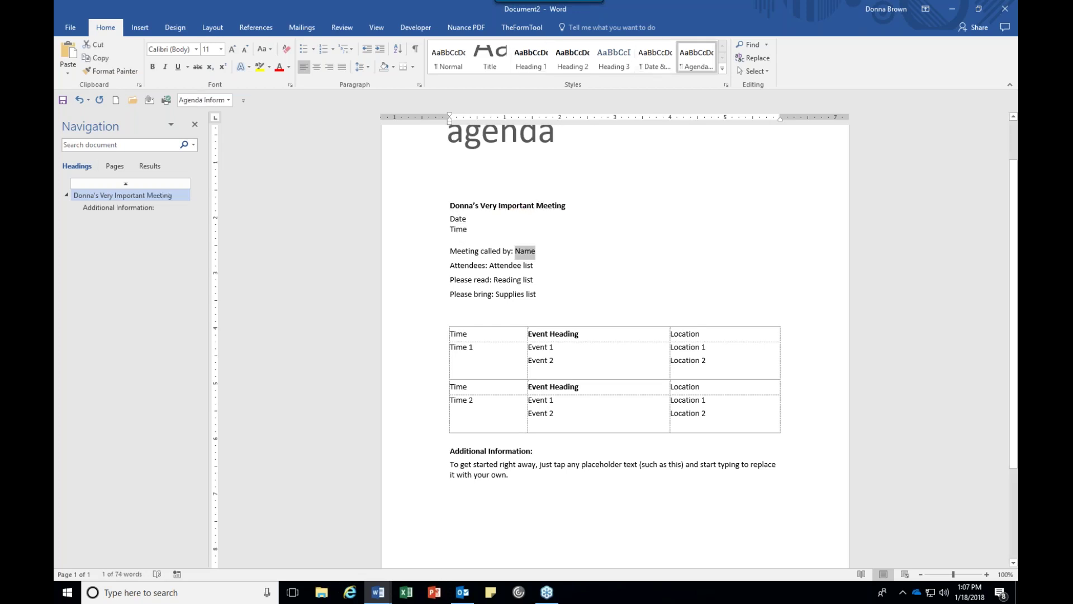
click(530, 264)
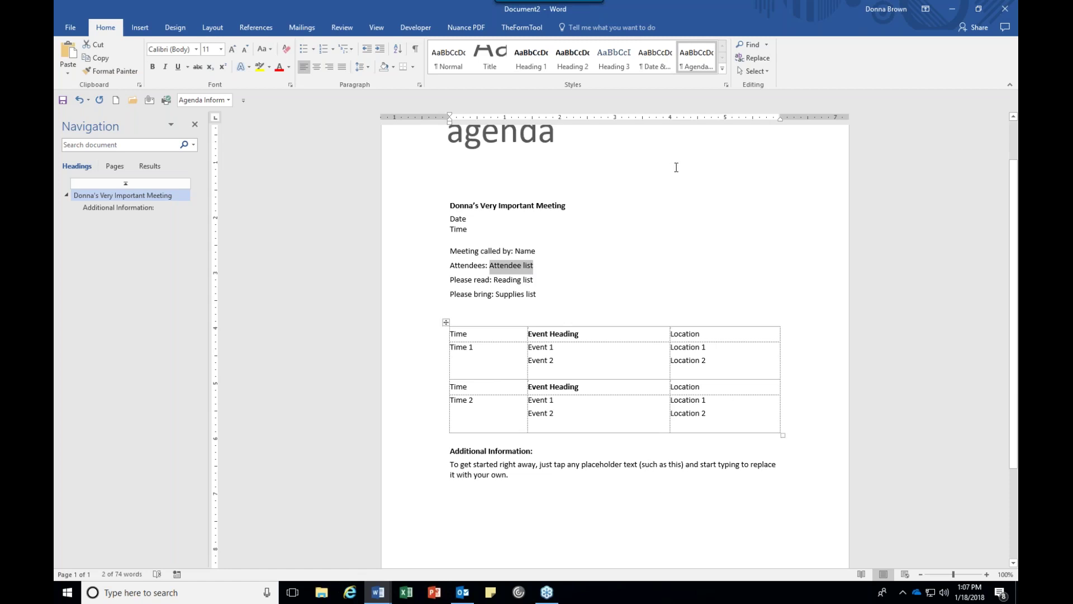
scroll(649, 277, up, 1)
scroll(650, 278, up, 1)
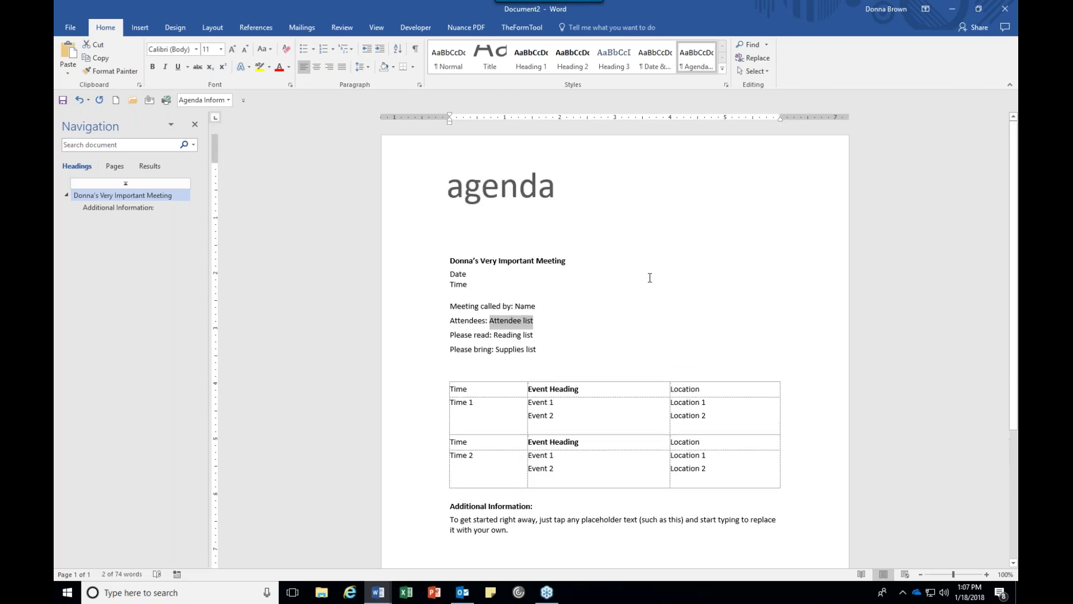
Search the online templates for "minutes" and create a document from the Meeting minutes (short form) template.
click(70, 26)
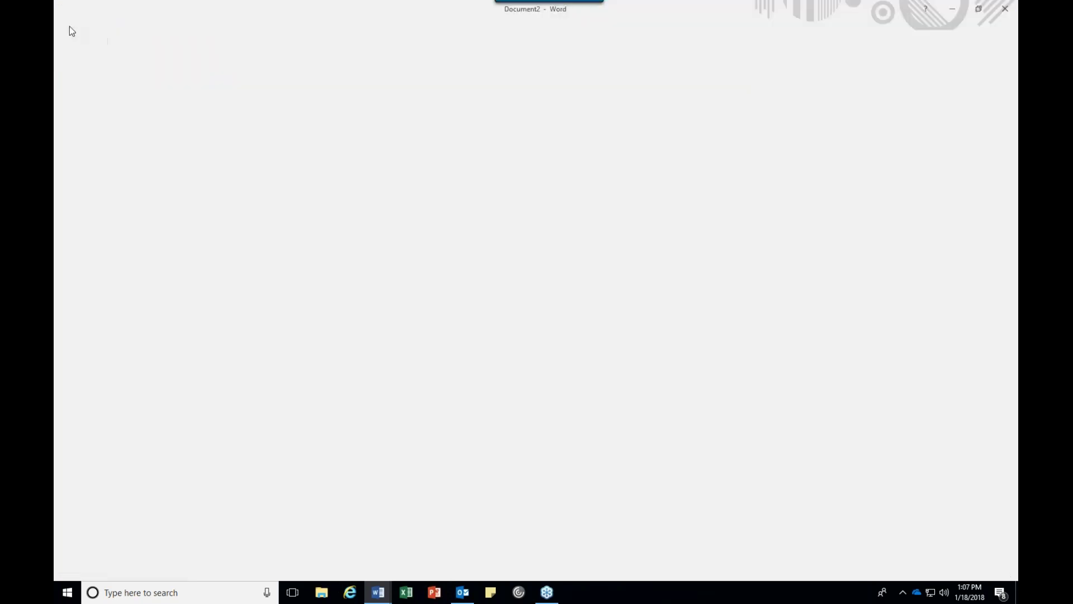
click(71, 76)
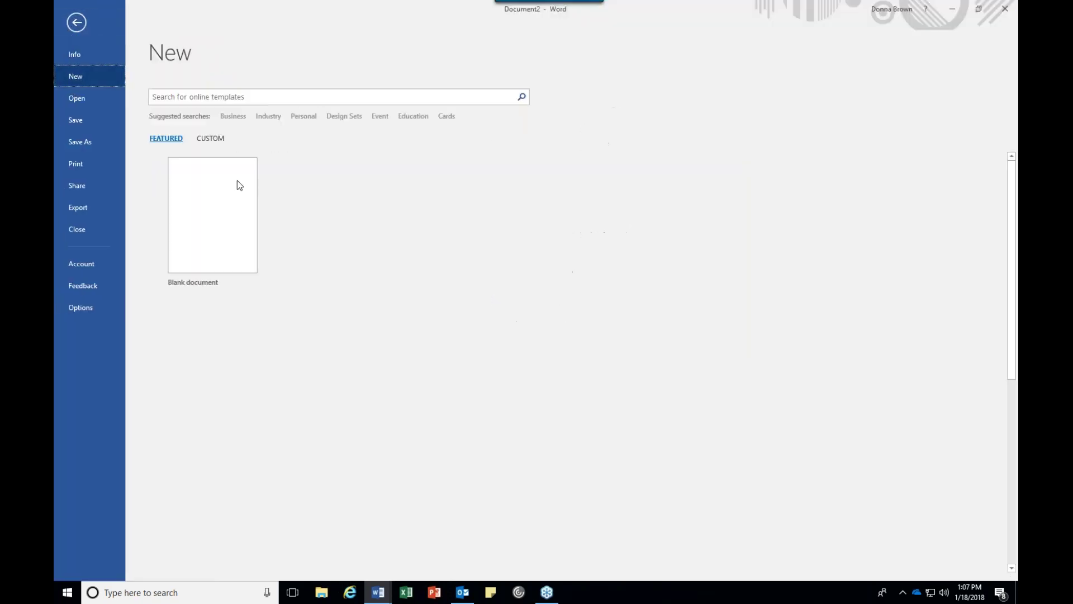
click(216, 100)
text(min)
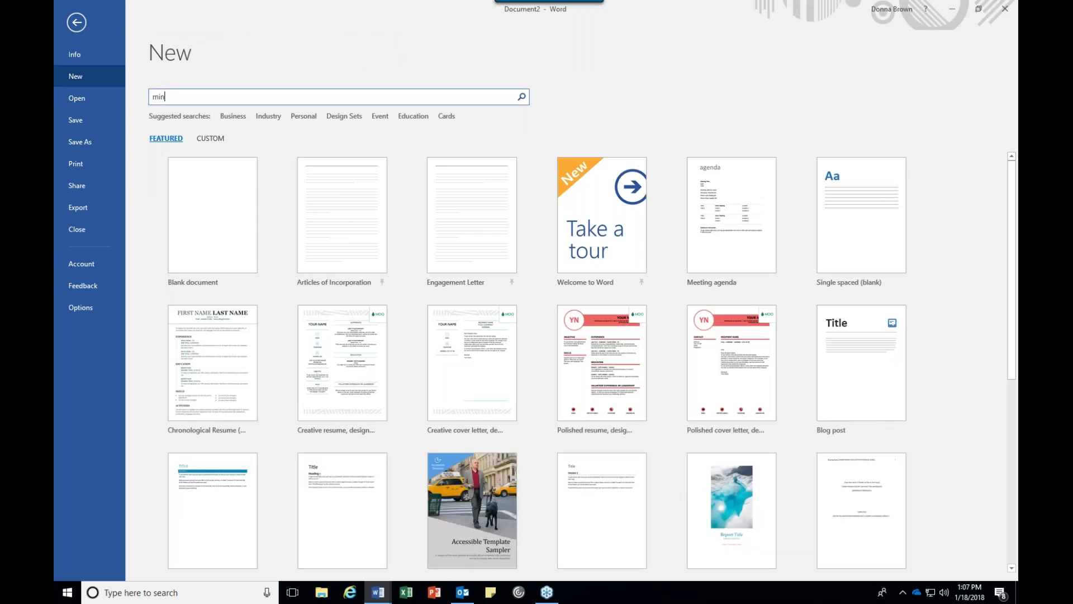
text(utes)
key(Return)
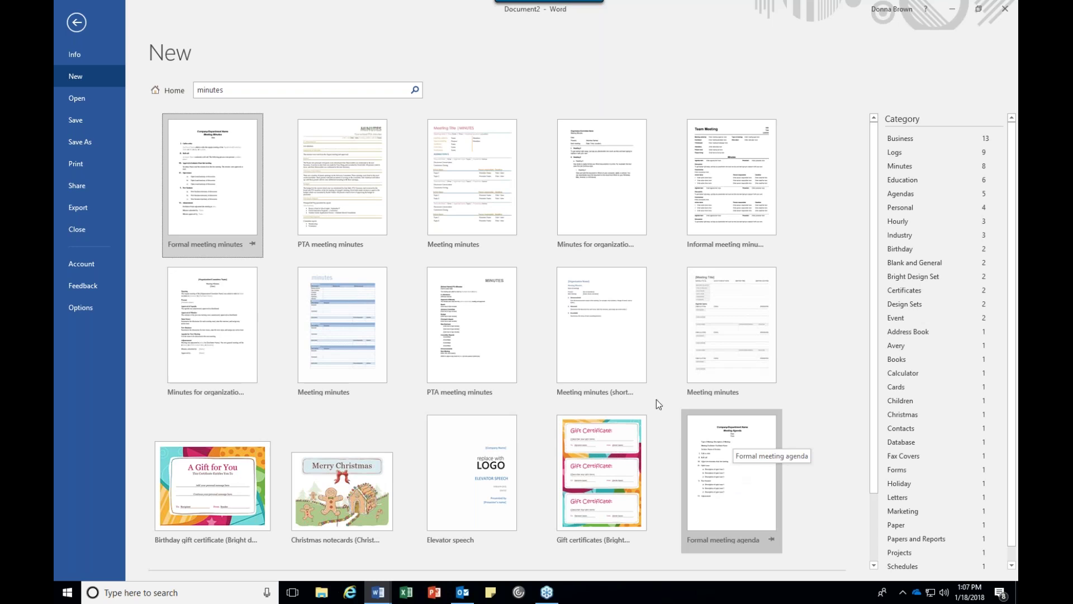
click(598, 325)
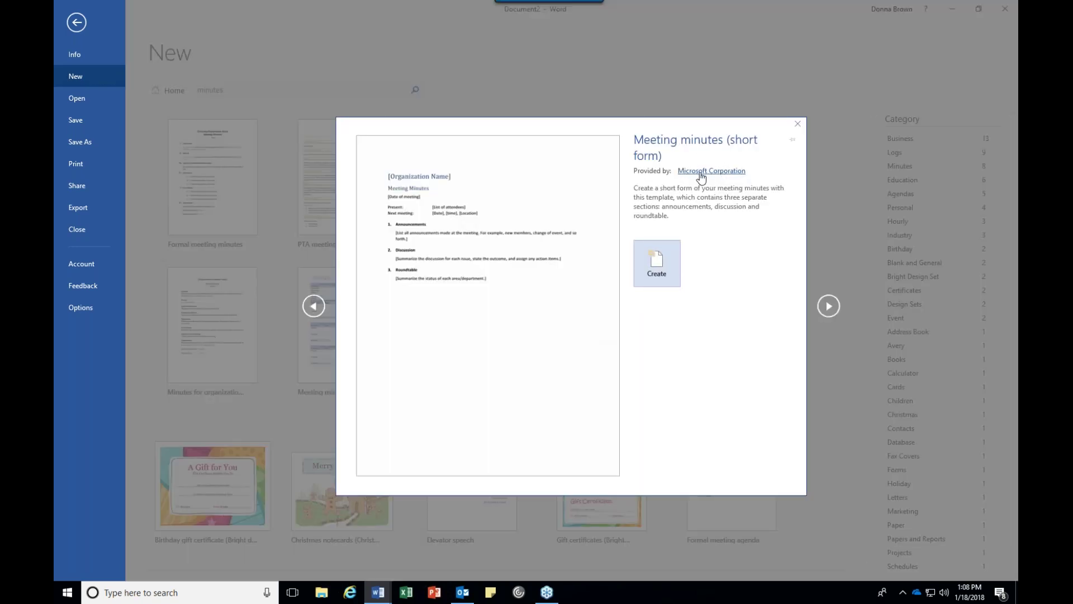
click(655, 250)
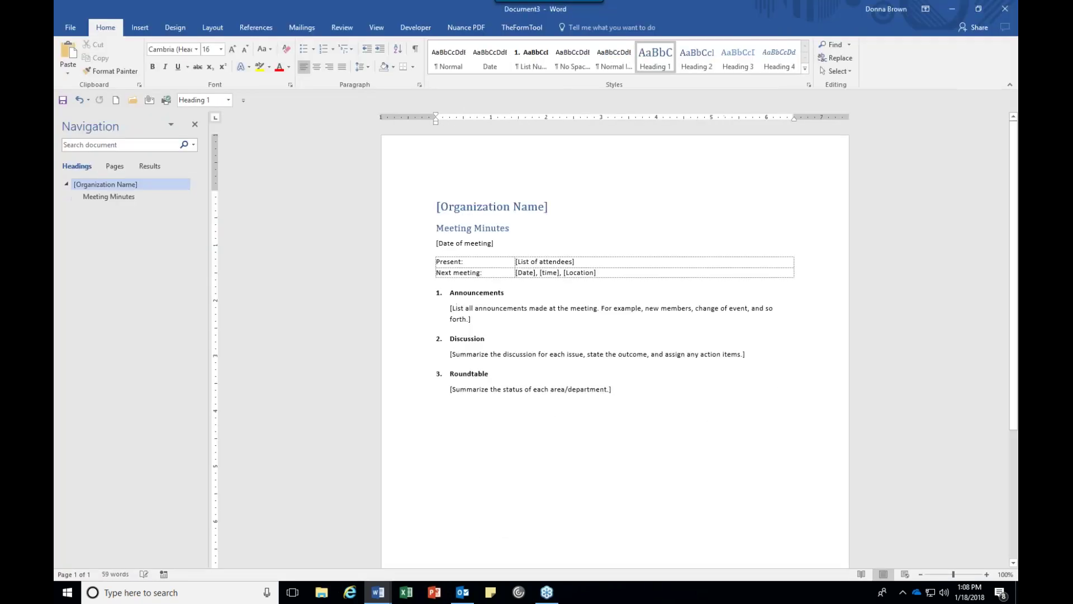
Fill in the Organization Name placeholder with the organizer's first name in possessive form followed by "Organization".
click(440, 207)
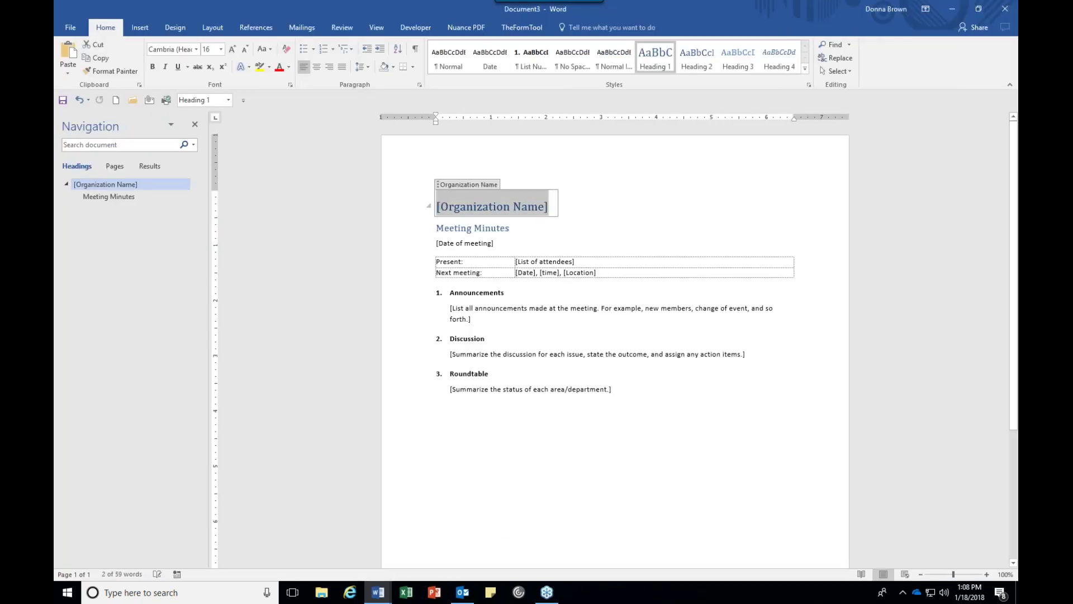
text(Donna)
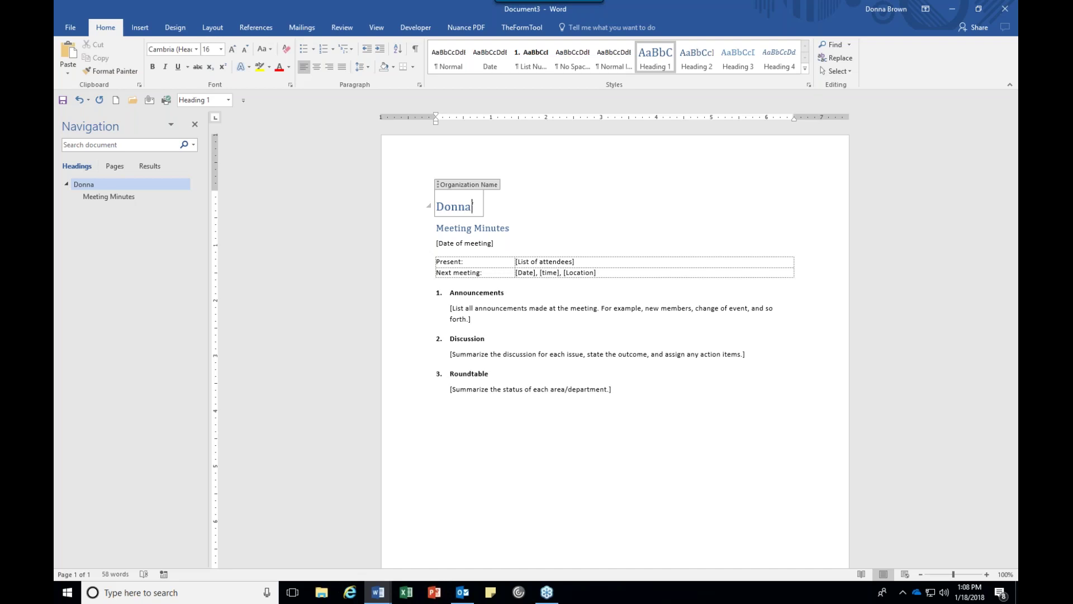
text('s Organization)
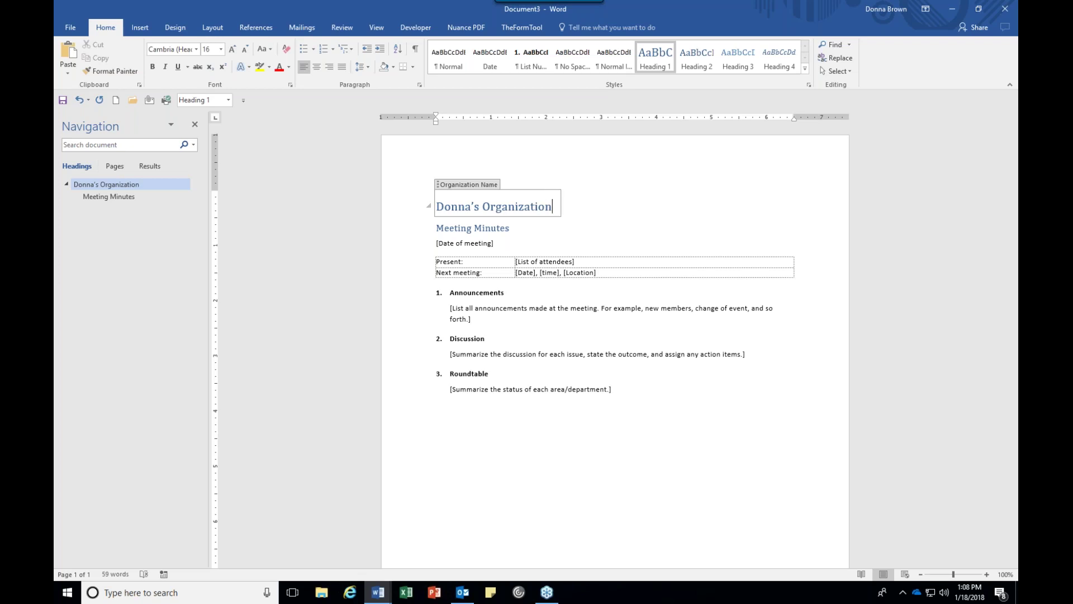
click(501, 226)
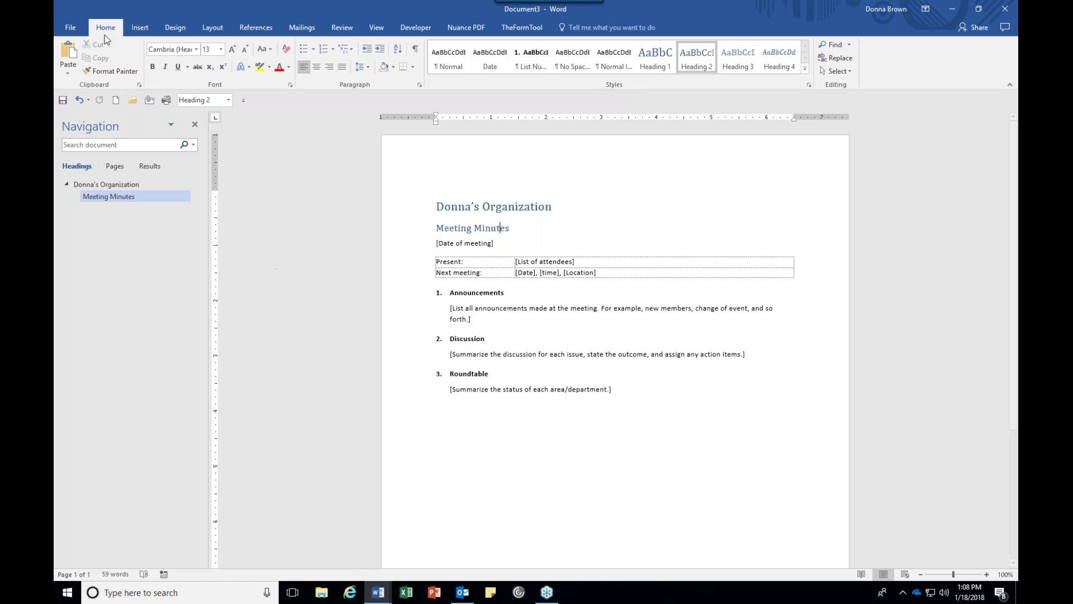
Search the online templates for "employment agreement" as the basis of a new document.
click(76, 30)
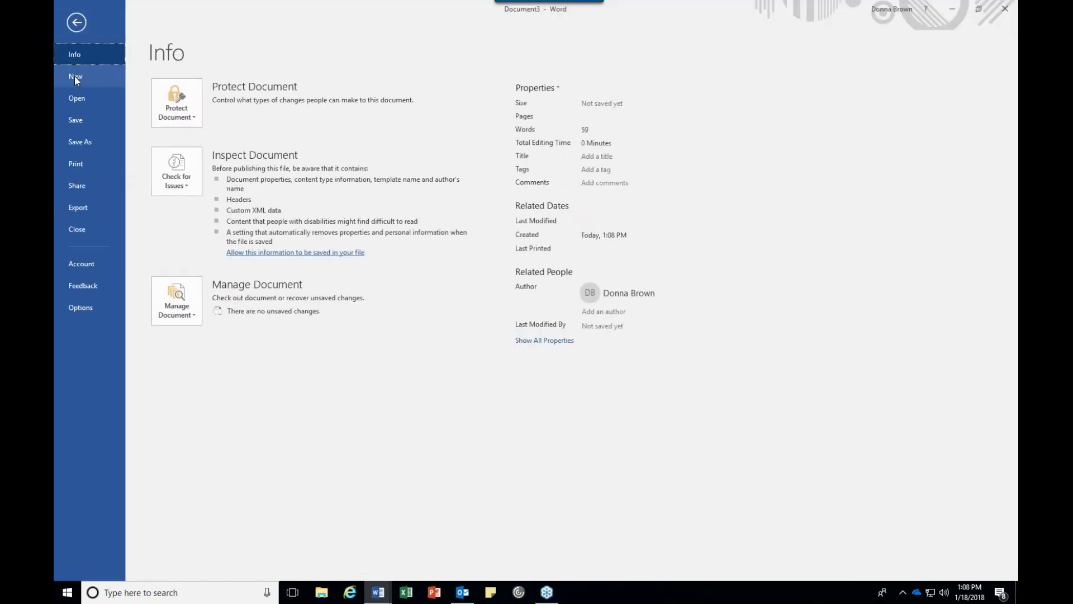
click(75, 76)
click(243, 97)
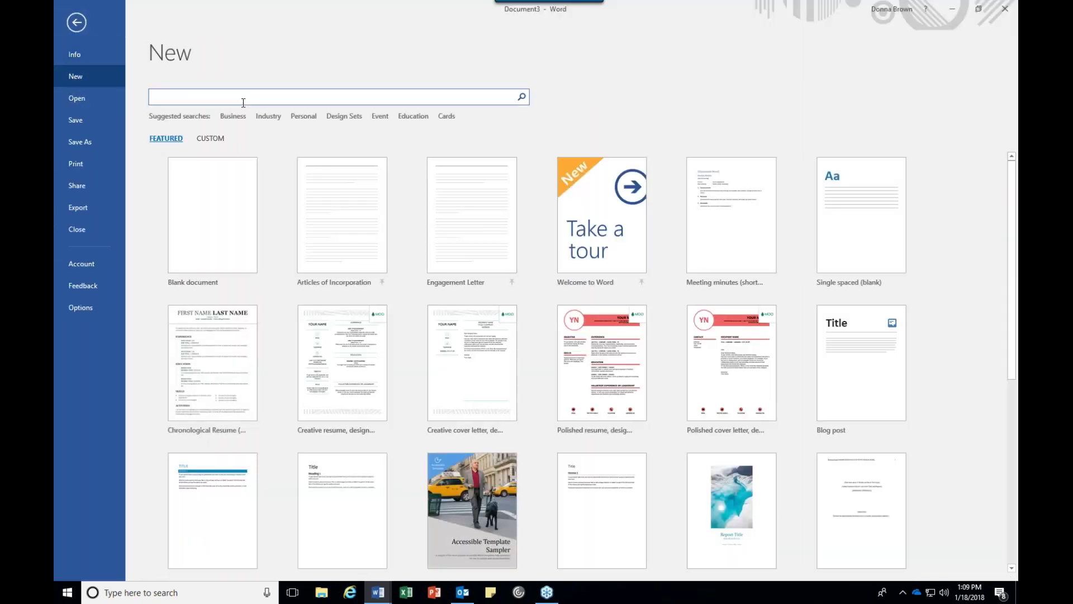
text(employment agreement)
click(522, 97)
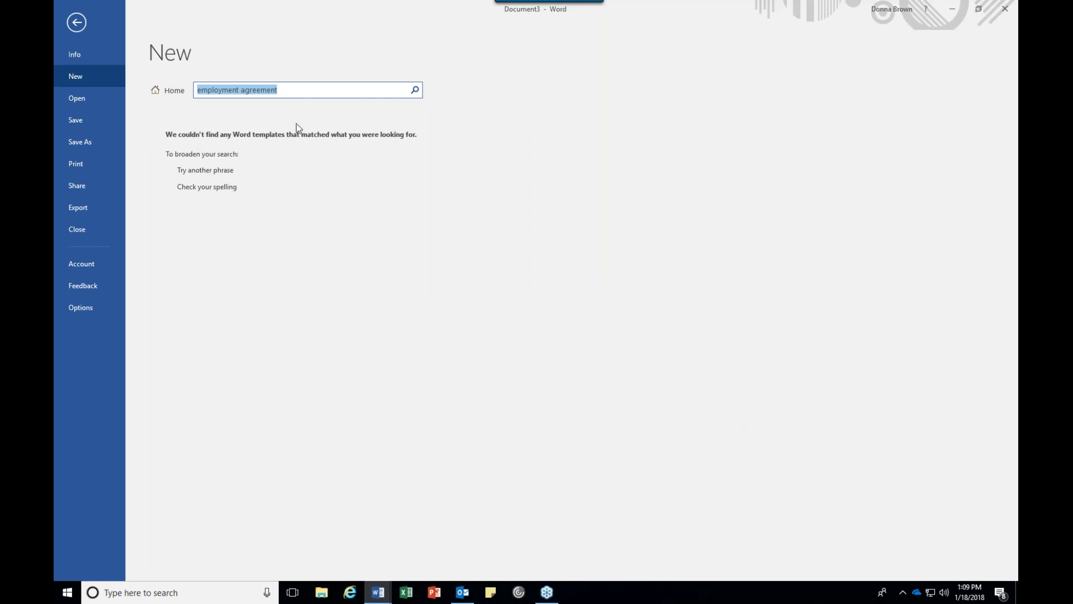
Change the template search to "purchase agreement" and run it.
double_click(233, 89)
text(purchase)
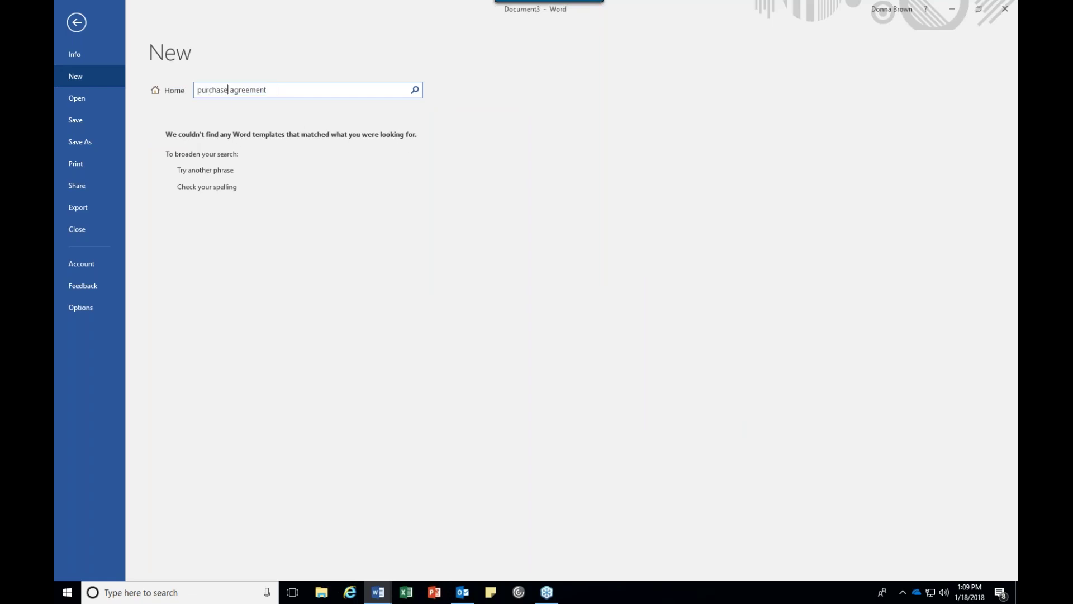
click(414, 90)
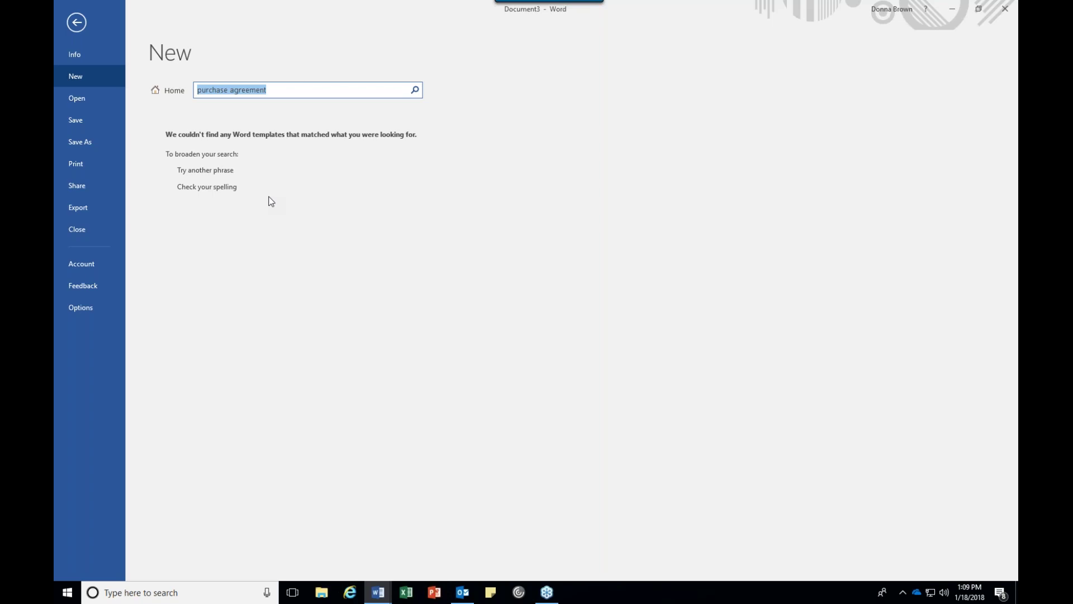
Abandon the template search and close both the meeting minutes document and the agenda document without saving.
click(77, 23)
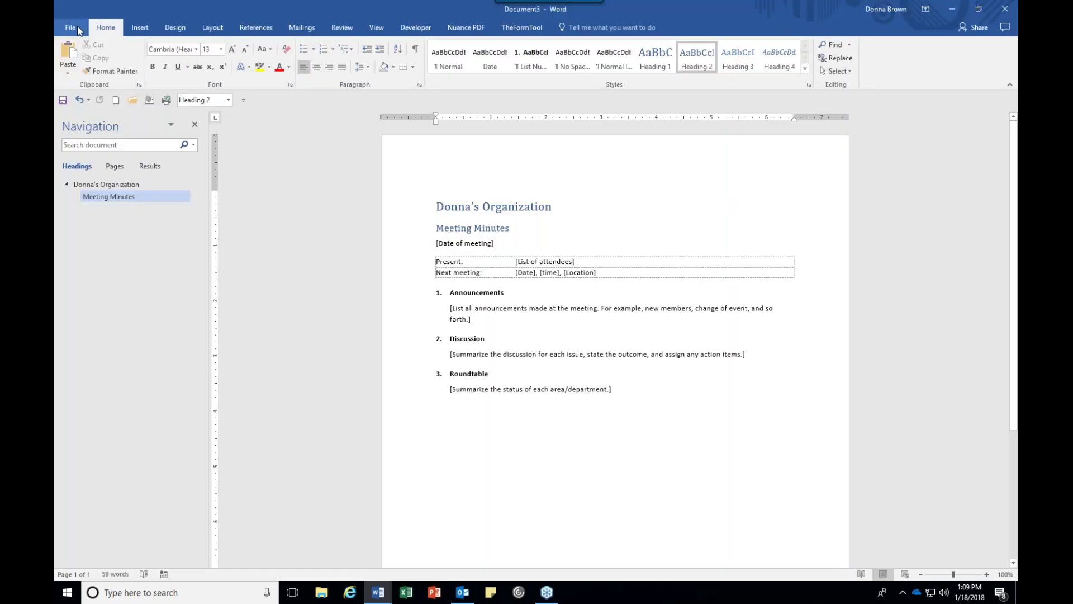
click(70, 29)
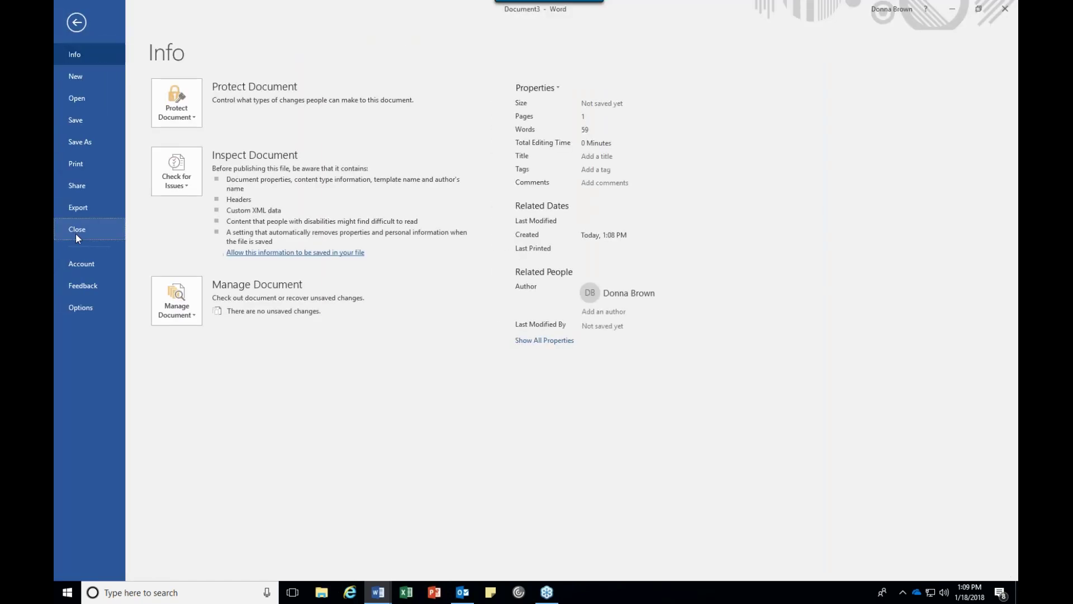
click(75, 231)
click(537, 317)
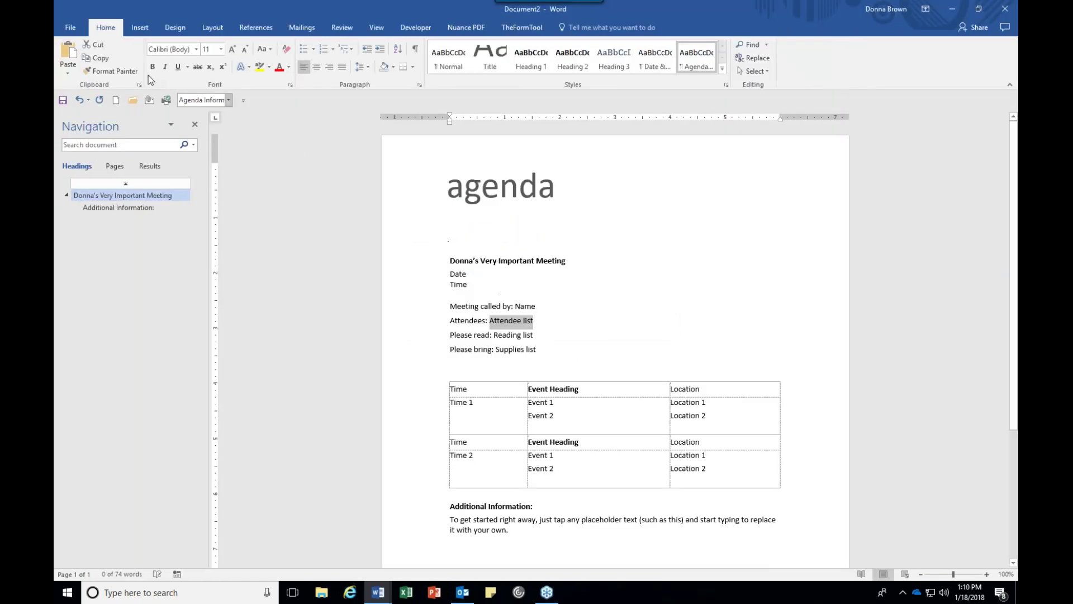
click(67, 30)
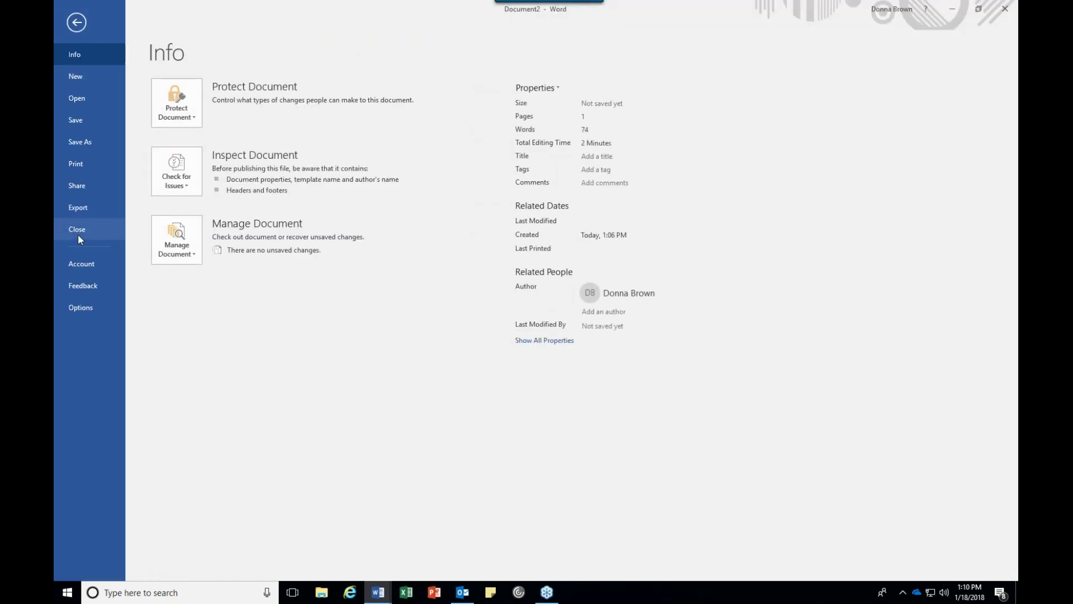
click(78, 233)
click(537, 317)
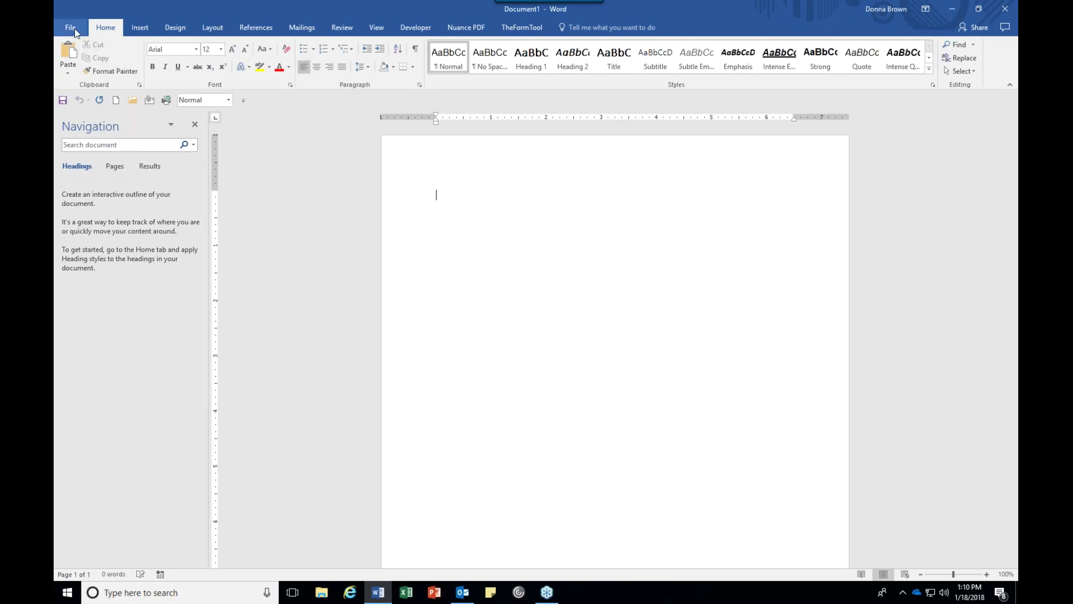
Open the existing client engagement letter document from the _2018 Word Webinar folder.
click(138, 100)
click(193, 362)
click(194, 93)
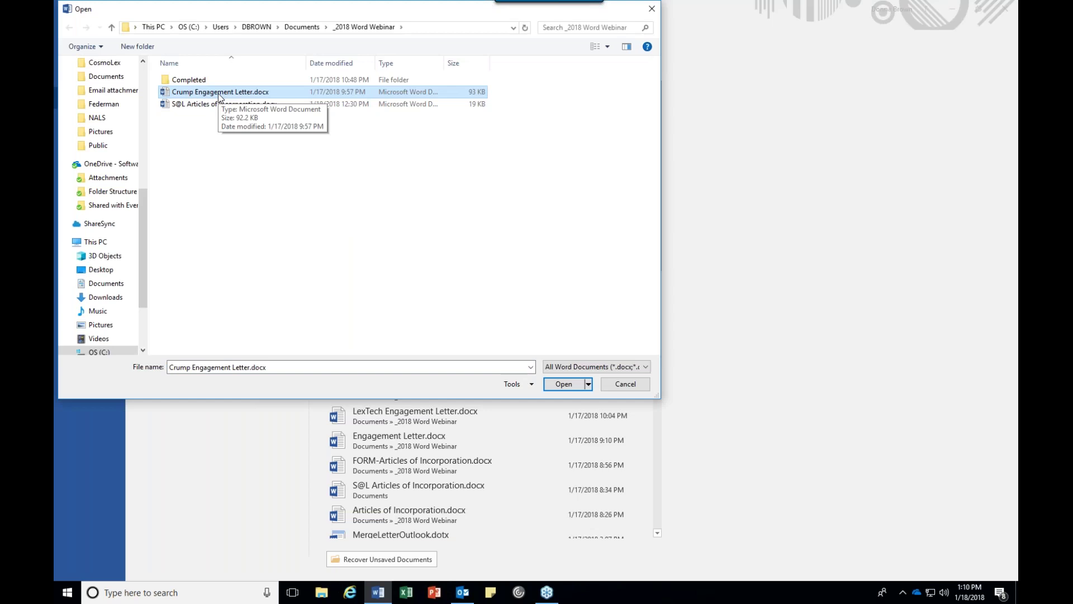
click(564, 384)
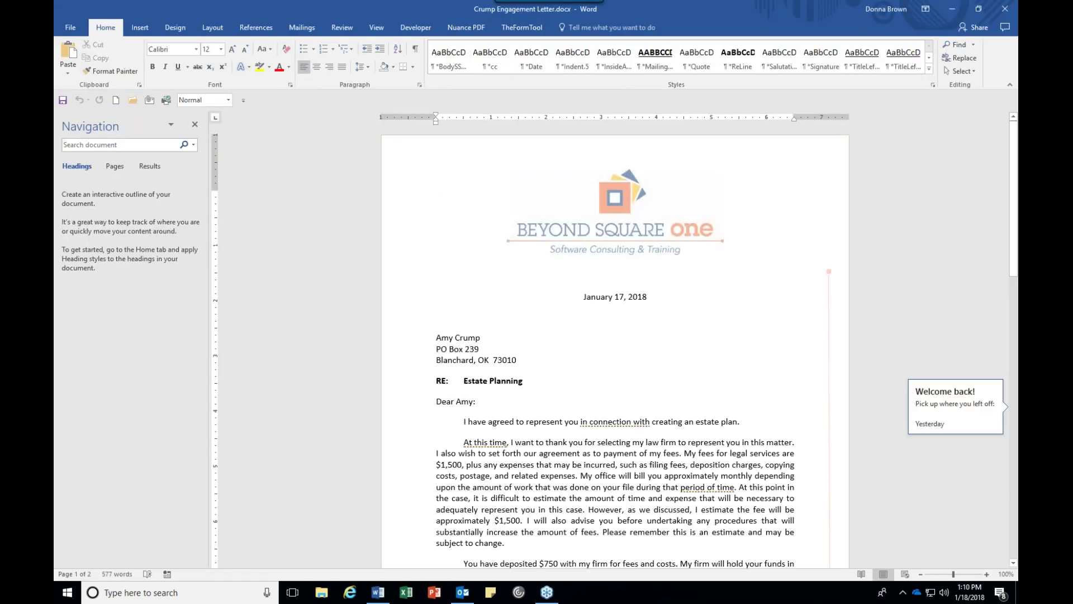
Look through both pages of the engagement letter to see its date, recipient details, fee terms and closing.
scroll(622, 375, down, 4)
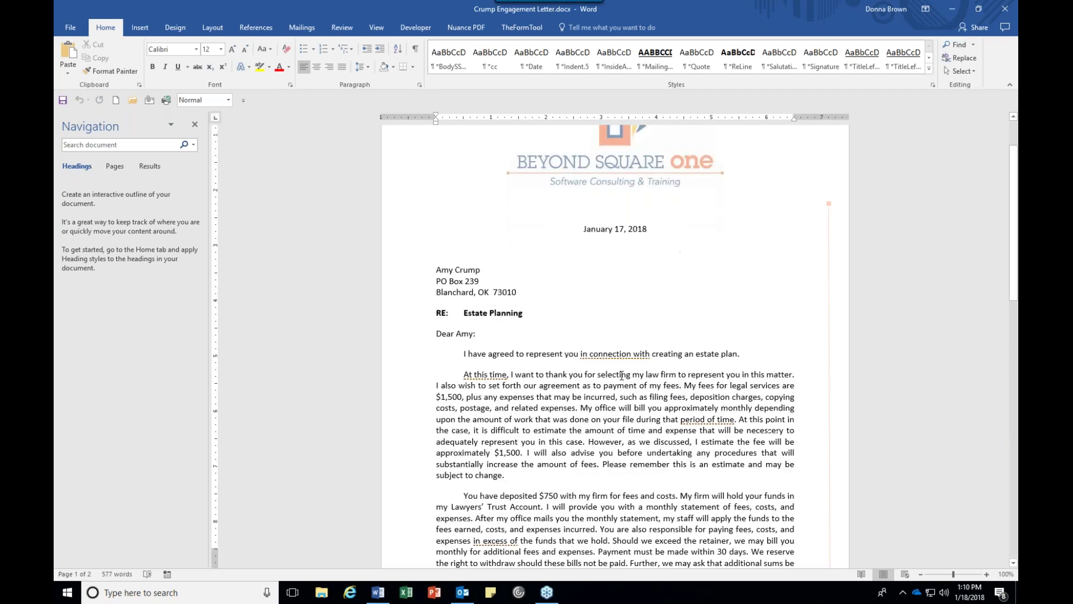
scroll(621, 375, down, 12)
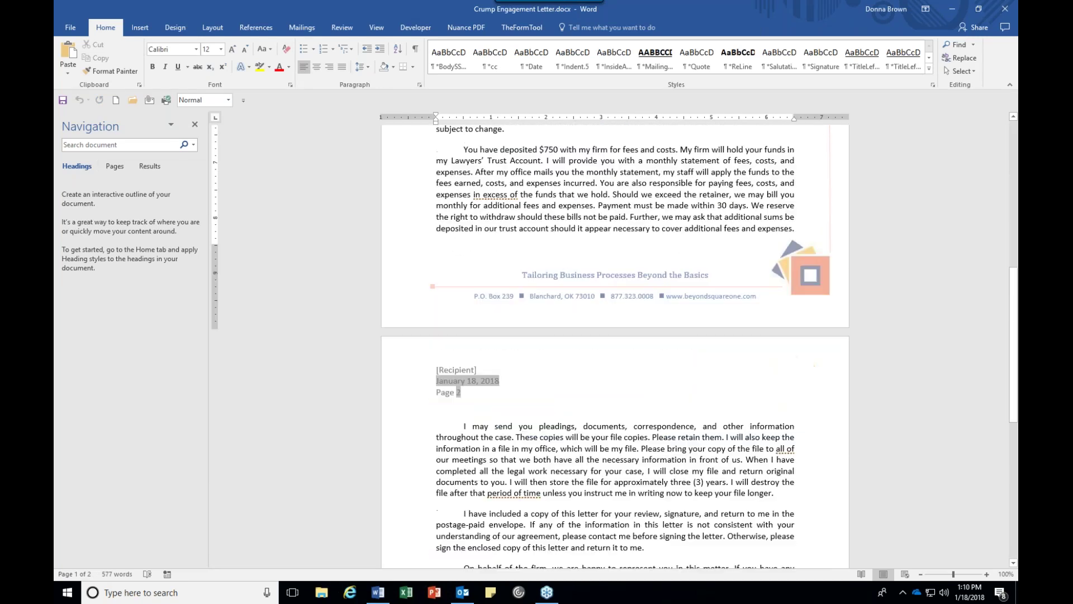
scroll(618, 384, down, 9)
scroll(618, 383, up, 6)
scroll(618, 384, up, 6)
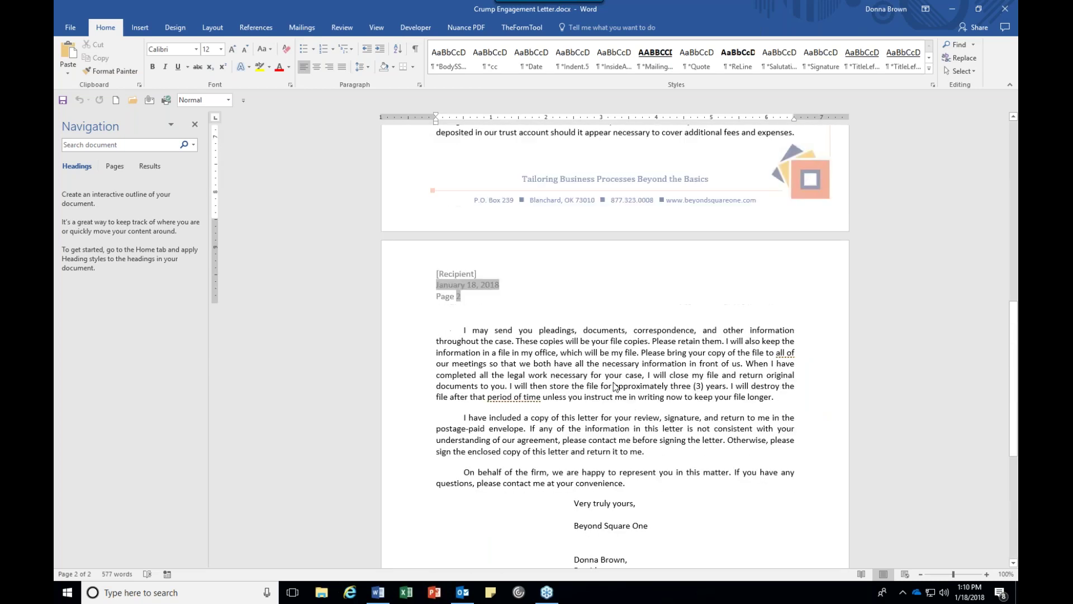
scroll(612, 381, up, 5)
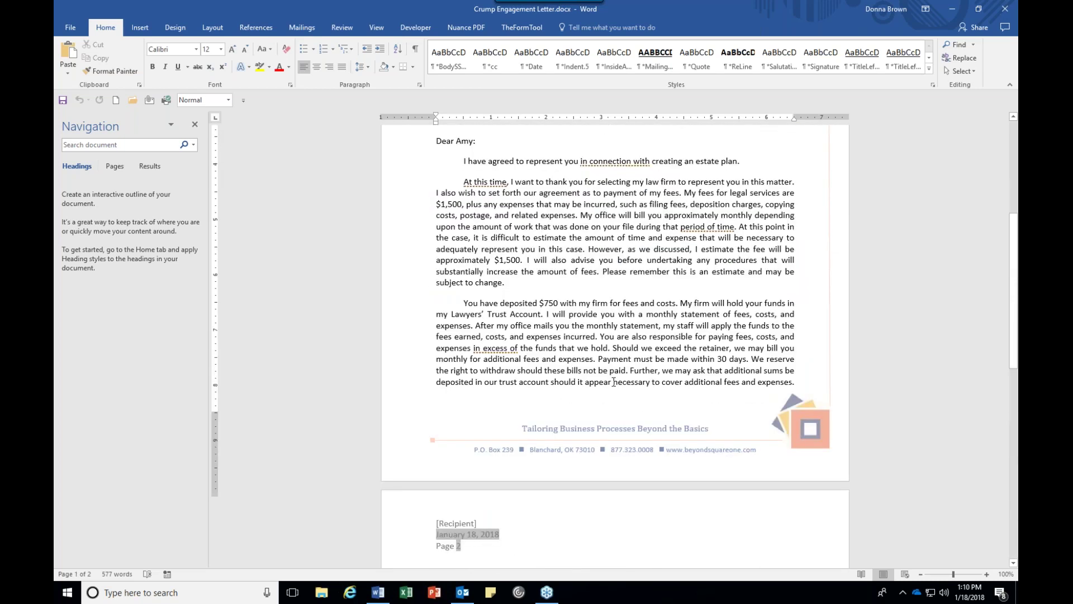
scroll(613, 382, up, 6)
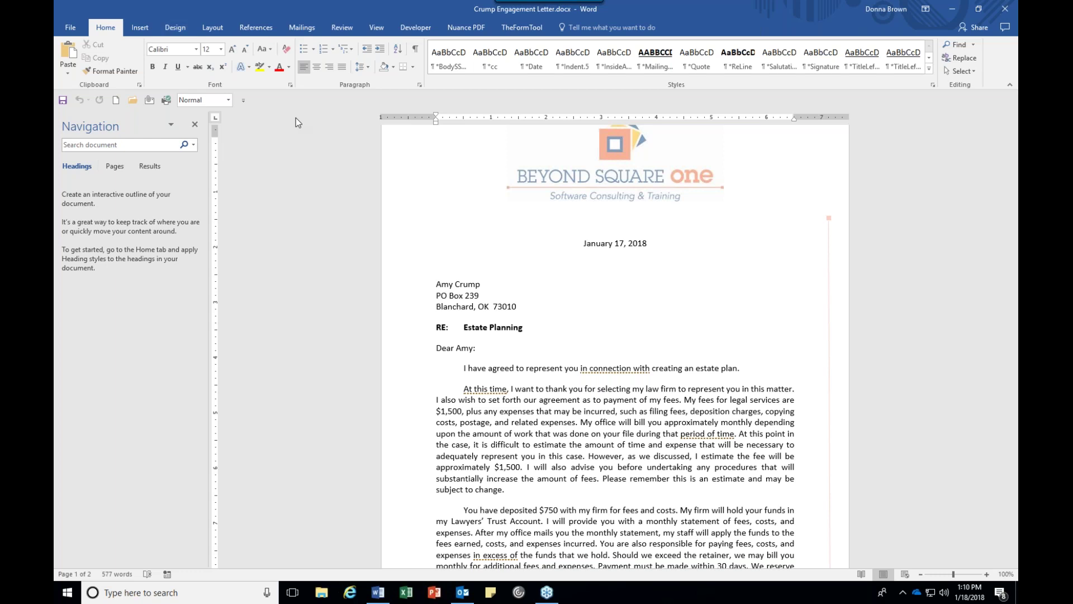
Save the letter as a Word Template (*.dotx) named Engagement Letter in the Custom Office Templates folder.
click(71, 29)
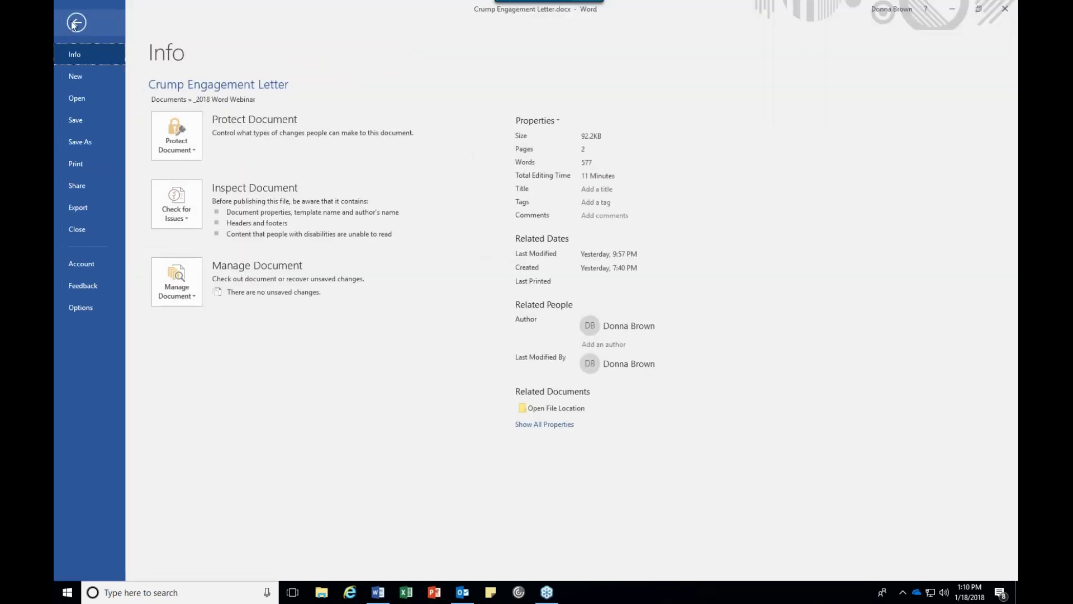
click(82, 143)
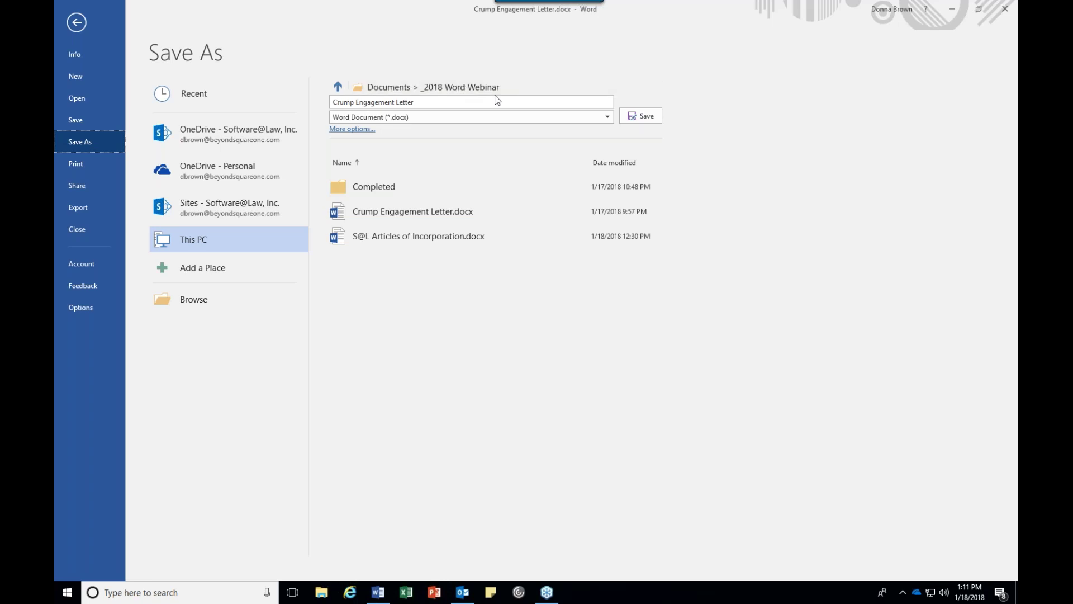
click(418, 121)
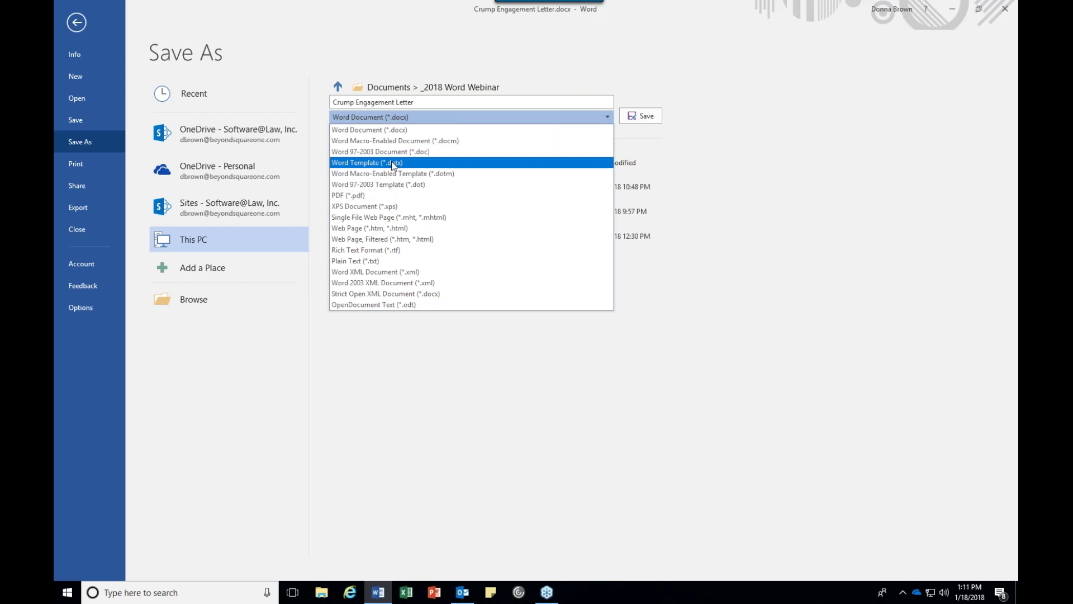
click(421, 163)
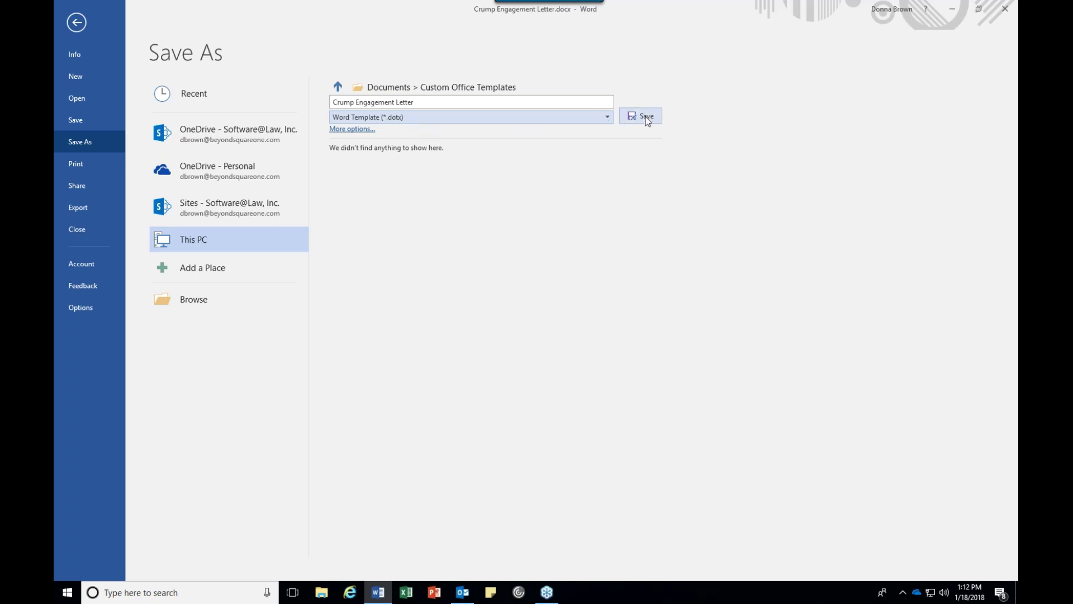
click(356, 104)
key(Home)
key(Delete)
key(Delete)
key(Delete)
key(Delete)
key(Delete)
key(Delete)
key(Delete)
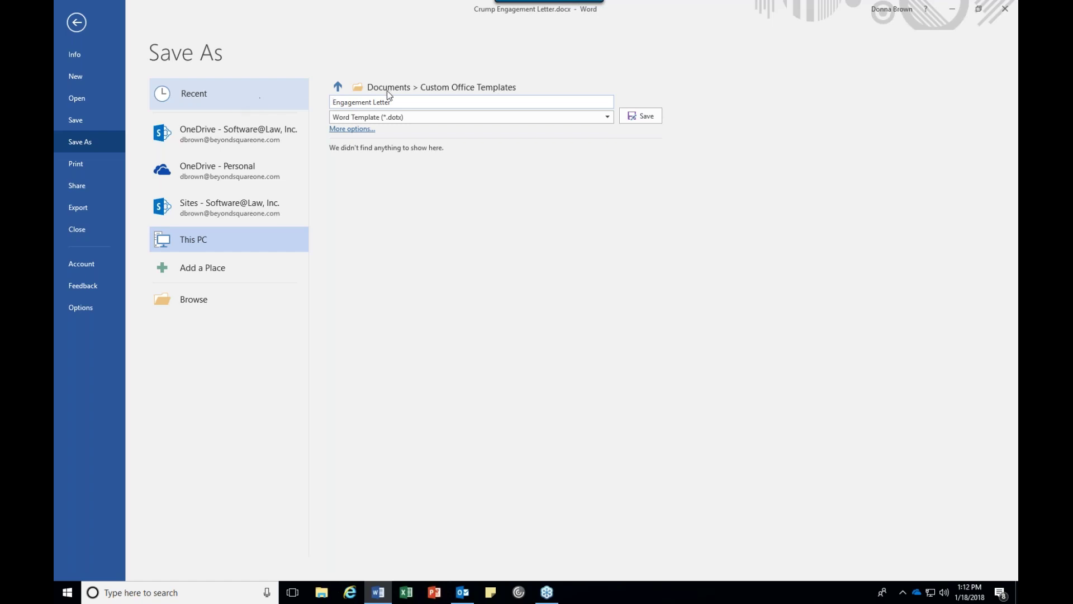
click(633, 117)
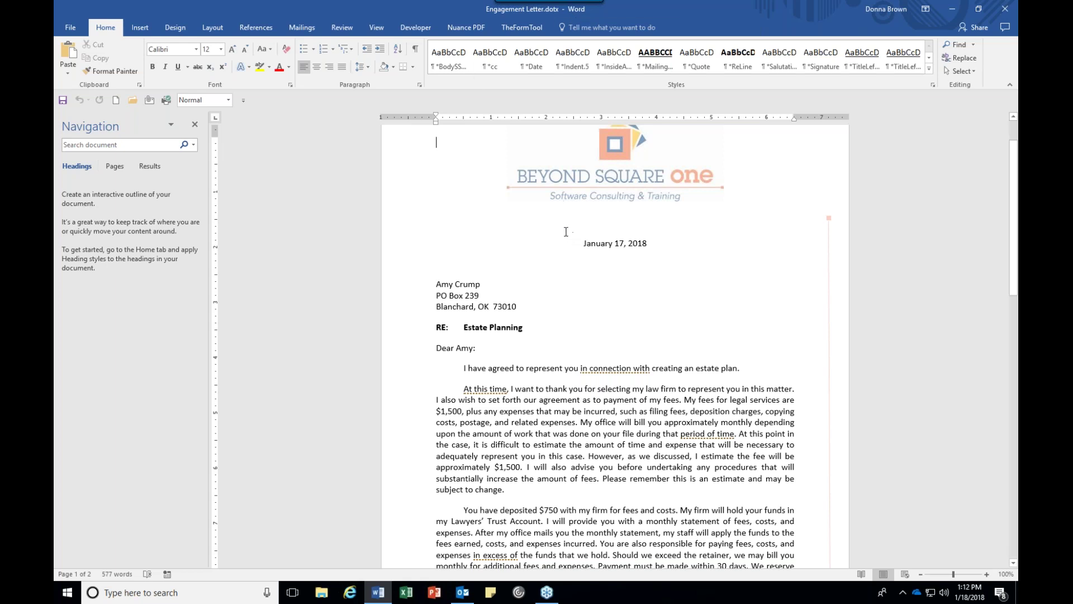
Replace the typed date below the letterhead with an automatically updating date in the January 18, 2018 format.
click(588, 241)
drag(584, 242, 643, 244)
key(shift+Left)
key(Delete)
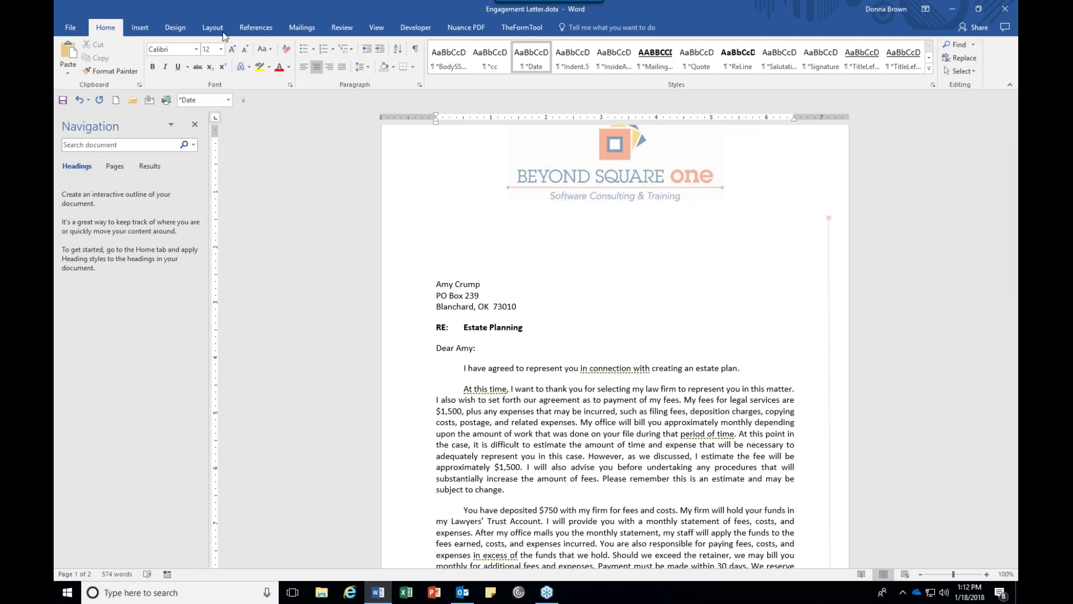
click(135, 28)
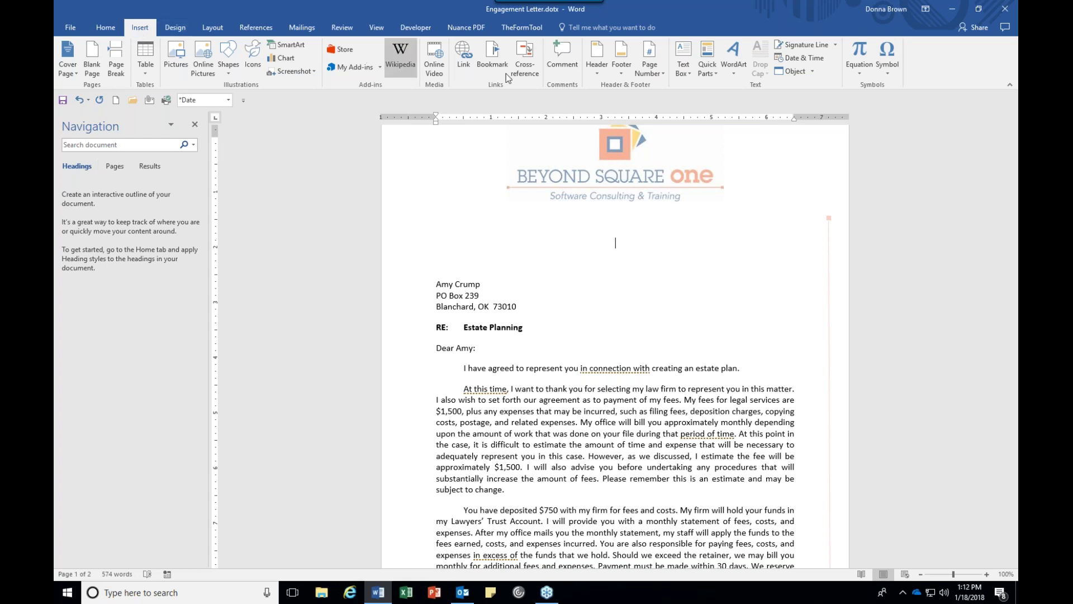
click(802, 58)
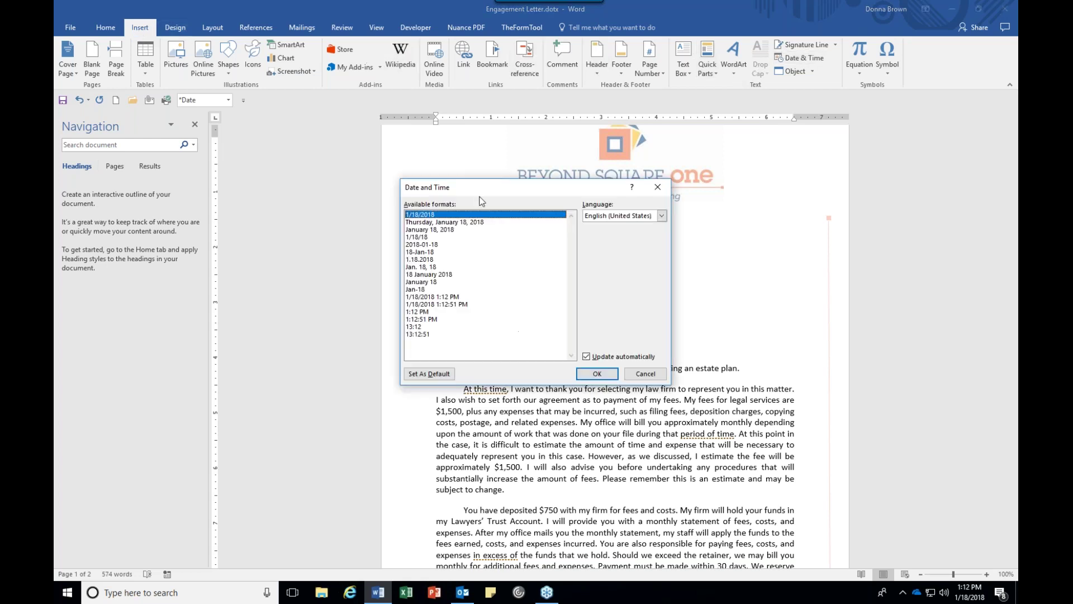
click(447, 231)
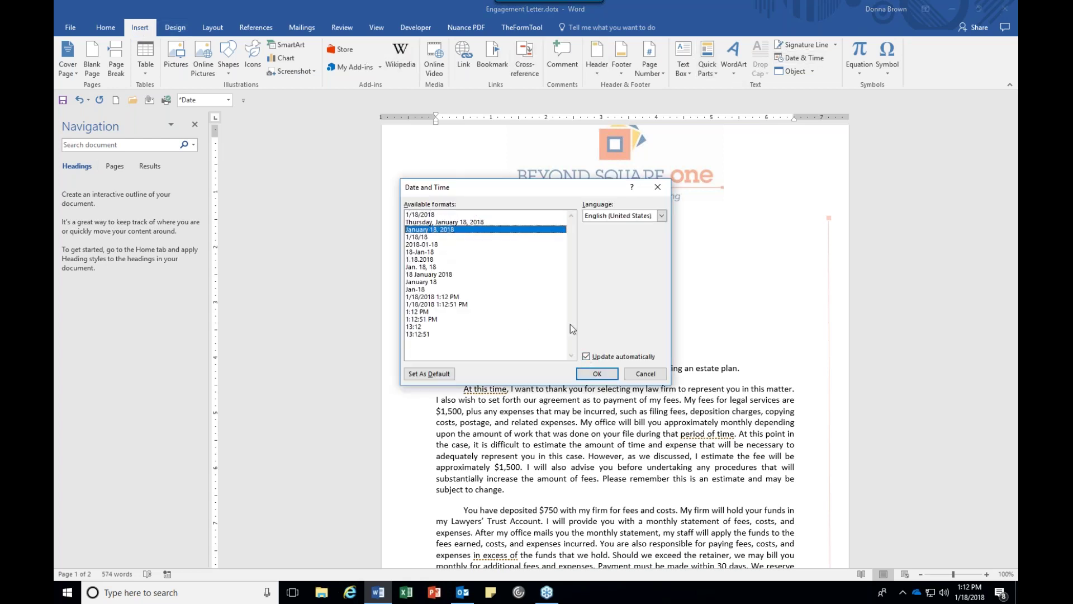
click(585, 355)
click(597, 378)
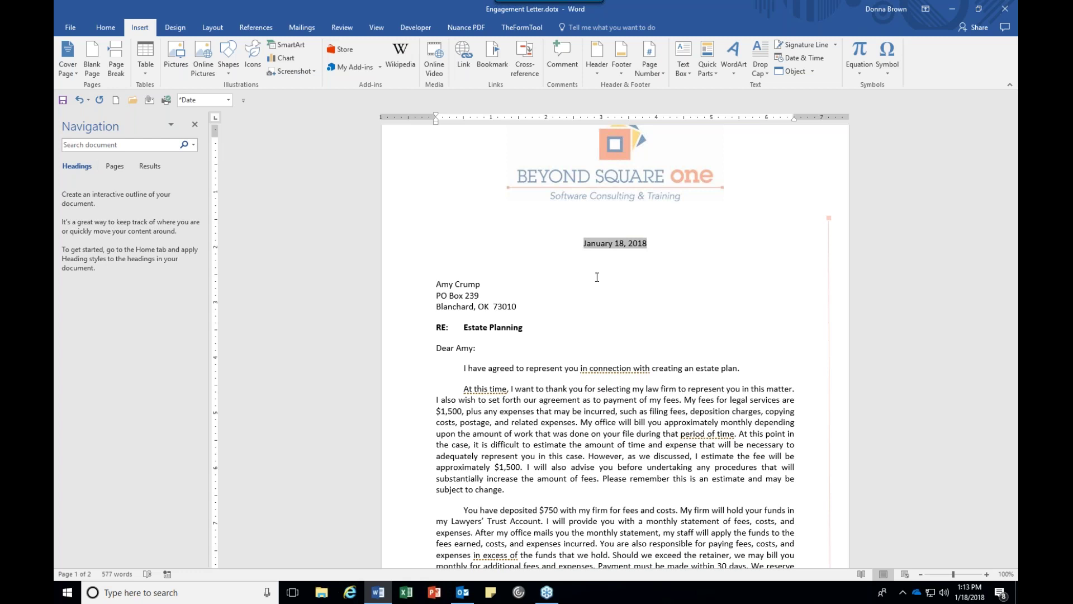
Replace the recipient's name and address block with the placeholder [Client Name and Address].
click(453, 284)
key(Home)
key(shift+Down)
key(shift+Down)
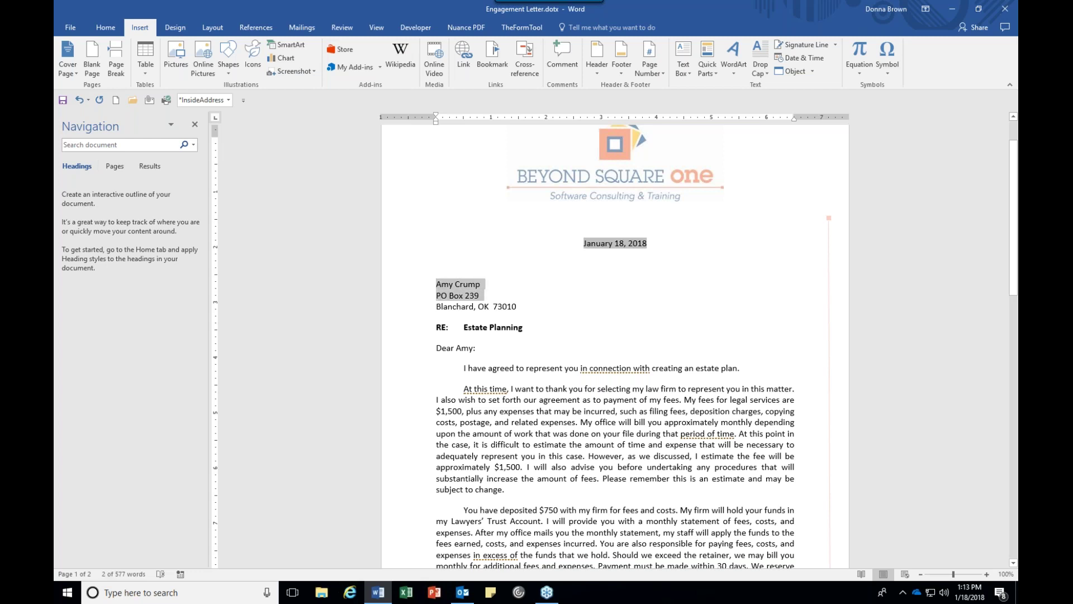
key(shift+Down)
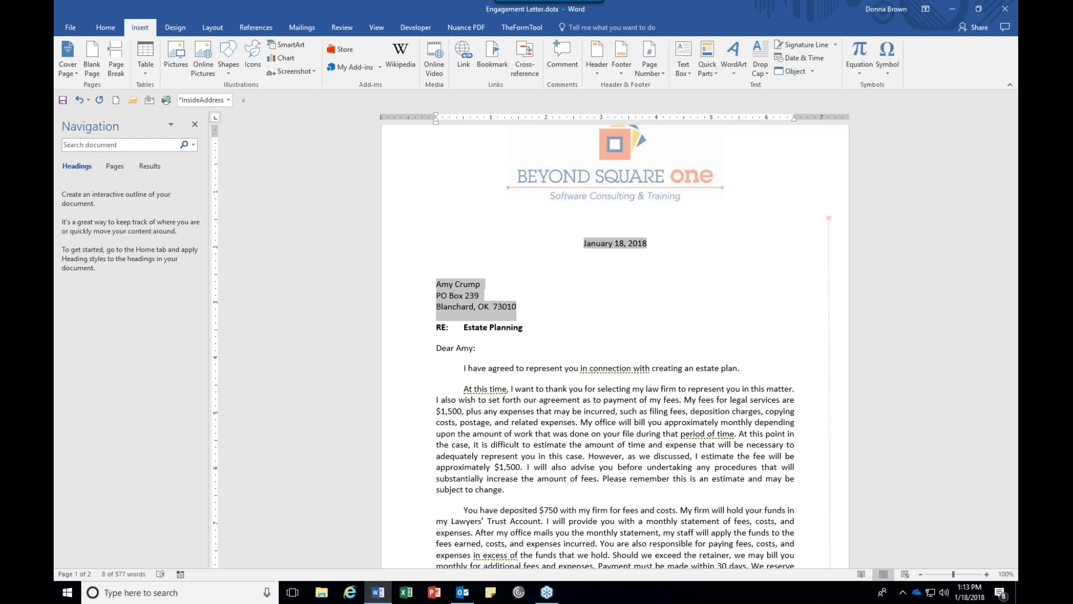
key(Delete)
text([)
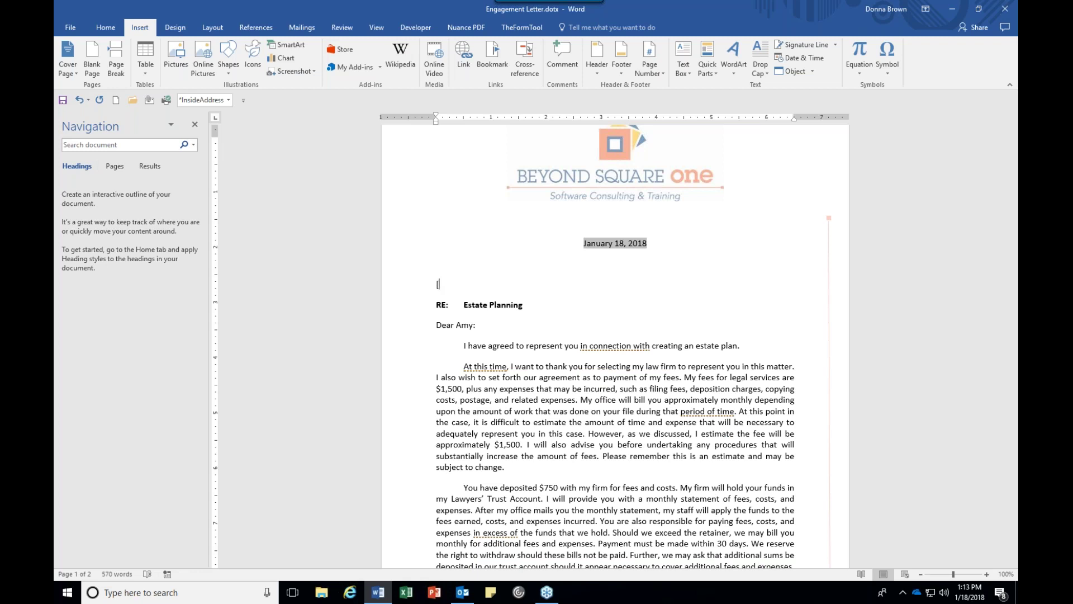
text(Client Name and Address])
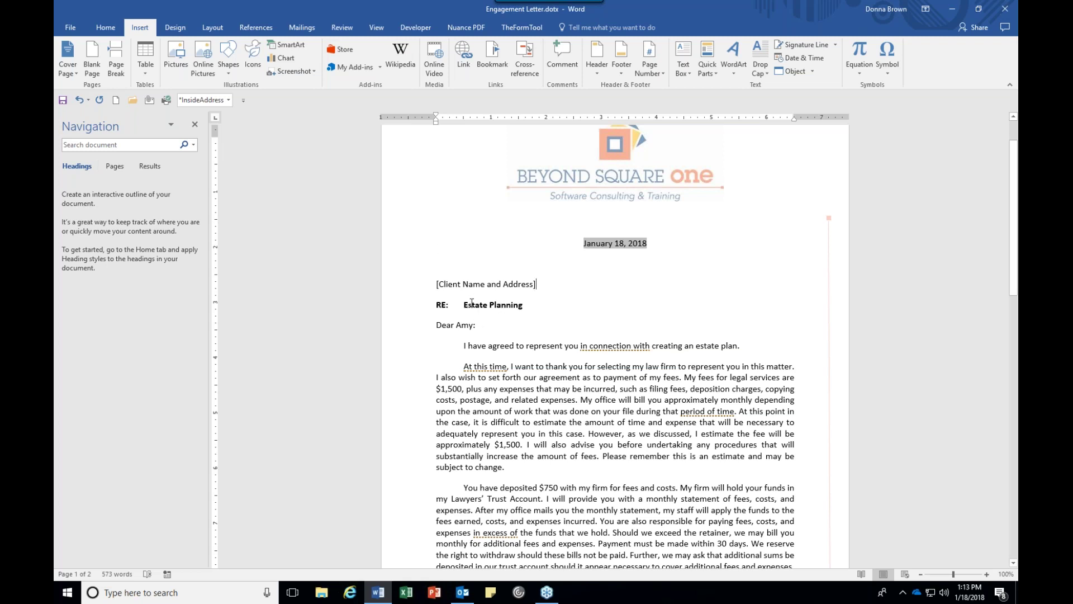
Replace the recipient's first name in the salutation with the placeholder [Client First Name].
click(455, 324)
key(ctrl+shift+Right)
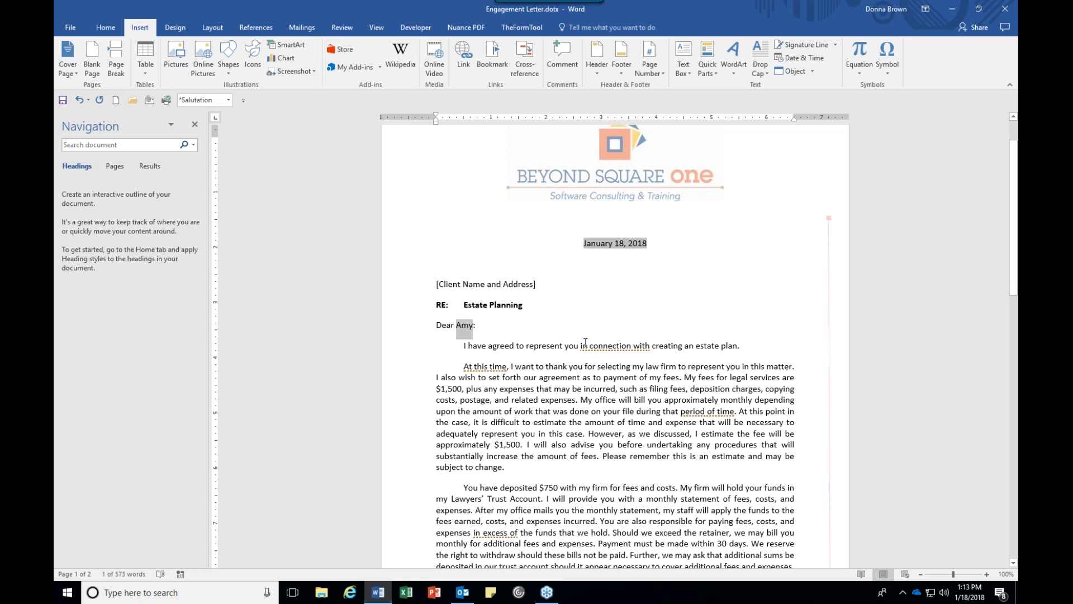
text([Client First Name])
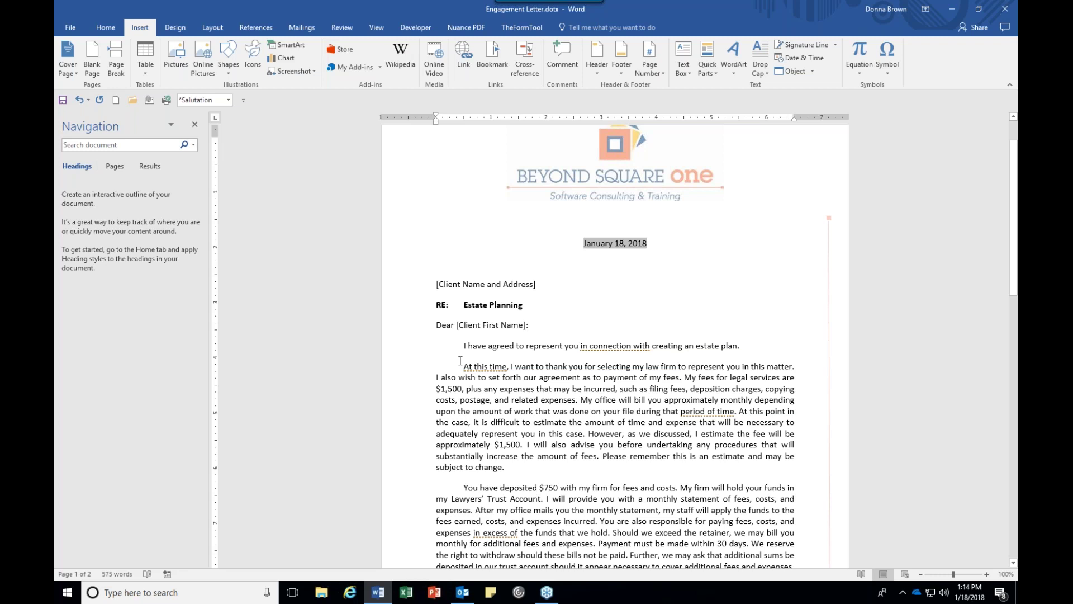
click(449, 387)
click(510, 444)
Replace the [Recipient] placeholder in the page 2 header with [Client Name] and return to the letter body.
scroll(545, 458, down, 1)
scroll(545, 458, down, 3)
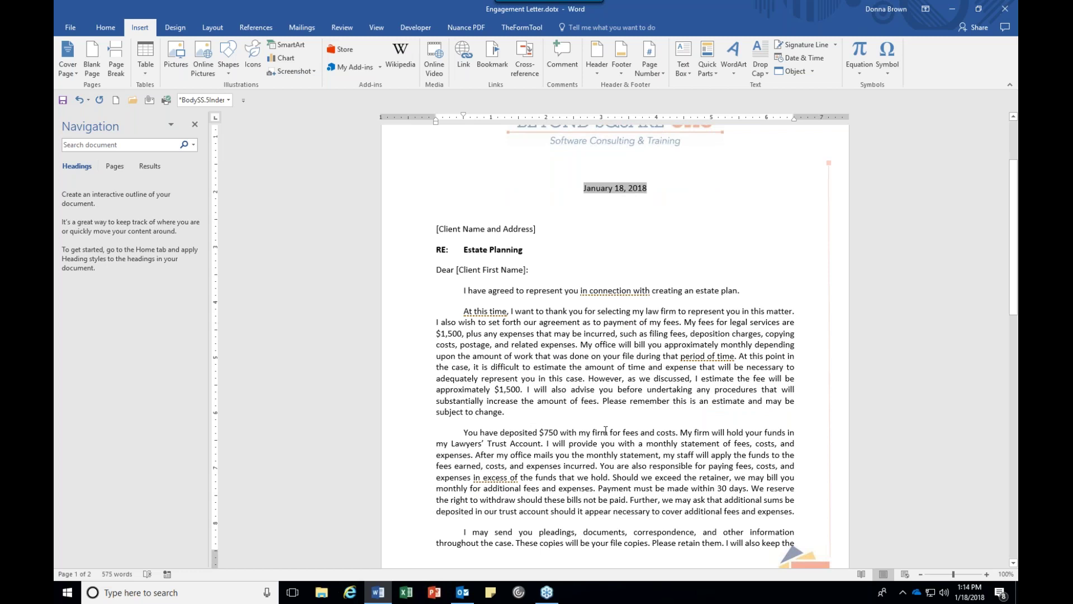
scroll(605, 430, down, 10)
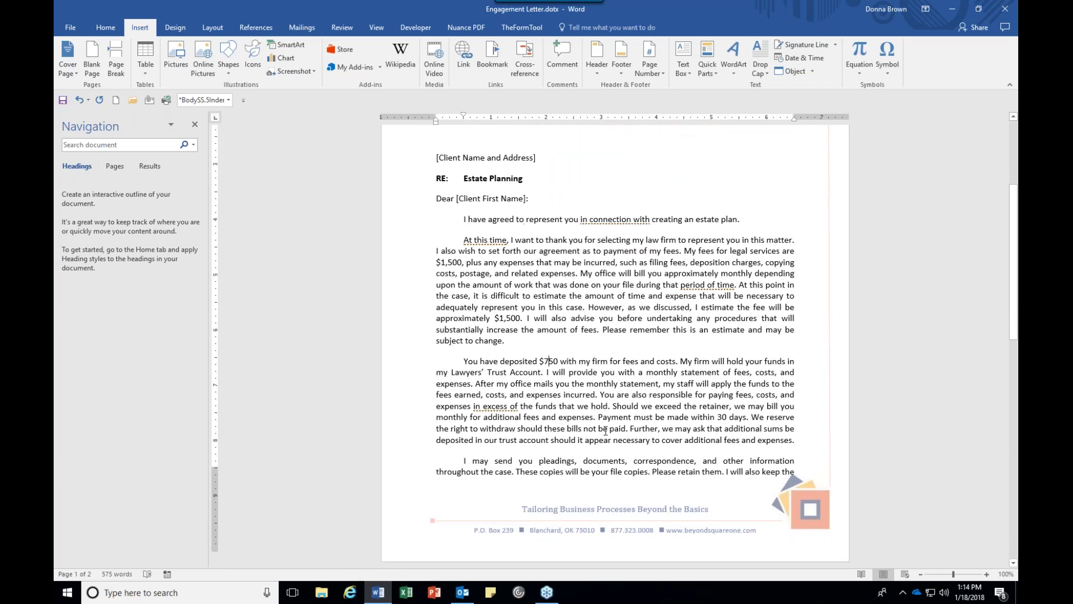
scroll(606, 431, down, 5)
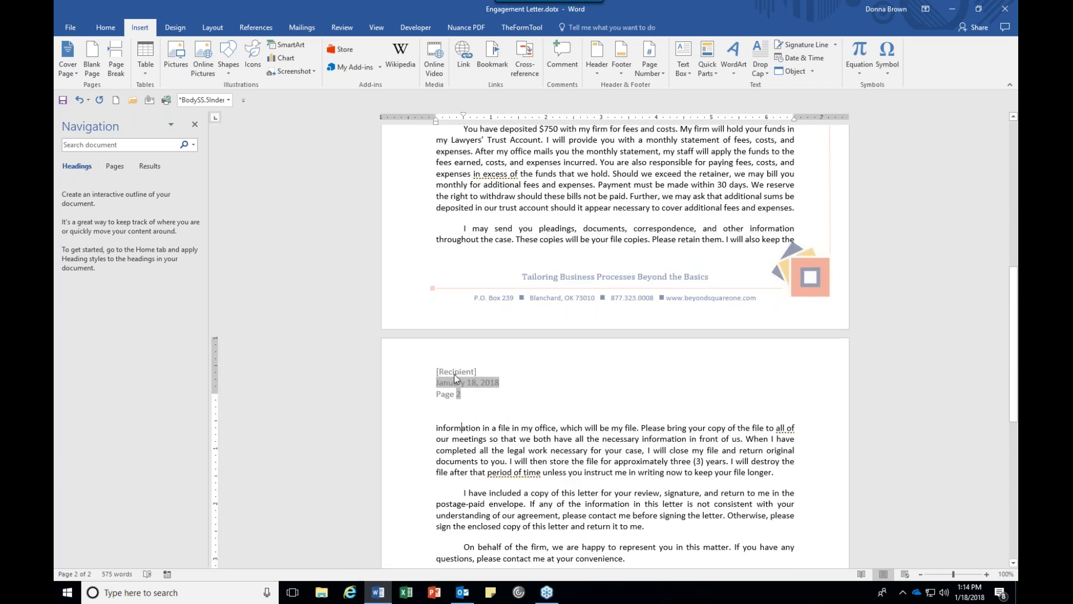
double_click(455, 378)
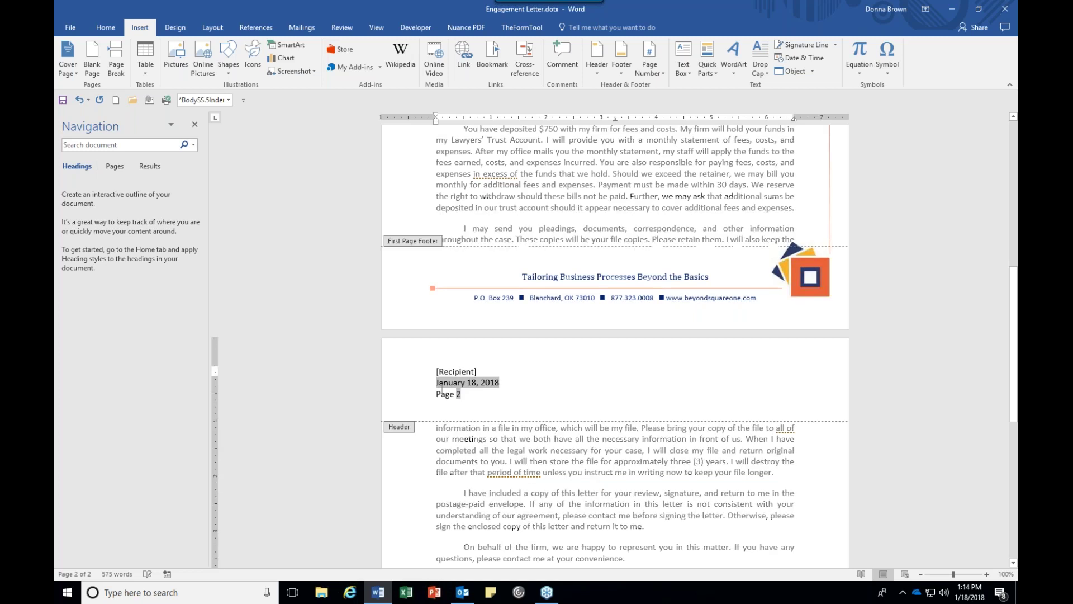
key(shift+Right)
key(shift+Right)
key(shift+Right)
key(shift+Right)
key(shift+Right)
key(shift+Right)
key(shift+Right)
key(shift+Right)
key(shift+Right)
key(shift+Right)
key(shift+Right)
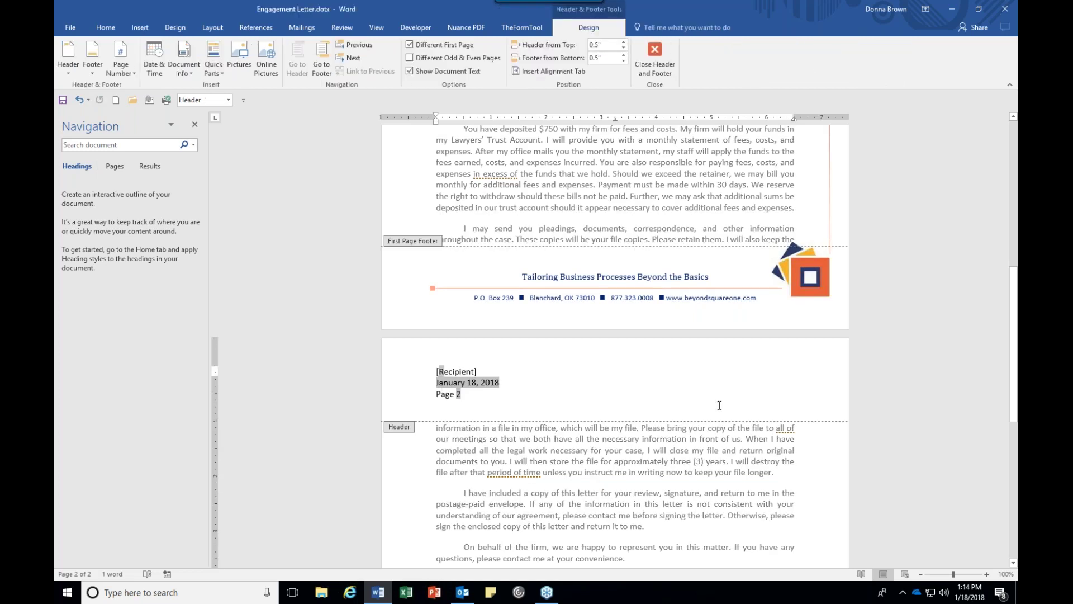
key(shift+Left)
text([Client Name)
double_click(742, 462)
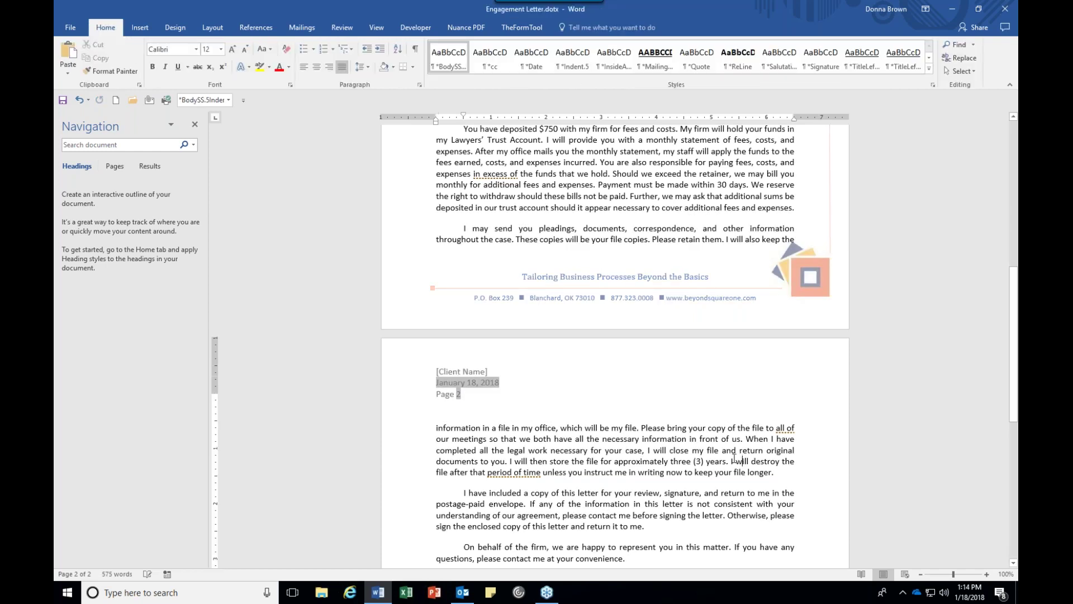
Replace the person's name in the consent paragraph on page 2 with the placeholder [Client Name].
scroll(737, 460, down, 6)
scroll(734, 458, down, 2)
drag(491, 428, 538, 429)
key(shift+Left)
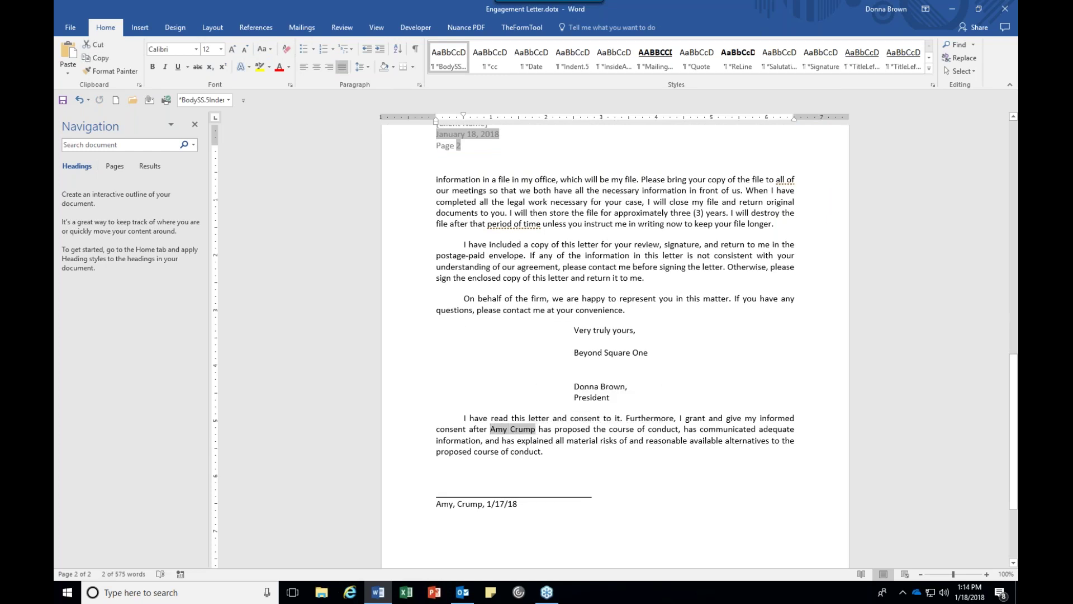
text([Client Nam)
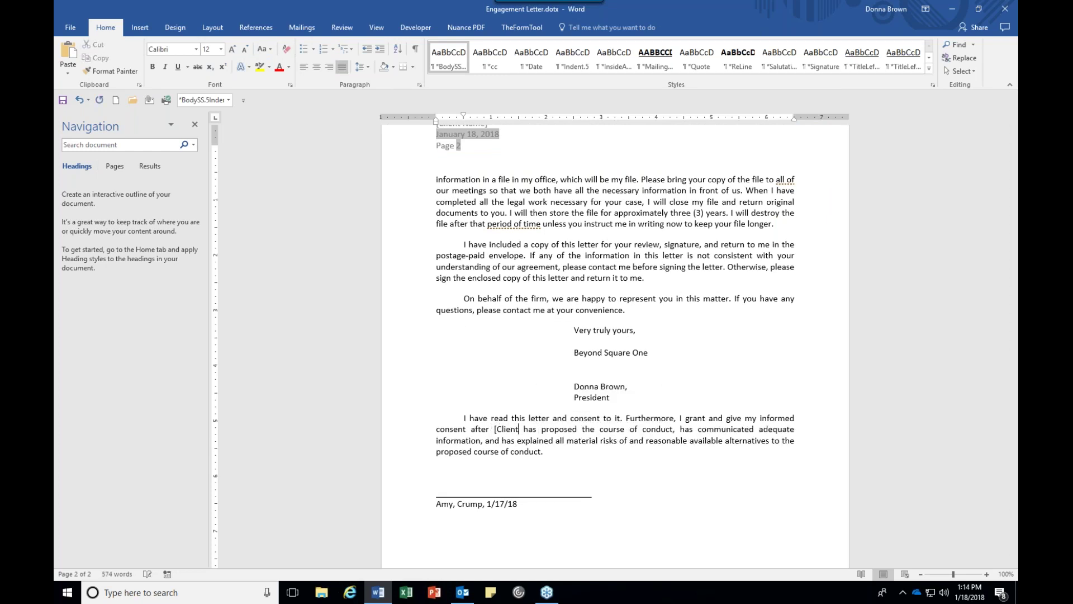
text(e])
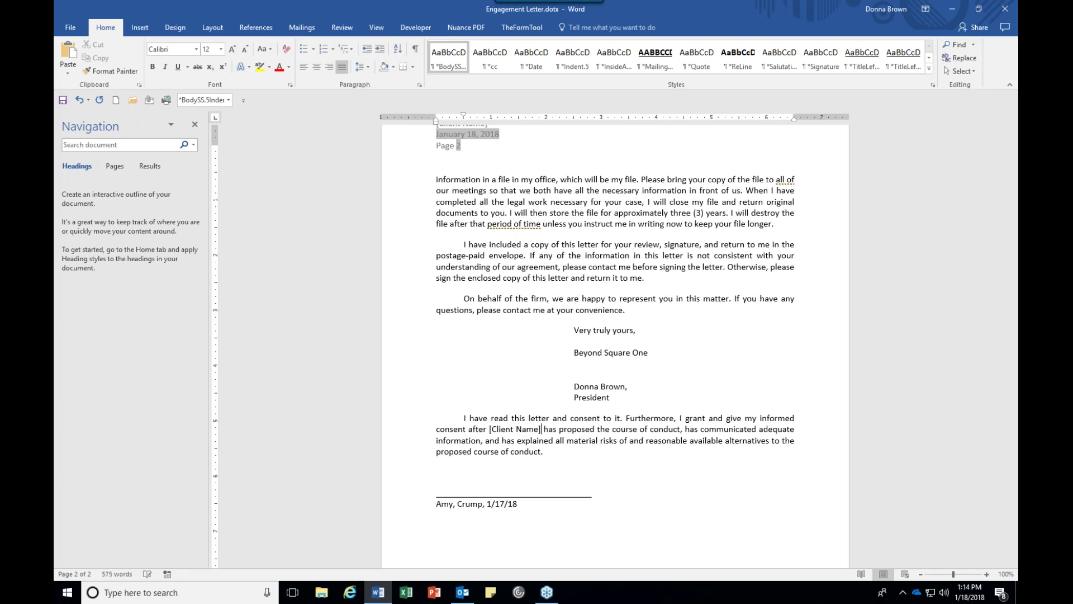
Replace the name beneath the signature line with the placeholder [Client Name], keeping the comma and date after it.
click(437, 504)
key(shift+Right)
key(shift+Right)
key(shift+Right)
key(shift+Right)
key(shift+Right)
key(shift+Right)
key(shift+Right)
key(shift+Right)
key(shift+Right)
key(shift+Right)
text([C)
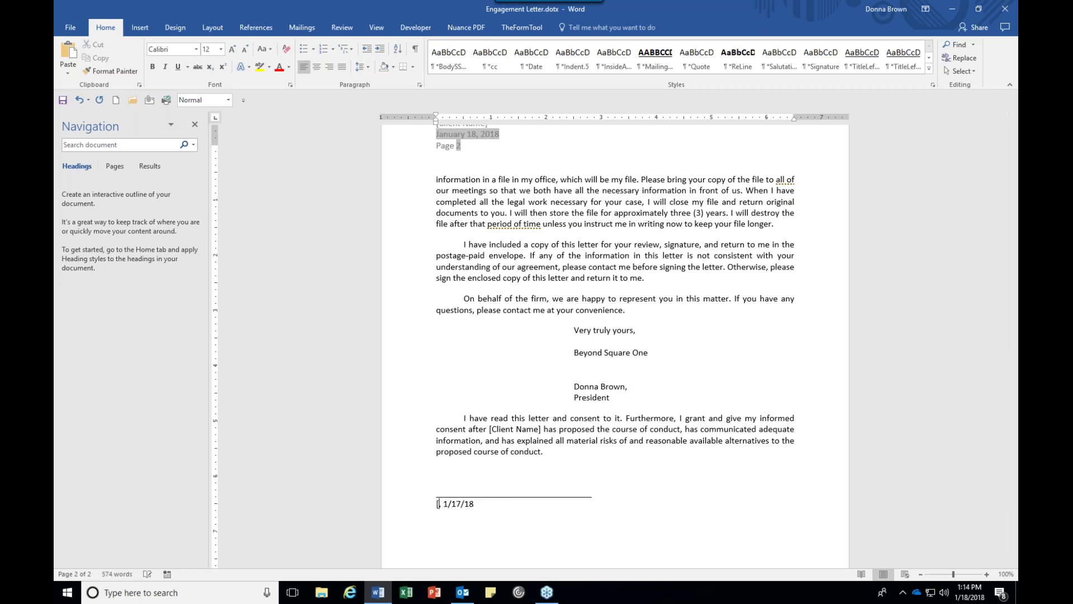
text(lient Nae)
key(BackSpace)
text(me])
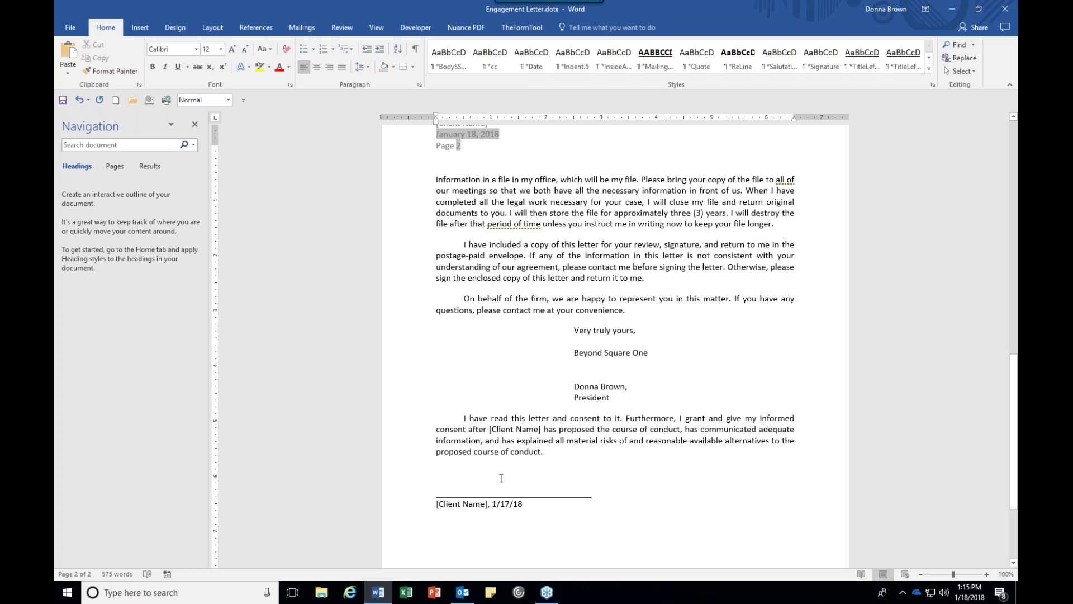
Save the Engagement Letter template and close it.
click(63, 100)
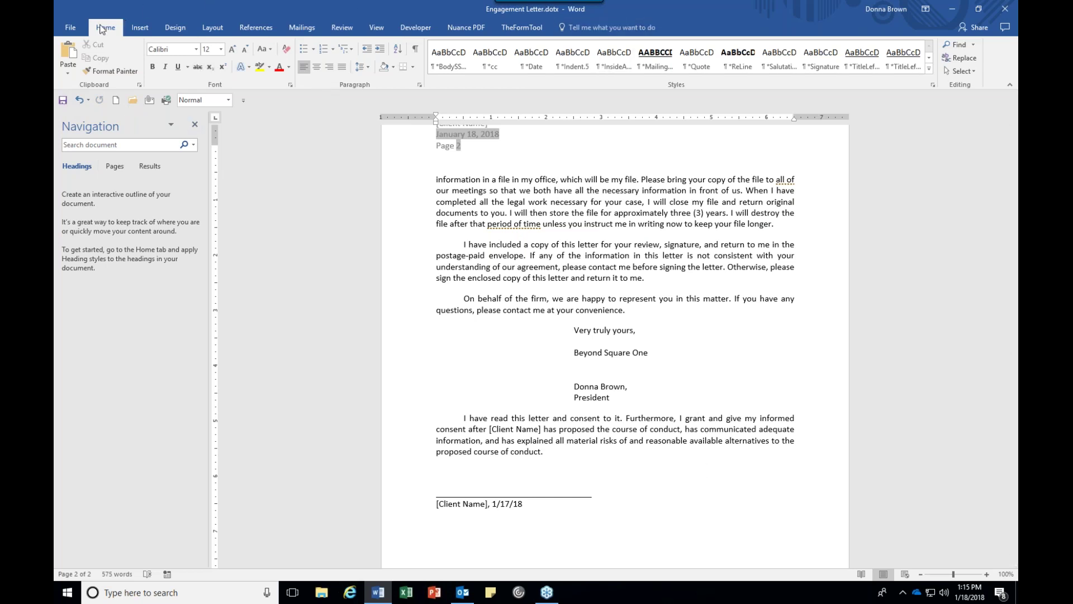
click(76, 33)
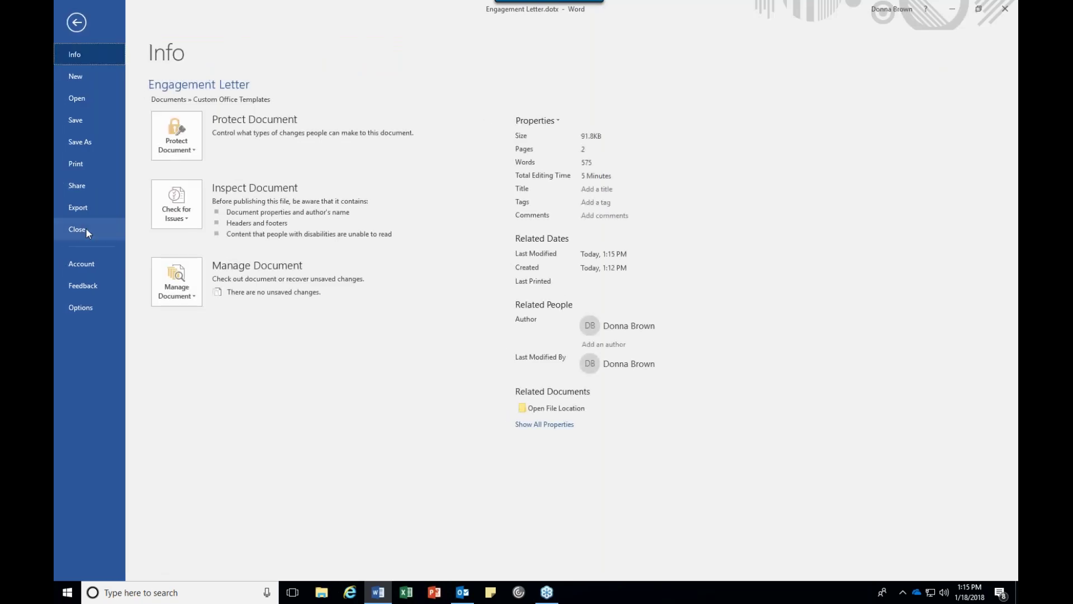
click(85, 227)
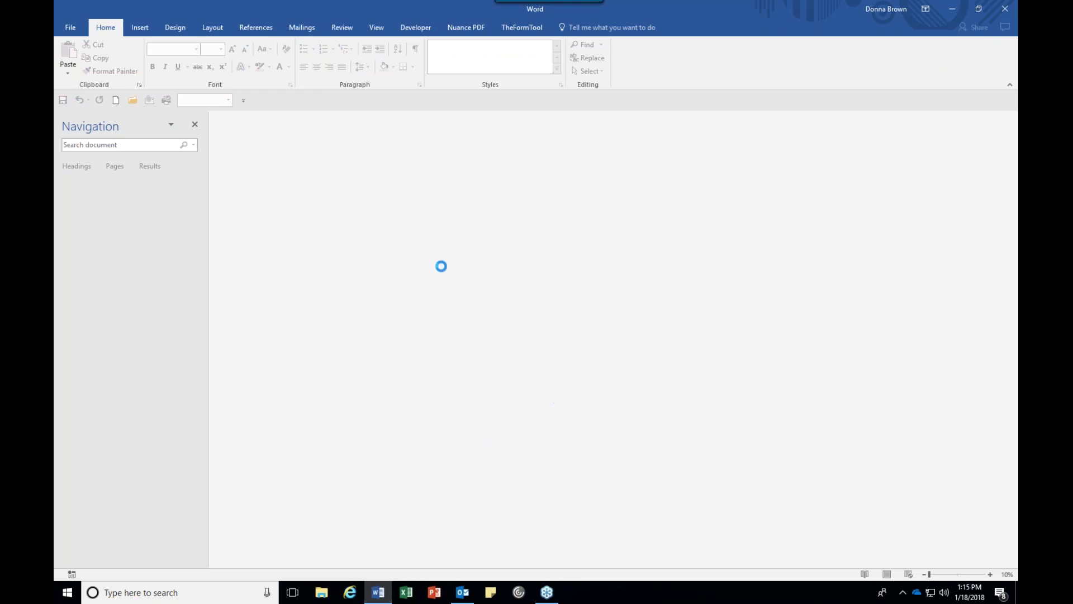
Create a blank document, try to open the Custom Office Templates folder among the custom templates, and close Word.
click(115, 101)
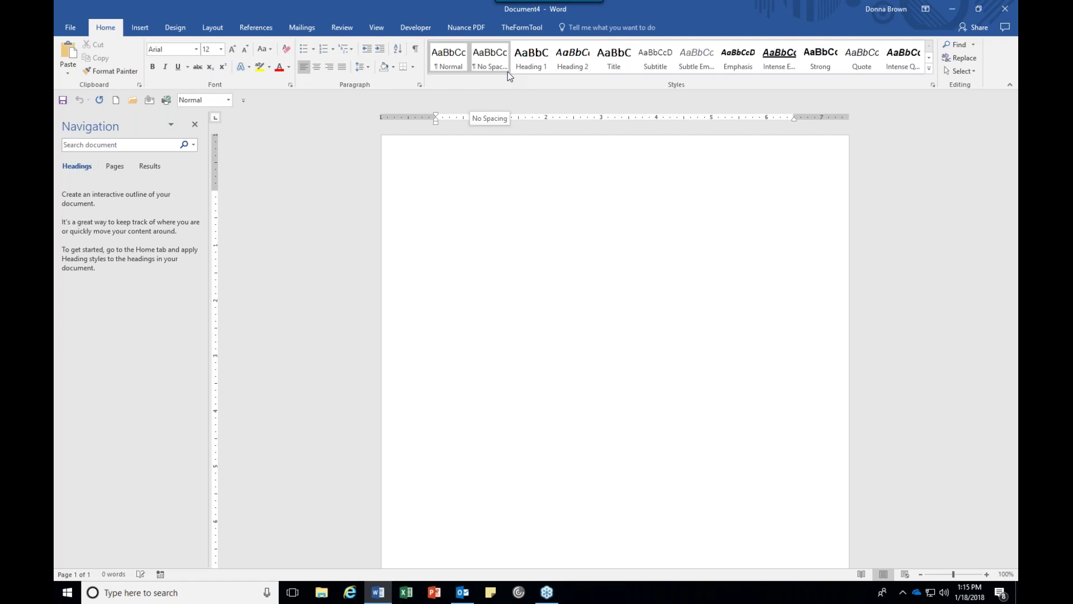
click(70, 29)
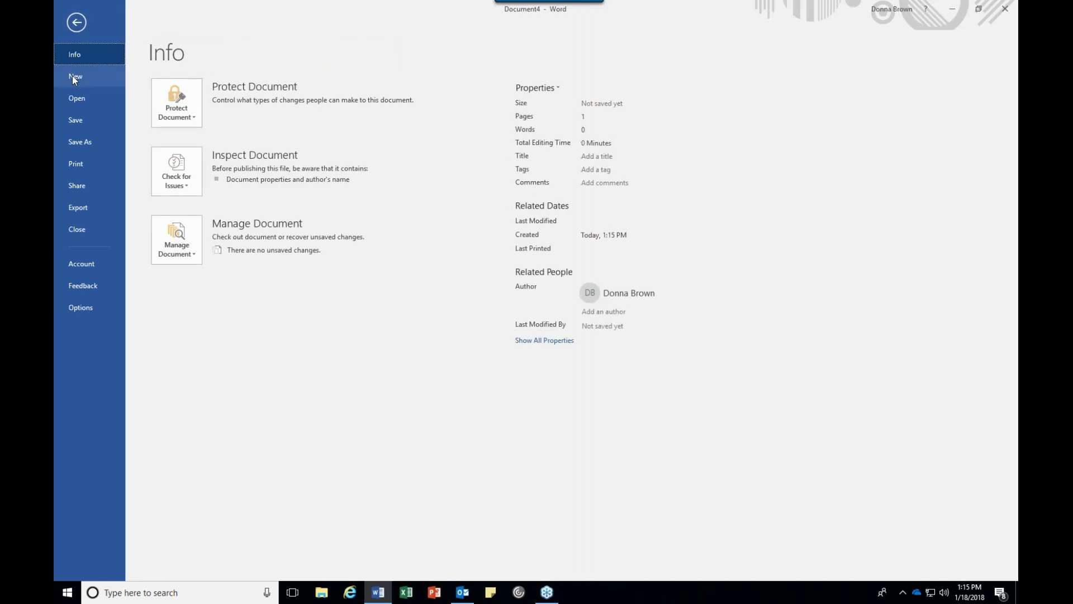
click(72, 78)
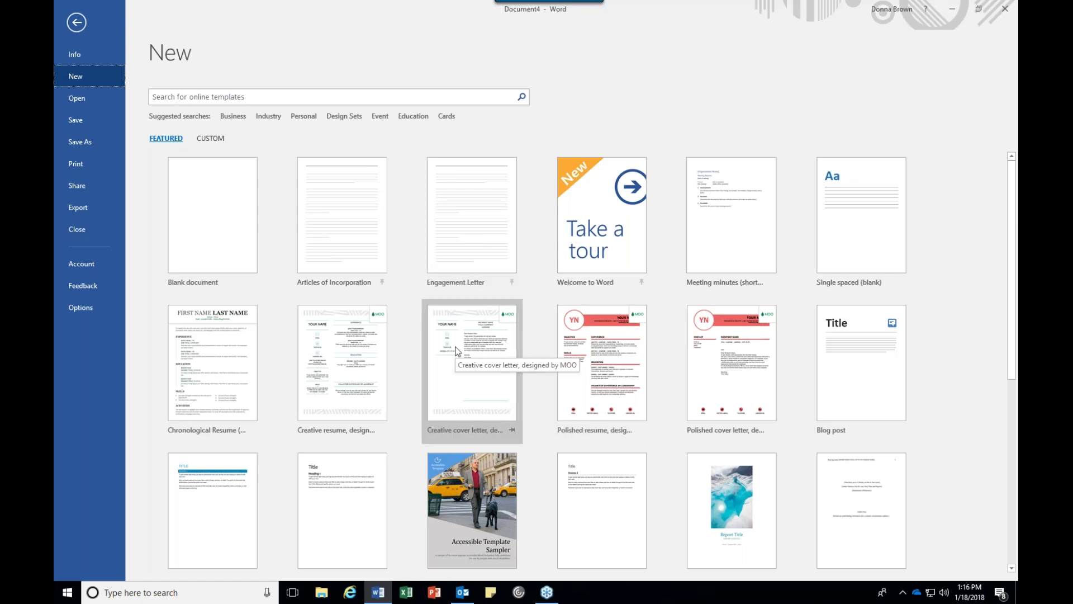
click(211, 139)
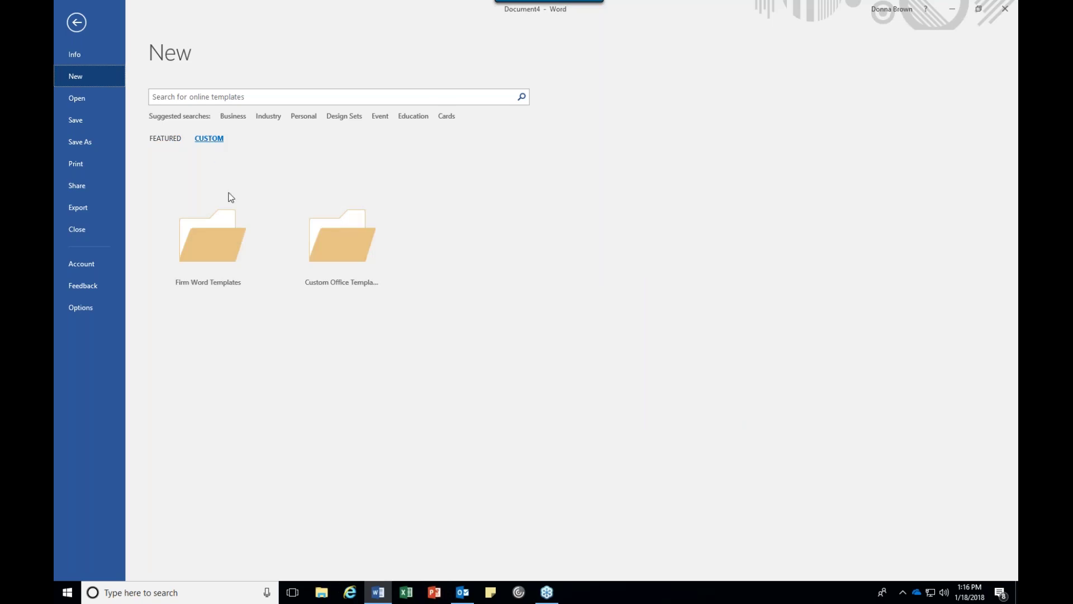
click(333, 253)
click(330, 250)
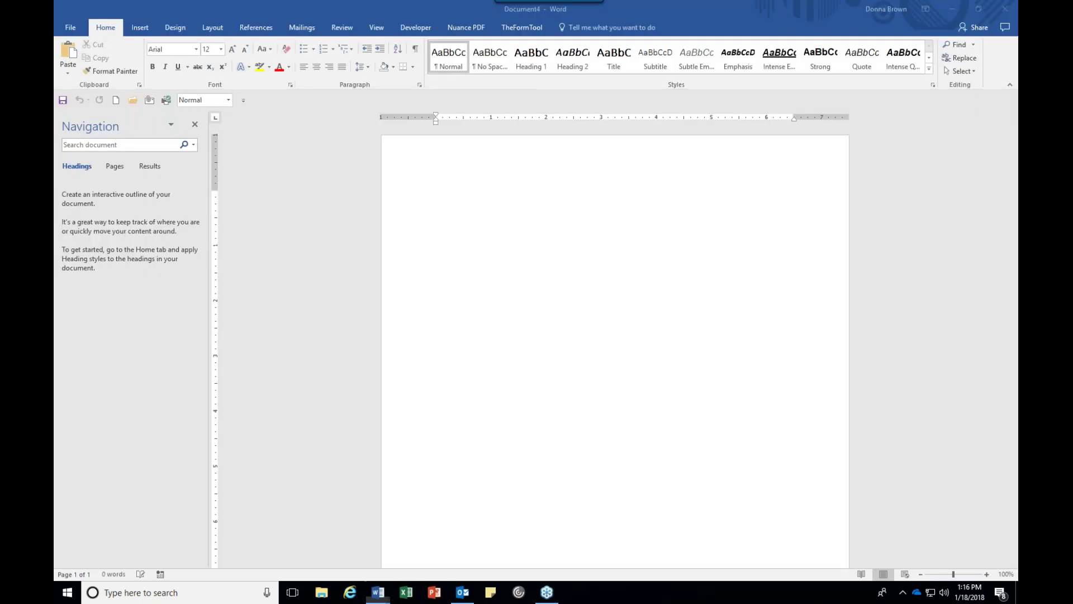
click(1004, 8)
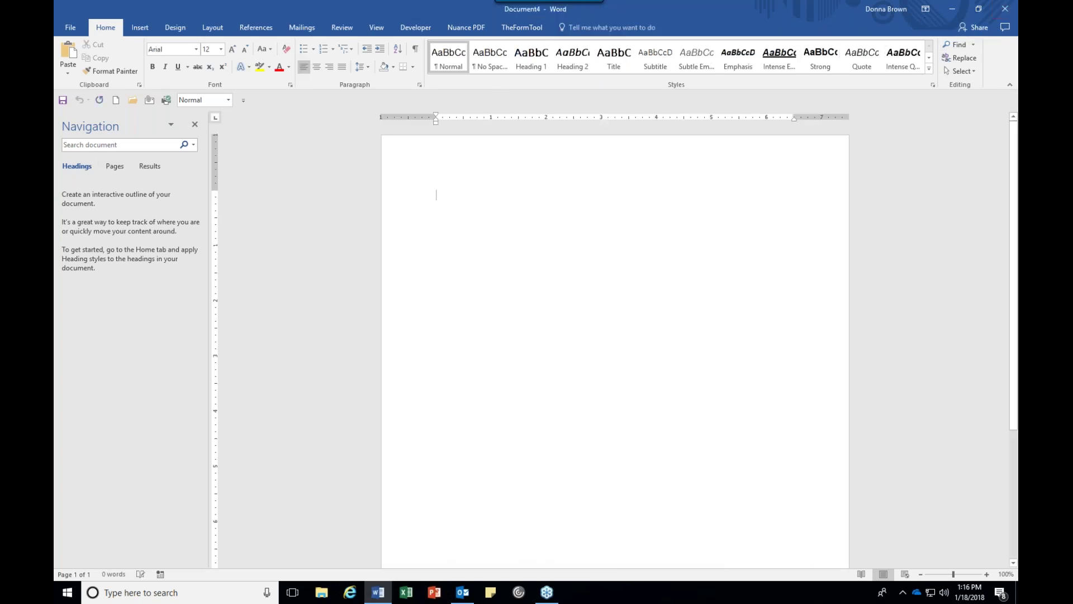
click(1005, 10)
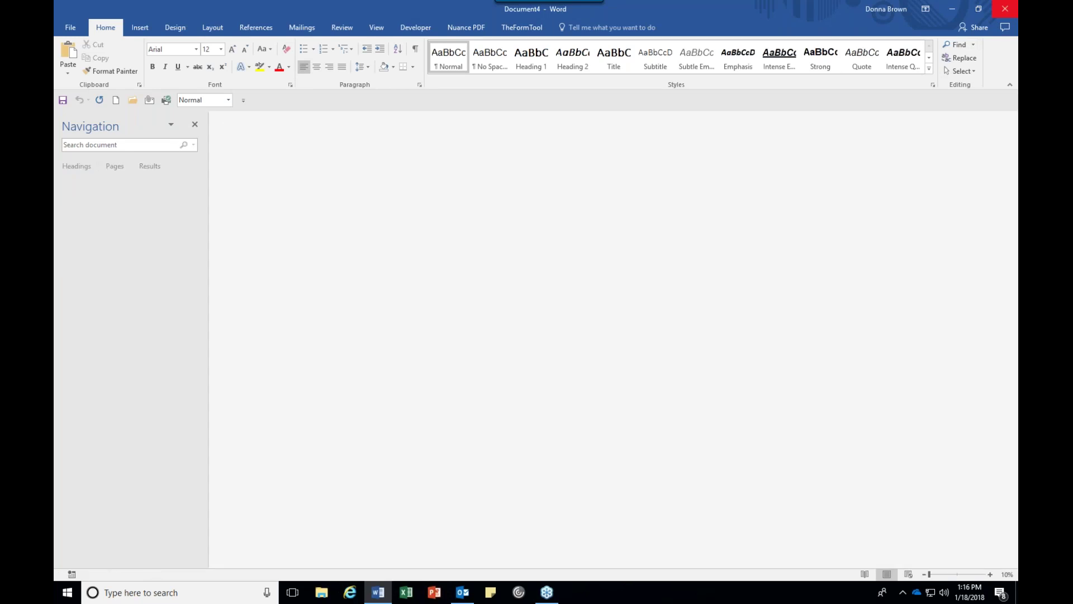
Reopen Word and create a new document from the featured Engagement Letter template.
click(377, 592)
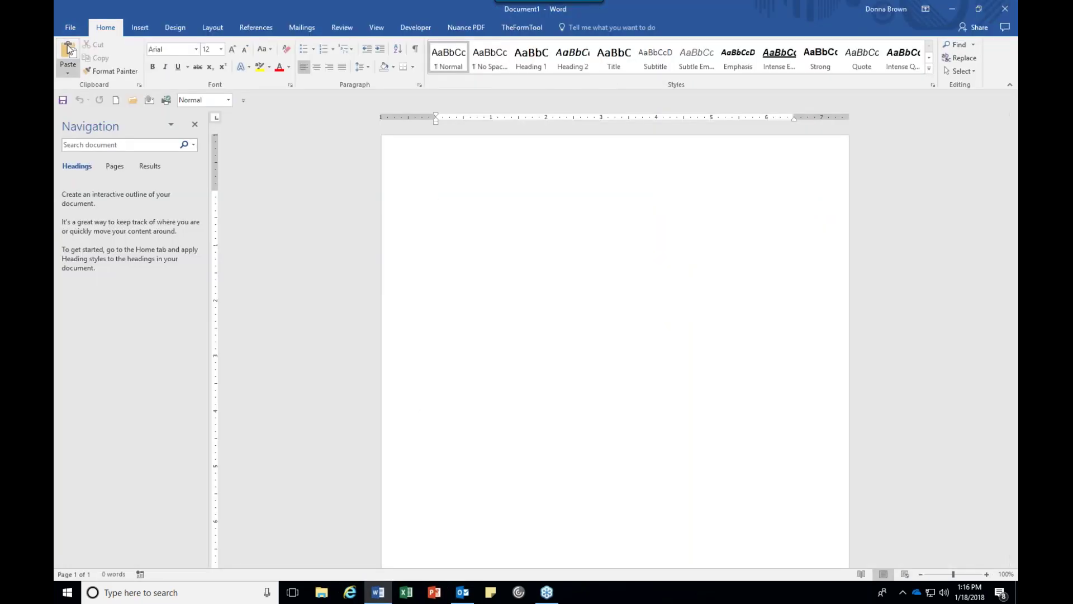
click(70, 29)
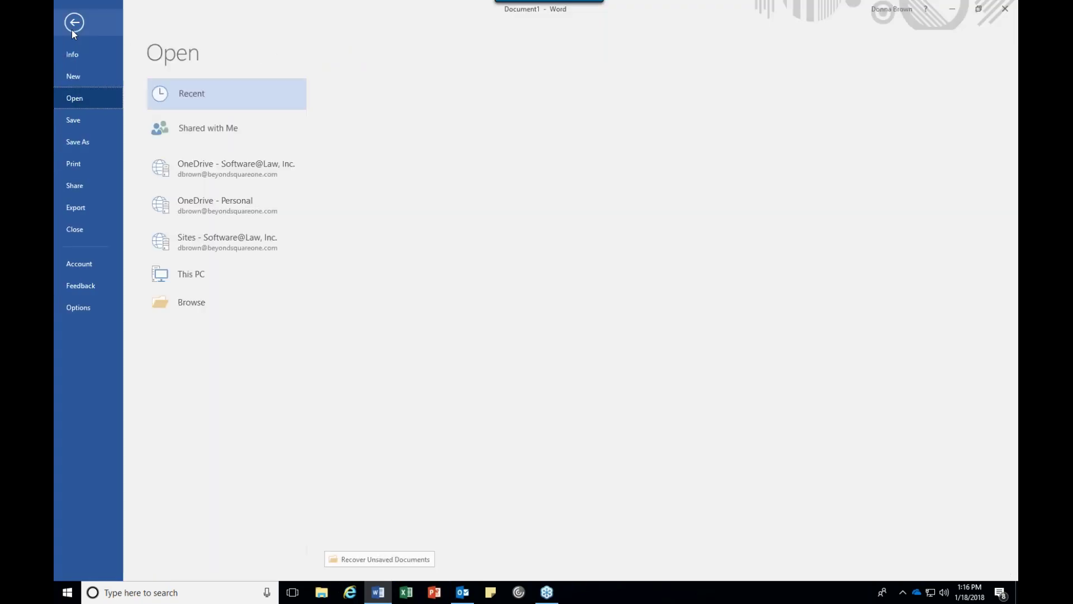
click(78, 76)
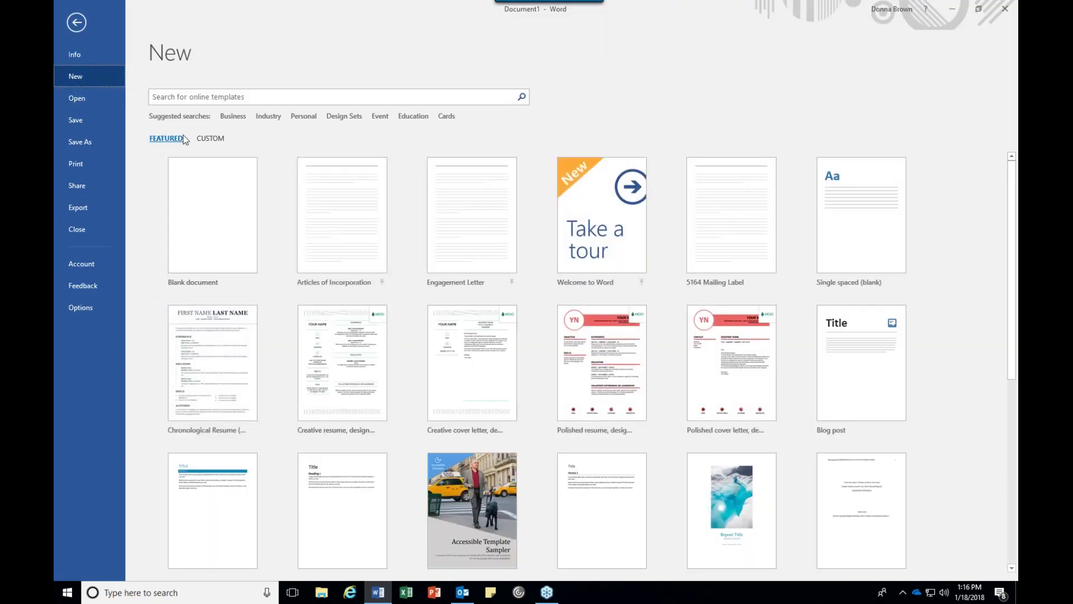
click(213, 140)
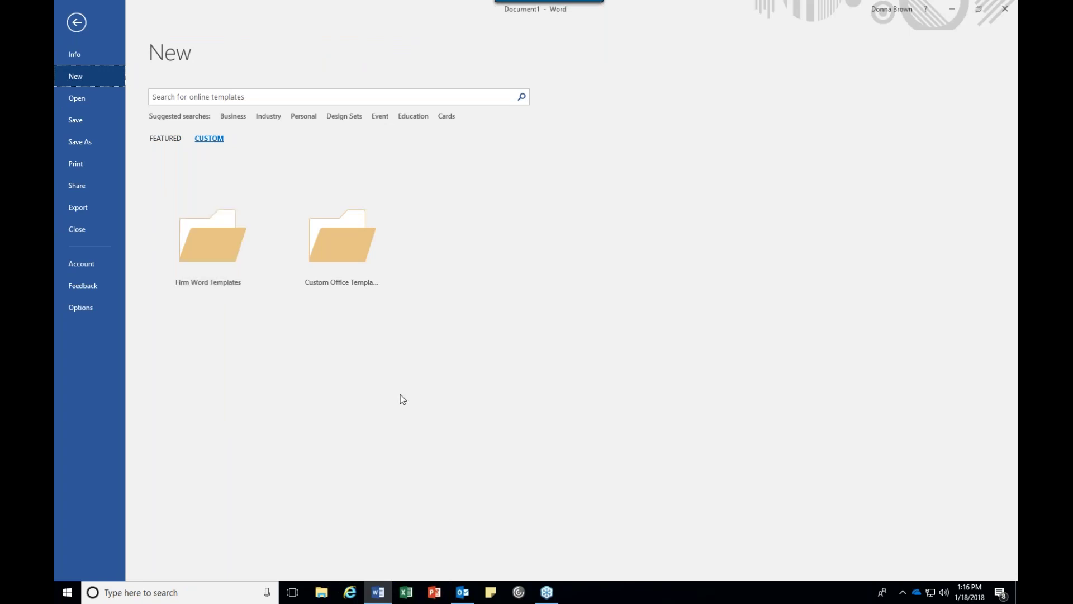
click(172, 139)
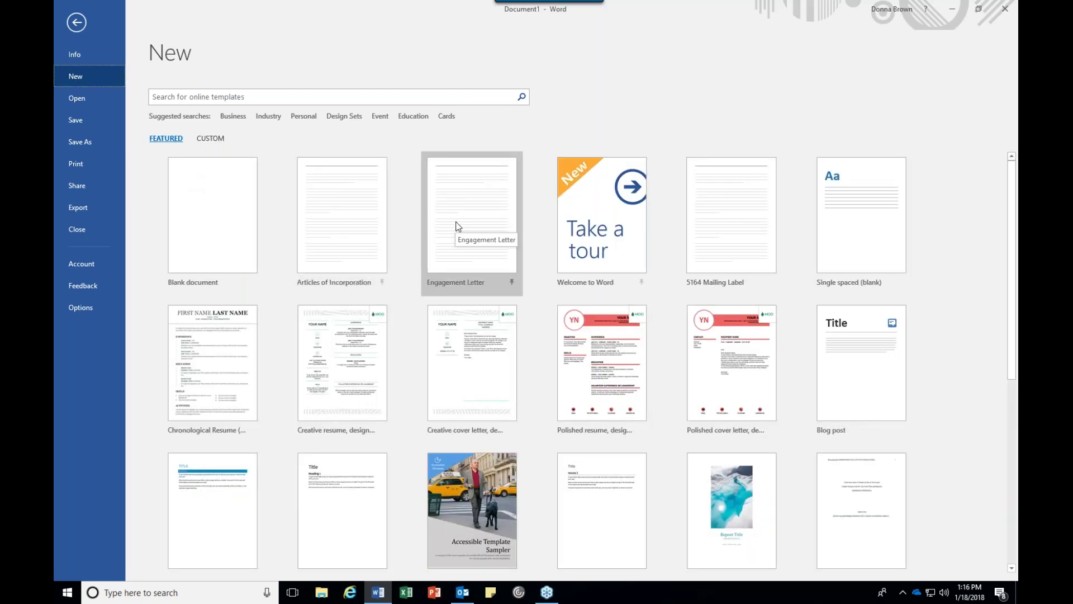
click(455, 225)
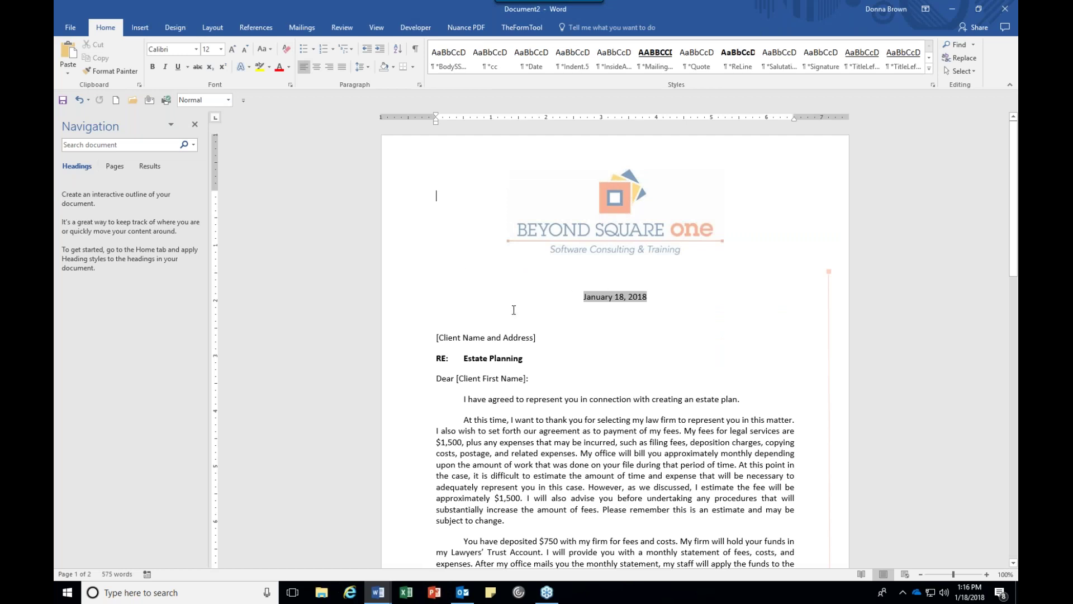
Replace every [Client Name] placeholder in the new letter with the client's full name.
scroll(513, 294, down, 6)
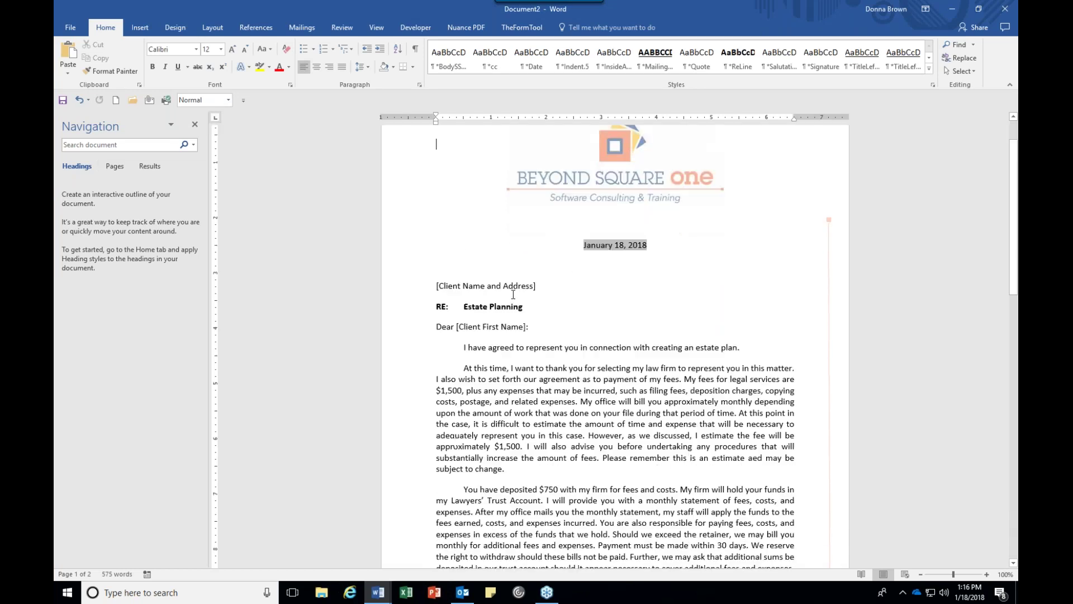
scroll(513, 294, down, 4)
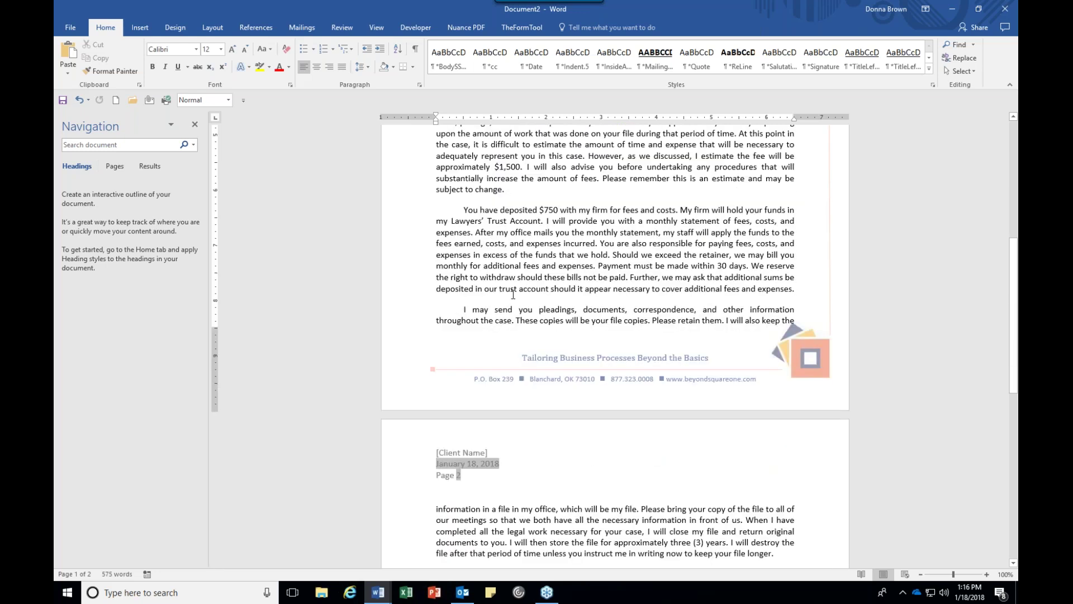
scroll(513, 294, down, 9)
scroll(615, 346, up, 14)
scroll(521, 340, up, 6)
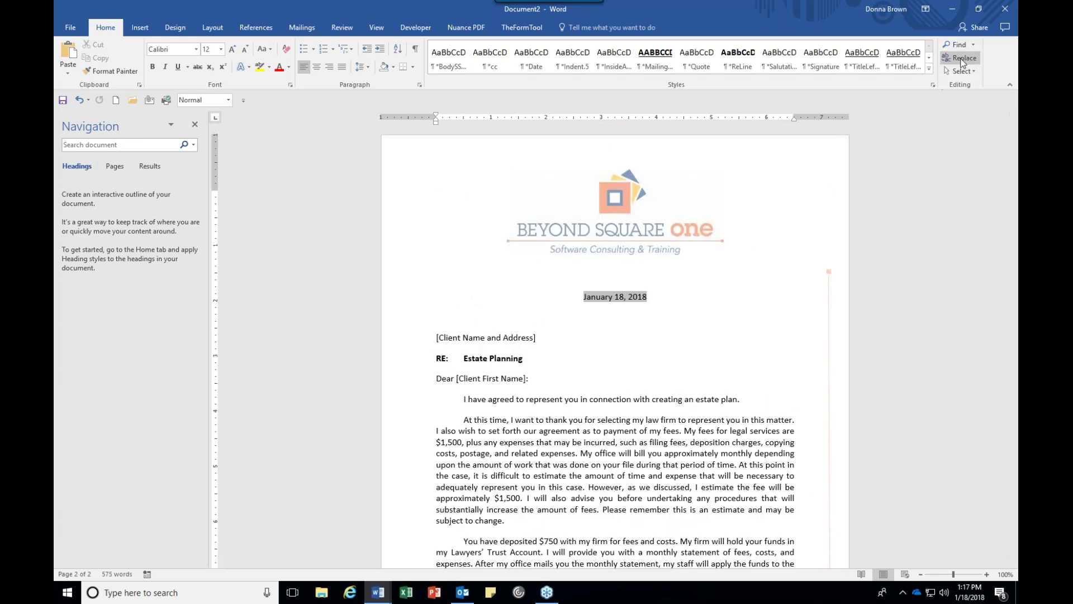
click(961, 60)
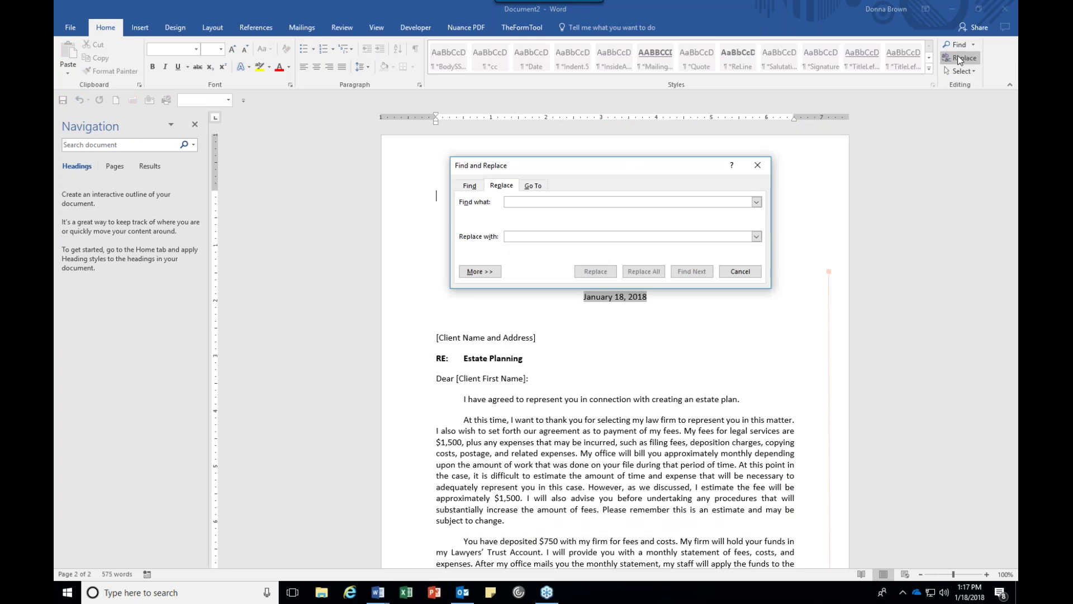
text([)
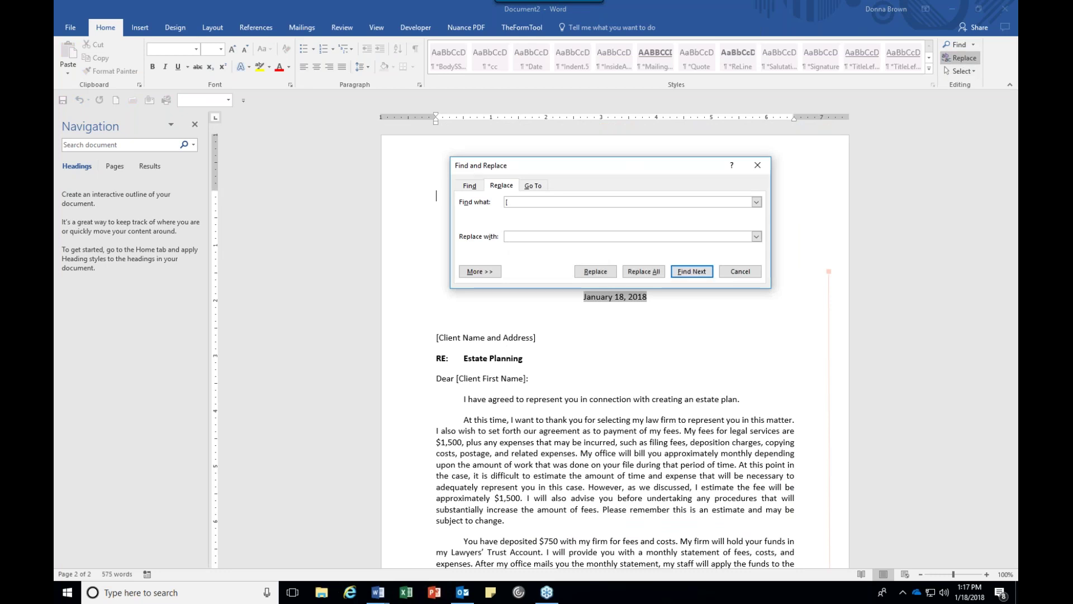
text(Client Name)
text(])
text(John Smith)
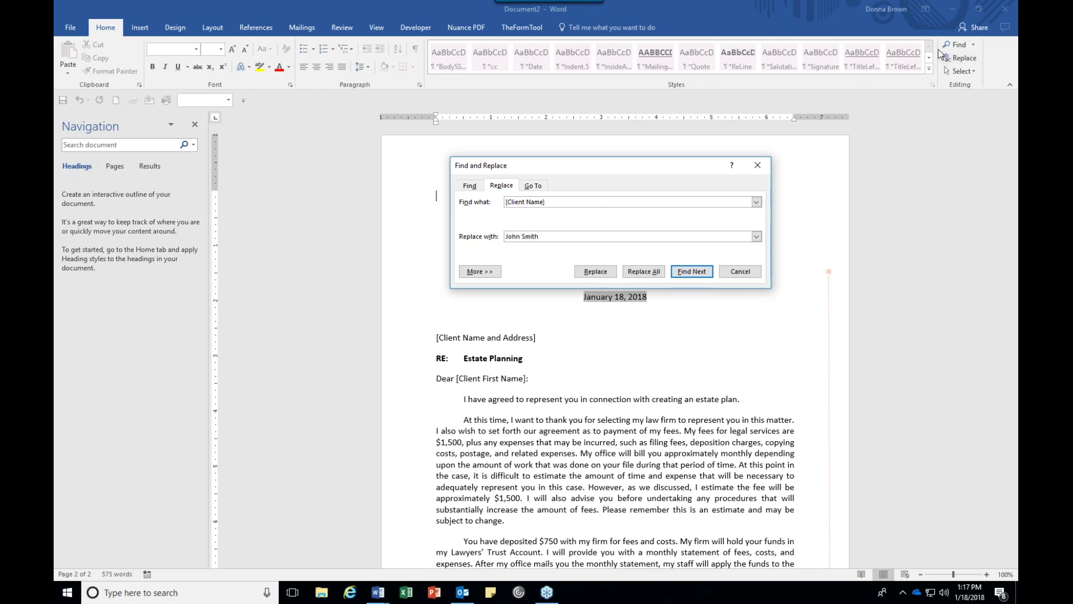
click(643, 272)
click(540, 328)
Review the client name replacements throughout the letter and select the [Client Name and Address] placeholder line.
scroll(671, 146, down, 2)
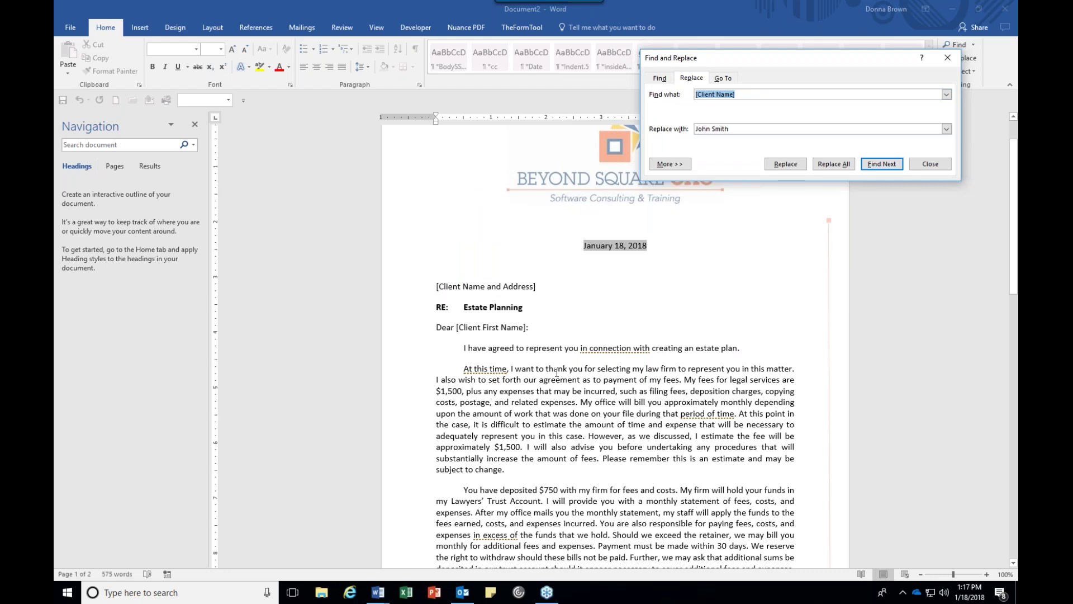
scroll(556, 373, down, 7)
scroll(556, 372, down, 18)
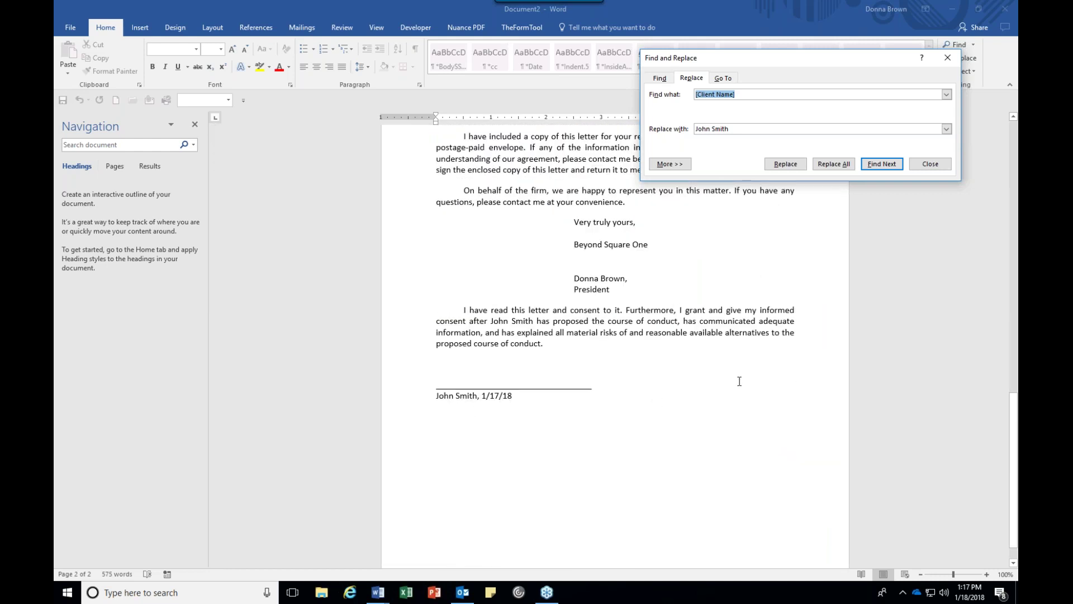
scroll(739, 381, up, 13)
scroll(436, 334, up, 12)
key(Escape)
drag(437, 334, 561, 335)
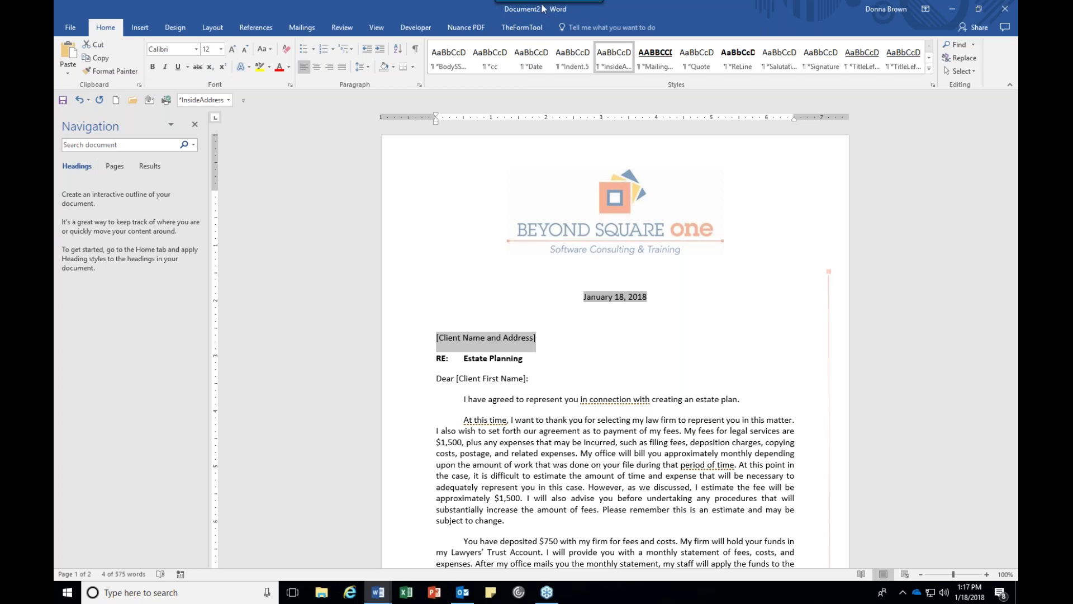
Save the letter as a Word document in the _2018 Word Webinar folder, named with the client's surname followed by "Engagement Letter".
mouse_move(550, 4)
click(71, 28)
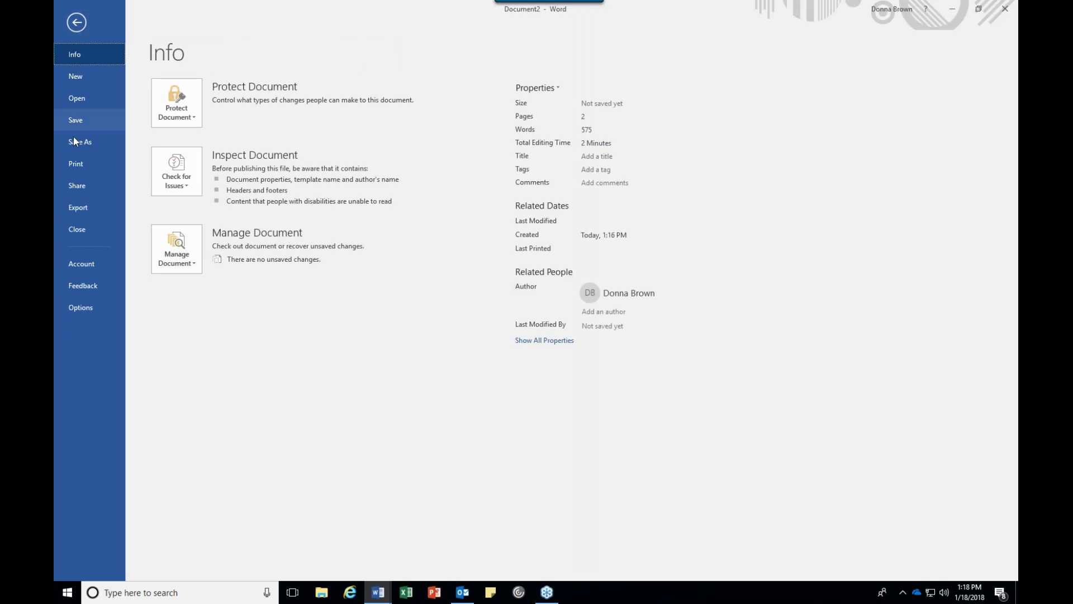
click(74, 142)
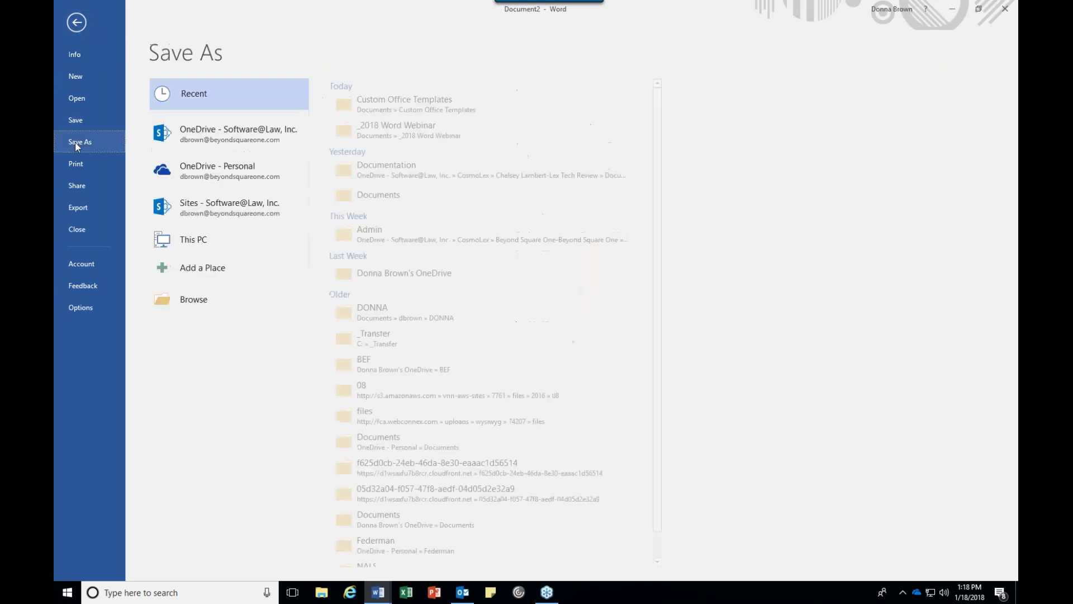
click(366, 135)
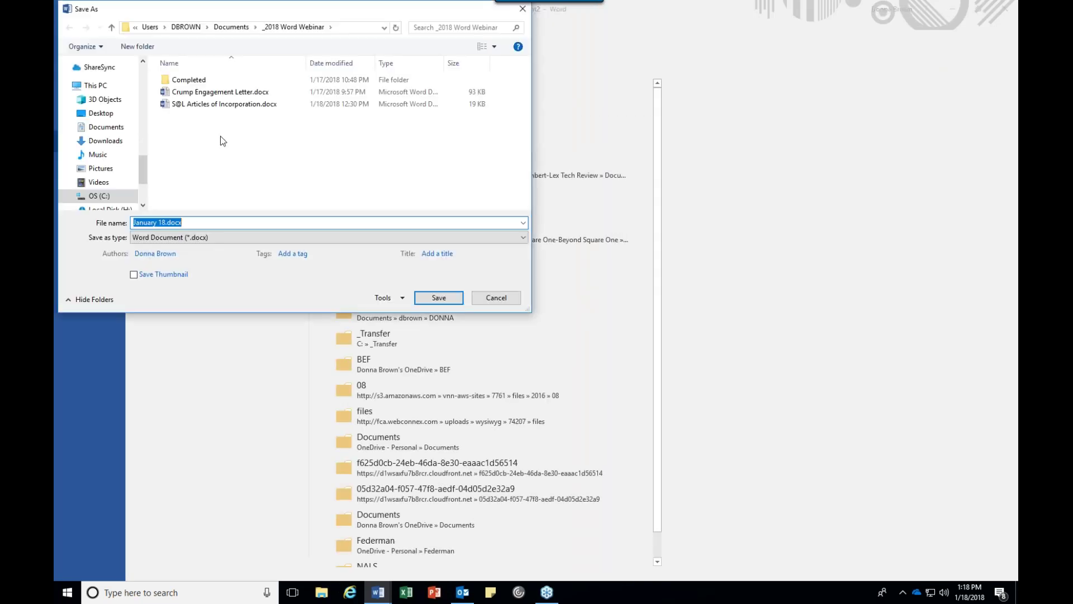
text(Smith Engagement M)
key(BackSpace)
text(Letter)
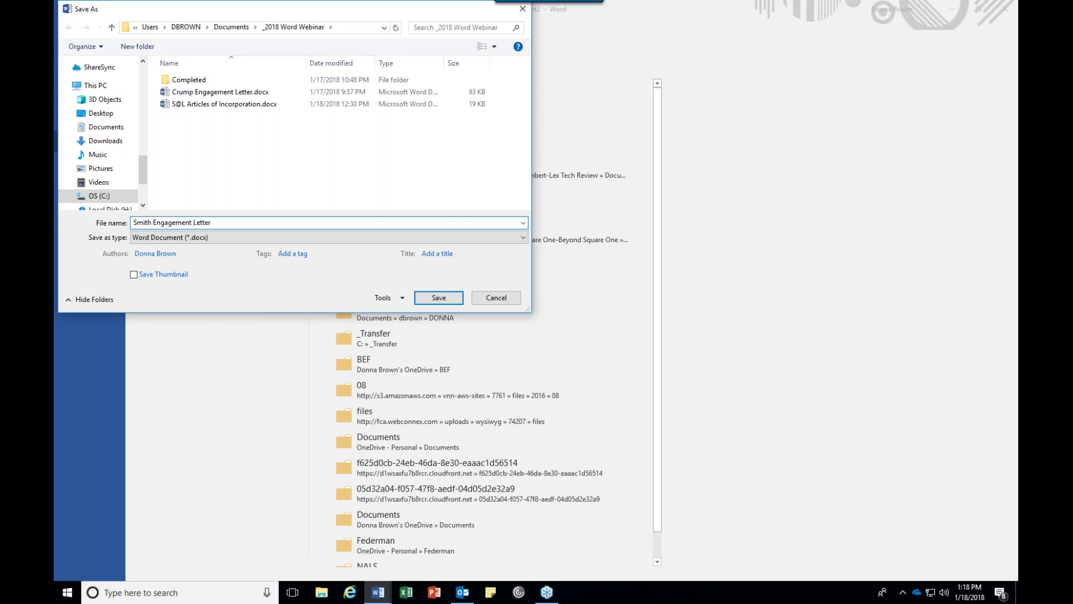
click(447, 299)
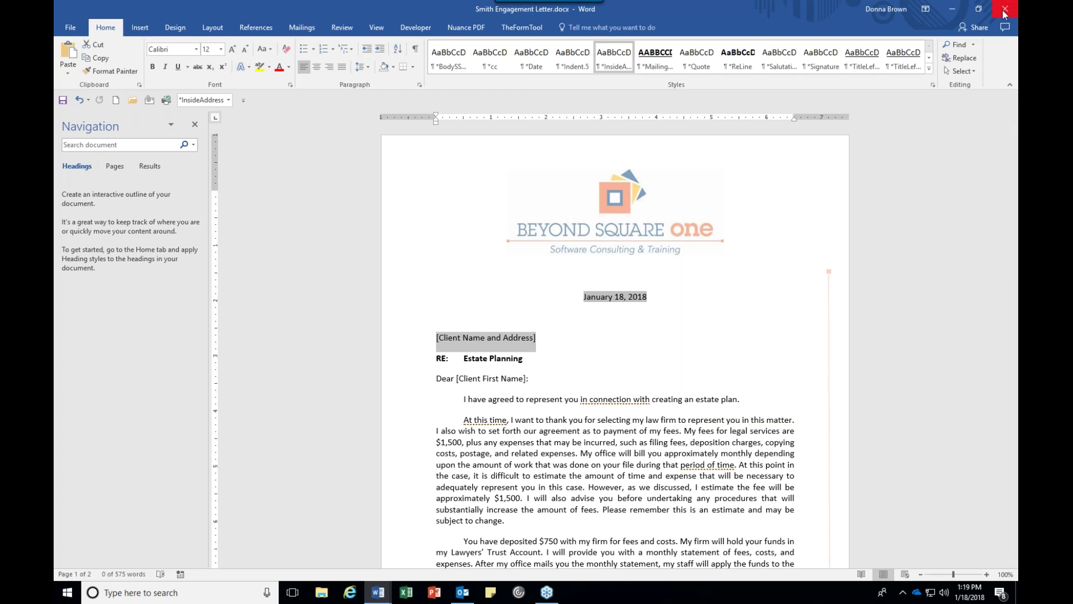
Open the default file locations in the advanced Word options and select the Workgroup templates entry.
click(536, 338)
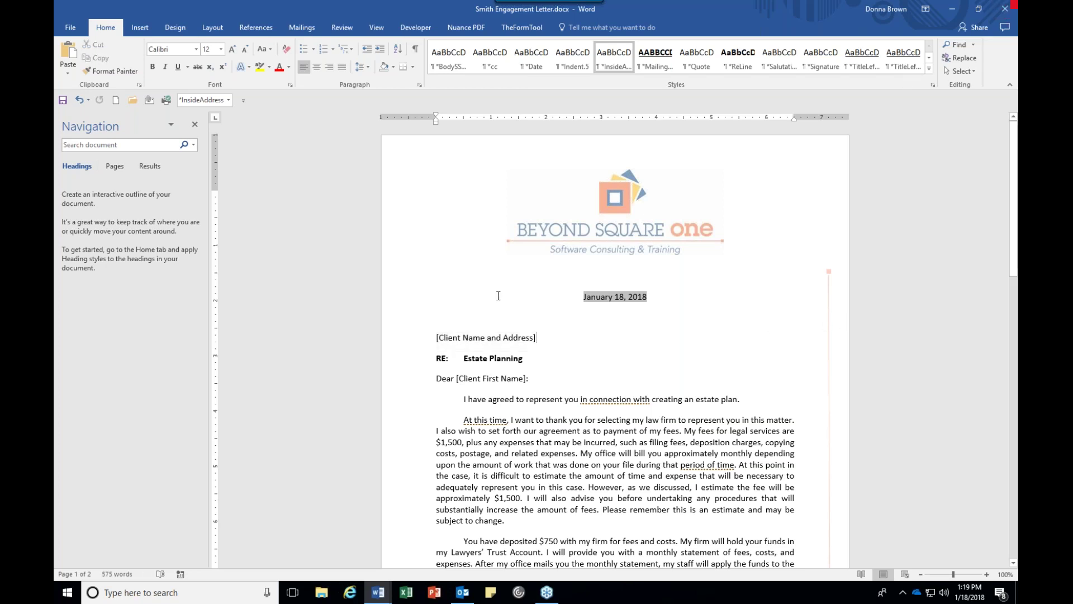
click(70, 28)
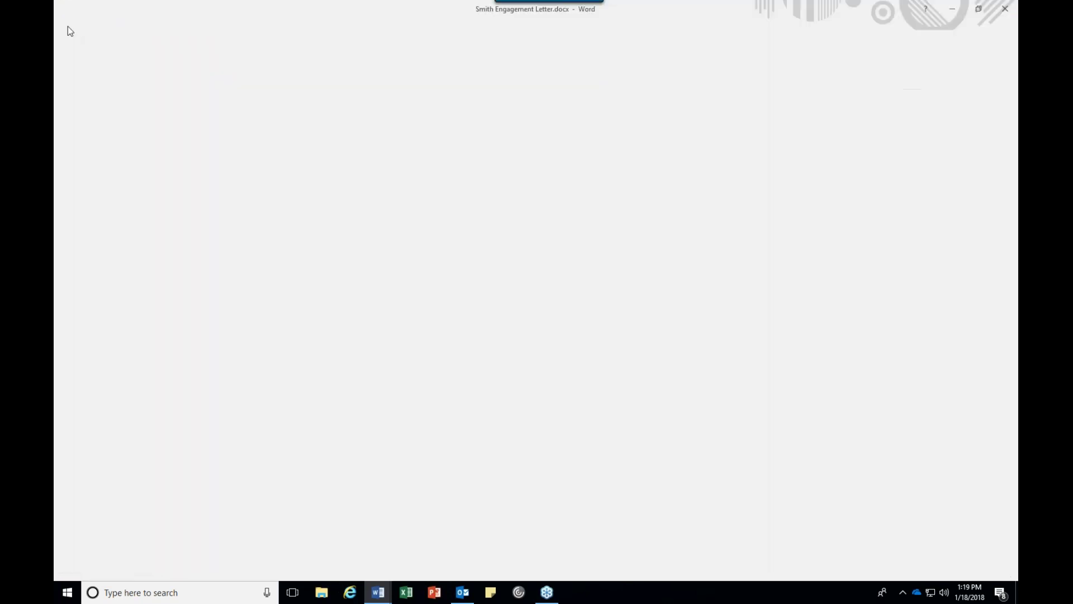
key(Escape)
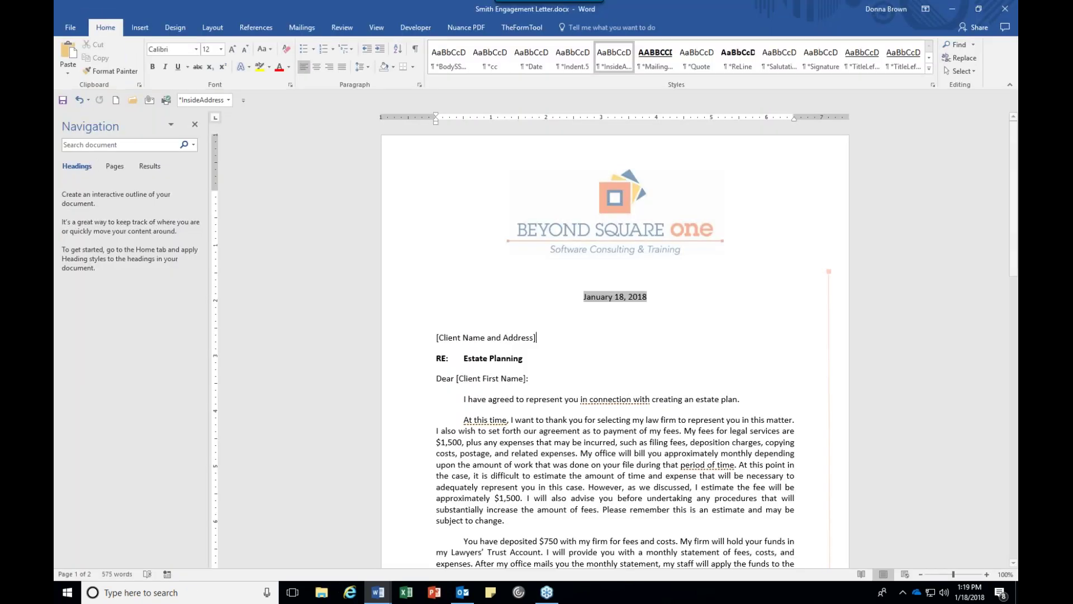
click(341, 202)
drag(764, 161, 757, 410)
click(430, 284)
click(502, 241)
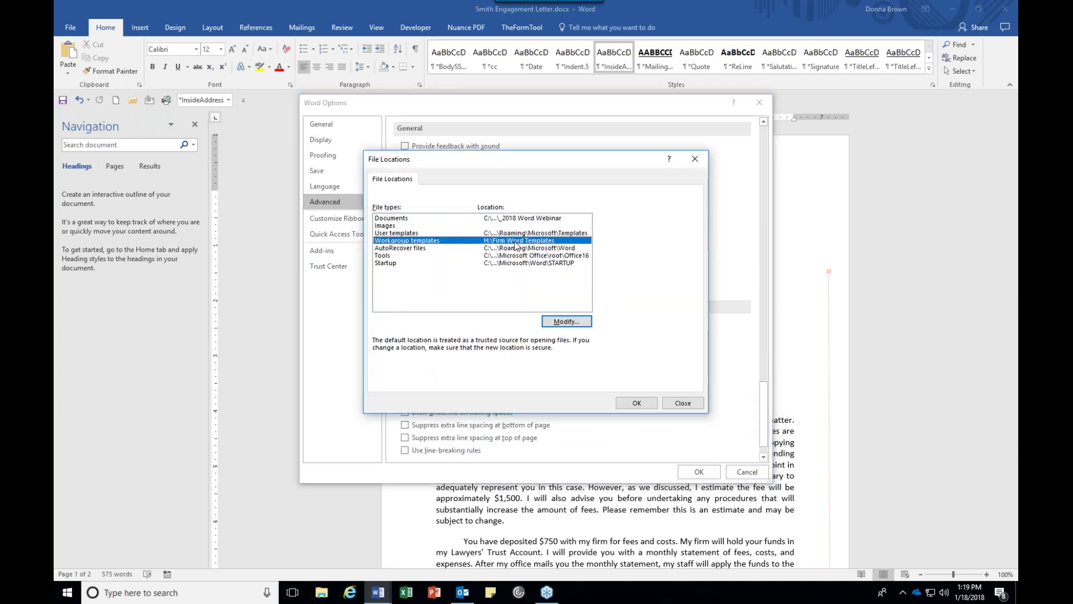
click(574, 325)
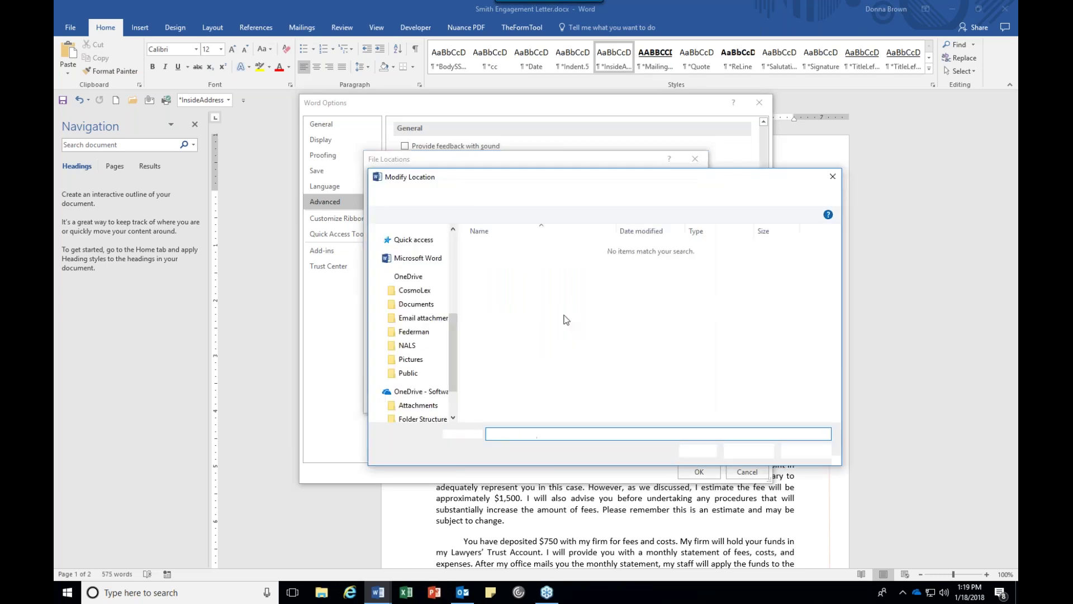
click(799, 448)
click(554, 323)
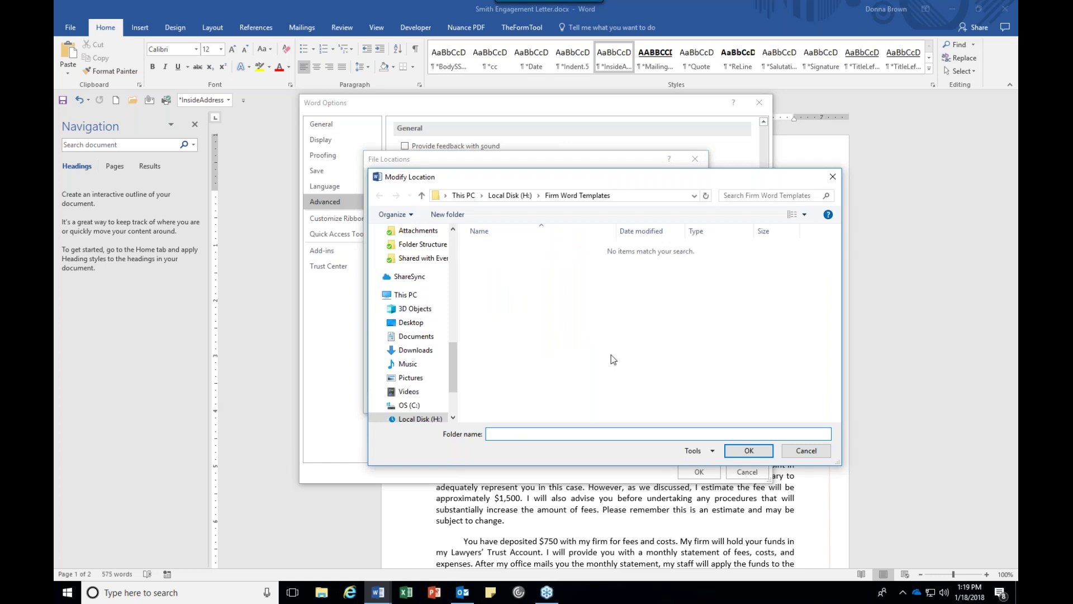
click(806, 451)
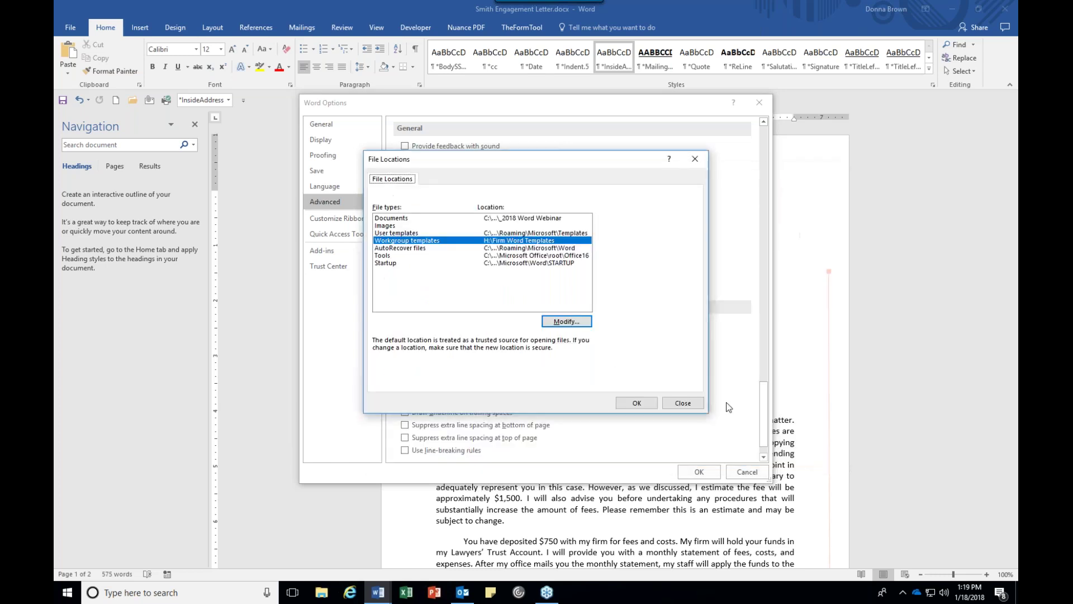
Set the Workgroup templates location to the Documents folder and accept the changed options.
click(575, 320)
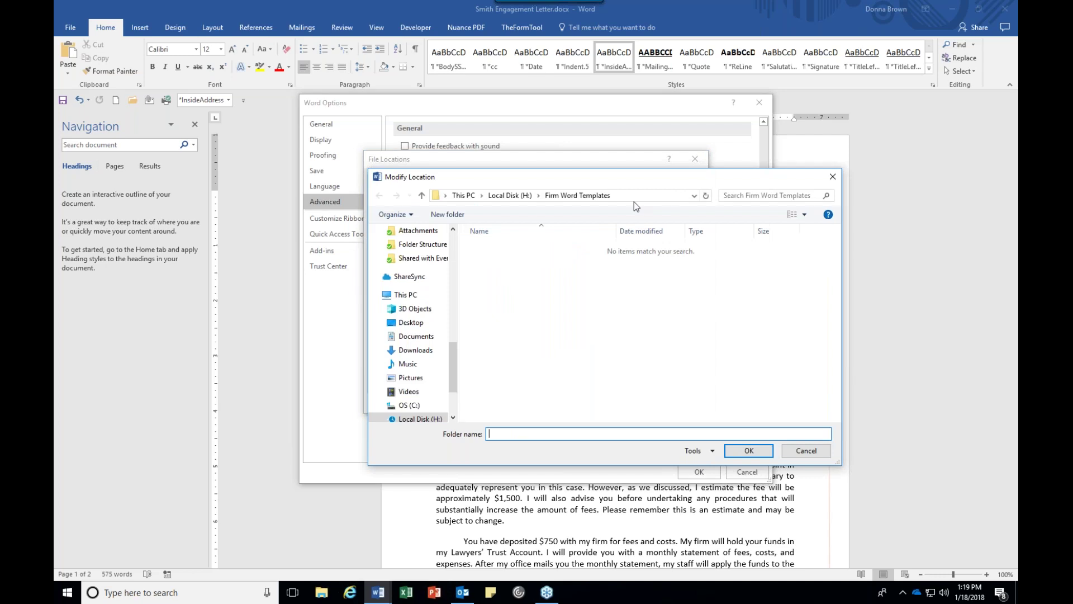
drag(447, 351, 448, 253)
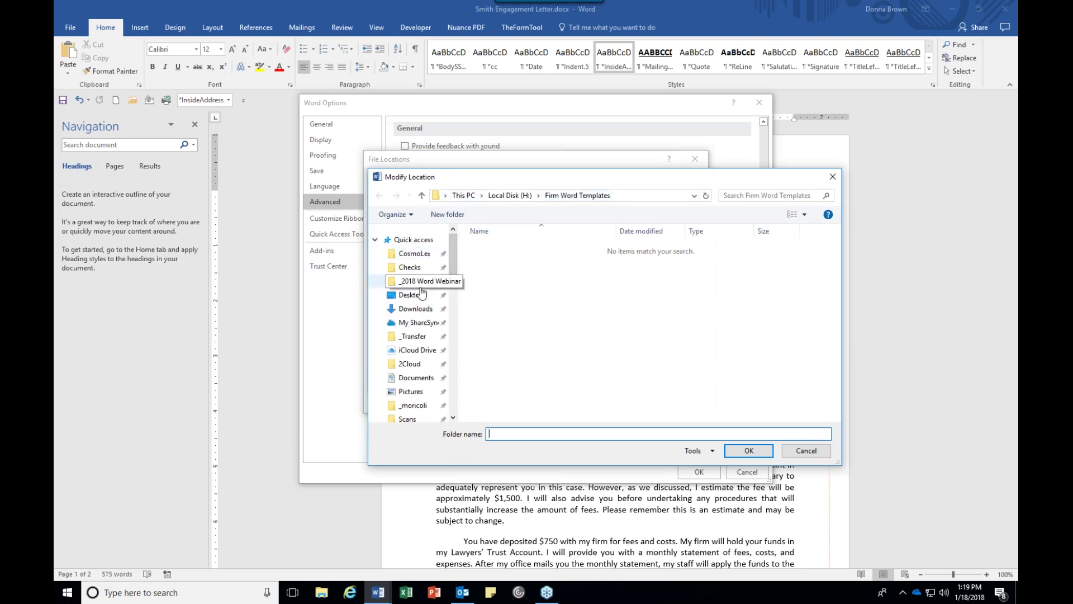
click(418, 378)
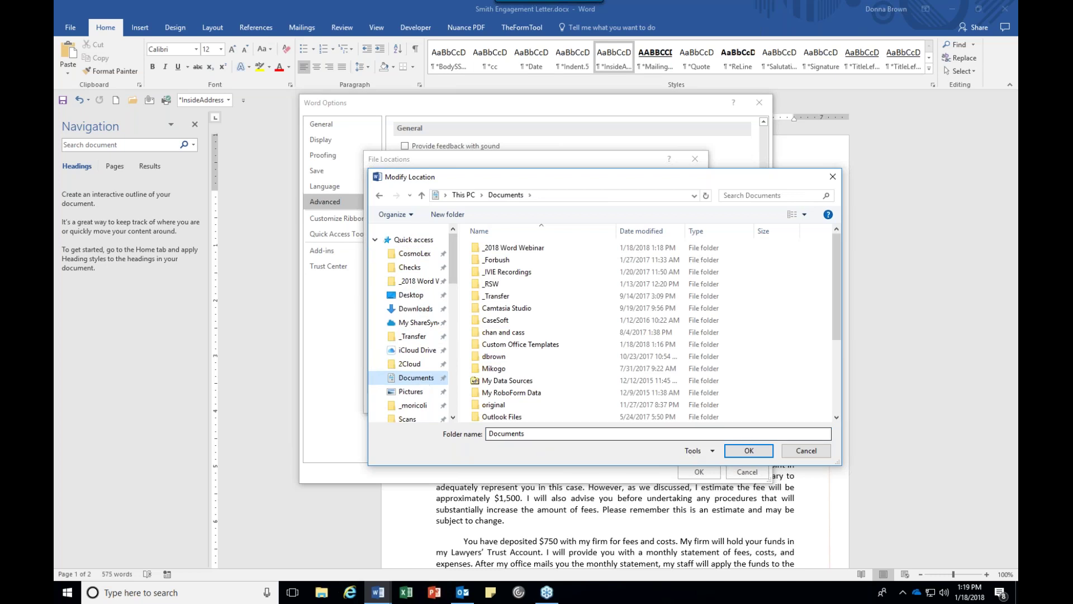
click(749, 452)
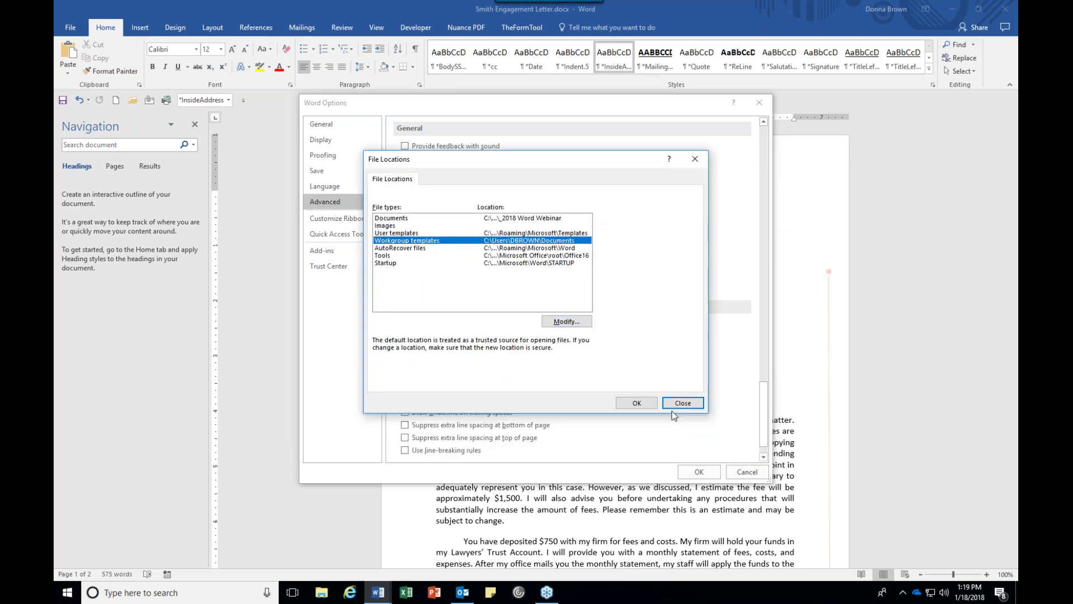
click(680, 403)
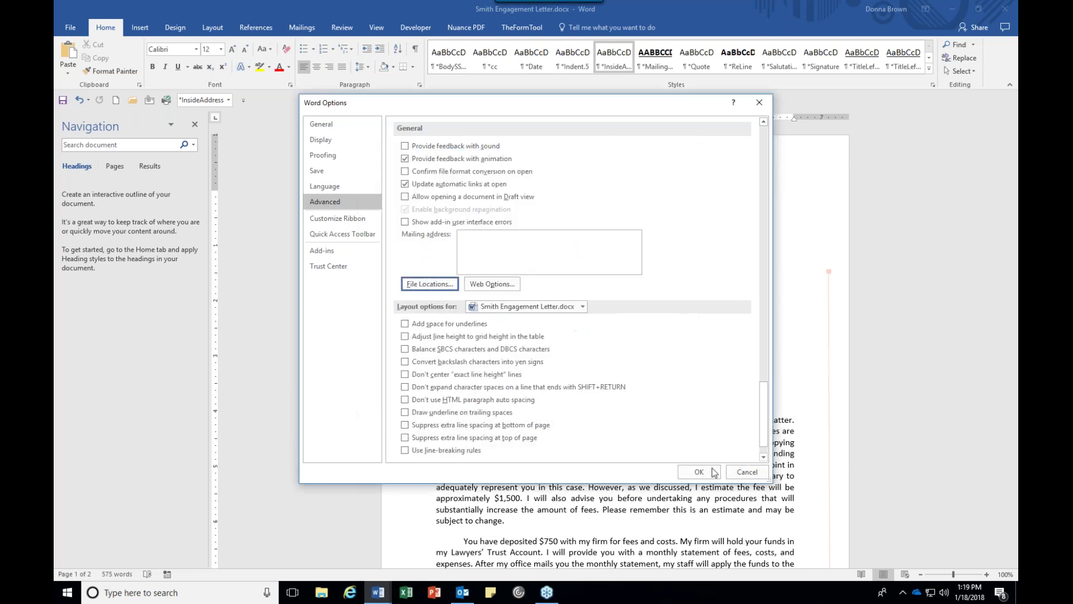
click(706, 472)
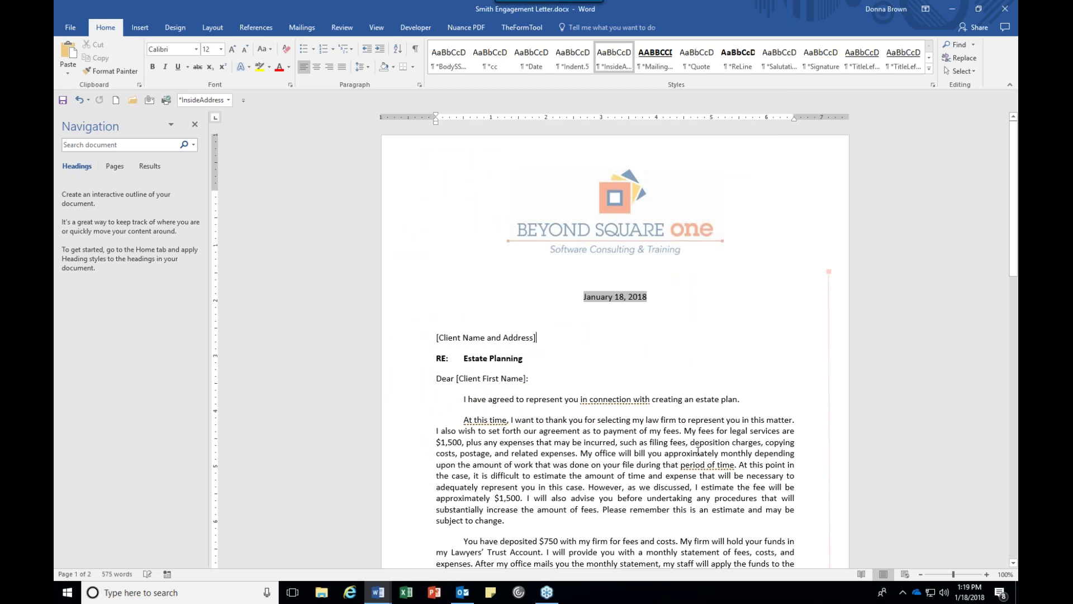
Close the engagement letter and open S@L Articles of Incorporation.docx from the _2018 Word Webinar folder.
click(70, 32)
click(85, 229)
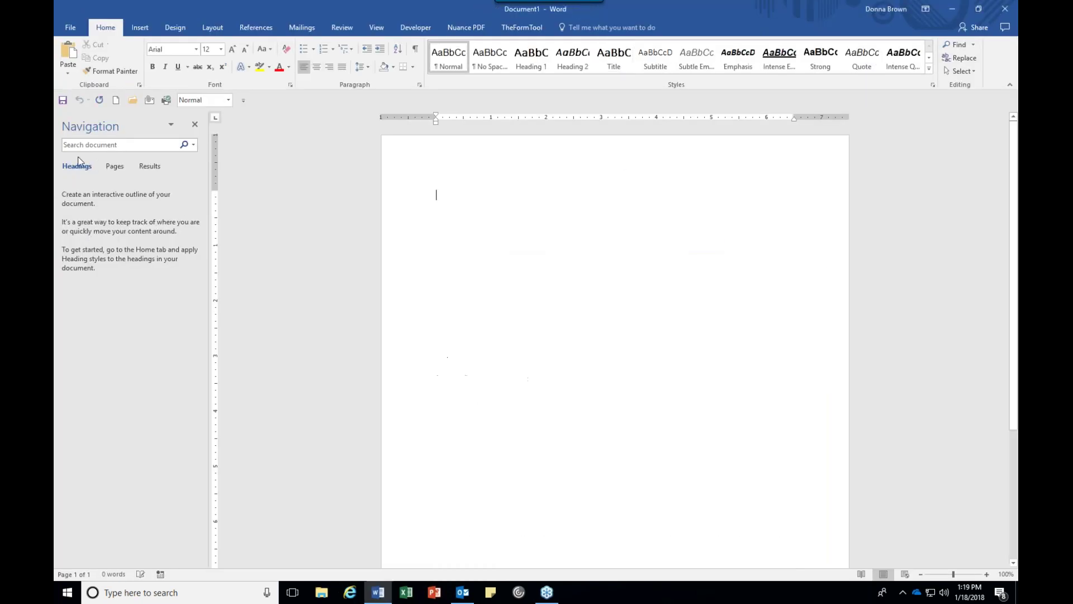
click(69, 28)
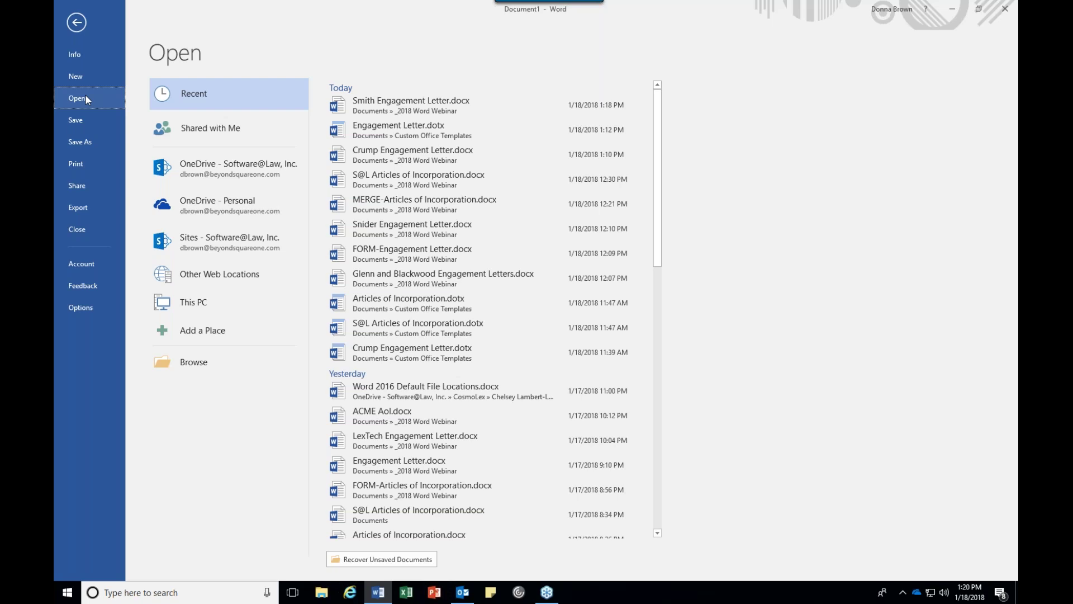
click(232, 366)
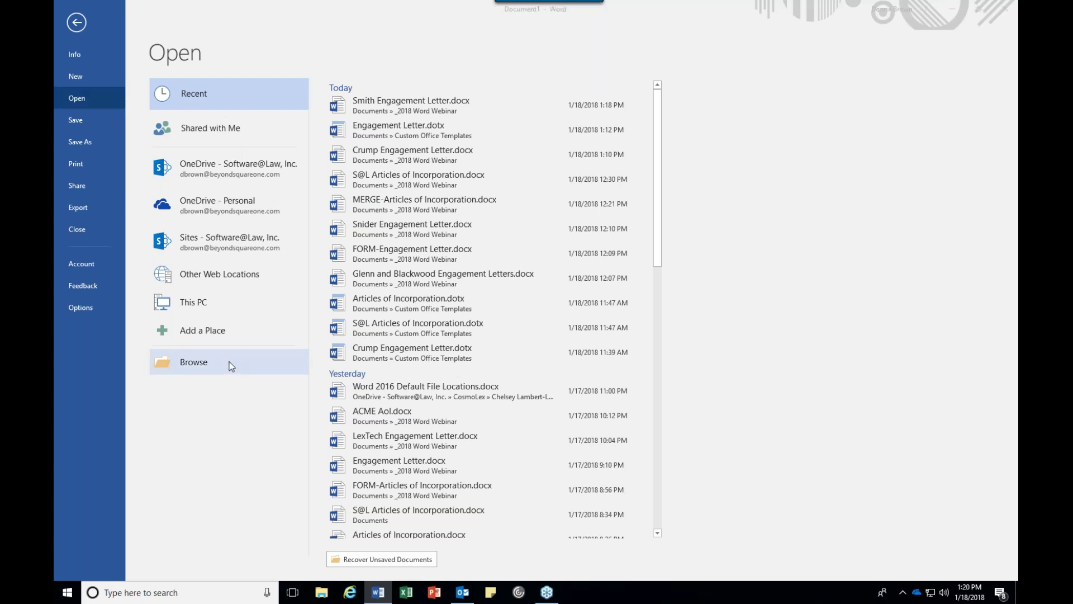
click(180, 106)
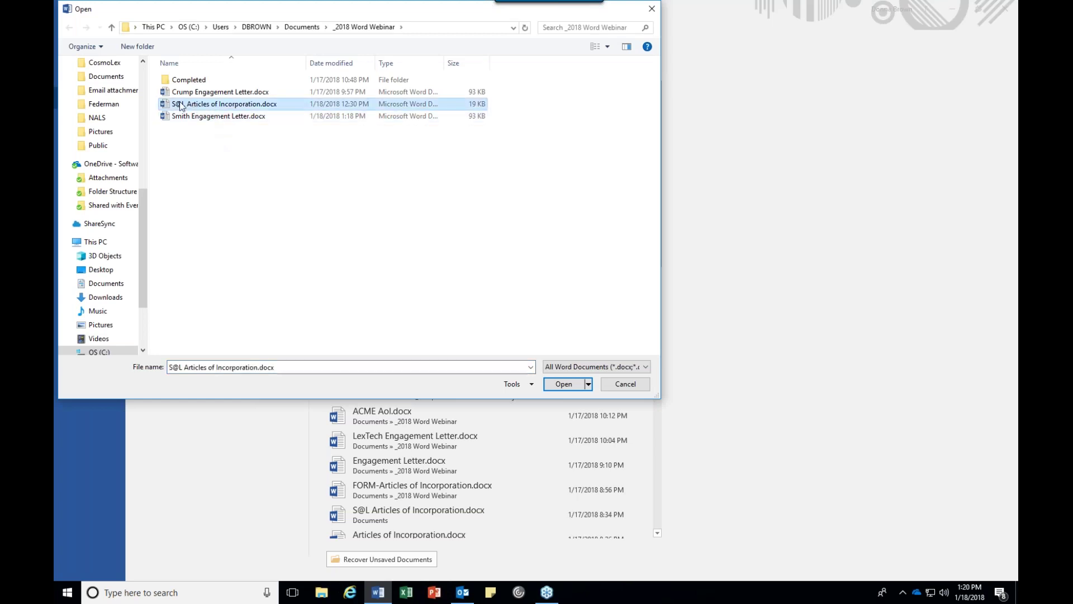
click(562, 384)
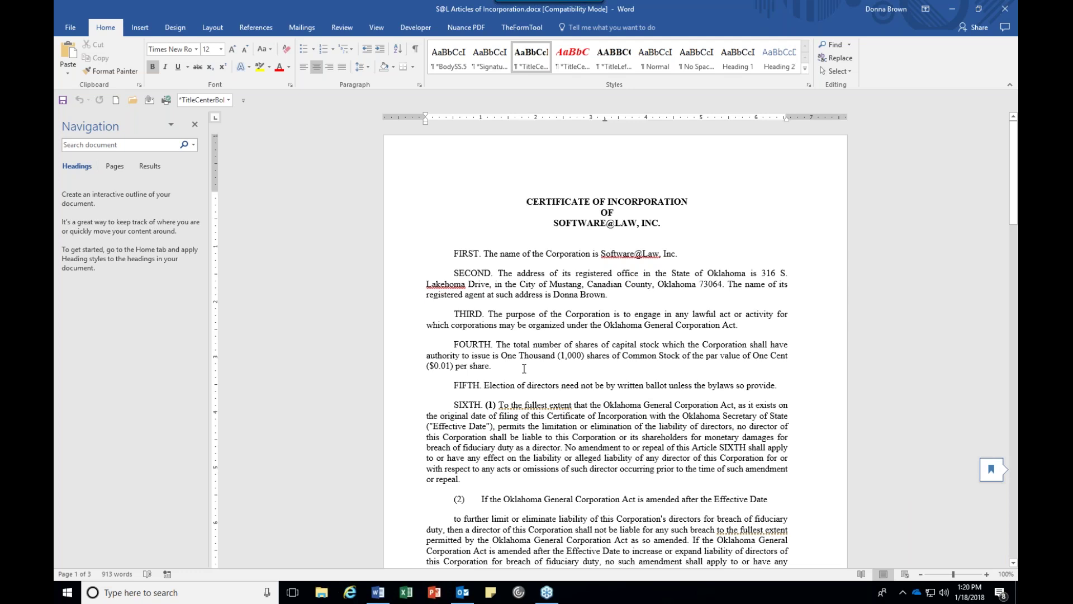
Replace the corporation's name in the certificate title and in Article FIRST with *** placeholders.
click(527, 201)
drag(554, 223, 660, 223)
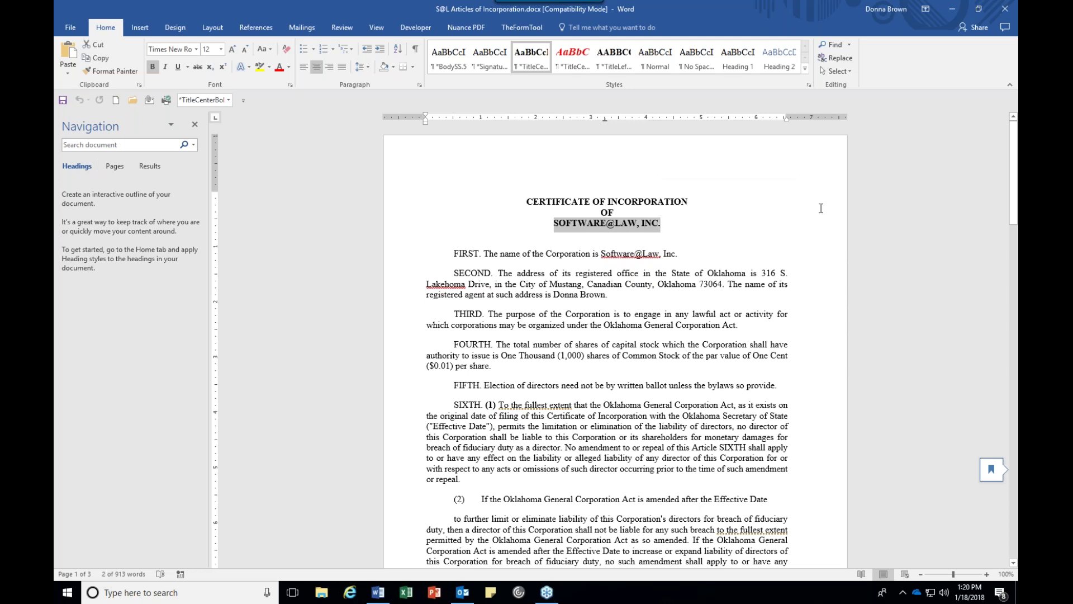
text(***)
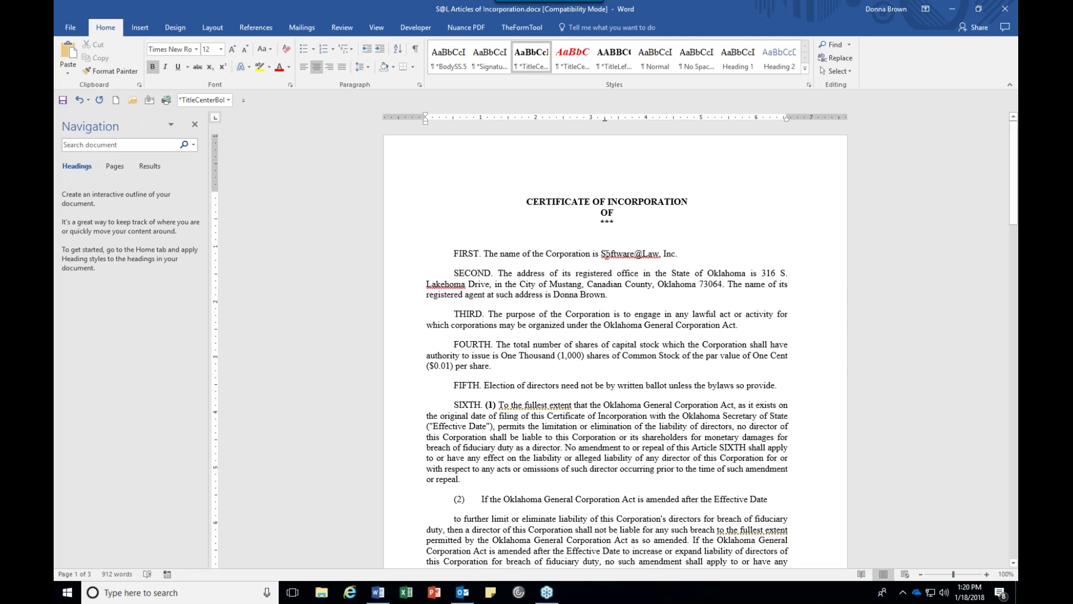
click(603, 255)
key(shift+End)
key(shift+Left)
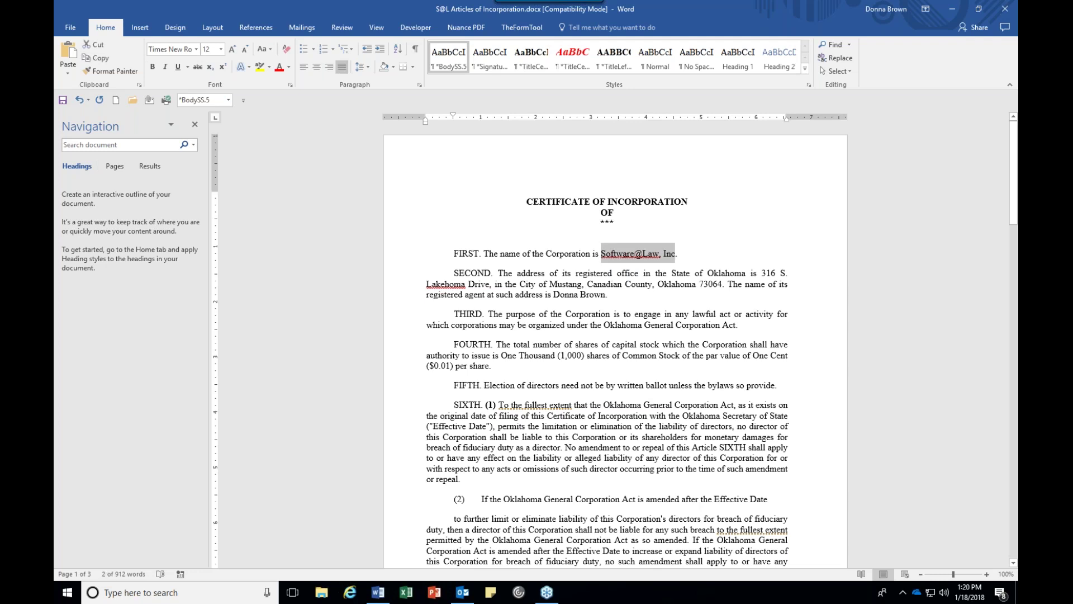
text(***)
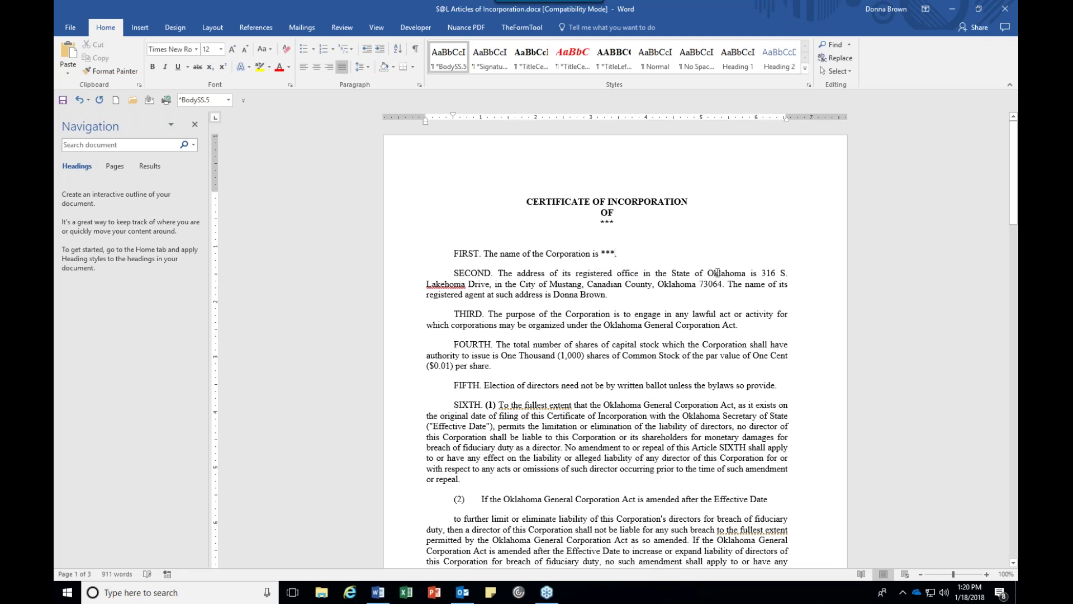
Replace the registered office's street address, city, county name and ZIP code in Article SECOND with *** placeholders.
click(765, 272)
drag(763, 273, 490, 283)
text(***)
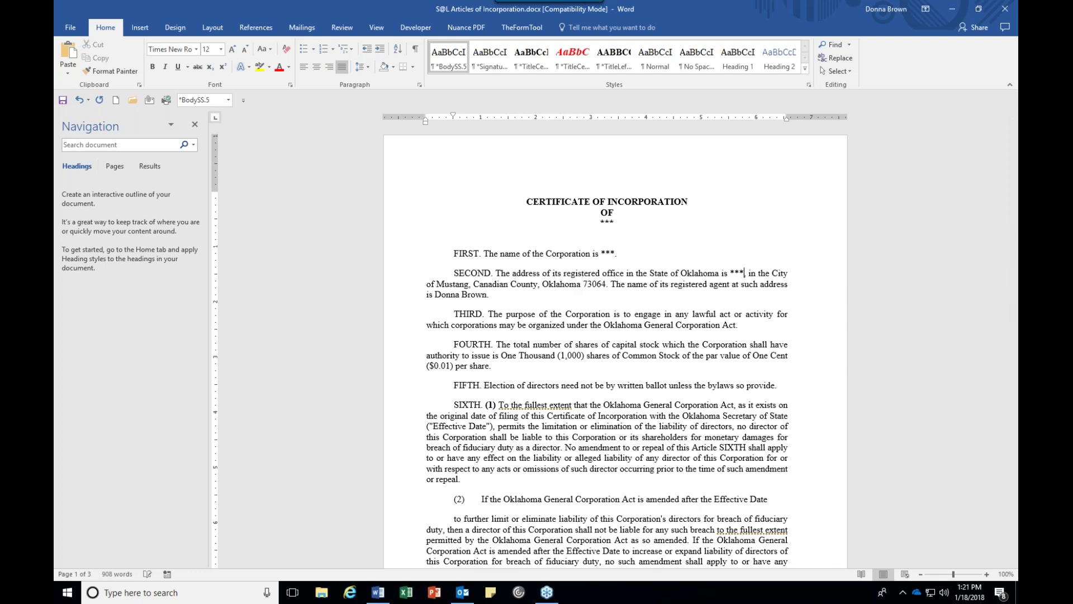
double_click(437, 284)
text(**)
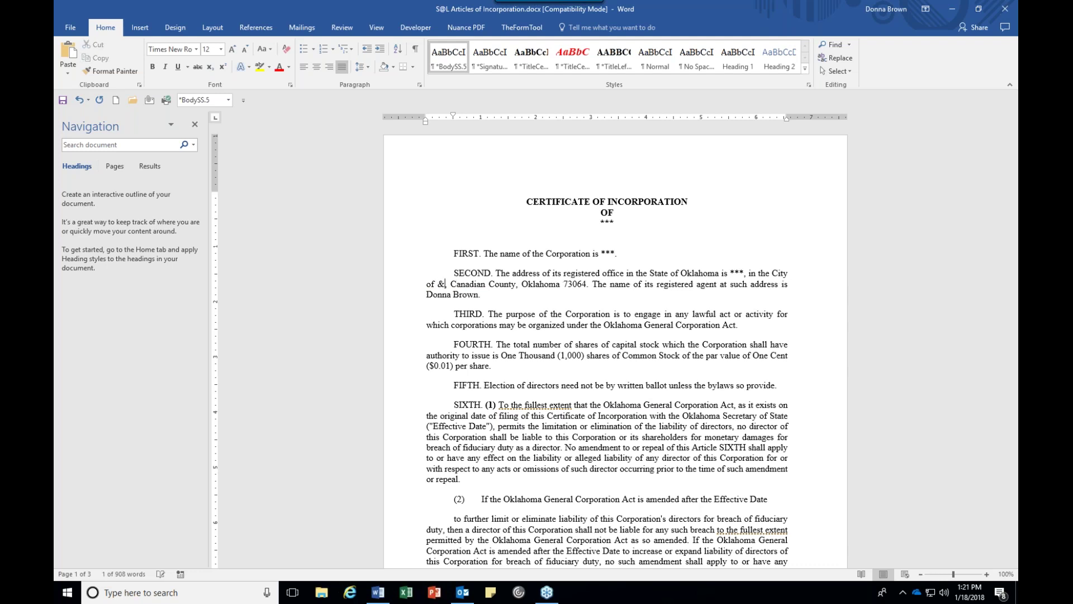
text(*)
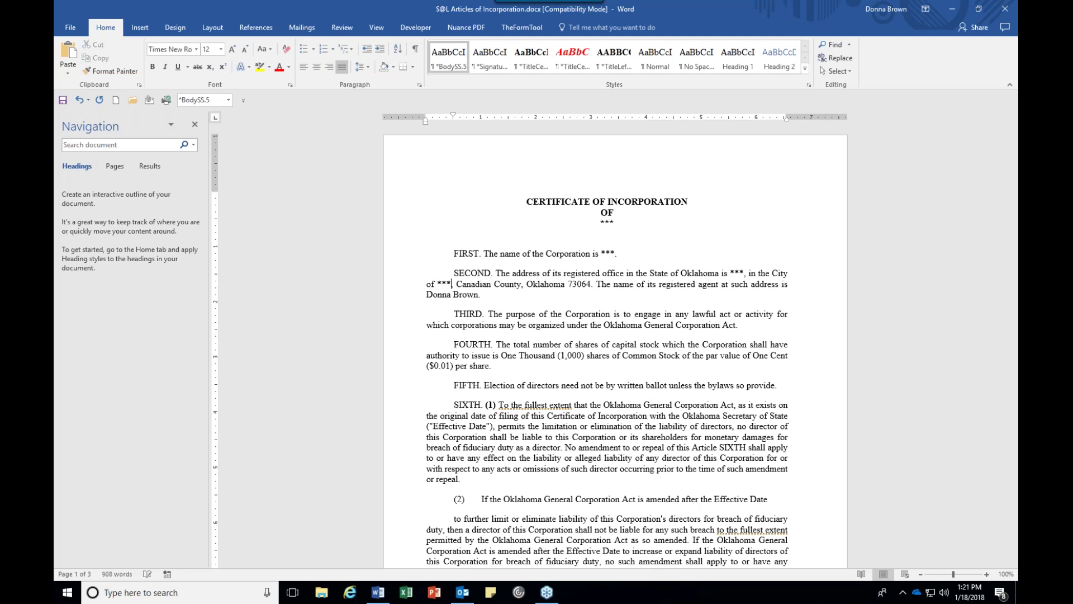
double_click(459, 284)
text(***)
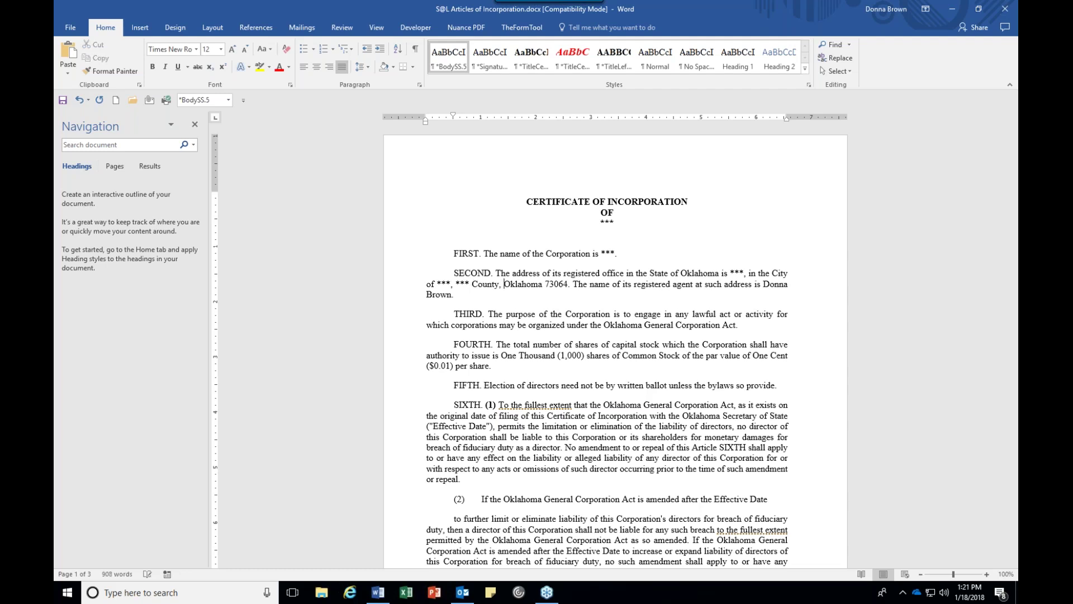
double_click(556, 284)
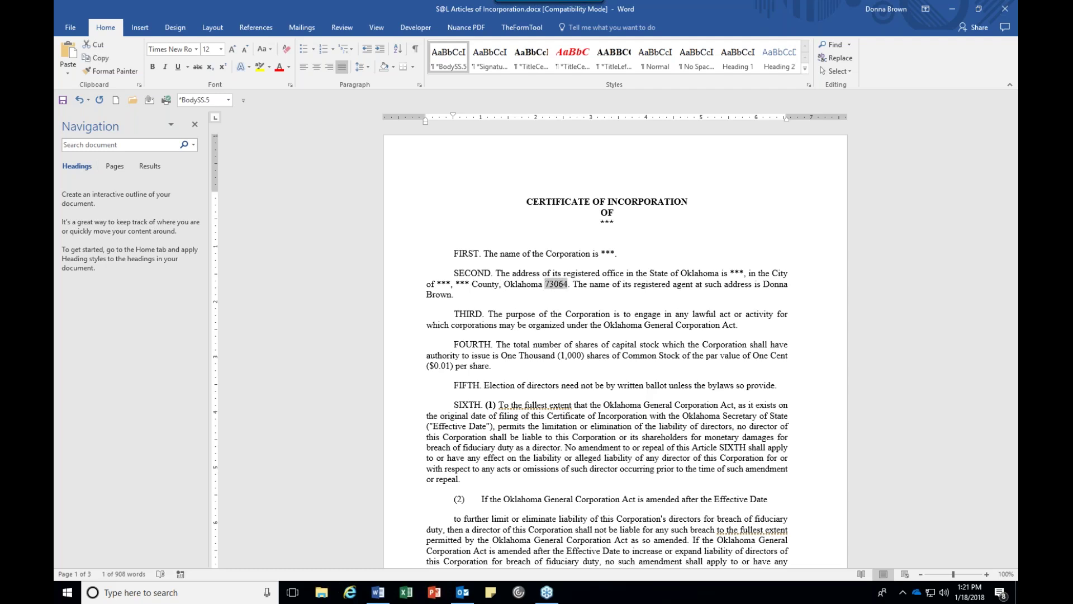
text(***)
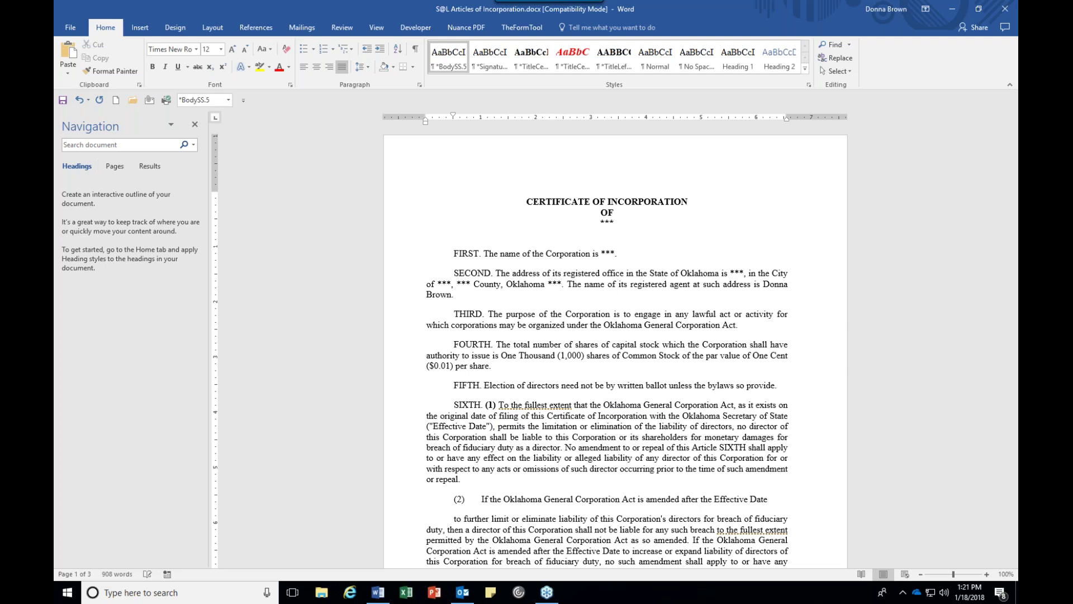
Replace the registered agent's name at the end of Article SECOND with a *** placeholder.
click(770, 285)
key(ctrl+shift+Right)
key(shift+Right)
key(shift+Right)
key(shift+Right)
key(shift+Right)
key(shift+Right)
key(shift+Right)
key(shift+Left)
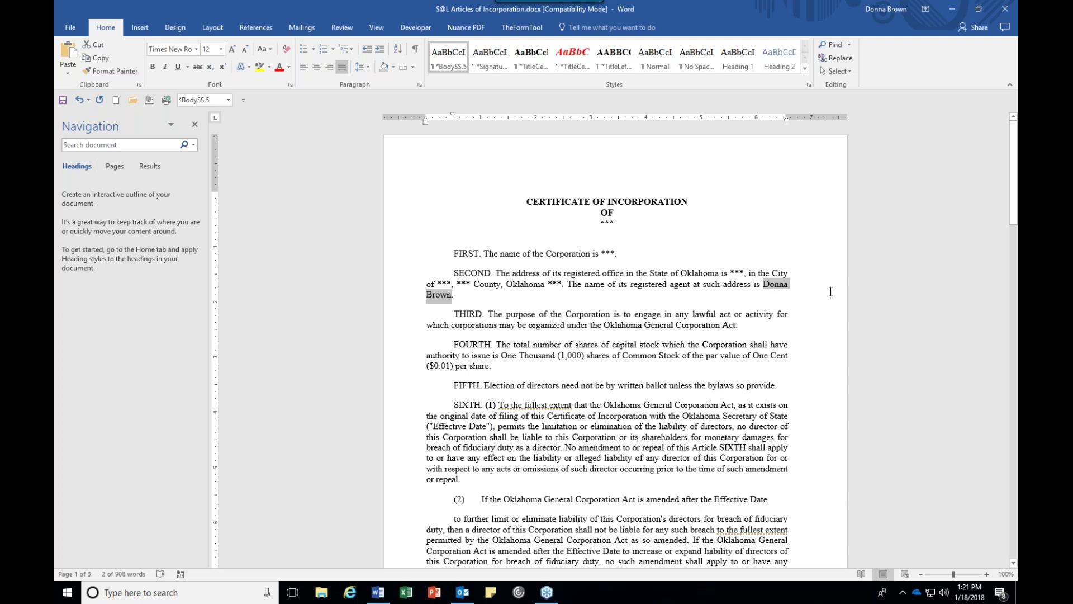
text(*****)
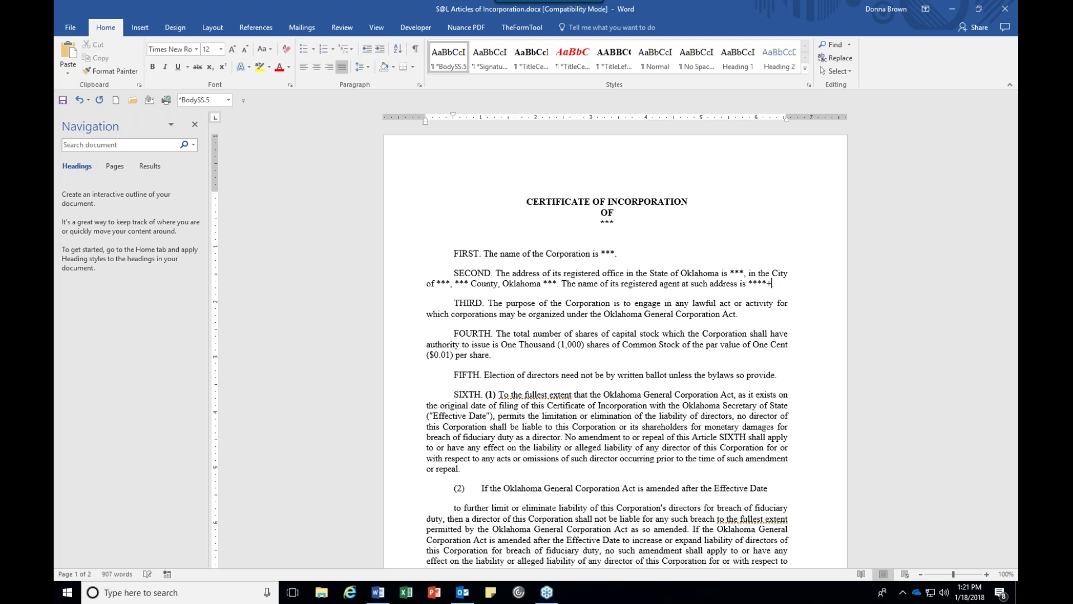
key(BackSpace)
key(BackSpace)
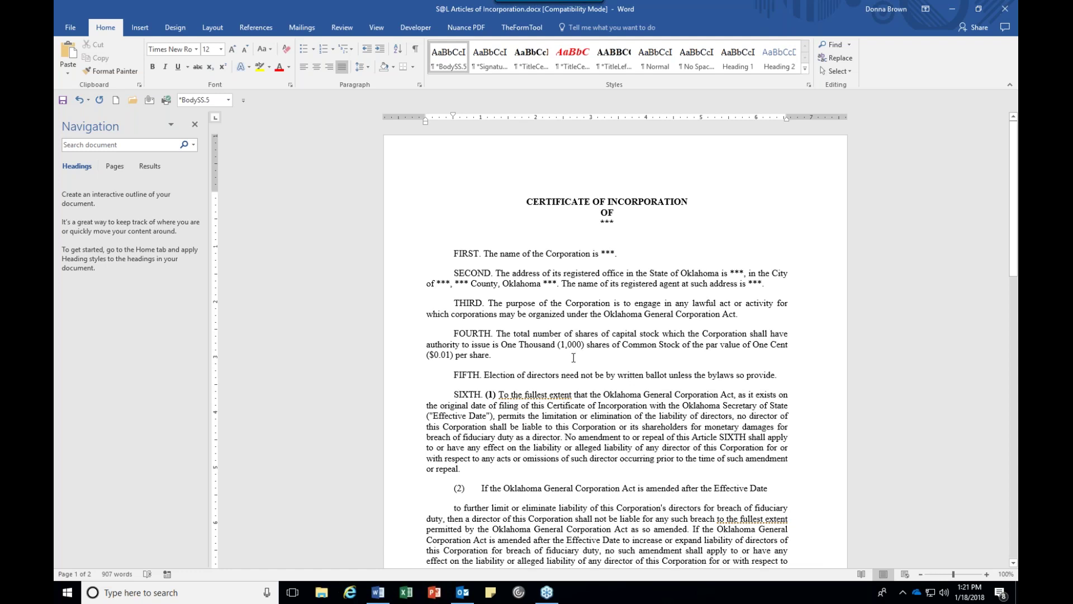
Replace the month in the execution date line at the end of the certificate with a *** placeholder.
scroll(573, 357, down, 3)
scroll(573, 355, down, 10)
scroll(605, 399, down, 17)
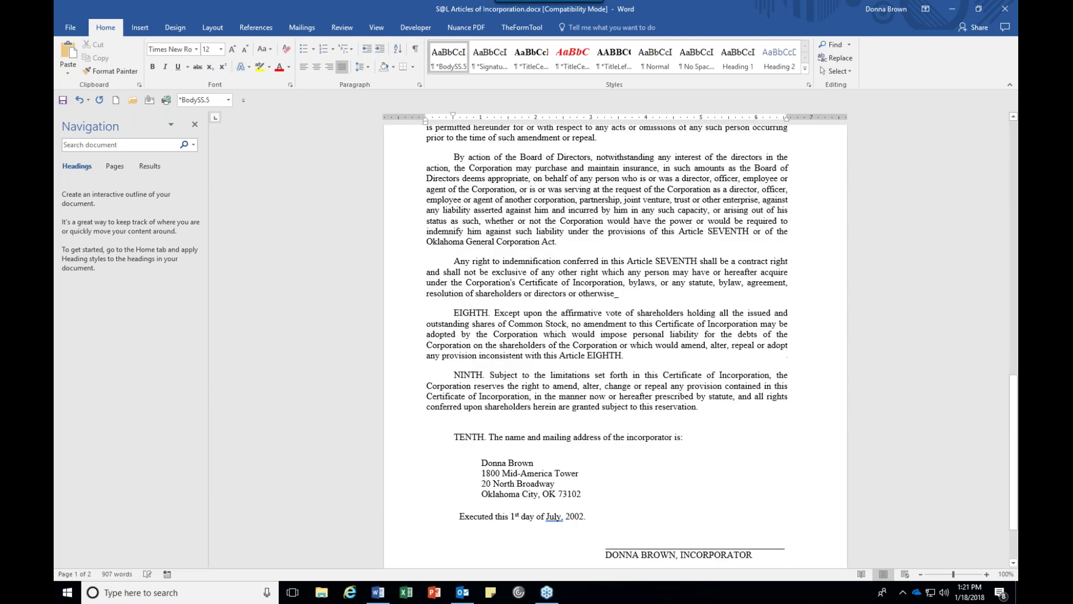
scroll(525, 457, down, 1)
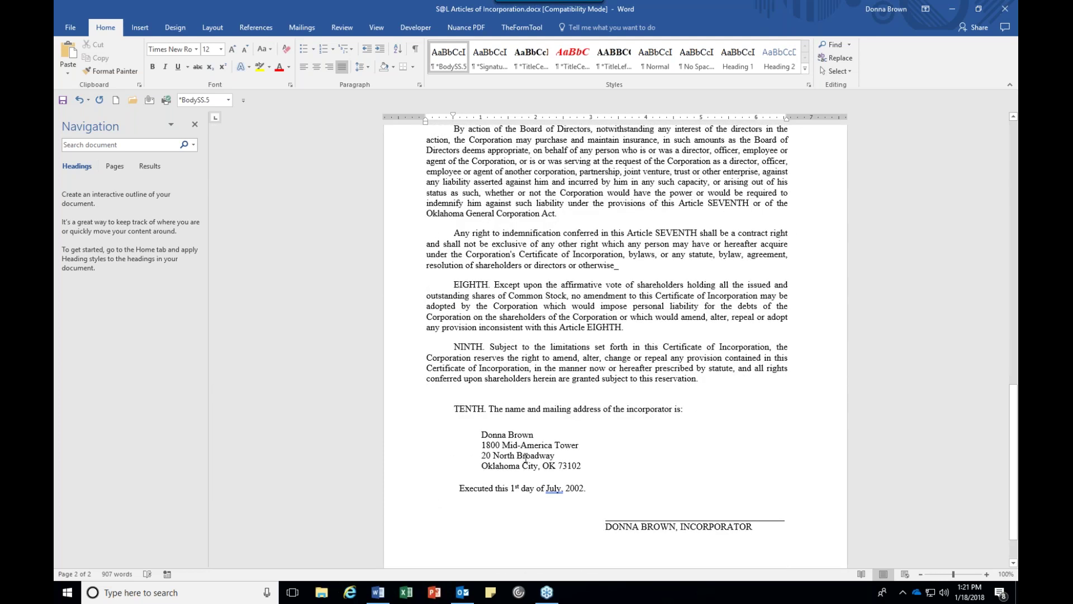
double_click(553, 489)
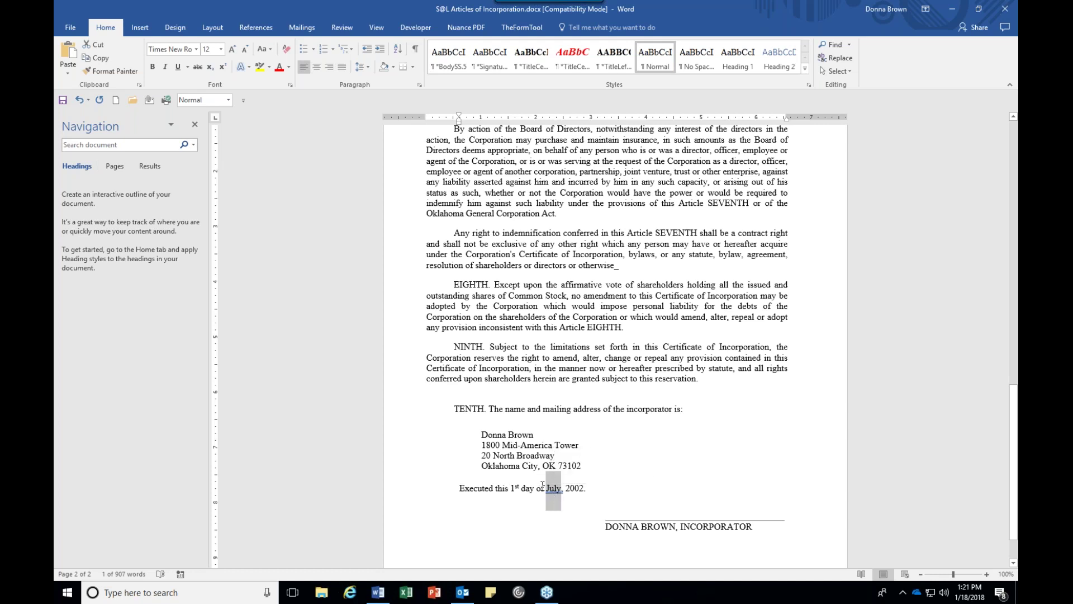
text(***)
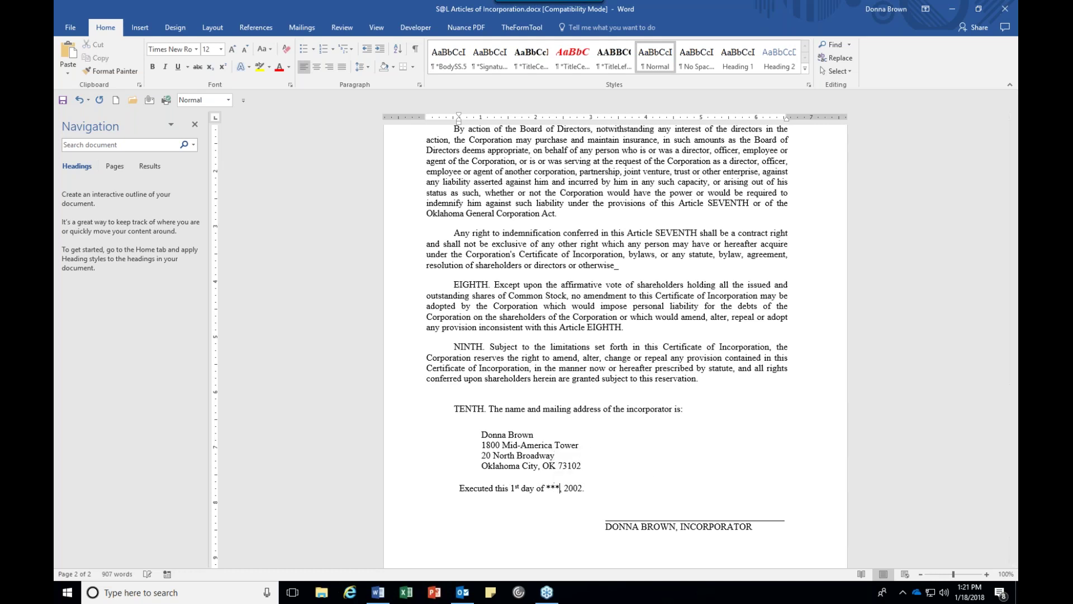
Replace the year in the execution date line with a *** placeholder and the day with a ______ blank.
key(BackSpace)
key(BackSpace)
key(BackSpace)
key(BackSpace)
key(BackSpace)
text(***)
click(511, 488)
key(Delete)
key(Delete)
key(Delete)
text(______)
Save the form as a Word Template (*.dotx) named Articles of Incorporation in the Custom Office Templates folder.
click(72, 30)
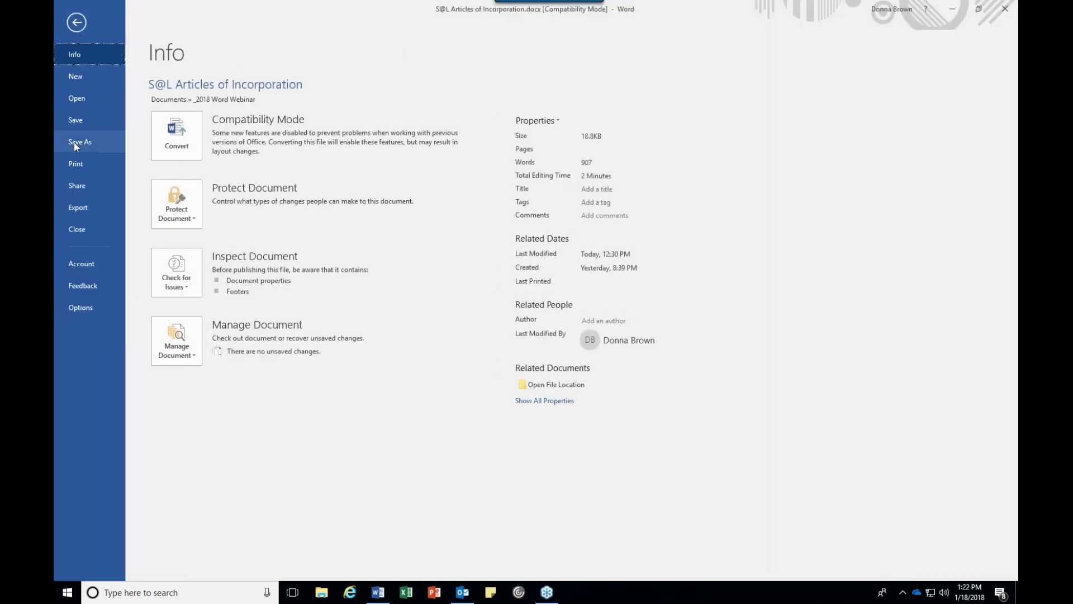
click(74, 142)
click(375, 118)
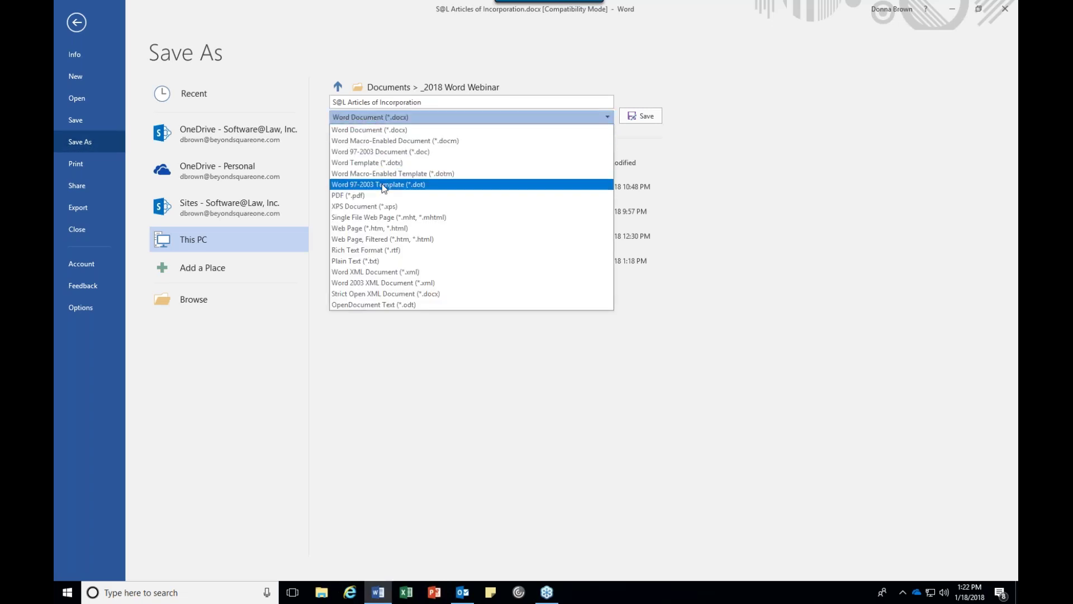
click(368, 163)
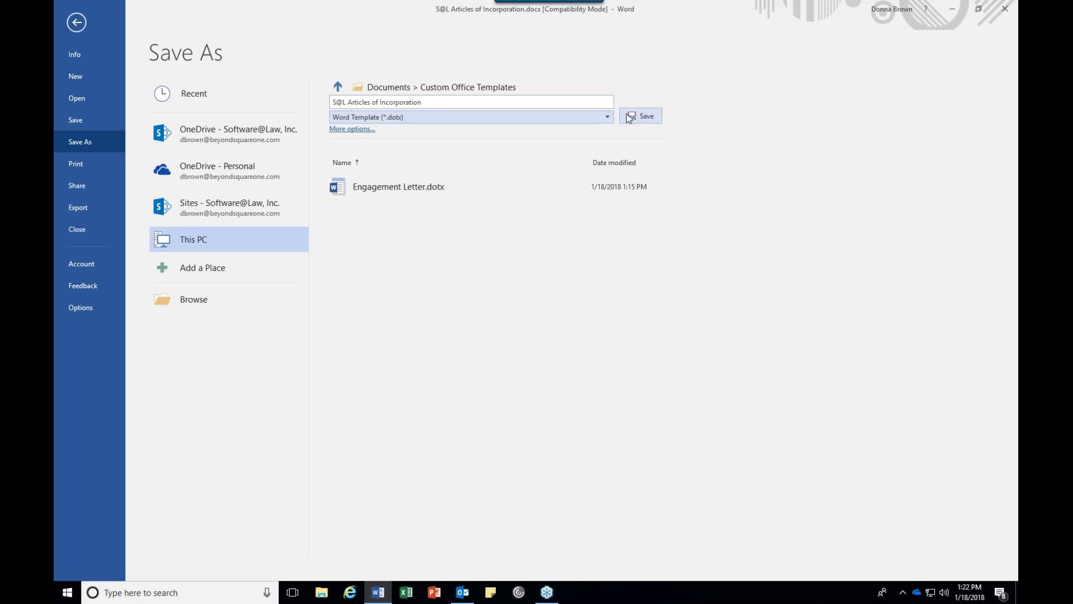
key(shift+Tab)
key(Home)
key(Delete)
key(Delete)
key(Delete)
key(Delete)
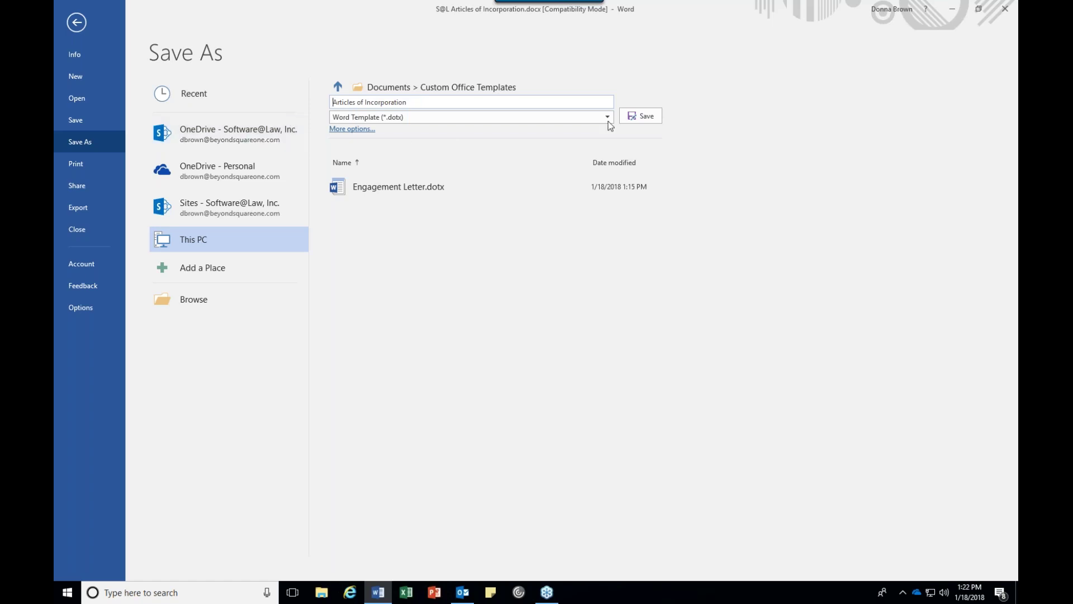
click(648, 117)
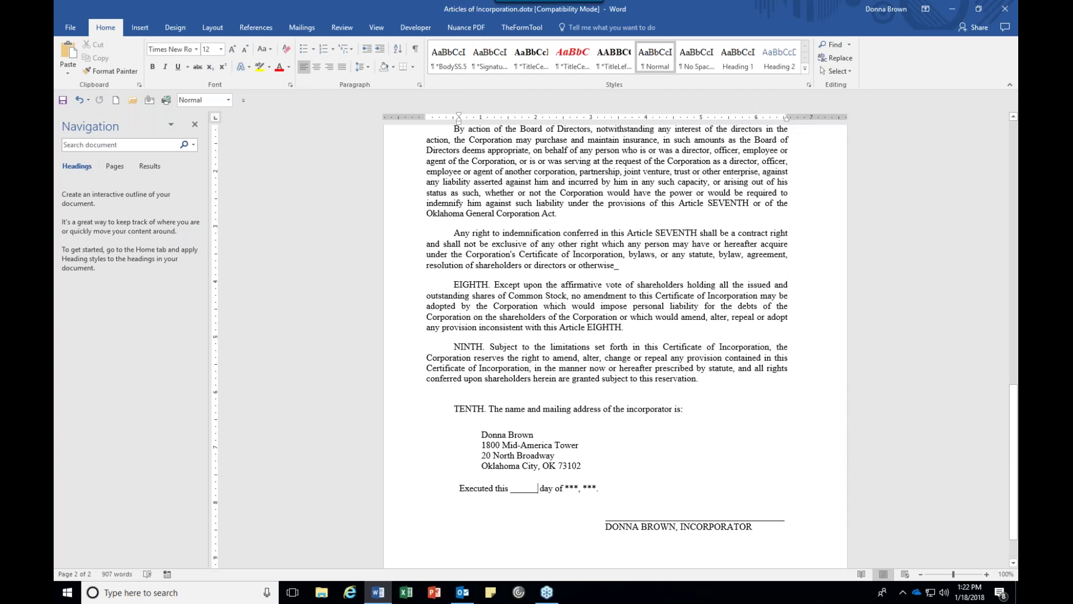
Switch to File Explorer and examine the templates stored in Documents > Custom Office Templates, then return to the Word template.
click(322, 594)
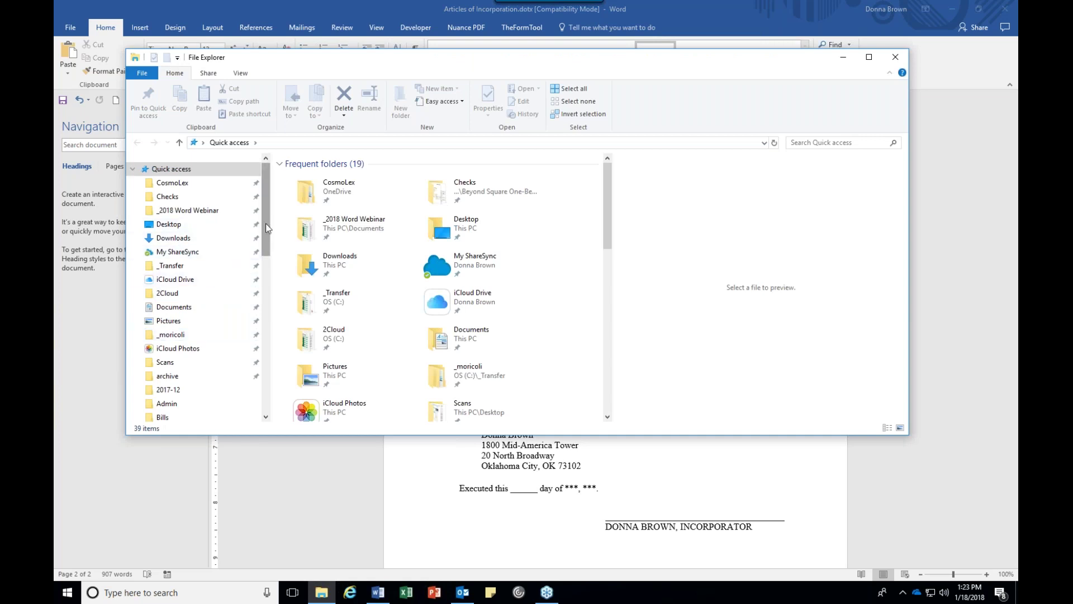
scroll(224, 234, down, 2)
click(177, 230)
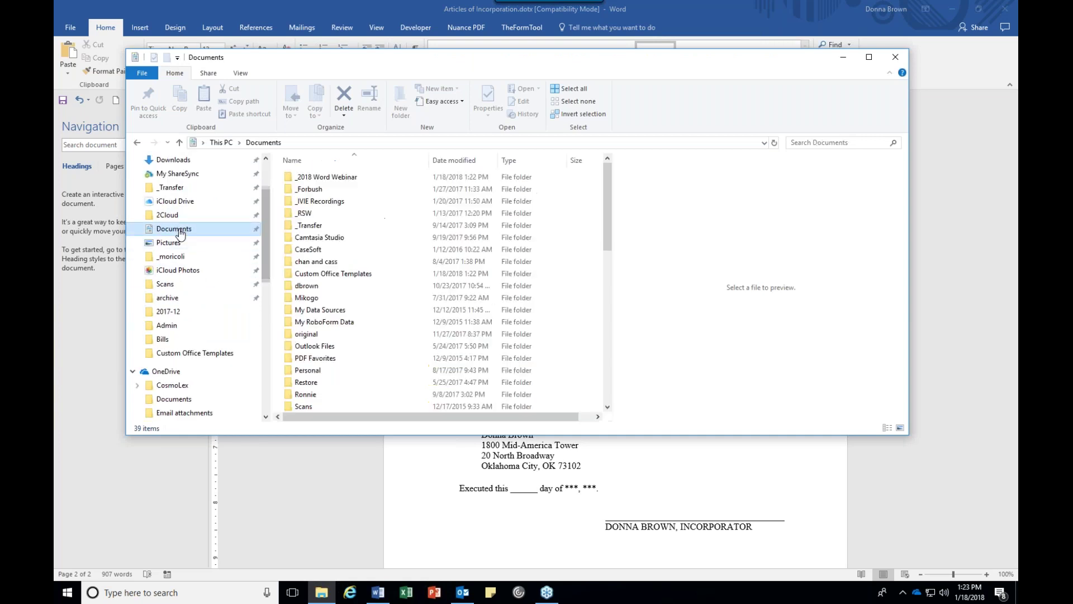
click(304, 274)
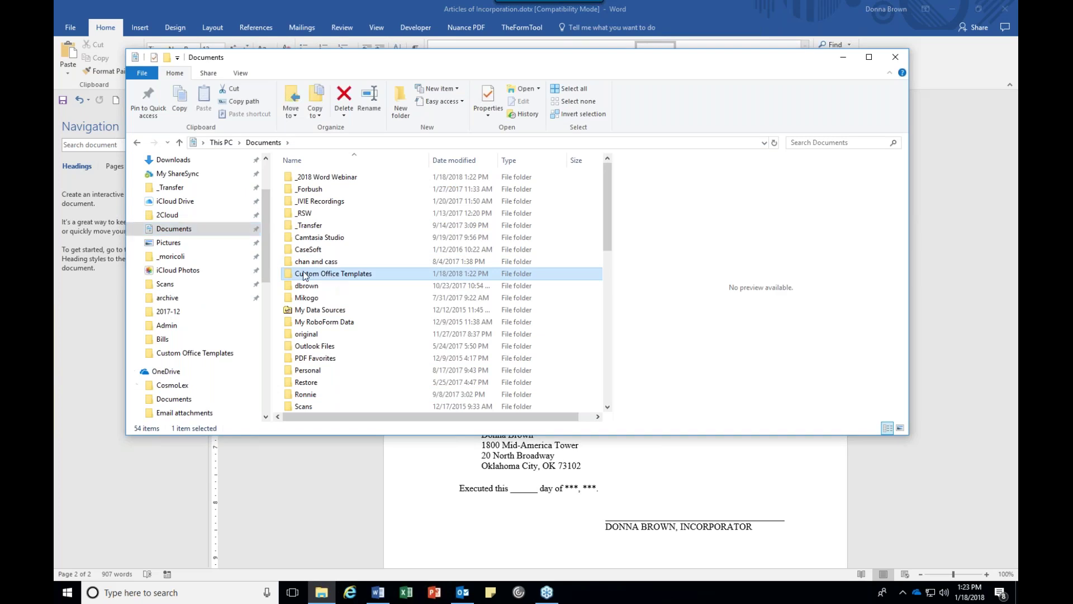
double_click(305, 274)
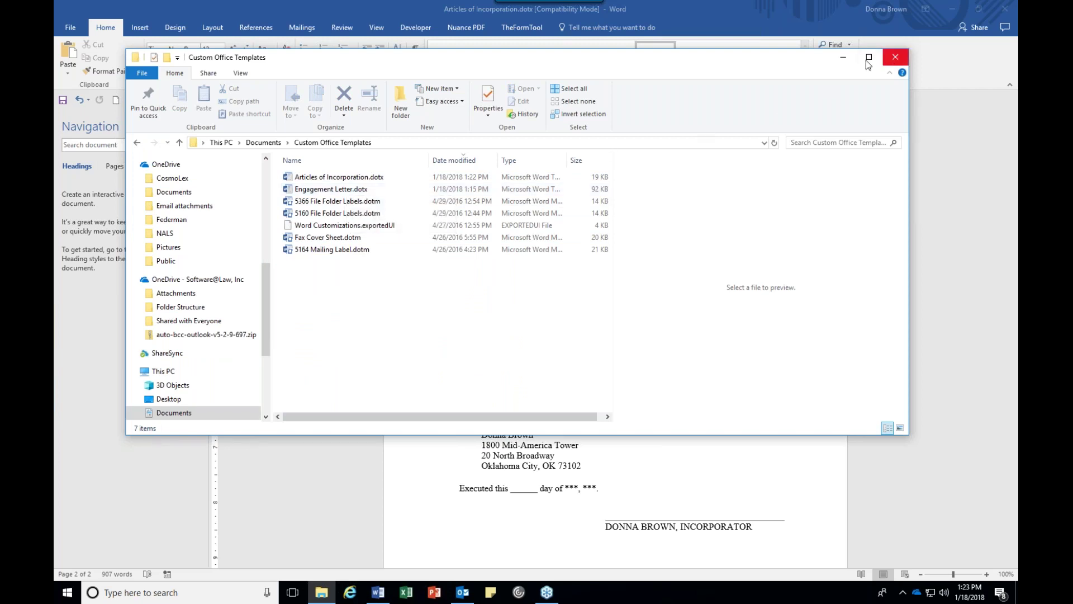
click(844, 59)
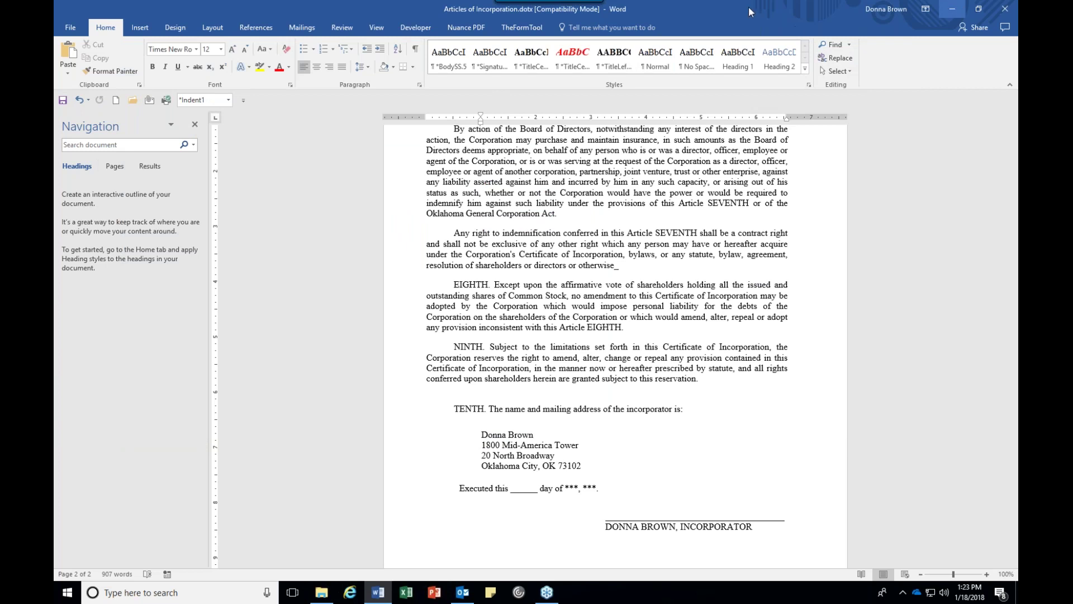
Close the template and create a new document based on the Articles of Incorporation template.
click(72, 26)
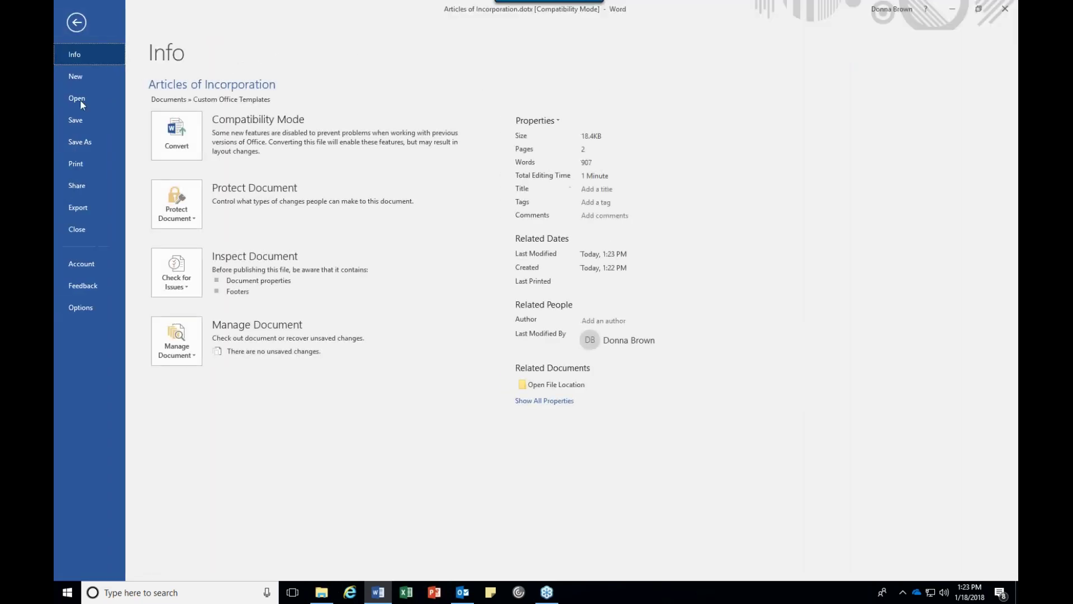
click(80, 226)
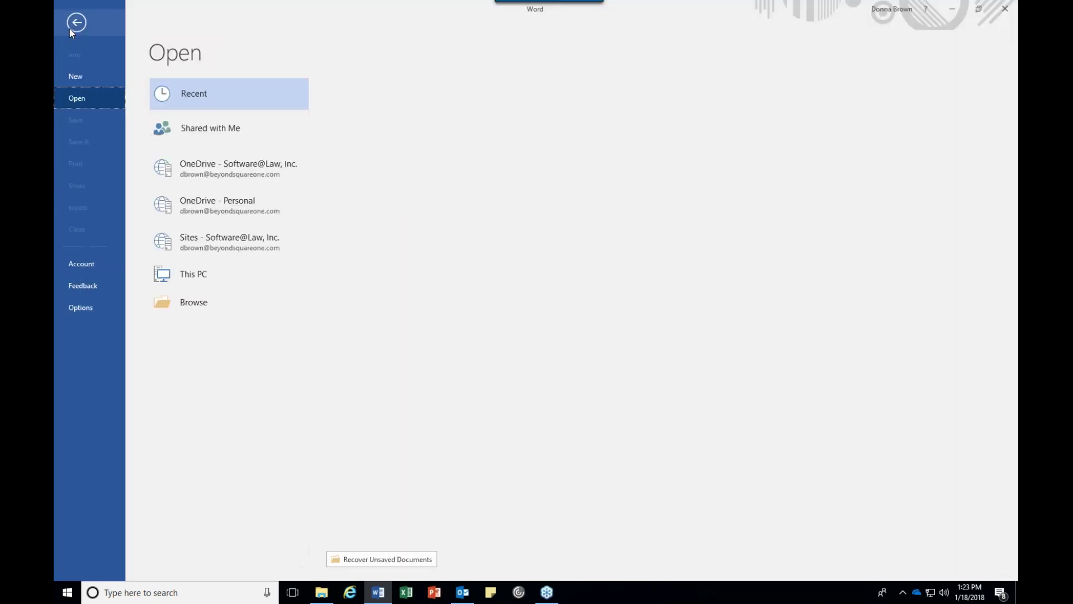
click(76, 78)
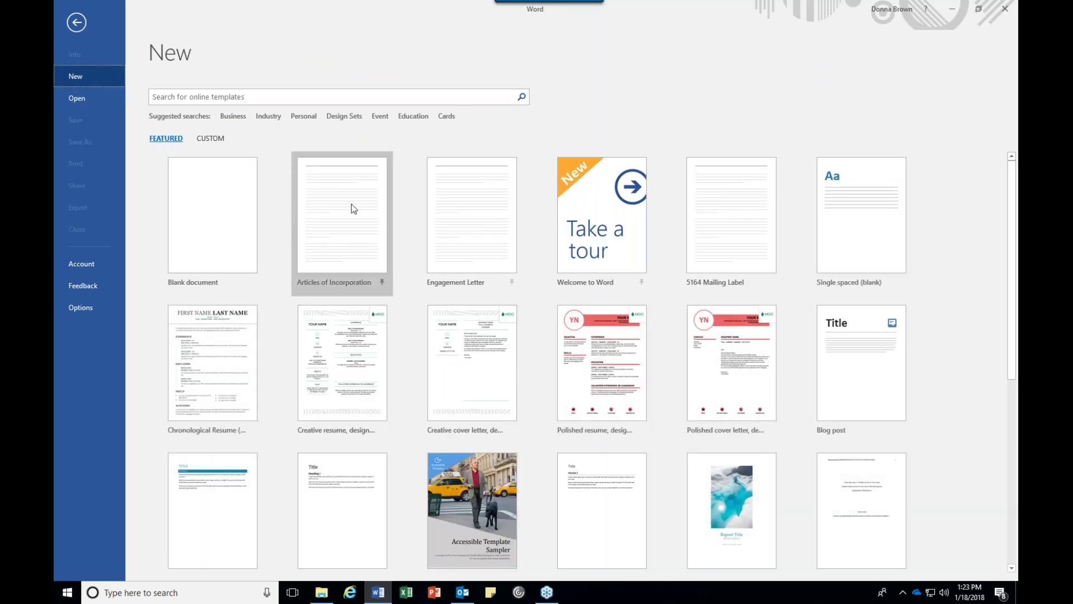
click(216, 141)
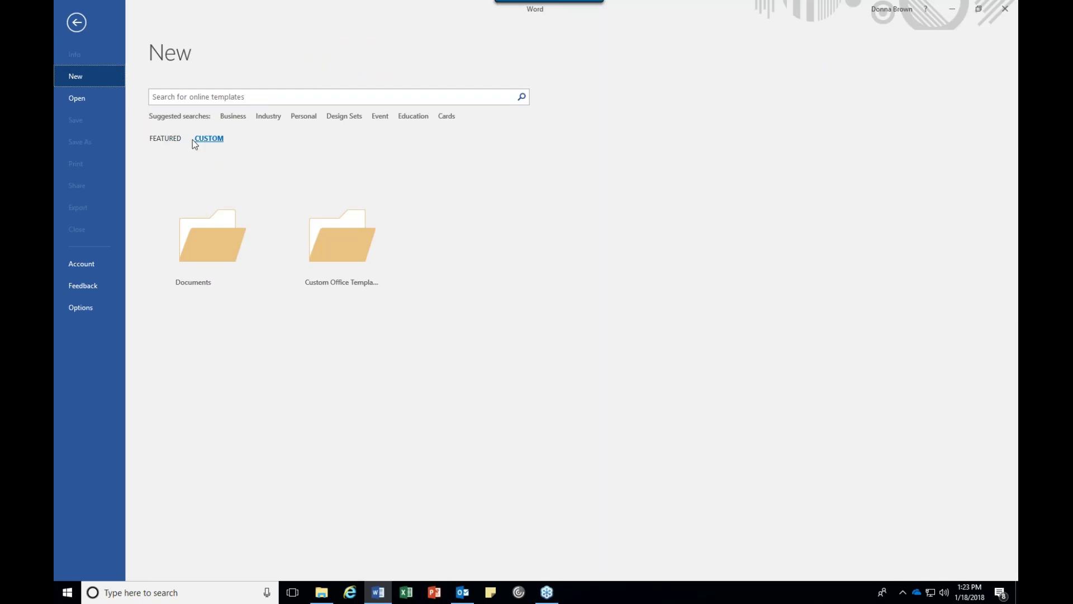
click(168, 140)
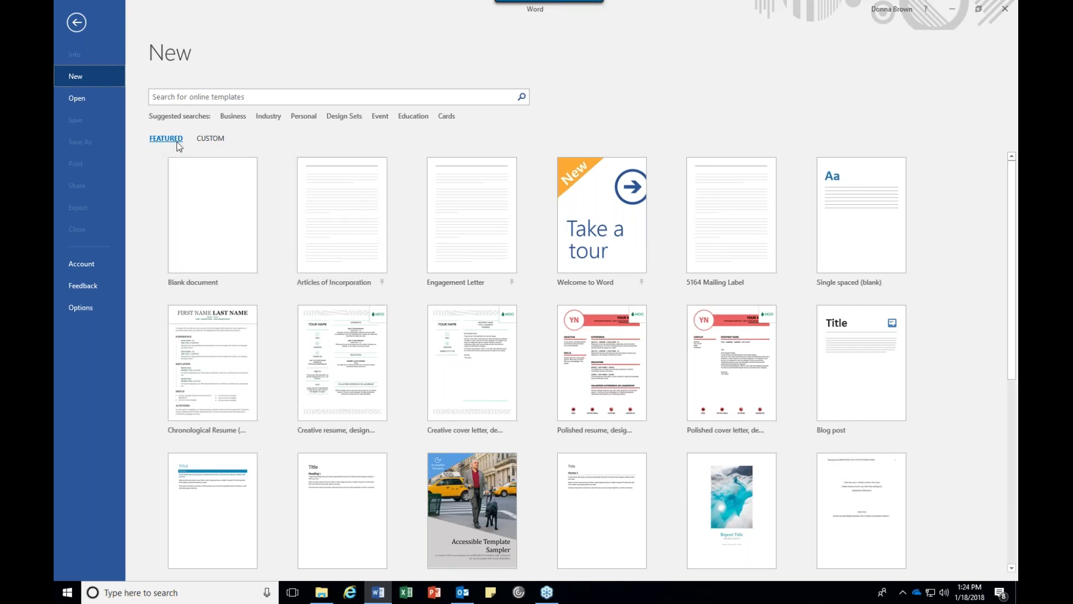
double_click(318, 204)
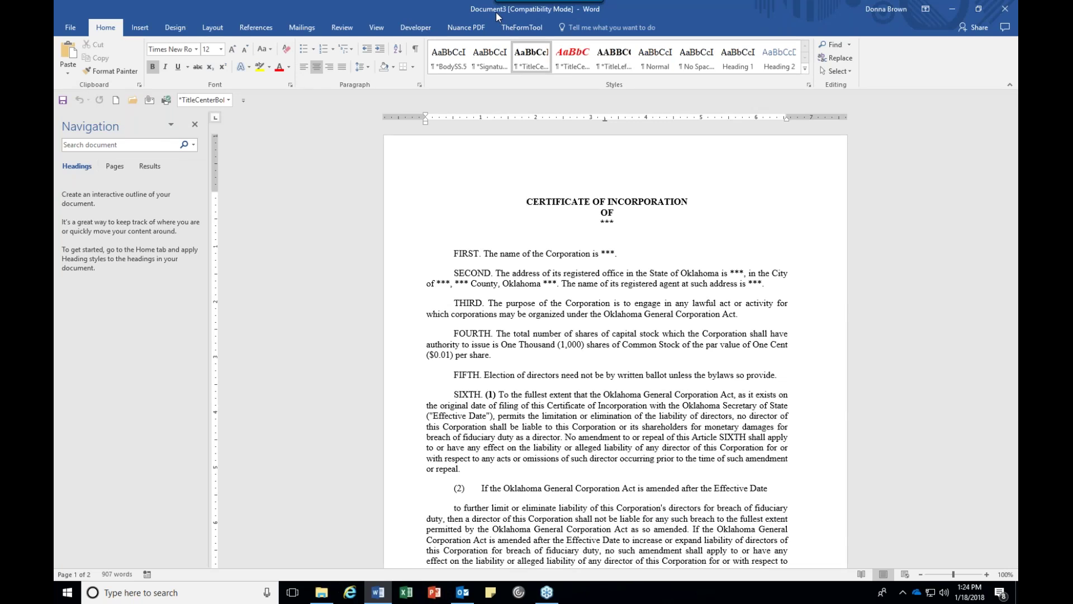
Search the document for *** and replace the placeholder in the certificate title with ACME MOVING COMPANY.
click(835, 45)
text(***)
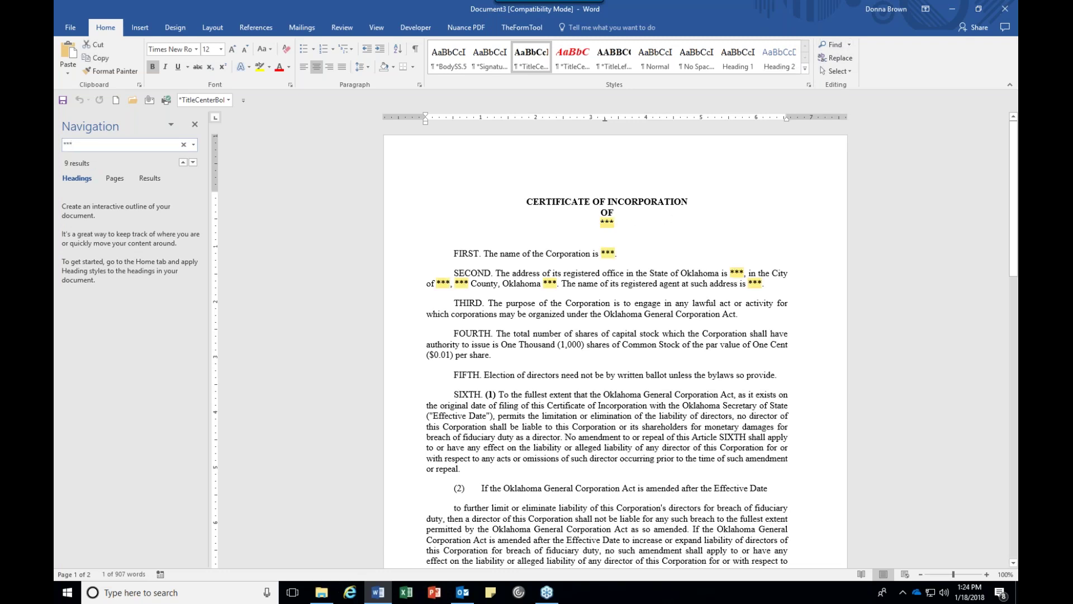
double_click(611, 223)
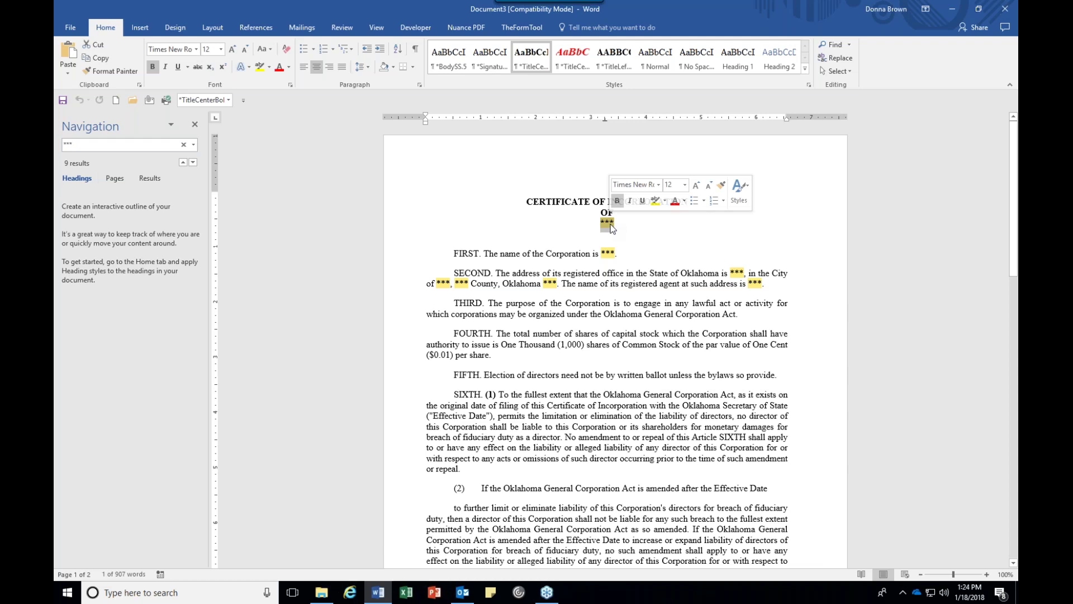
text(A)
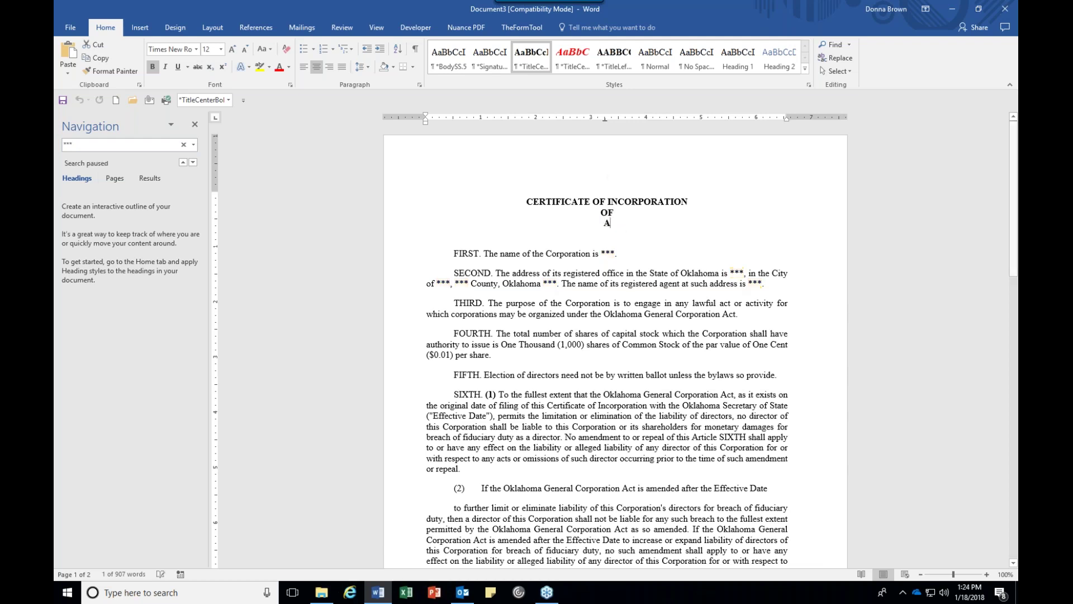
text(CME)
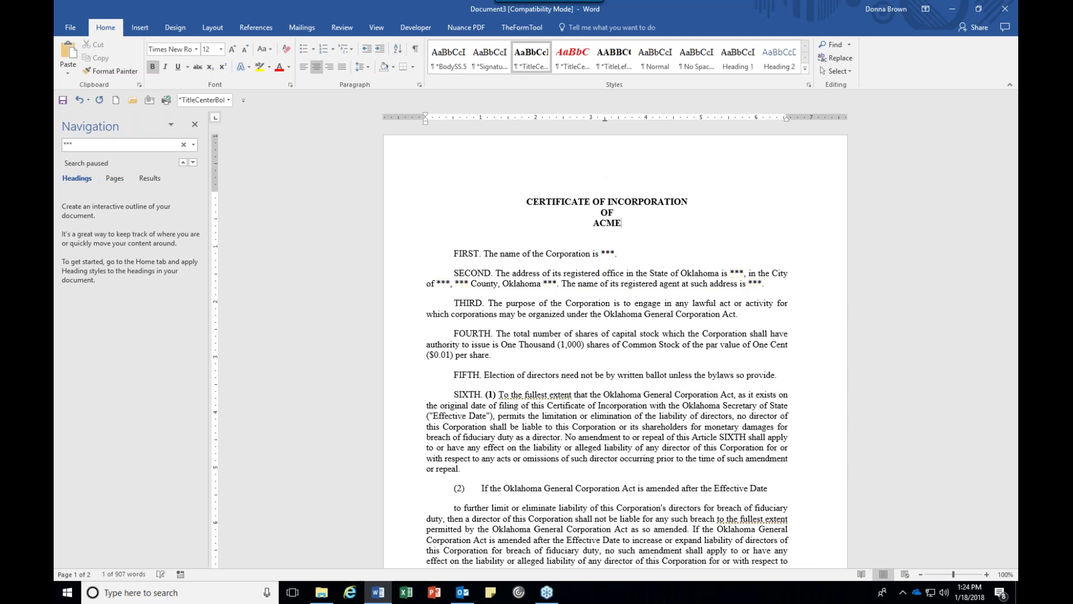
text( MOVING COMPANY)
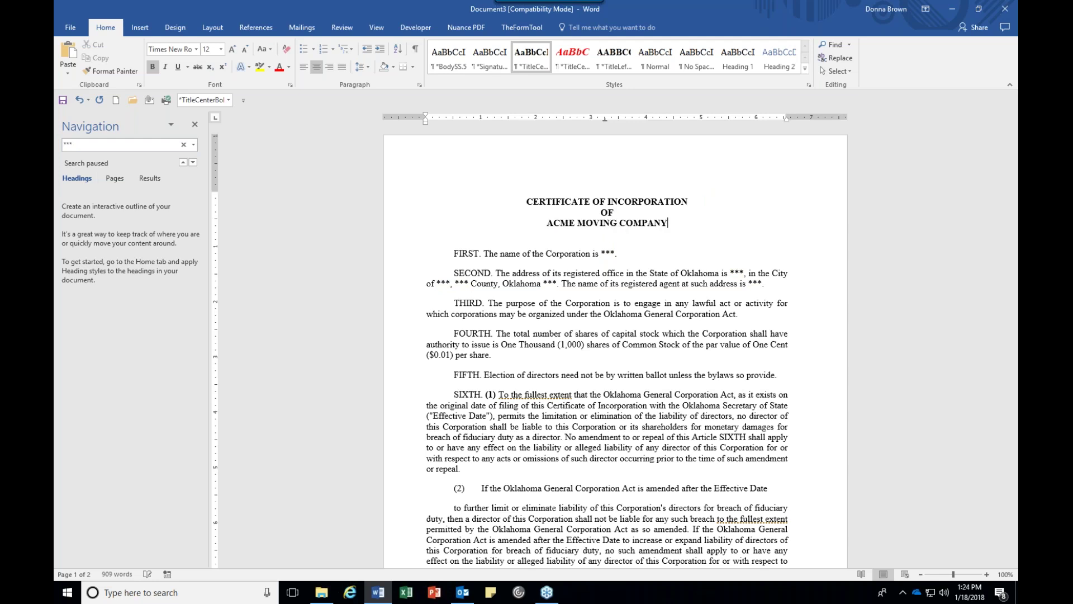
Fill the Article FIRST placeholder with ACME Moving Company and enter the registered office's street address in Article SECOND, moving on to the city placeholder.
click(192, 163)
text(ACME Moving Company)
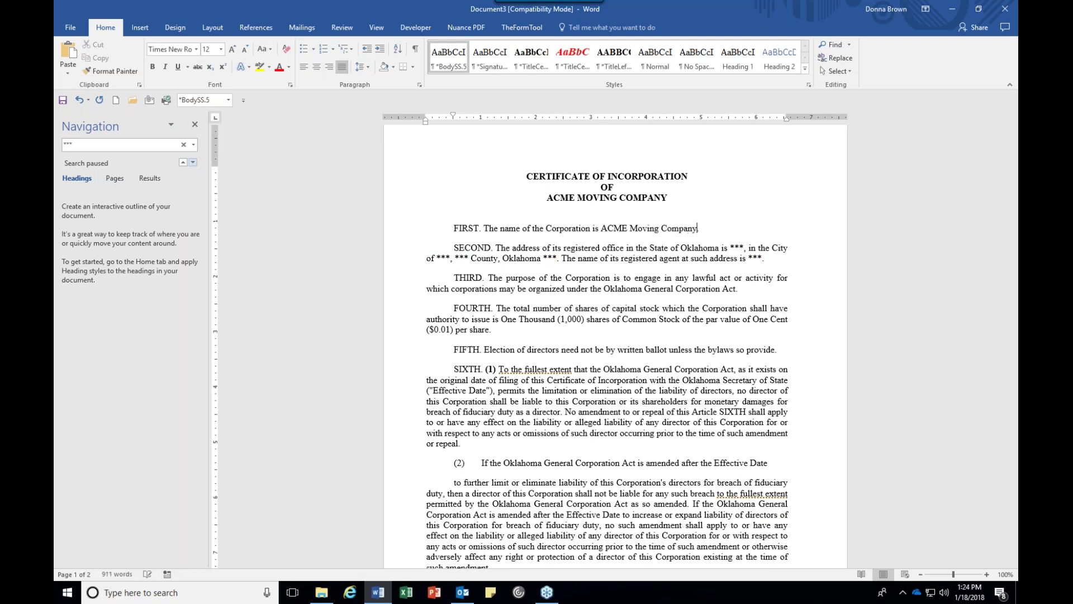
click(192, 162)
text(3222 M)
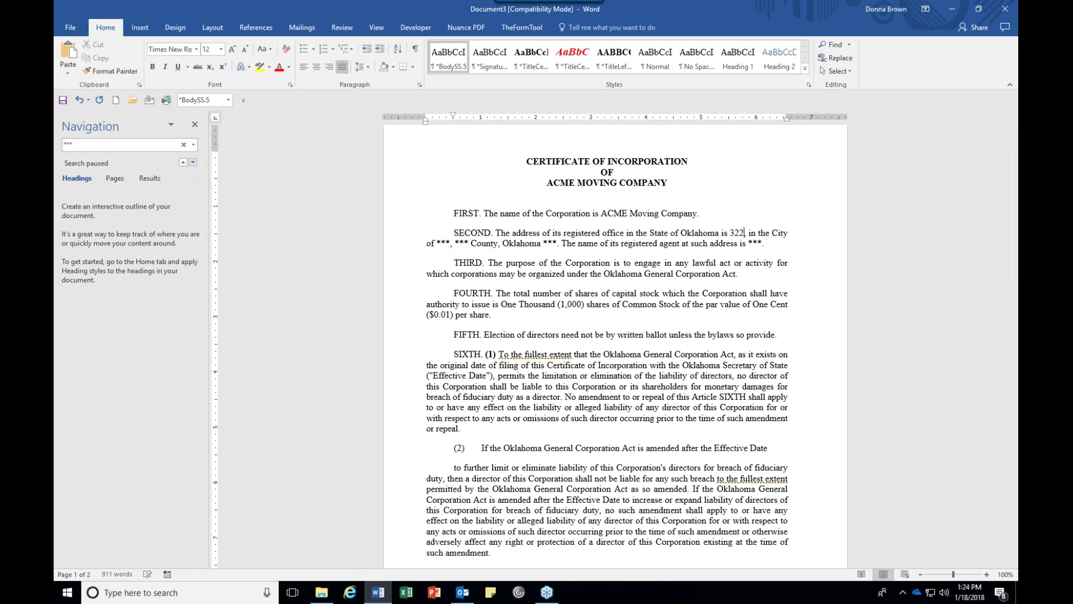
text(ain Street)
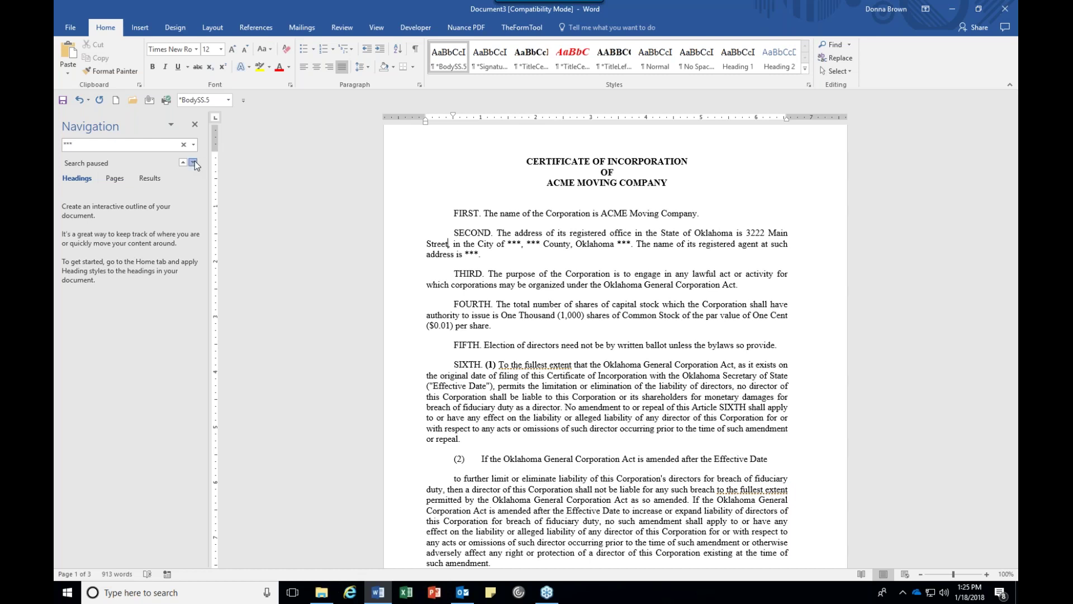
click(193, 162)
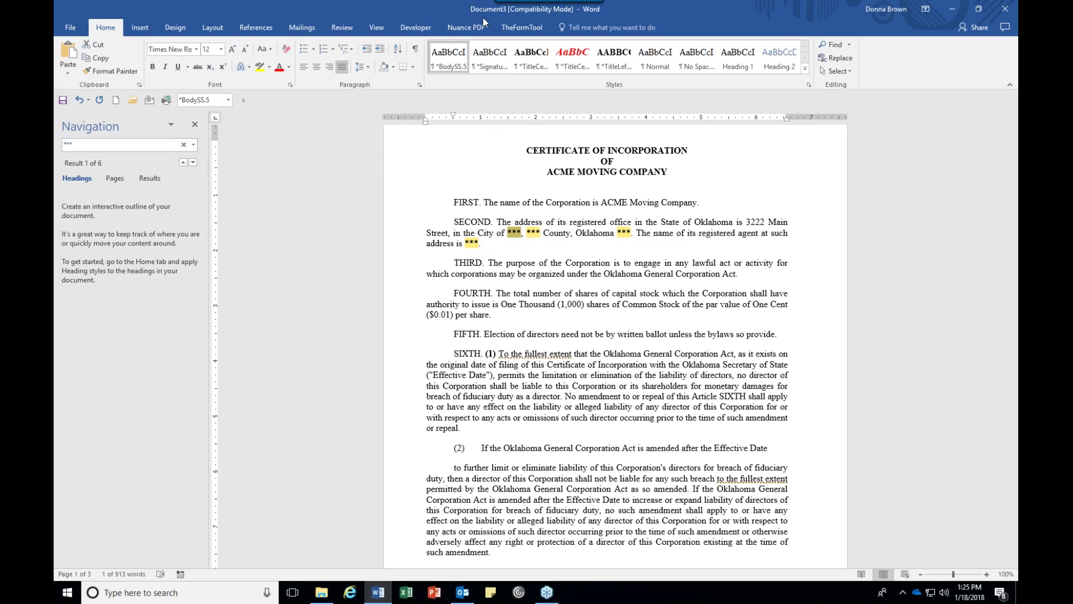
Save the new document as ACME AoI in Word Document (*.docx) format in the _2018 Word Webinar folder, accepting the file format upgrade.
click(71, 28)
click(75, 141)
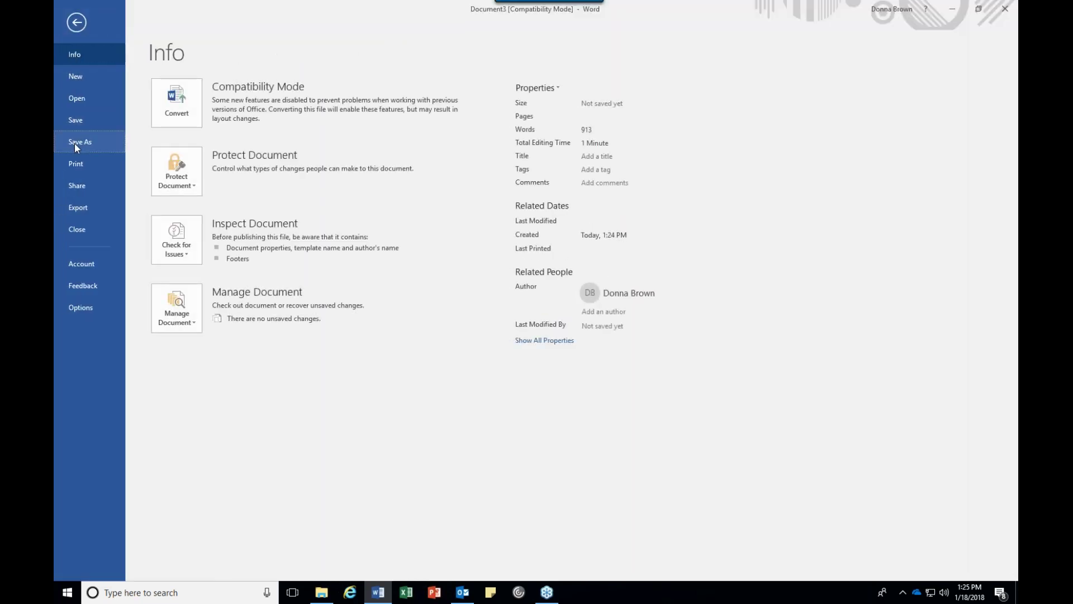
click(385, 127)
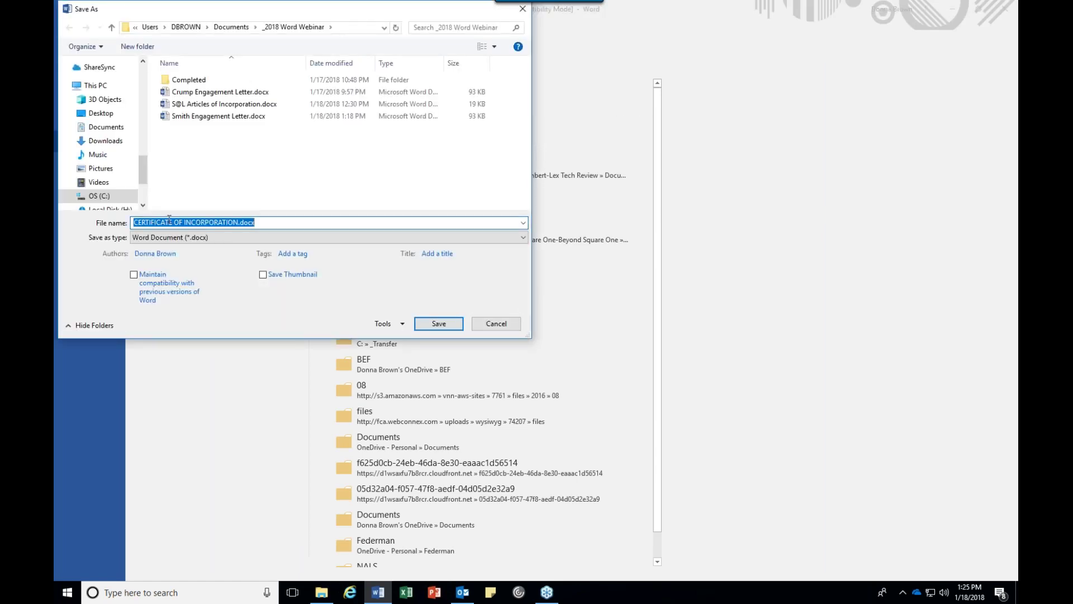
key(Home)
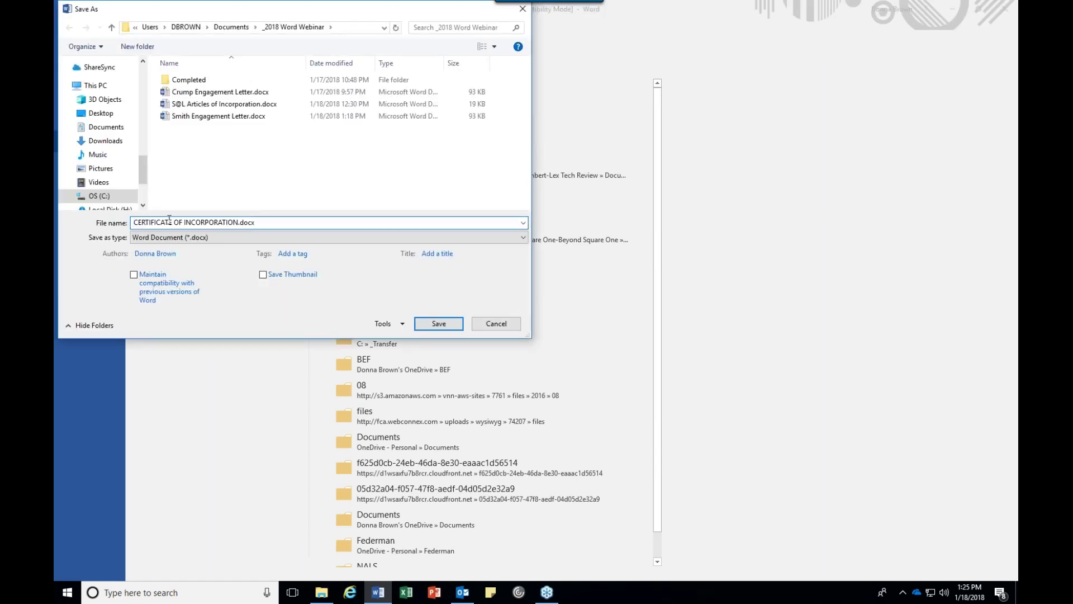
text(ACME)
key(shift+End)
text(A)
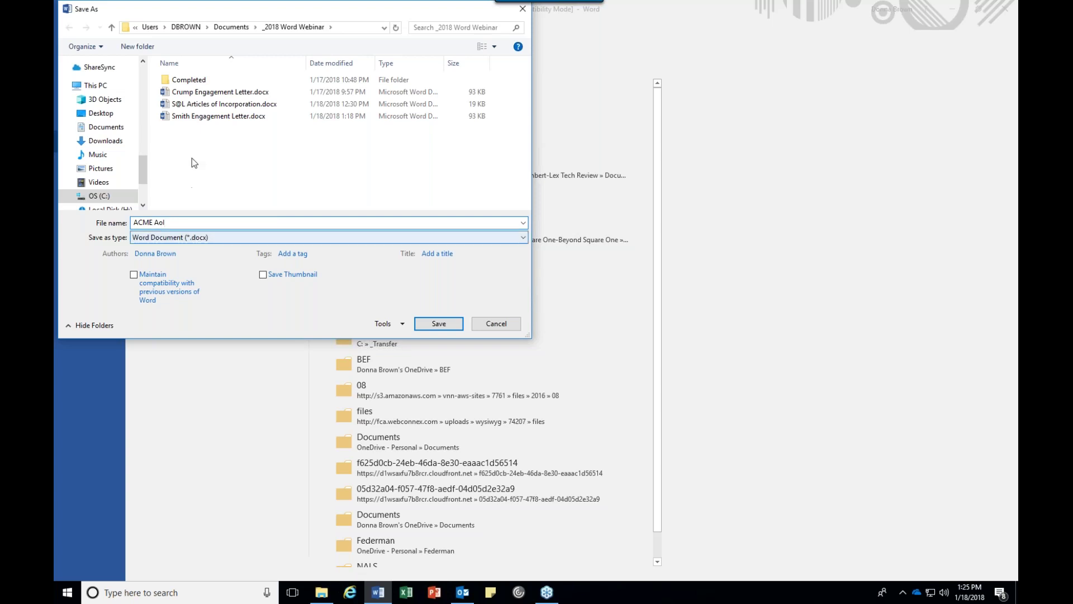
click(433, 324)
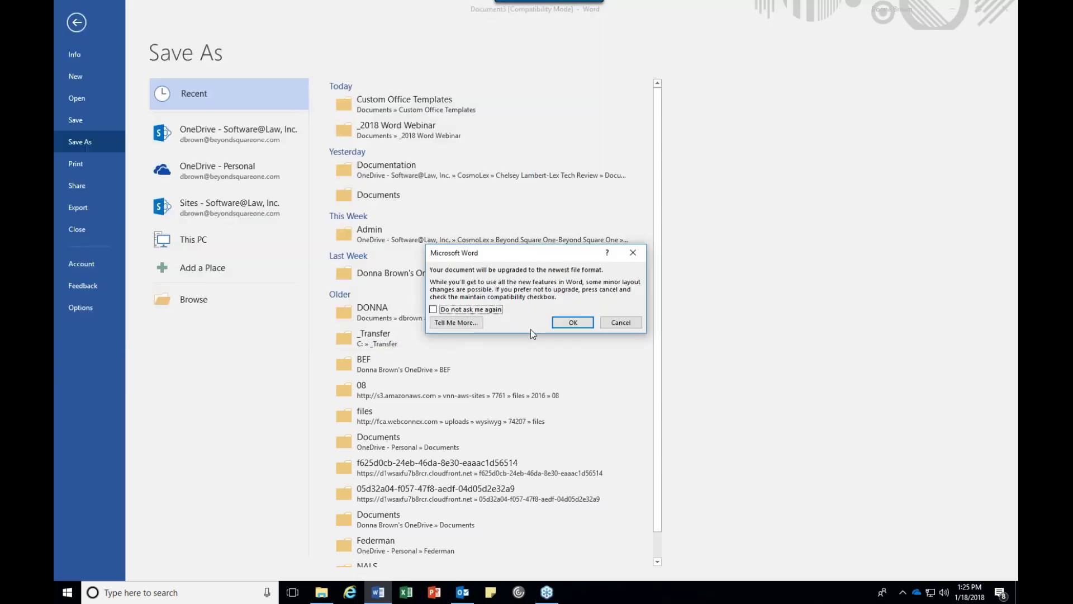
click(572, 323)
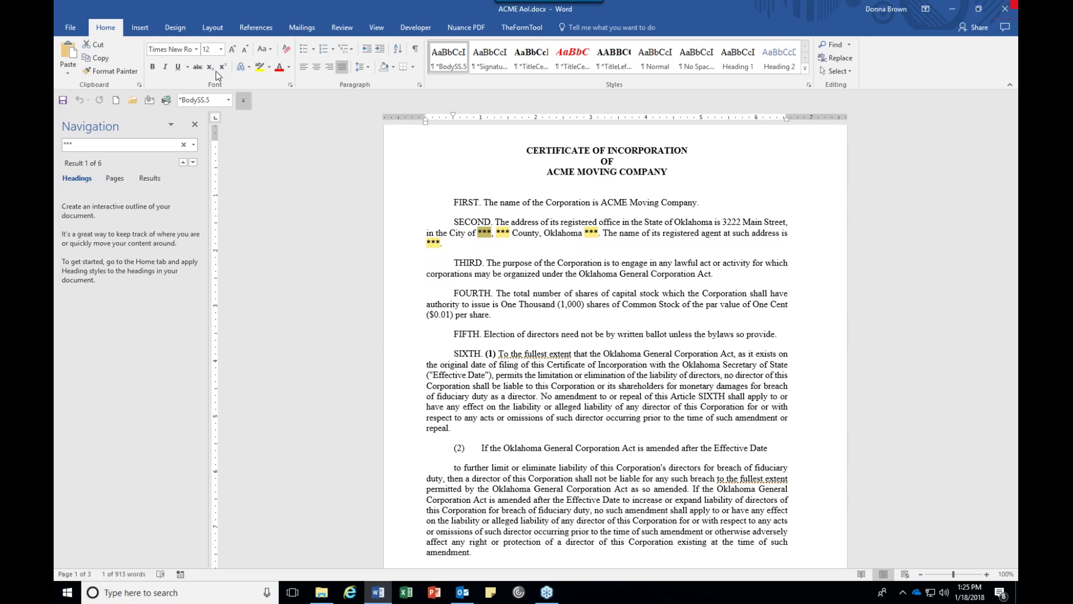
Close the ACME document and open the Articles of Incorporation.dotx template itself from the Custom Office Templates folder in Documents.
click(70, 27)
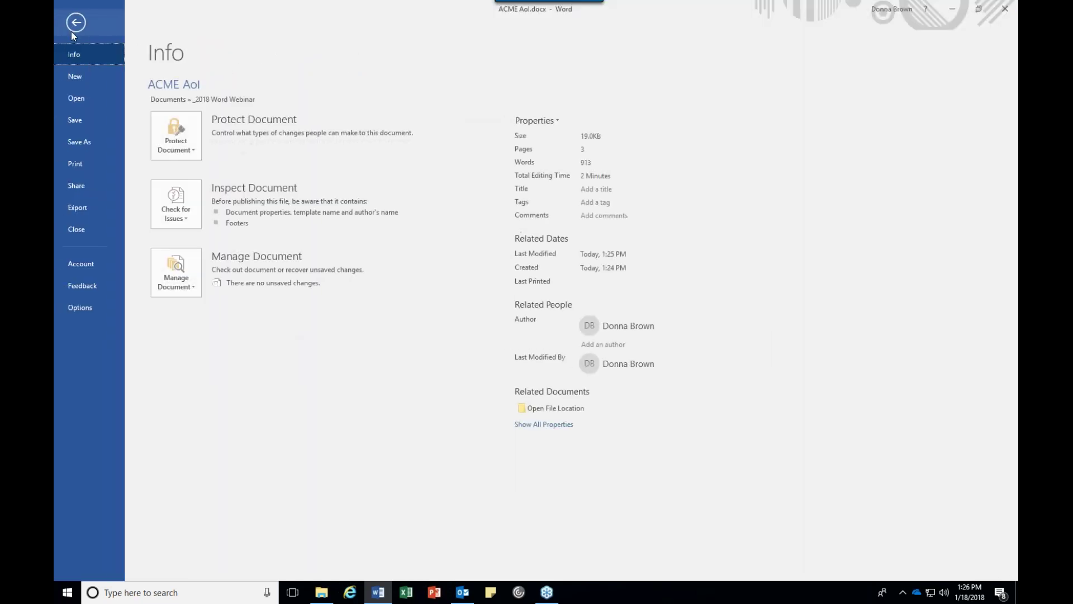
click(78, 230)
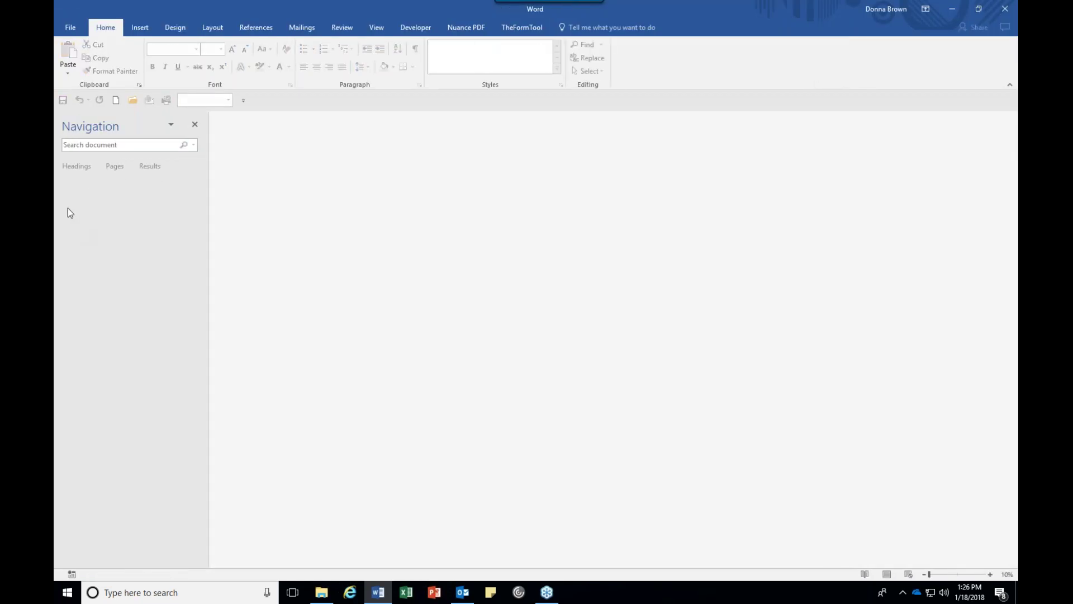
click(133, 101)
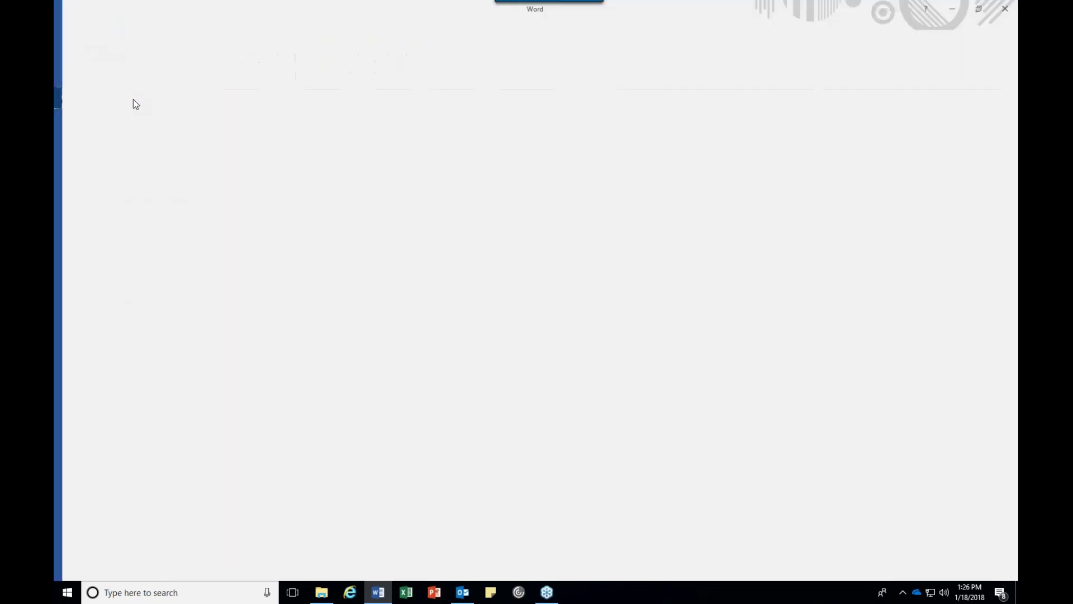
click(184, 362)
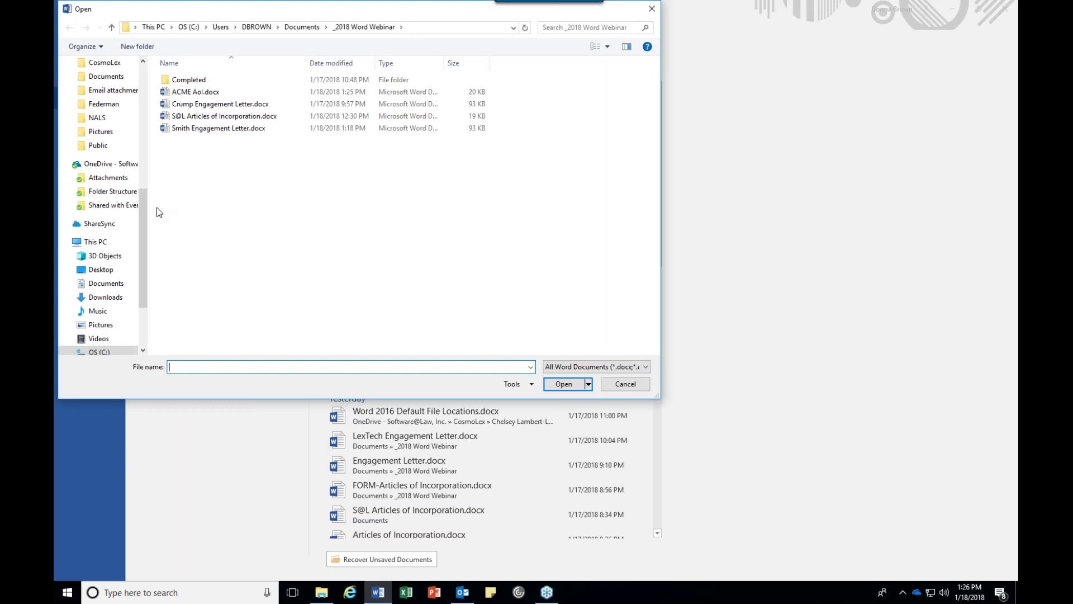
click(118, 284)
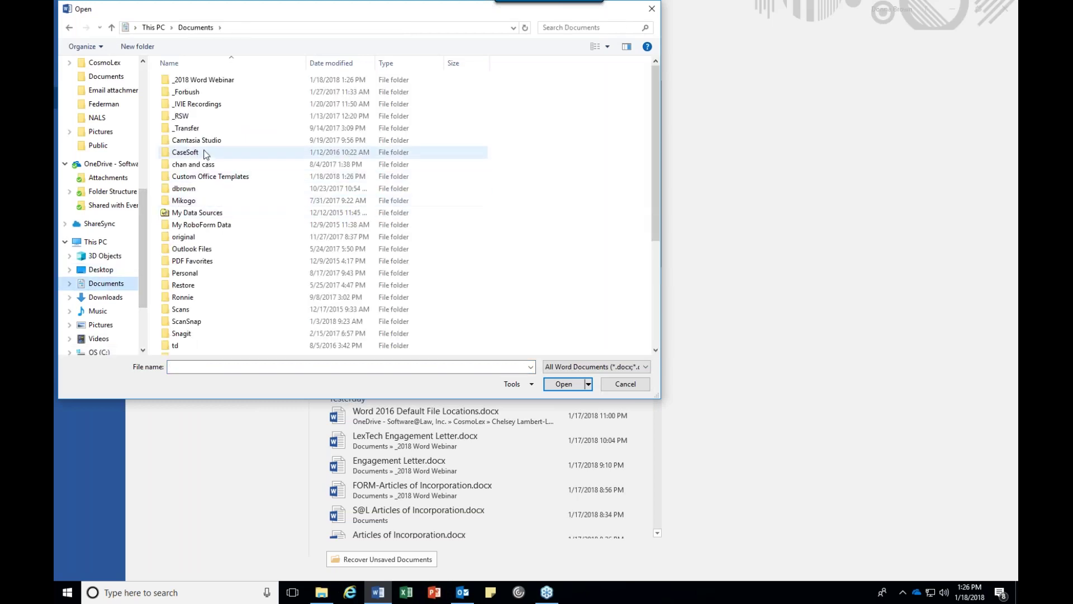
click(211, 179)
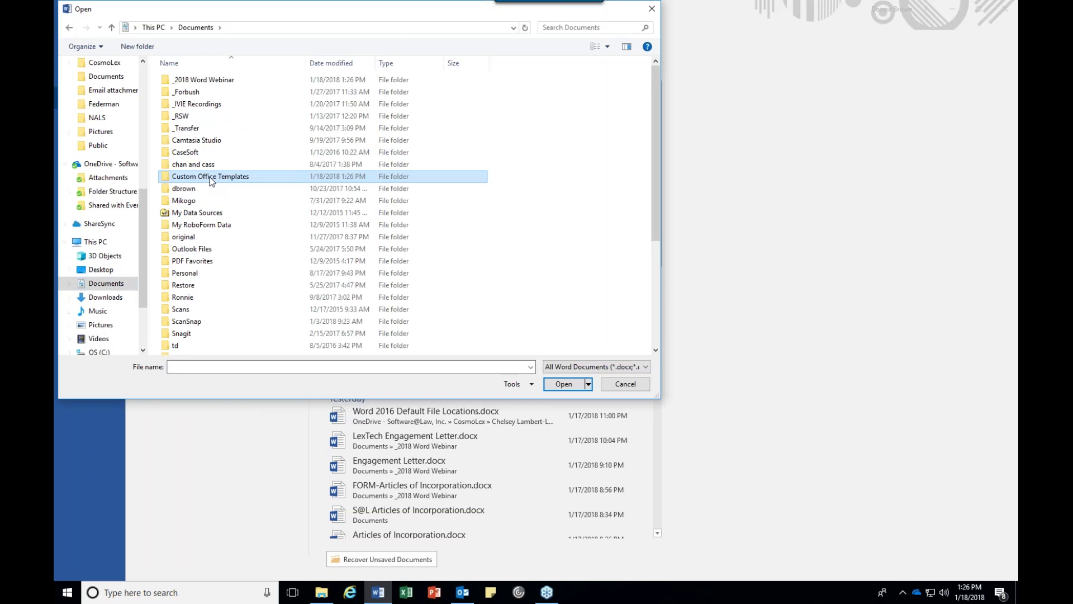
double_click(211, 179)
click(204, 120)
click(563, 384)
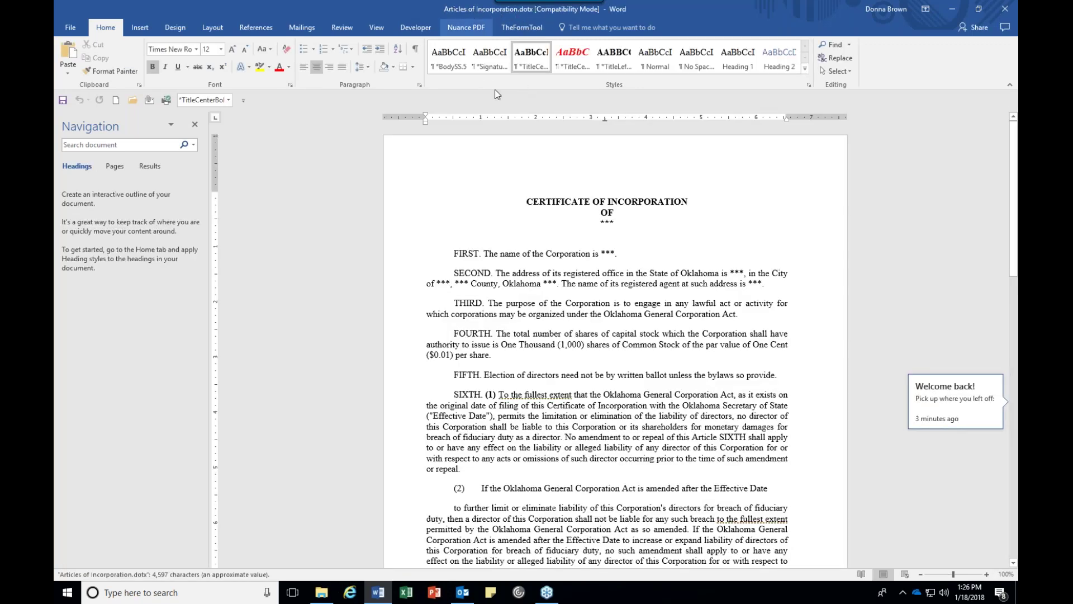
Add the sentence "This is new text." at the end of Article THIRD and save the template.
click(744, 312)
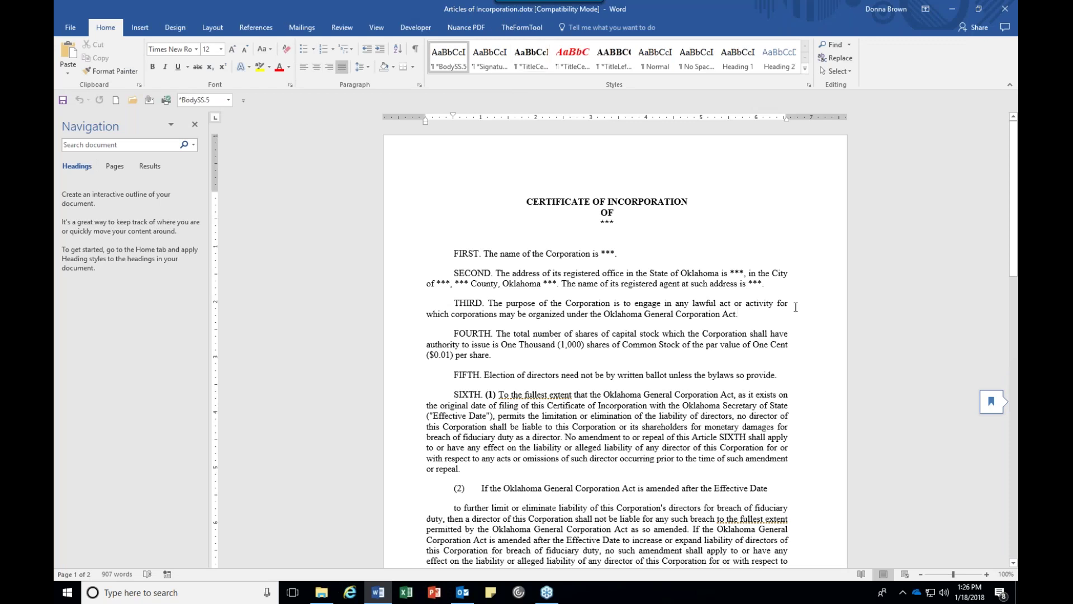
text(This is new text.)
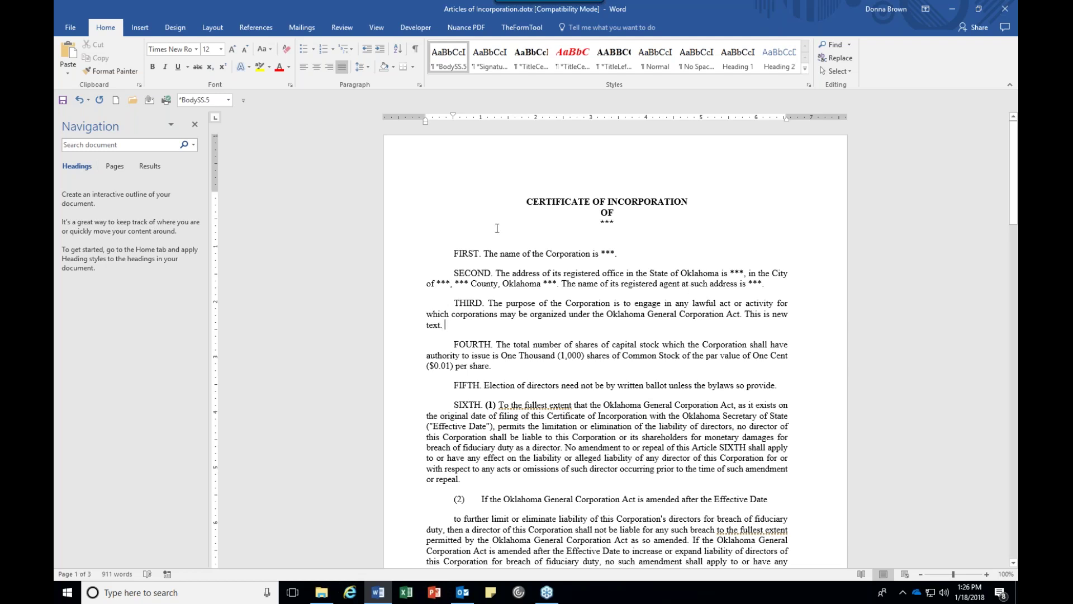
click(62, 100)
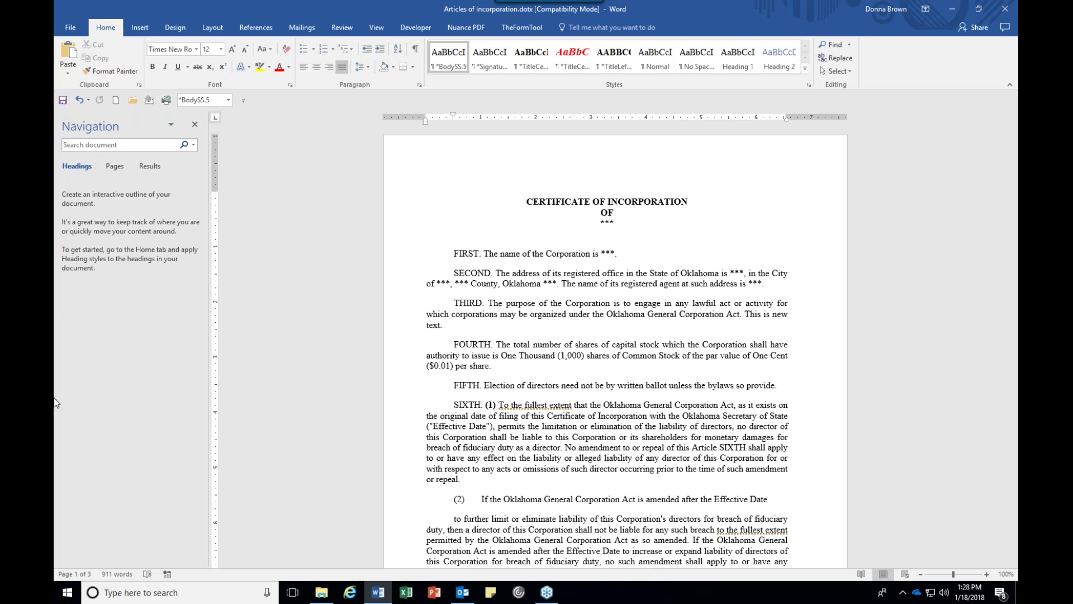
Switch to File Explorer and examine the Articles of Incorporation and Engagement Letter templates in Custom Office Templates, then return to the open template.
click(75, 29)
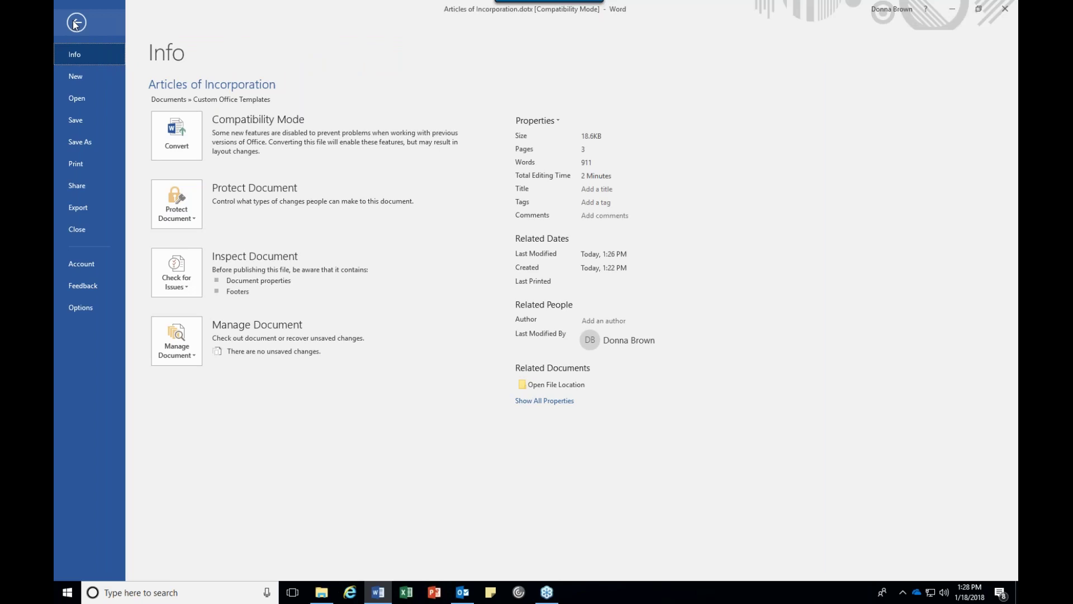
click(328, 594)
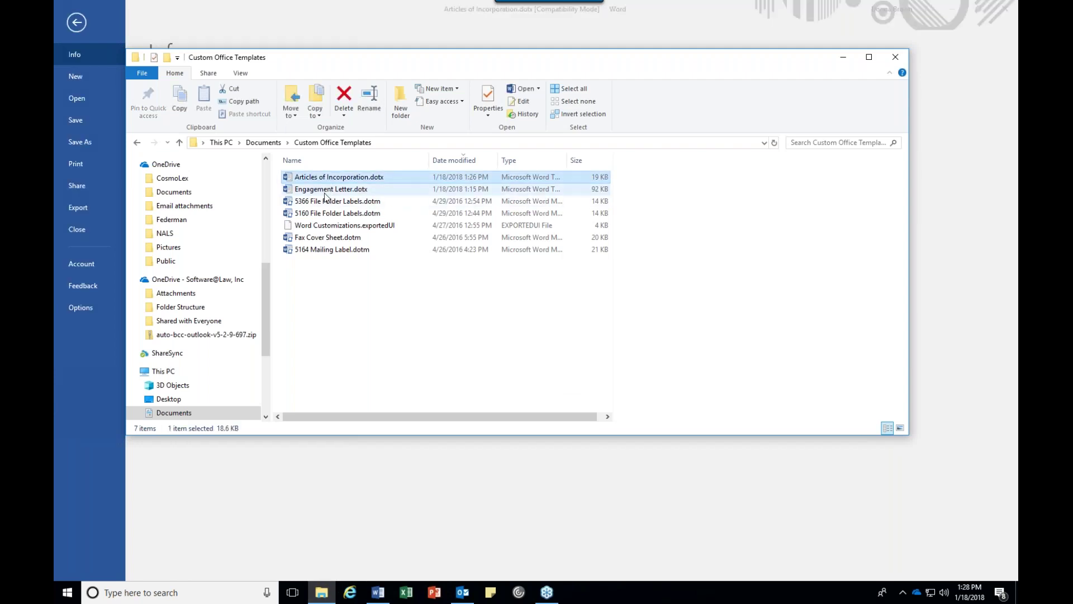
ctrl+click(327, 188)
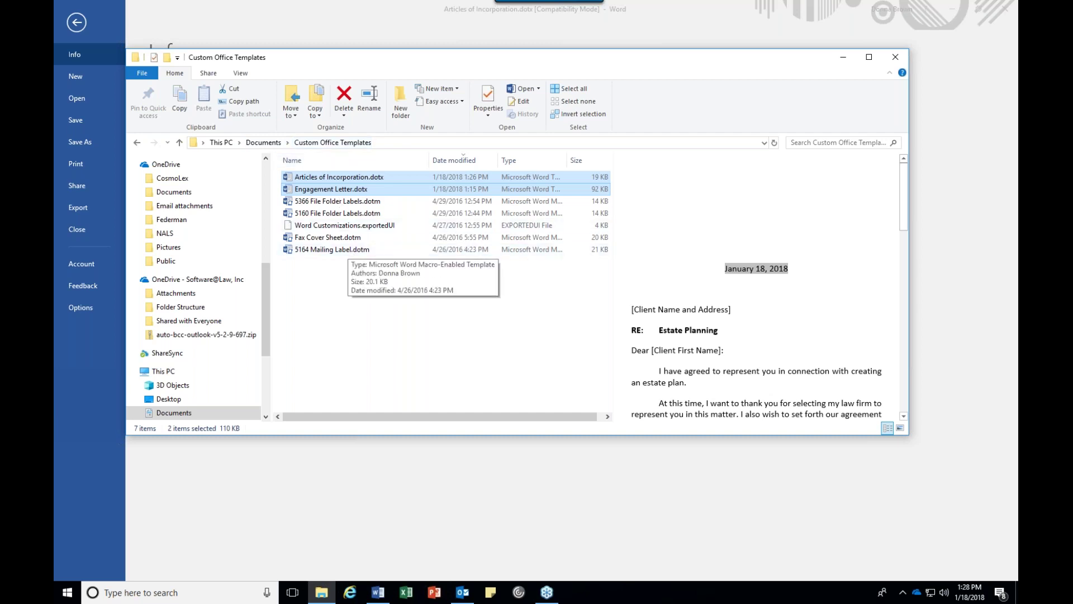
click(617, 512)
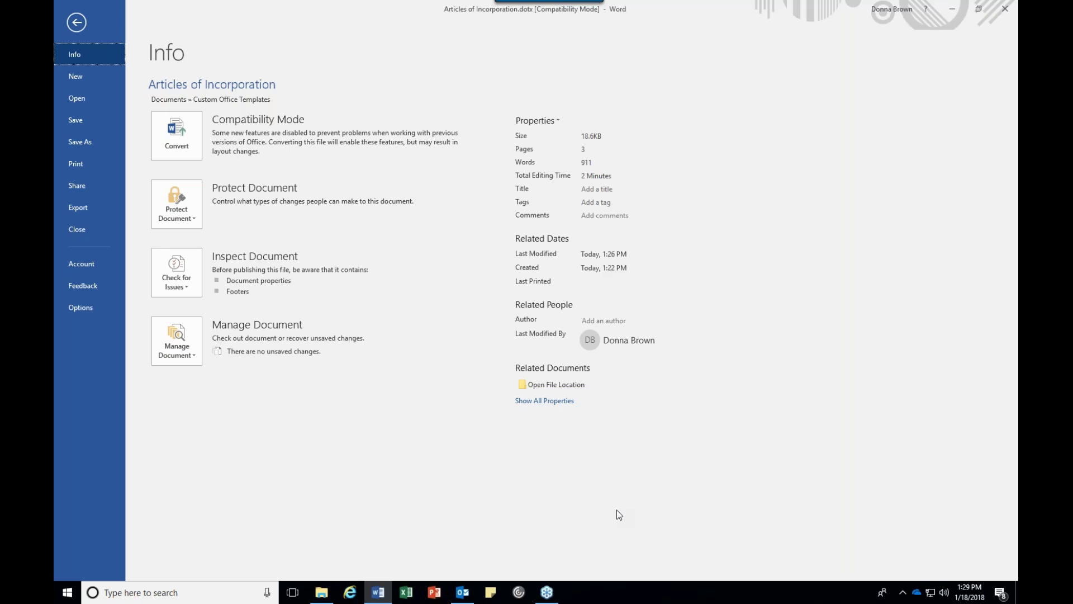
mouse_move(325, 592)
click(77, 24)
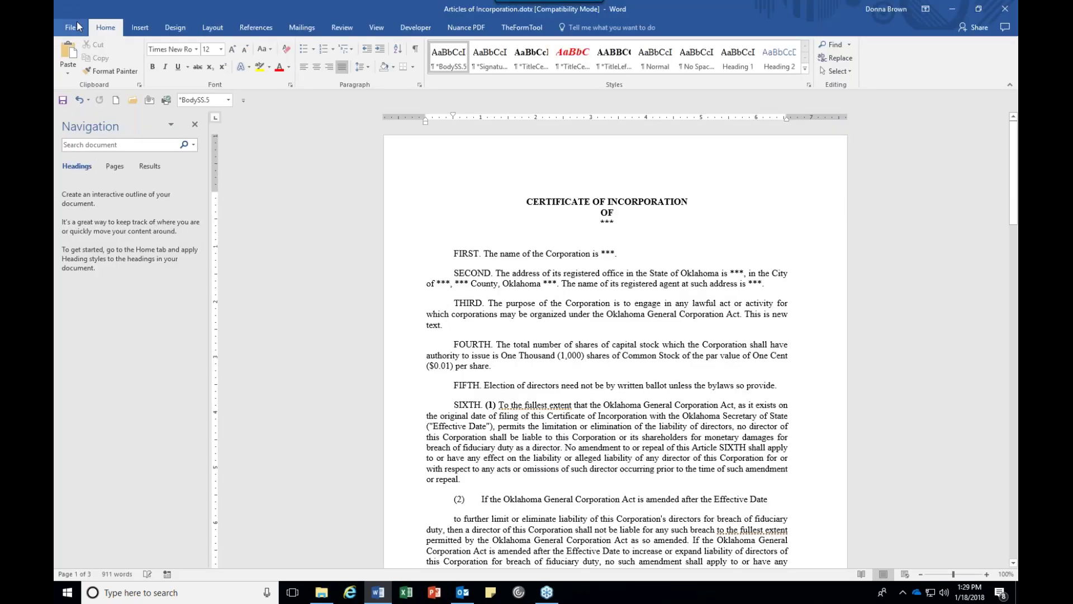
Open the File Locations settings from the advanced Word options.
click(76, 24)
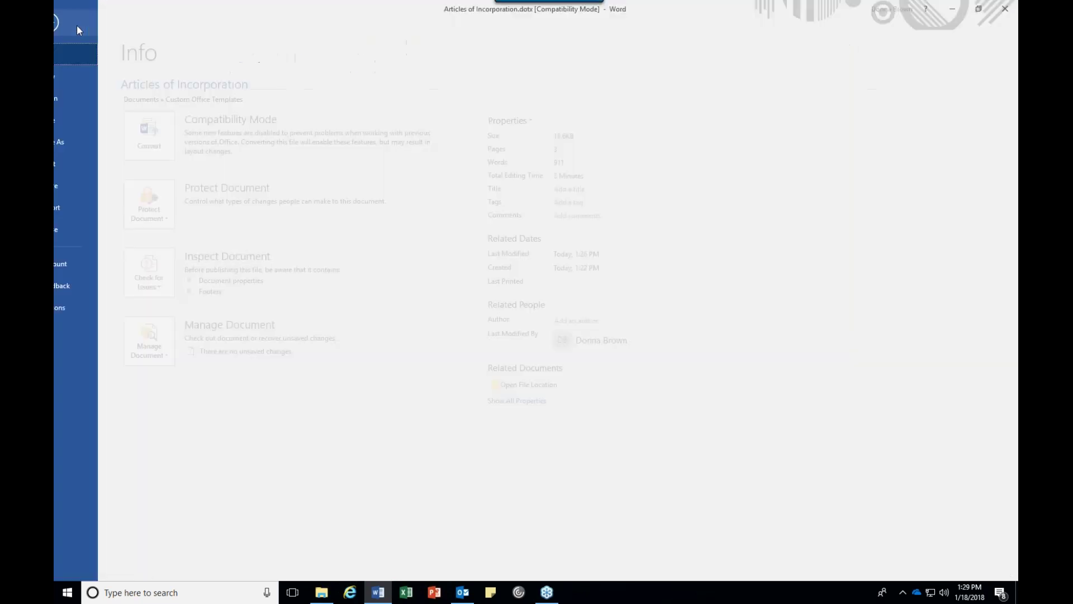
click(79, 307)
click(326, 200)
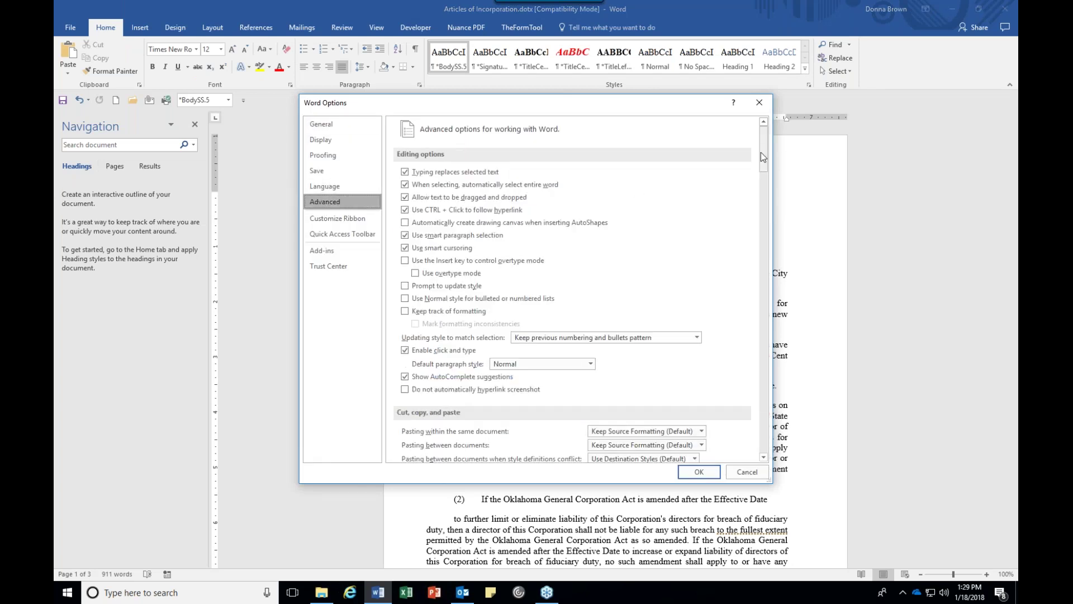
drag(763, 157, 759, 351)
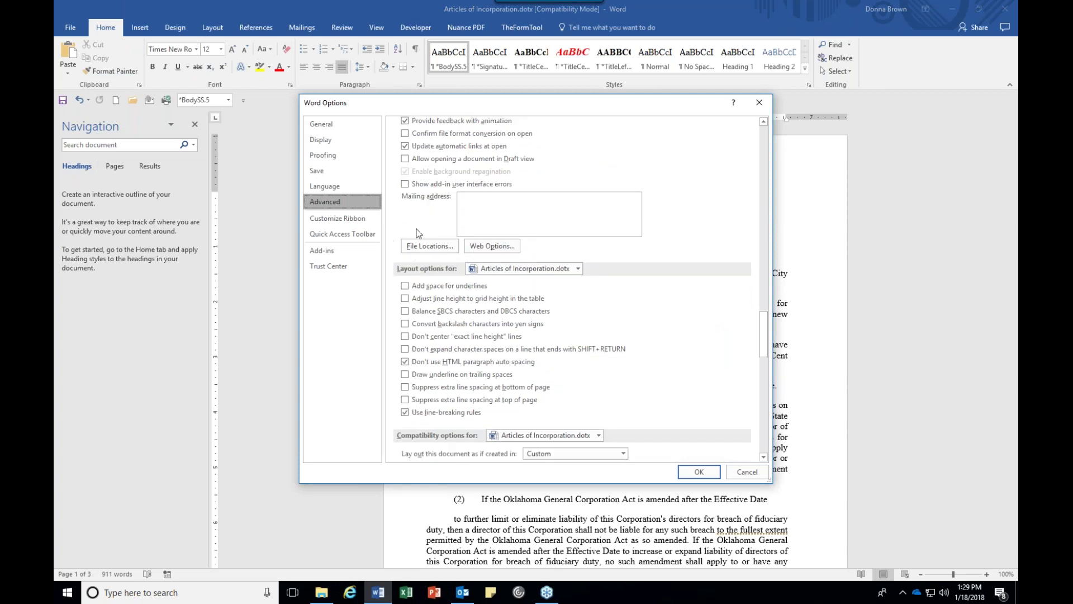
click(435, 249)
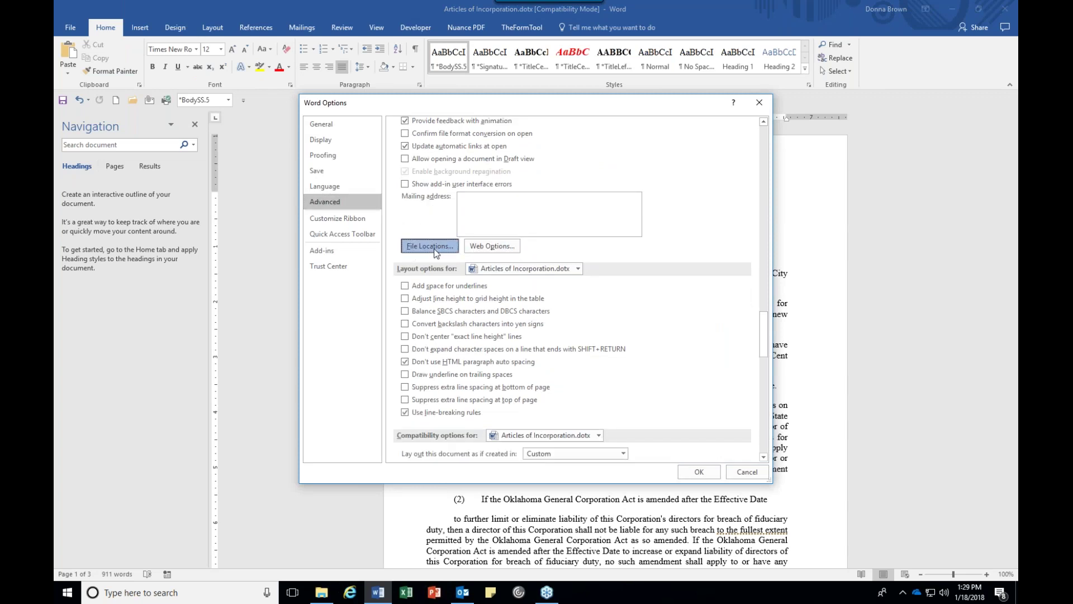
Set the Workgroup templates location to the Firm Word Templates folder on Local Disk (H:) and accept the Word options.
click(394, 242)
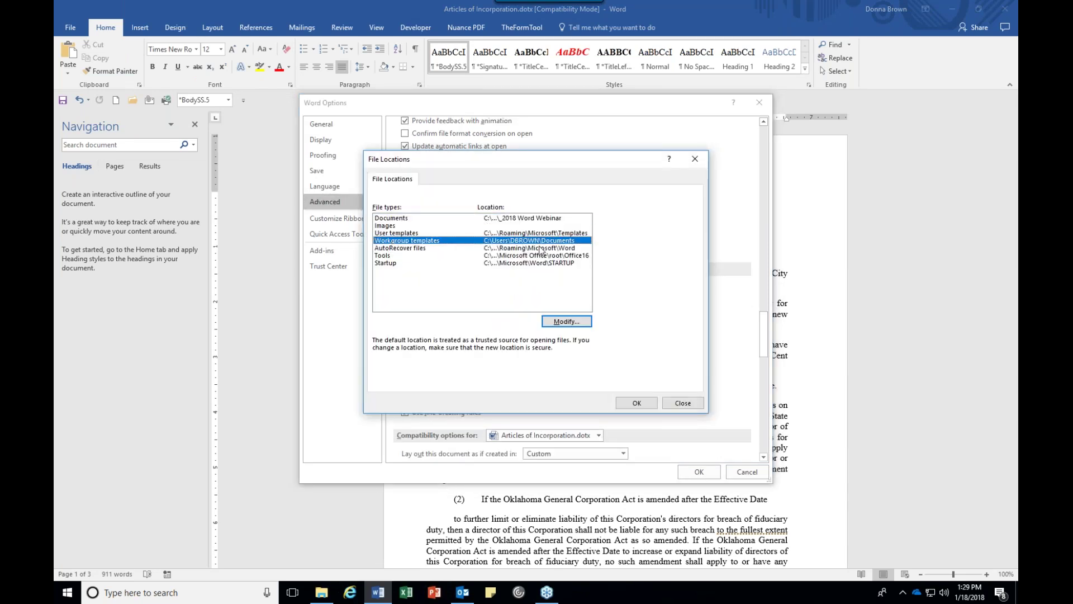
click(557, 321)
scroll(454, 387, down, 3)
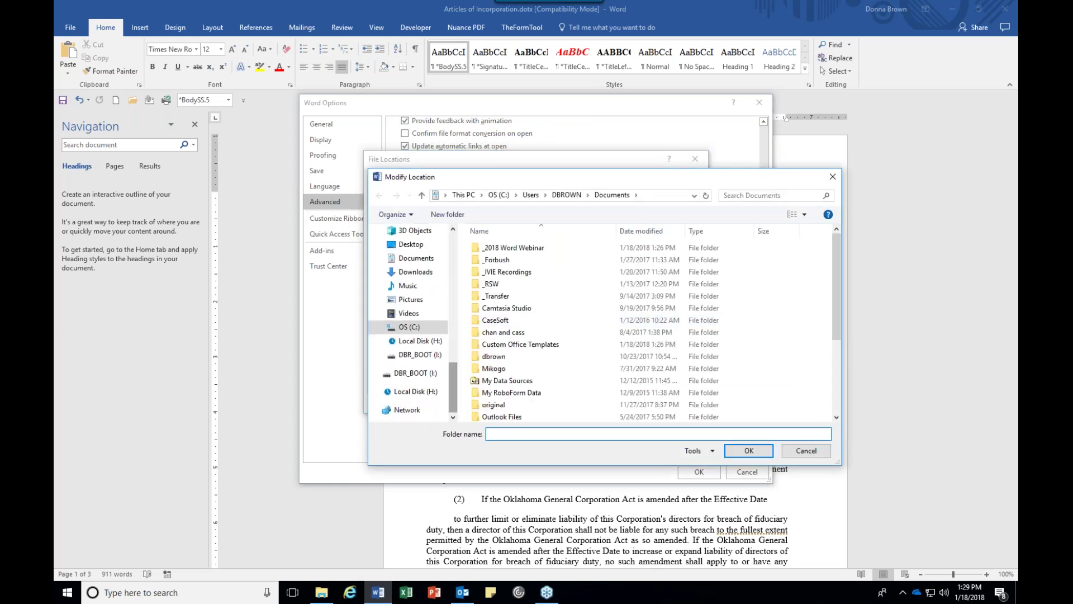
click(417, 340)
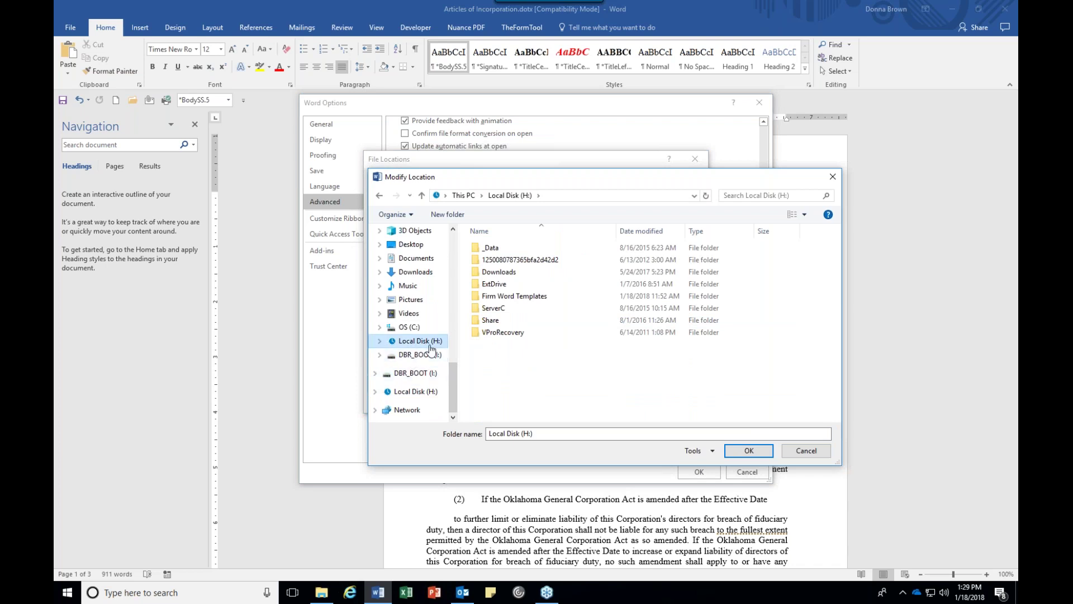
click(513, 297)
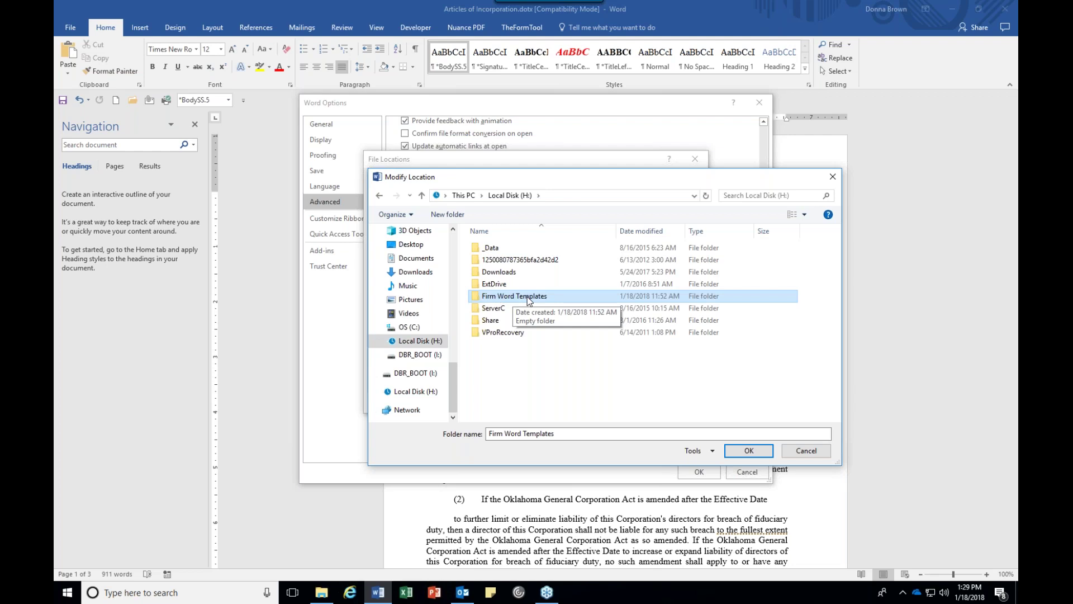
click(537, 297)
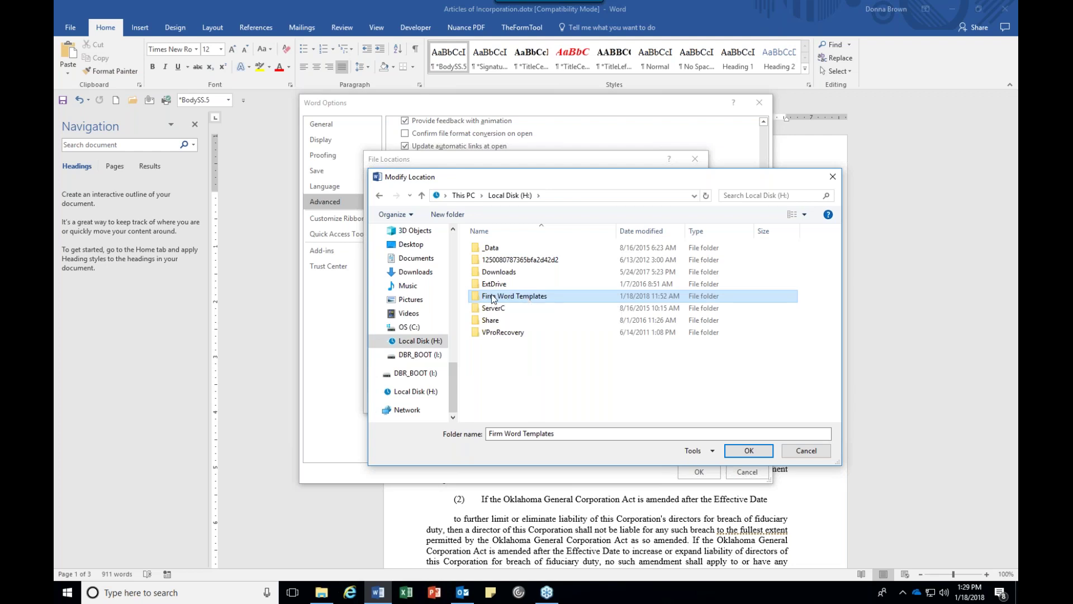
click(479, 299)
click(742, 451)
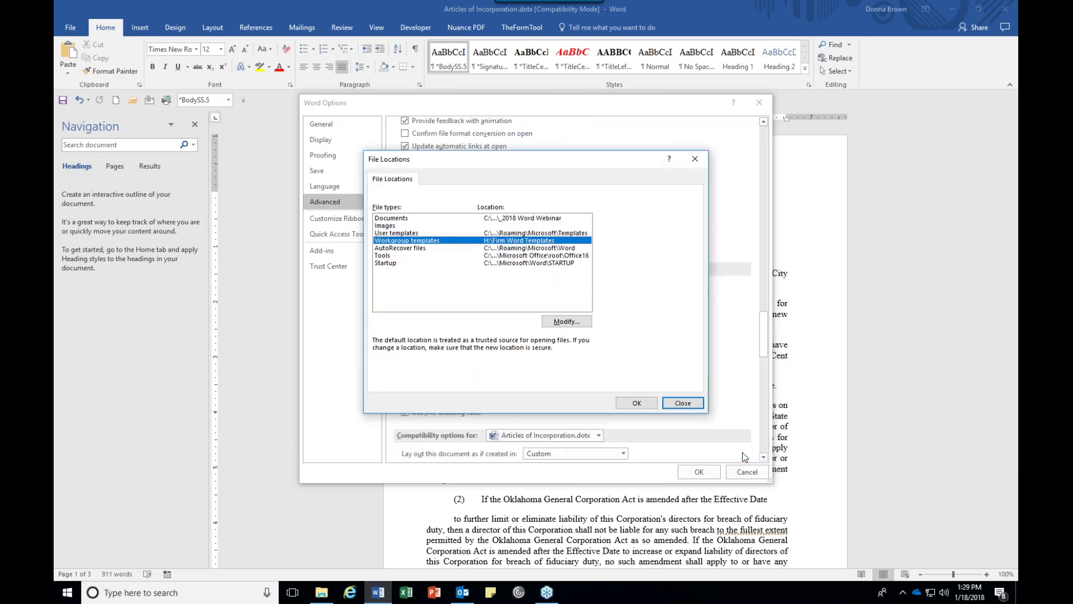
click(684, 403)
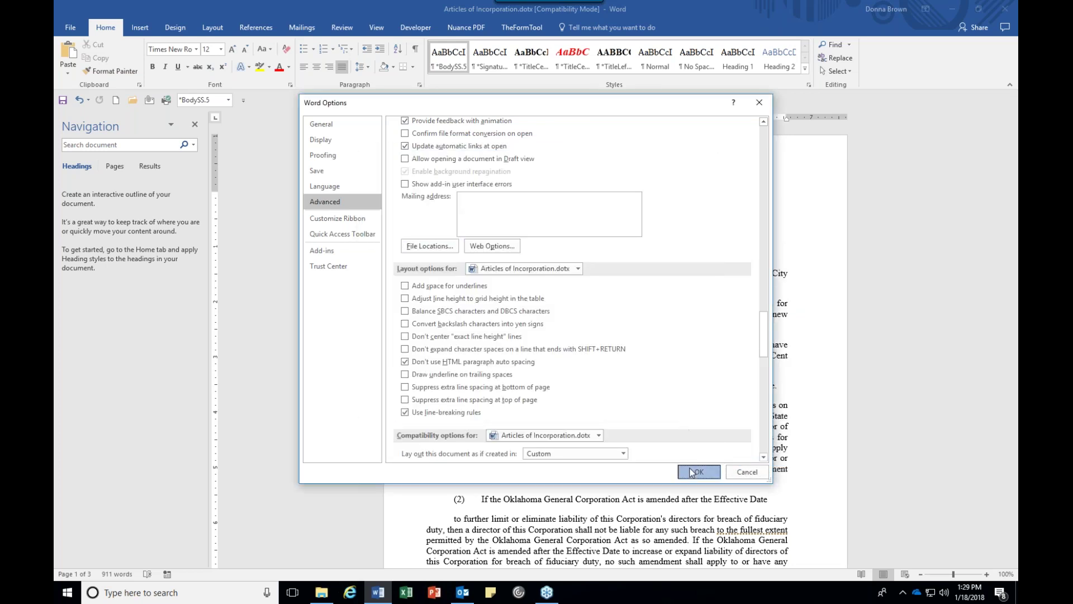
click(695, 471)
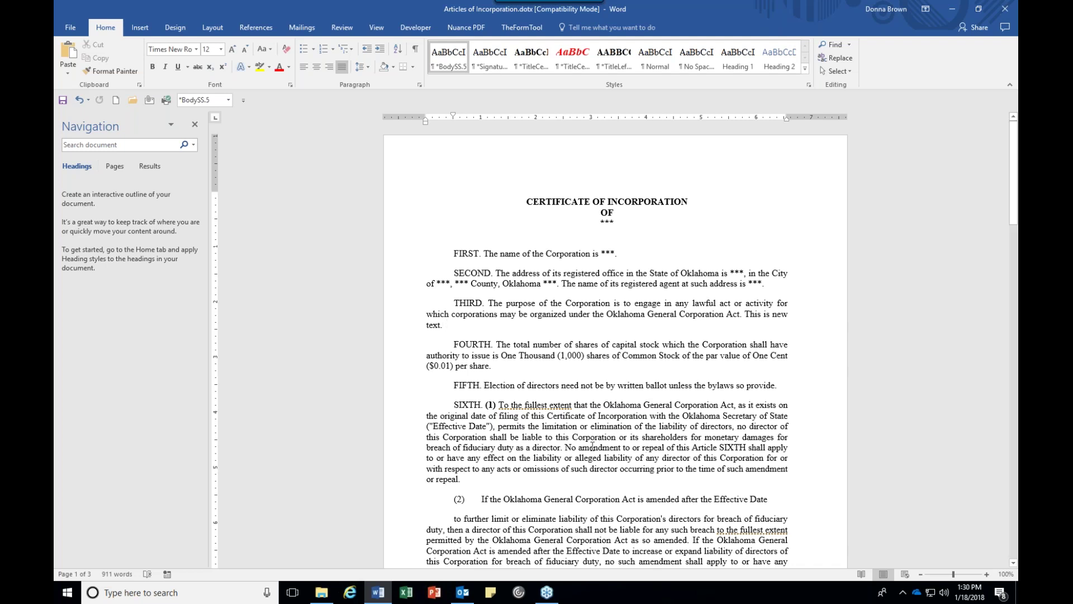
Close the Articles of Incorporation template and create a new blank document.
click(71, 32)
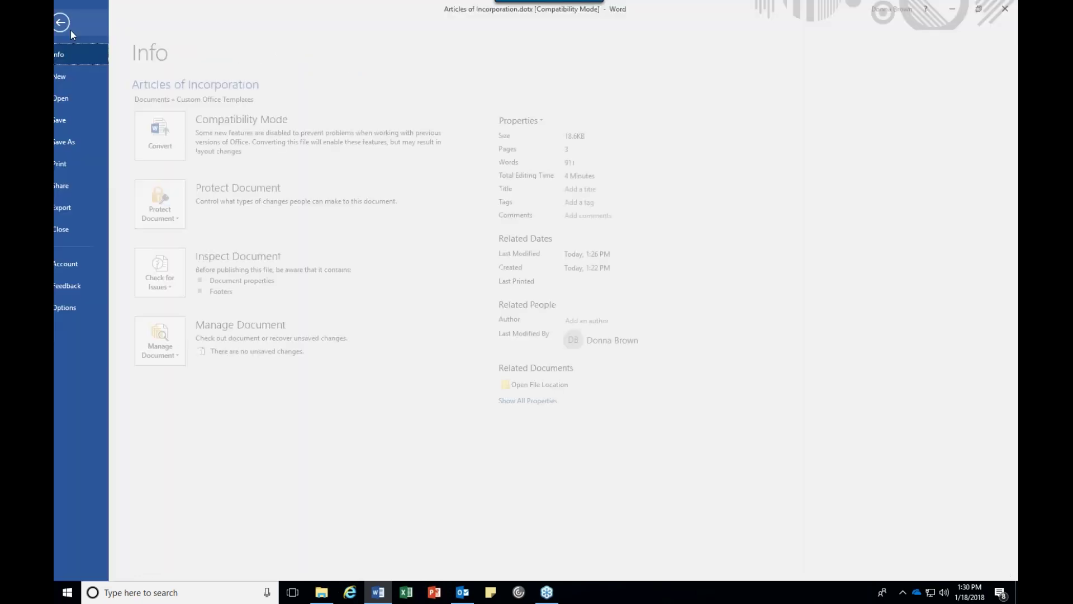
click(83, 233)
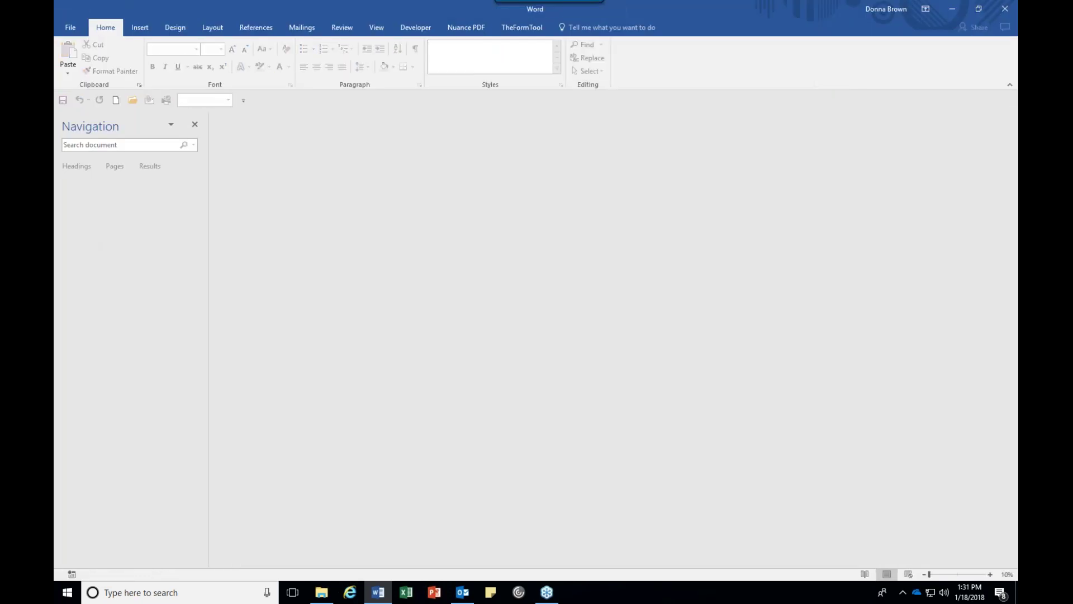
click(116, 100)
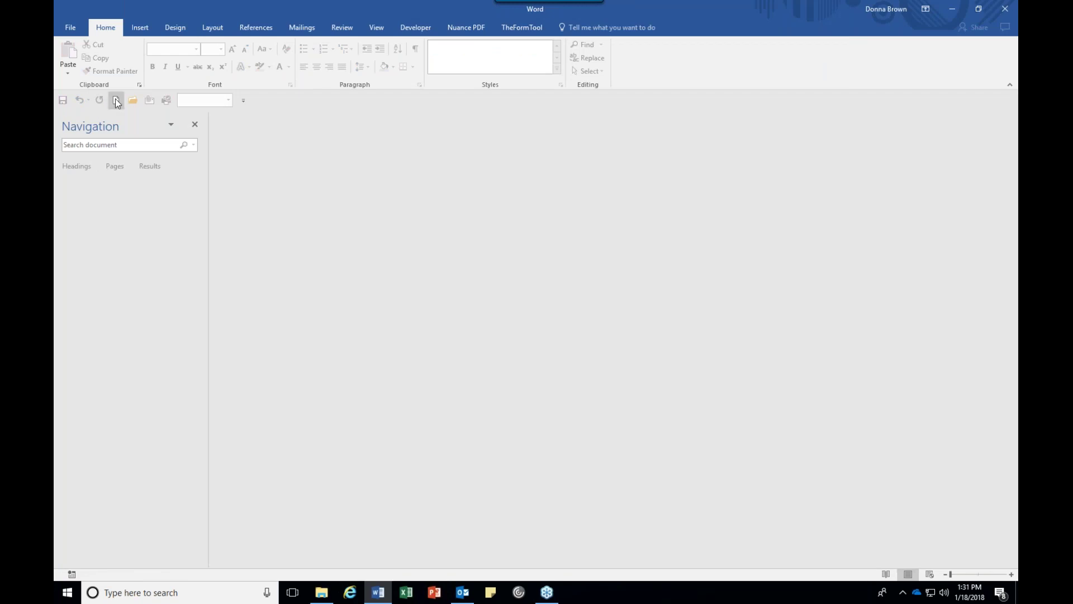
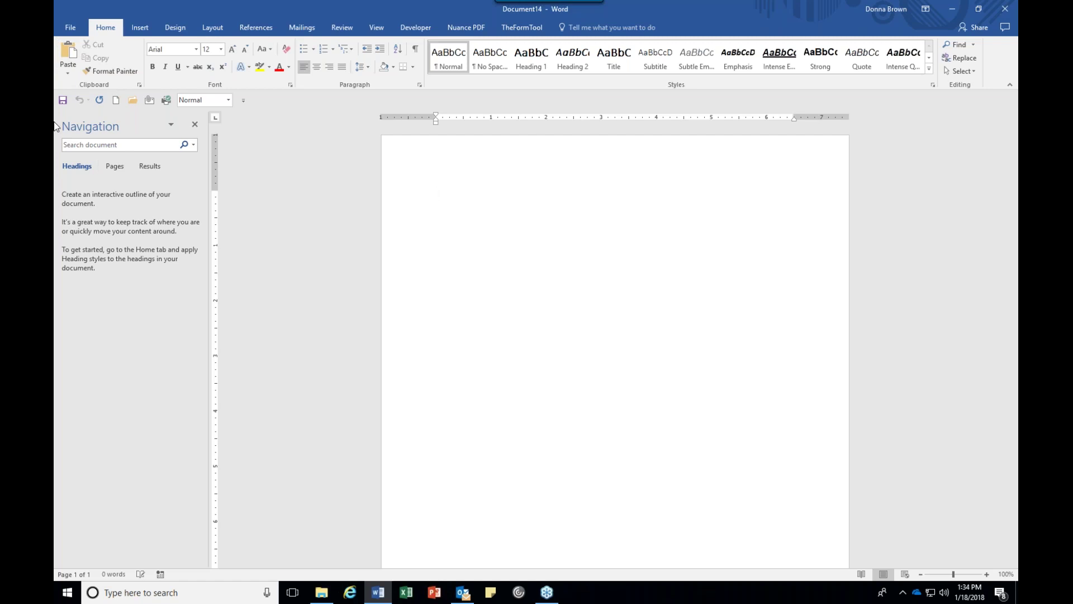
Open the client engagement letter last modified 1/17/2018 from the _2018 Word Webinar folder.
click(70, 27)
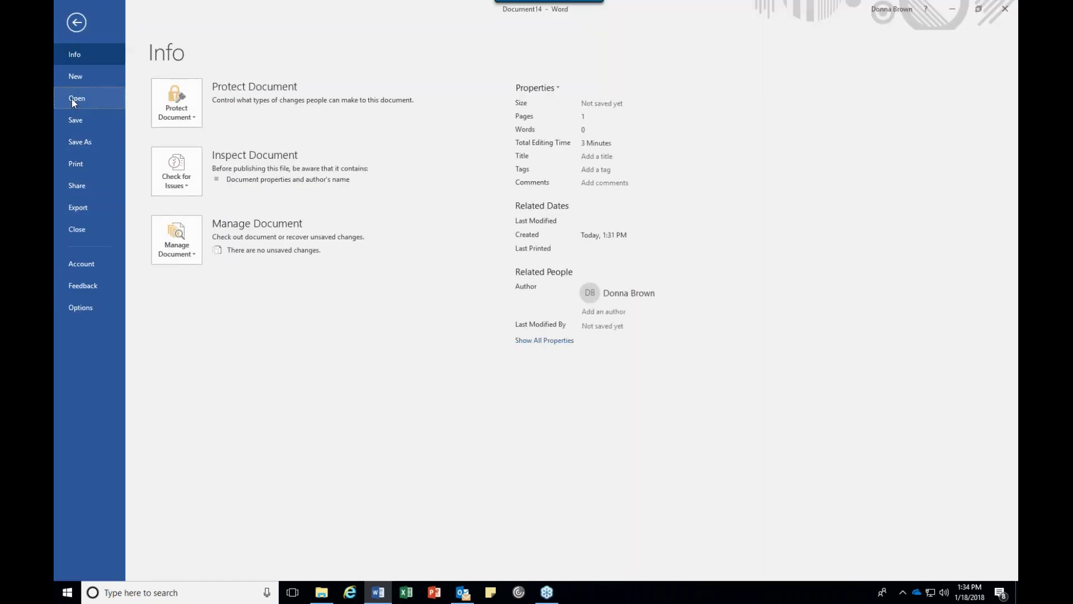
click(72, 98)
click(209, 358)
click(195, 105)
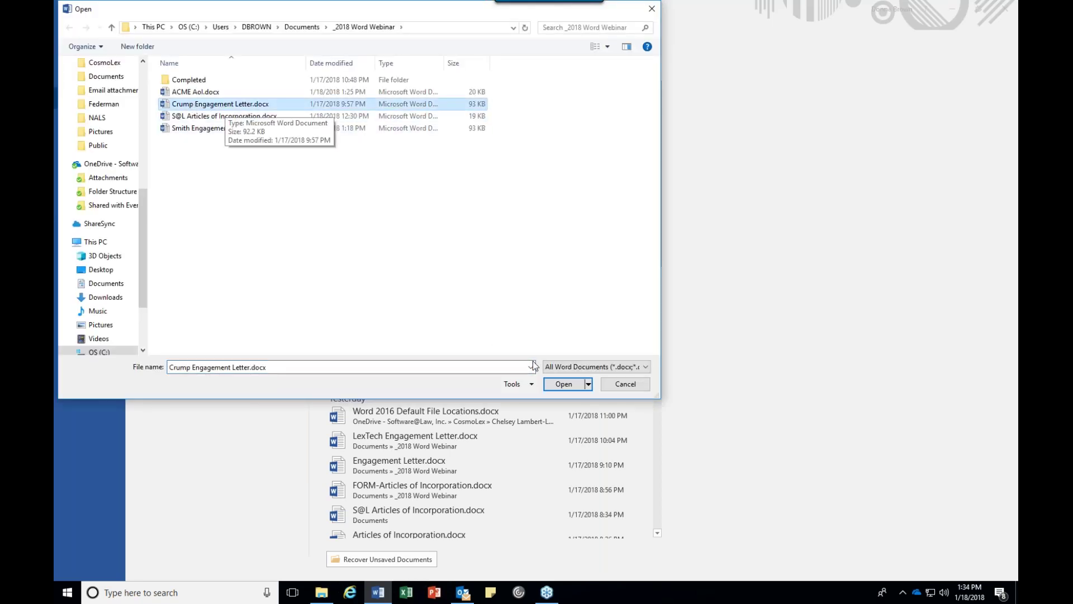
click(563, 384)
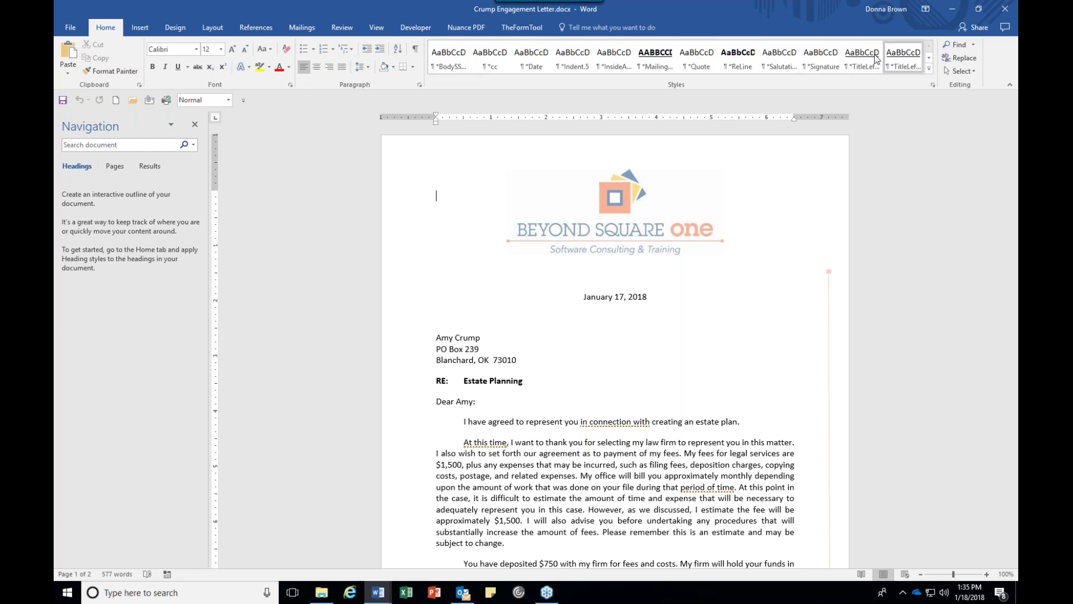
Start a mail merge of the Letters type in the engagement letter.
click(448, 56)
click(307, 31)
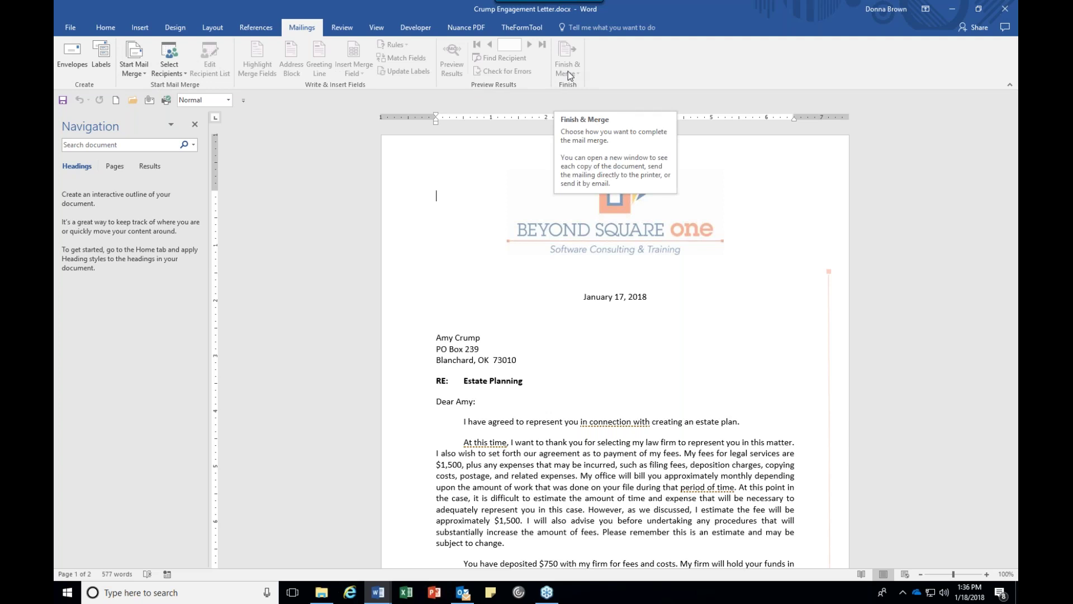
click(134, 68)
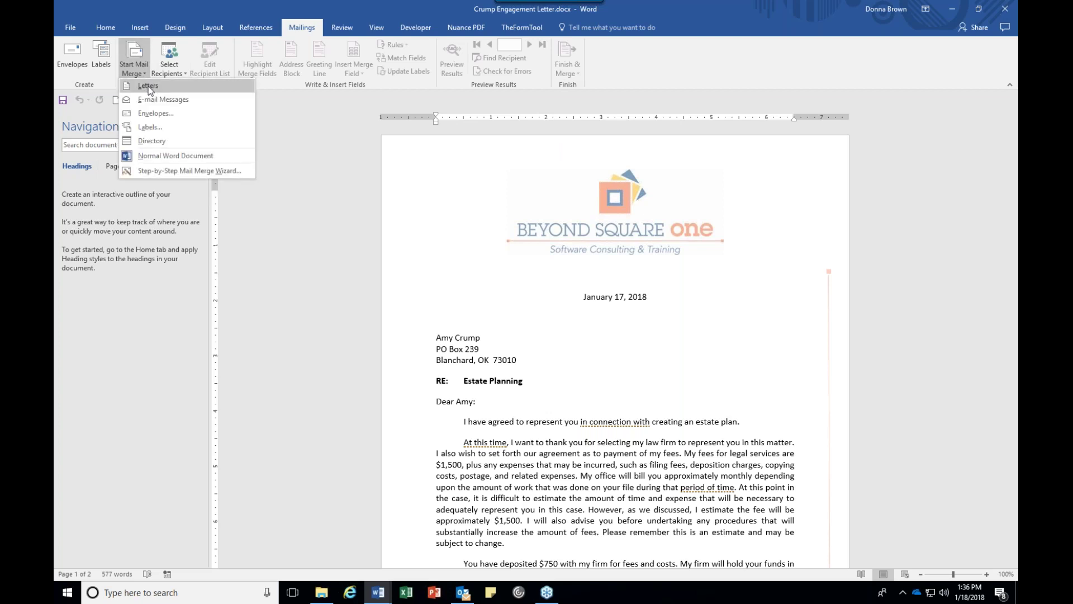
click(148, 86)
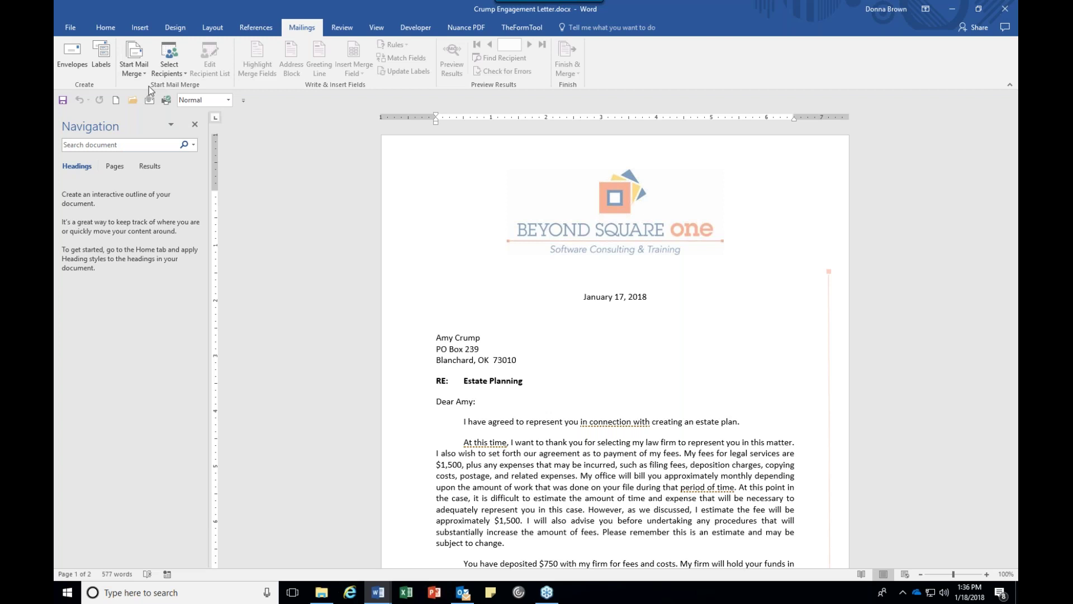
Open the Save As options for the engagement letter in the _2018 Word Webinar folder.
click(70, 28)
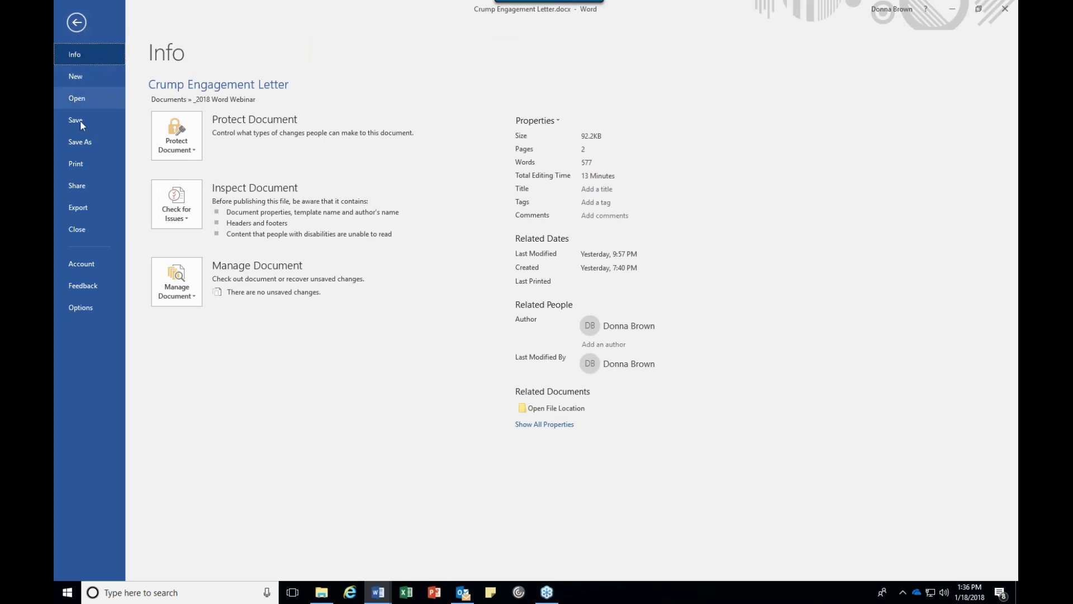
click(83, 141)
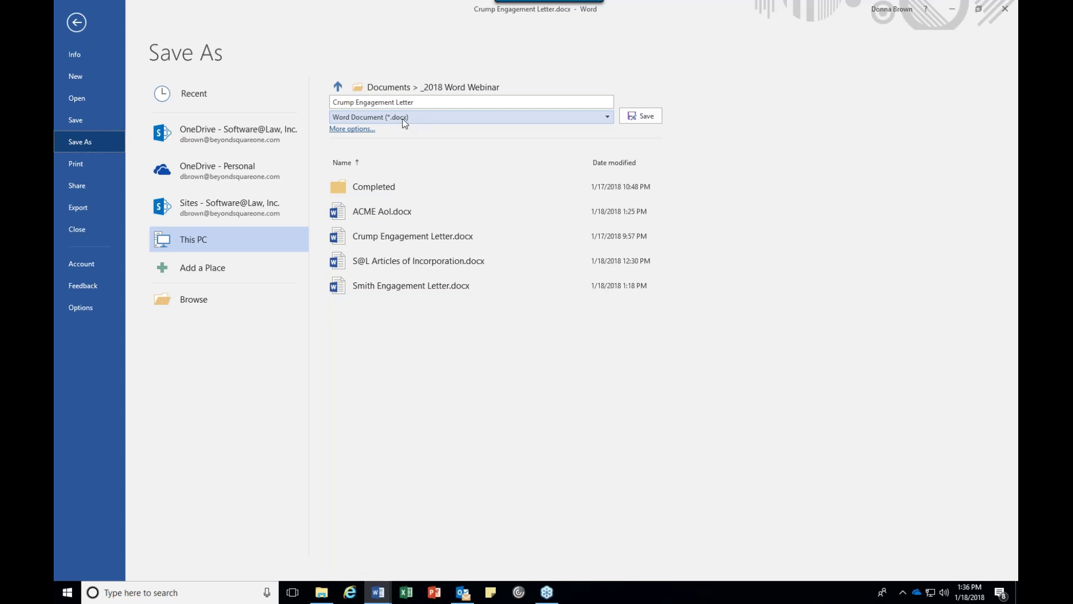
Save the letter as a new Word document named FORM-Engagement Letter in the _2018 Word Webinar folder.
click(360, 102)
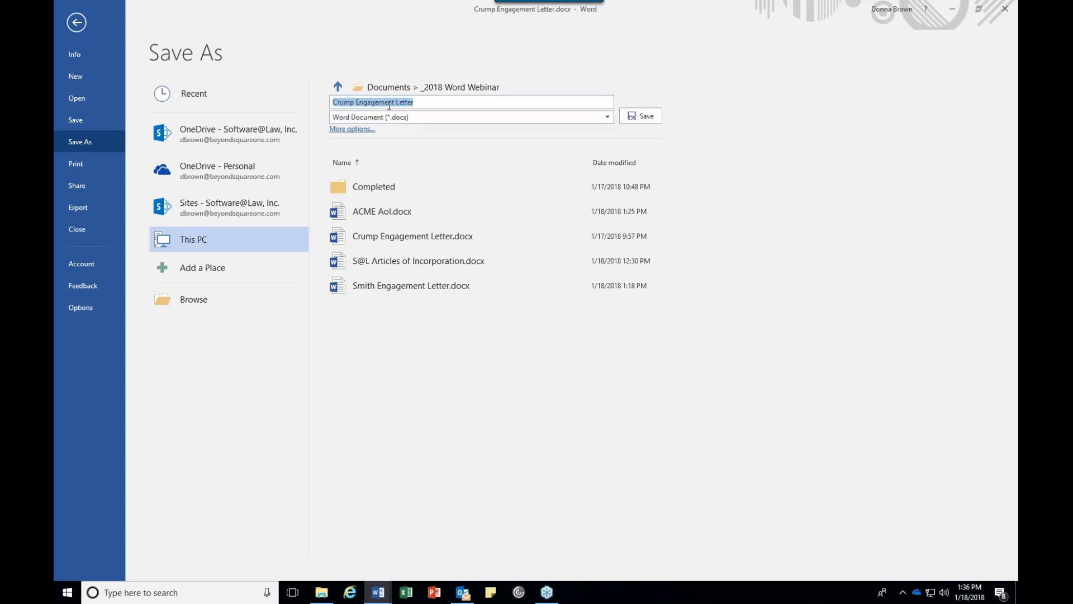
key(Home)
key(Delete)
key(Delete)
key(Delete)
key(Delete)
key(Delete)
key(Delete)
text(FORM-)
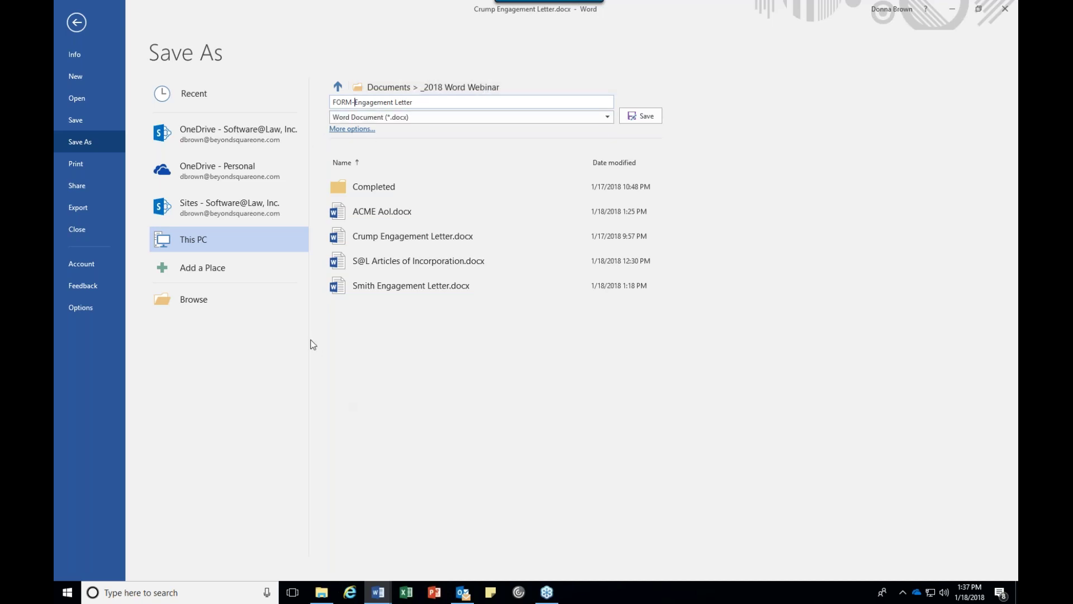
click(639, 116)
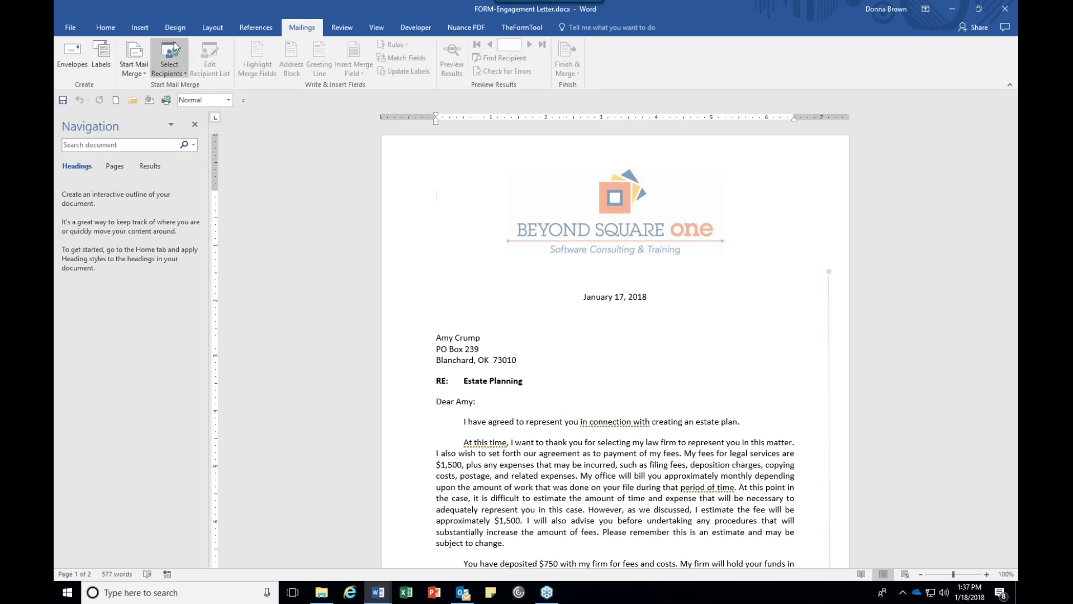
Use the Outlook contact folder Contacts (This computer only) as the letter's mail merge recipient source.
click(175, 69)
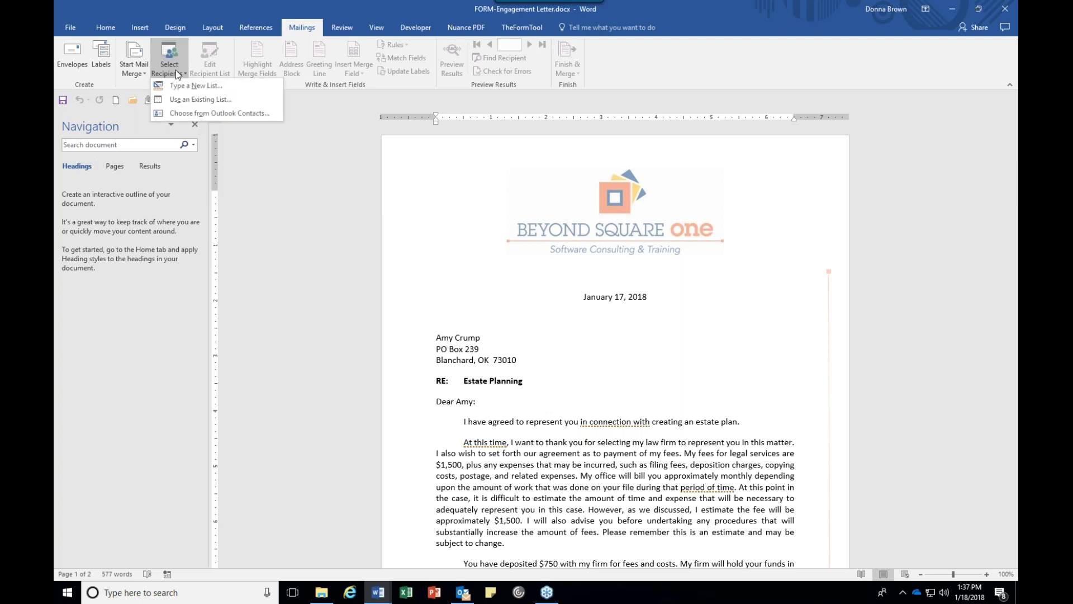
click(233, 114)
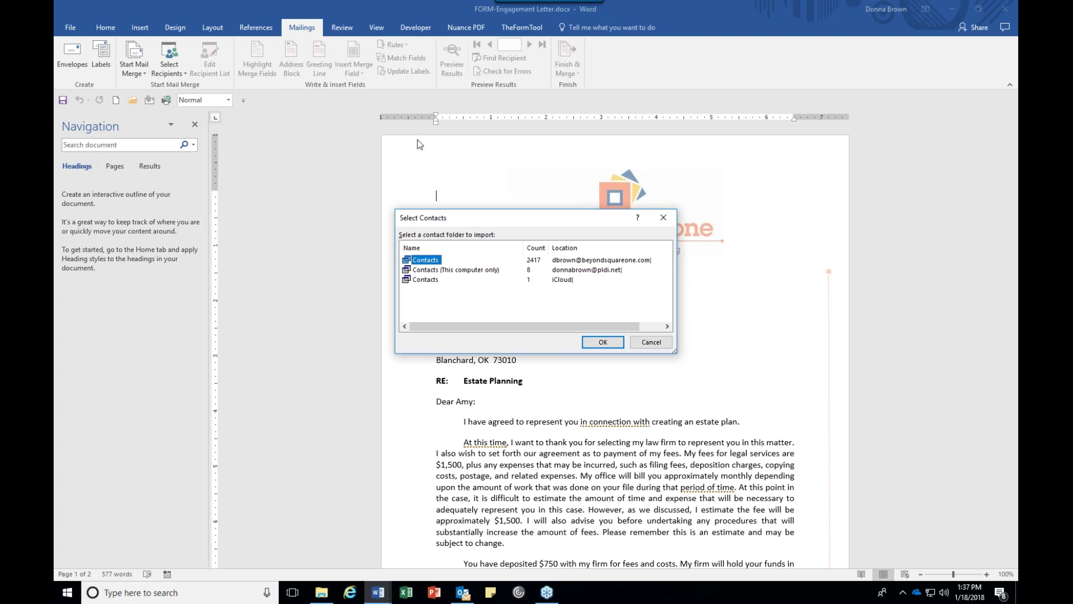
click(426, 271)
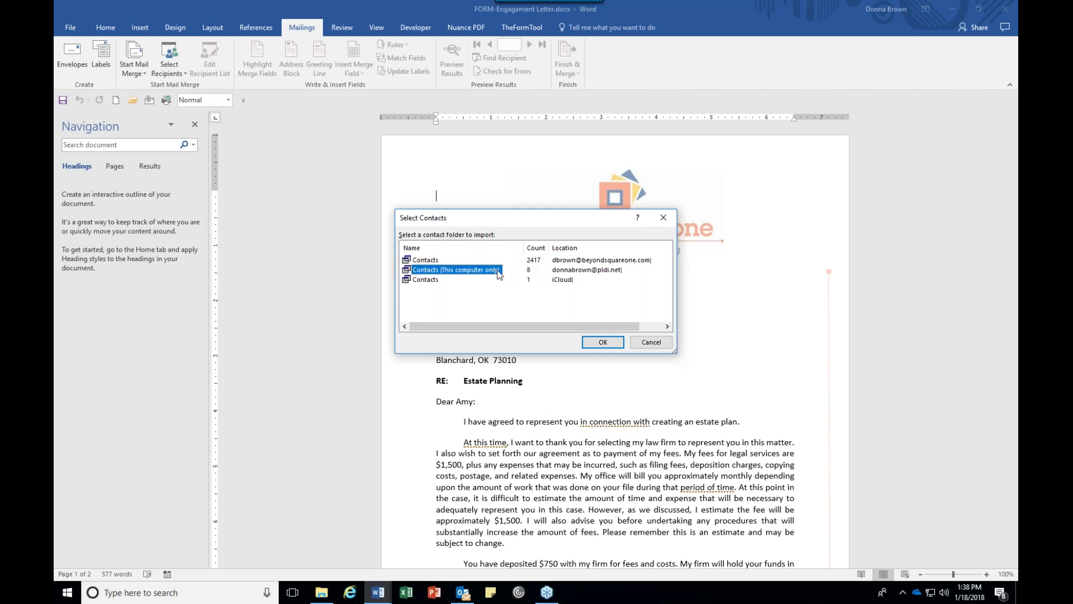
click(603, 342)
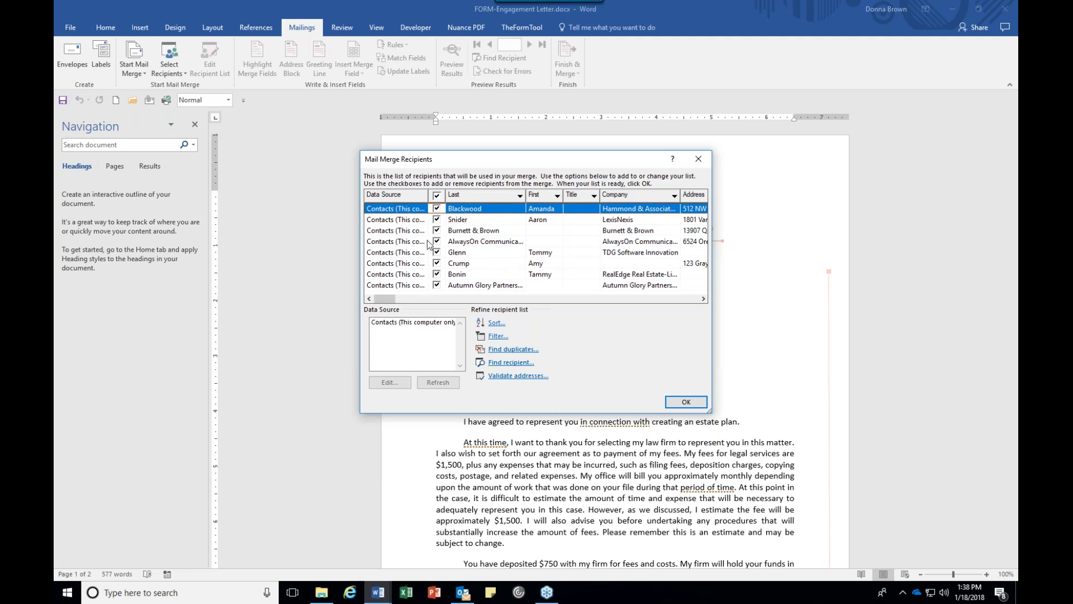
Switch to Outlook to view the Contacts (This computer only) folder, and return to the form letter in Word.
click(464, 593)
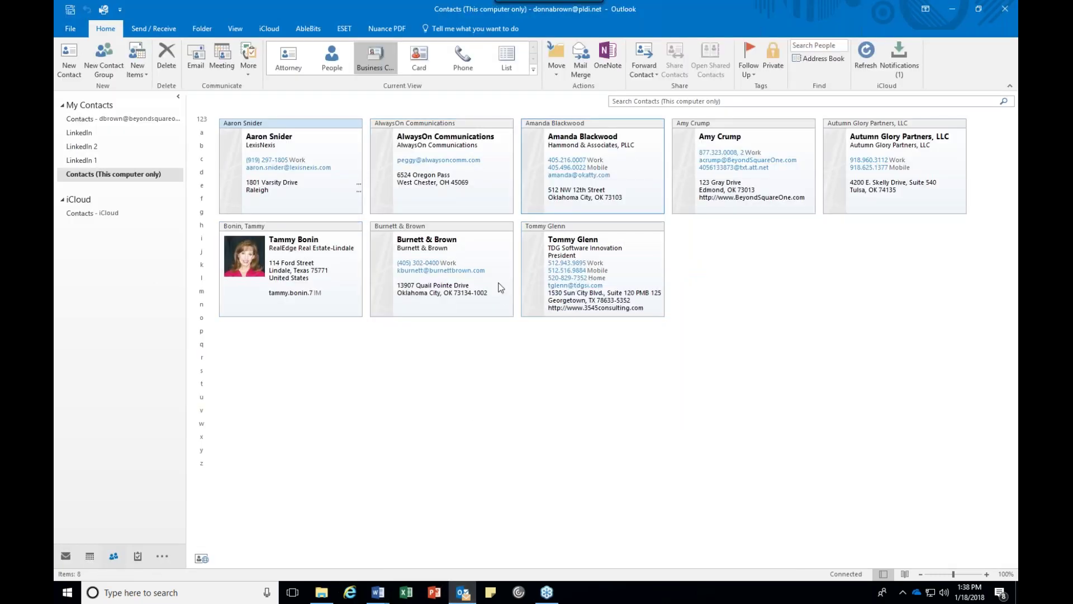
mouse_move(385, 596)
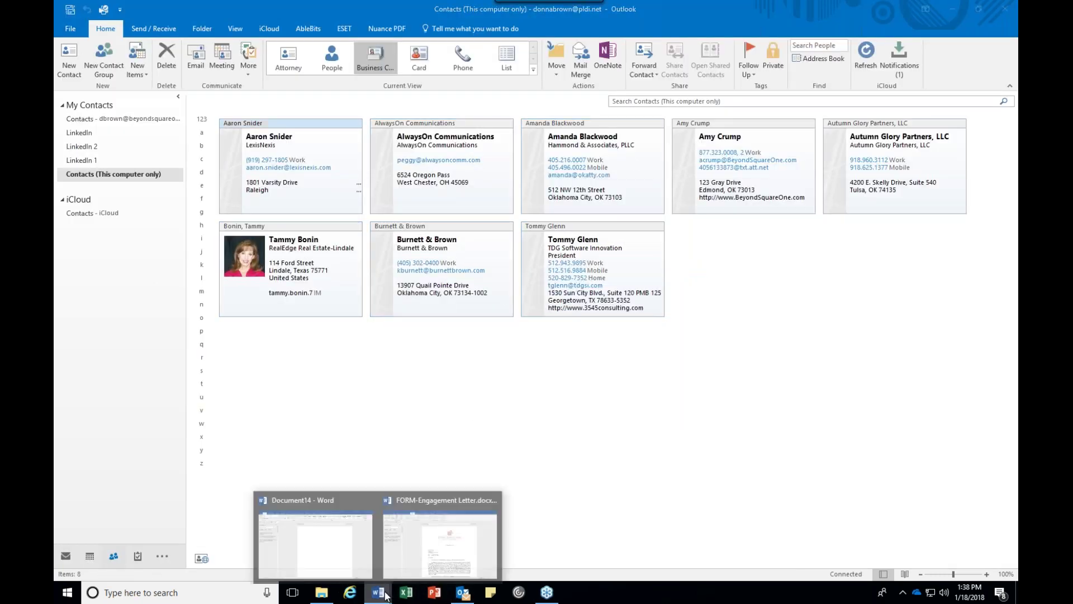
click(405, 550)
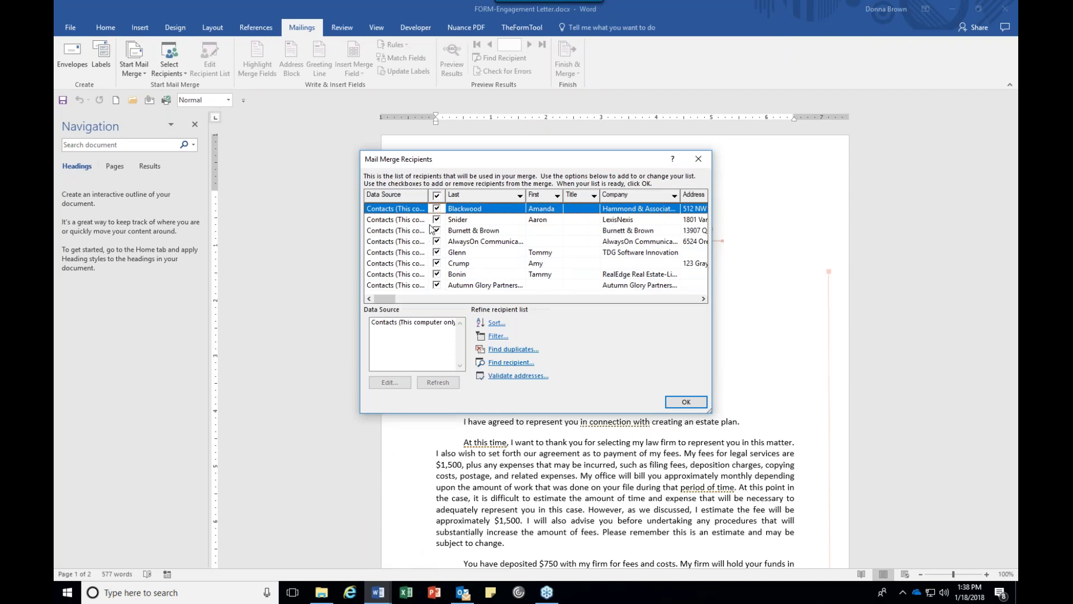
Limit the mail merge recipients to only the contact from TDG Software Innovation.
click(437, 195)
click(437, 252)
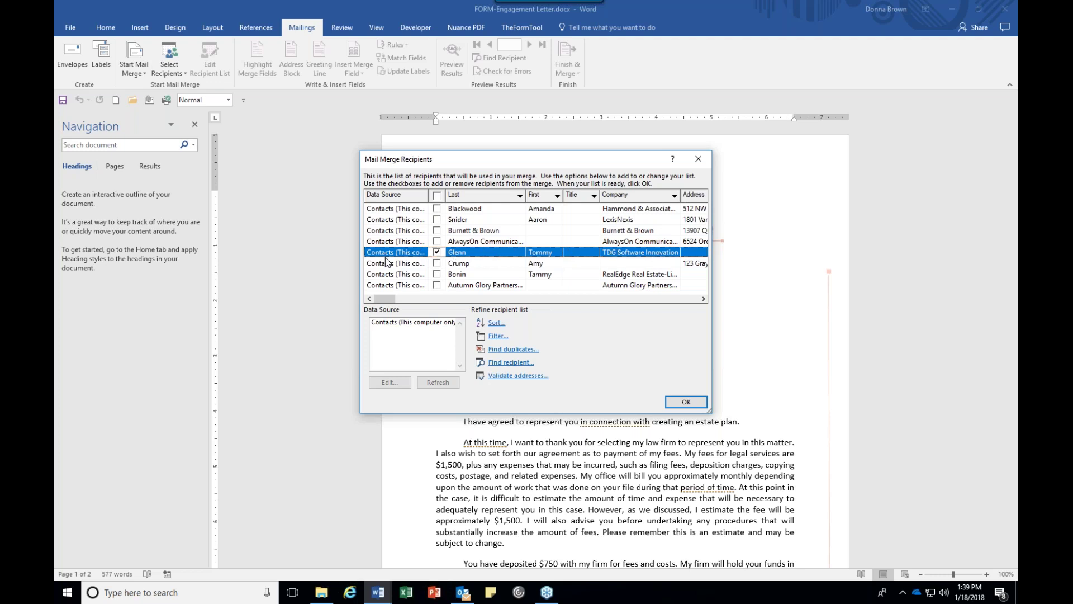
click(686, 402)
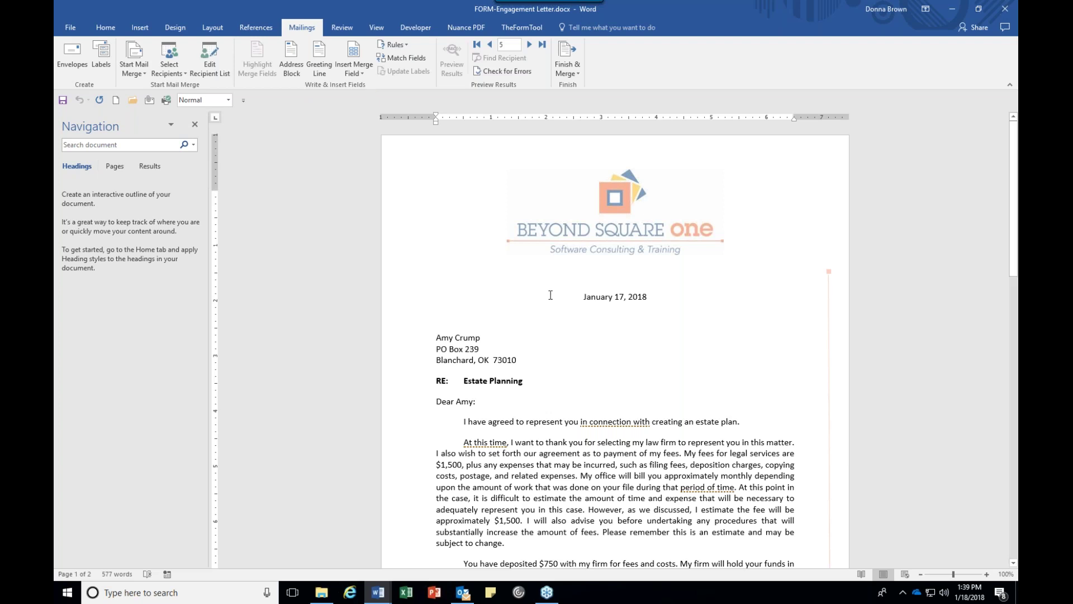
Replace the letter's date with an automatically updating date in the "January 18, 2018" format.
click(582, 296)
key(shift+End)
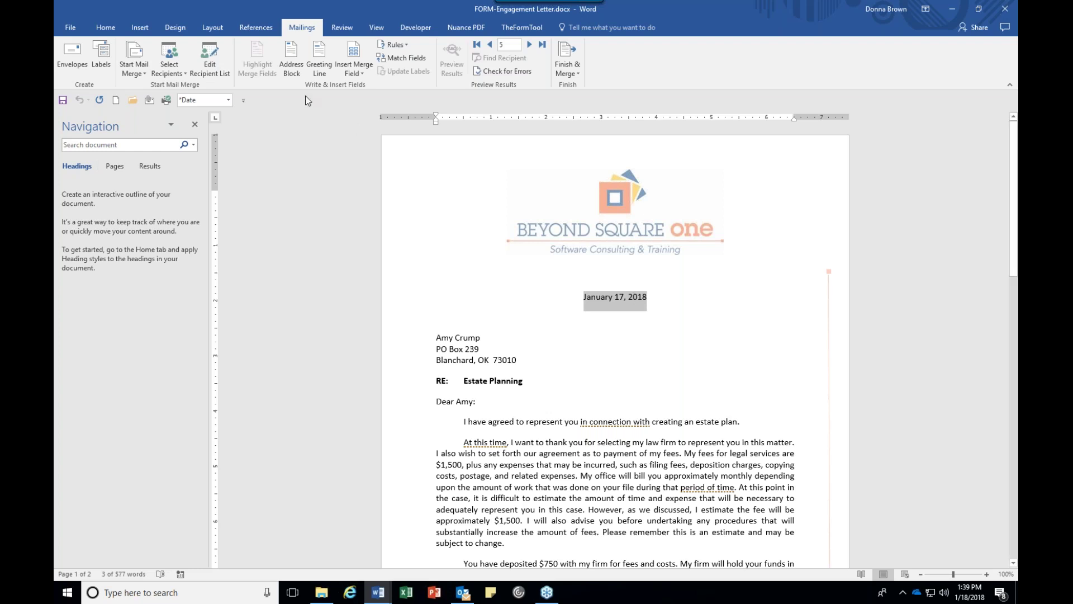
click(140, 28)
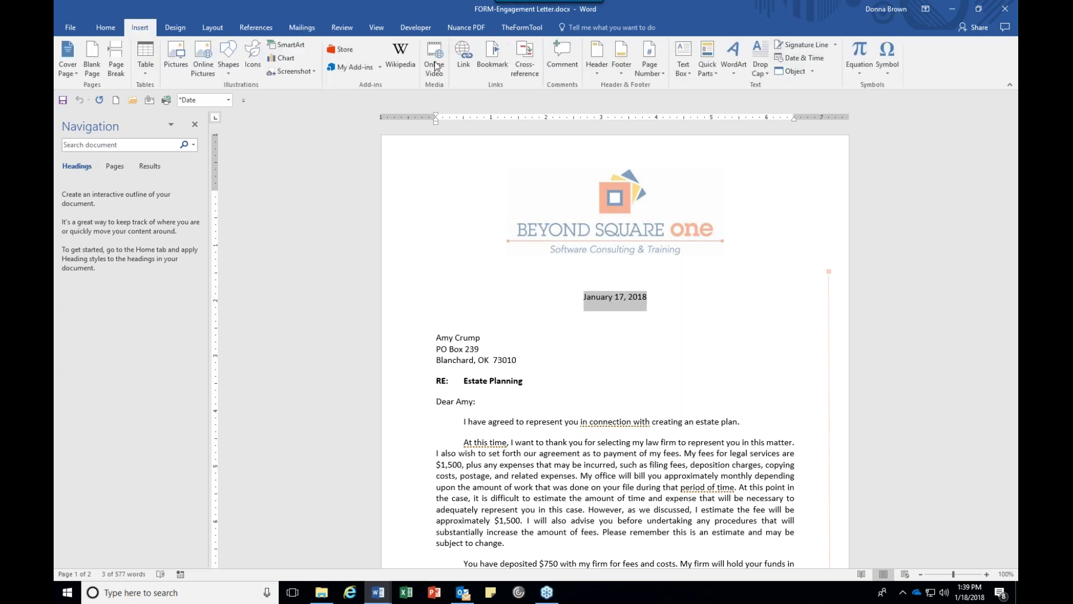
click(799, 57)
click(446, 230)
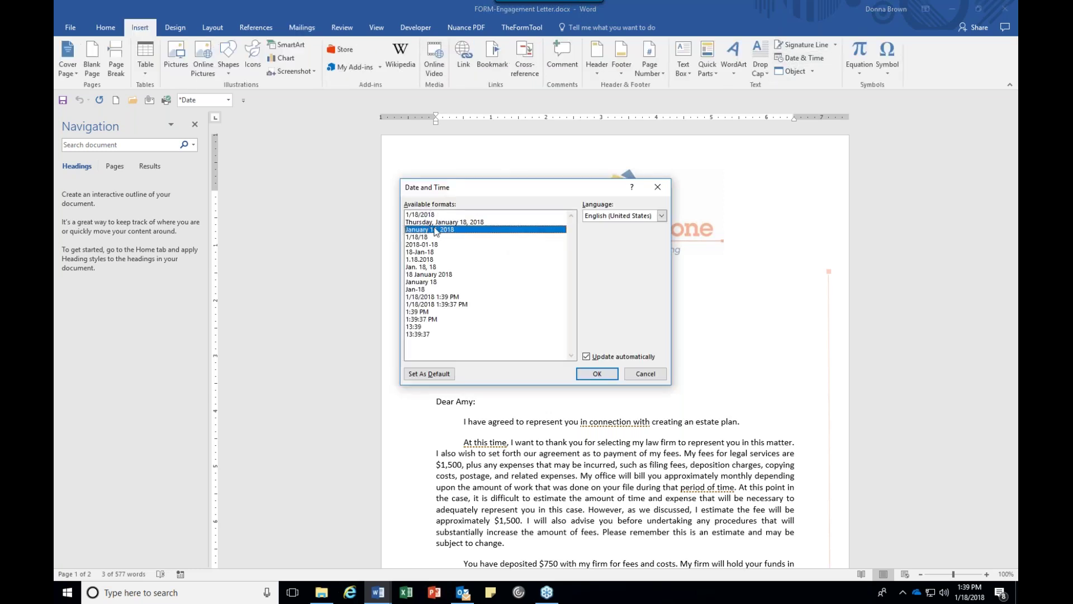
click(595, 373)
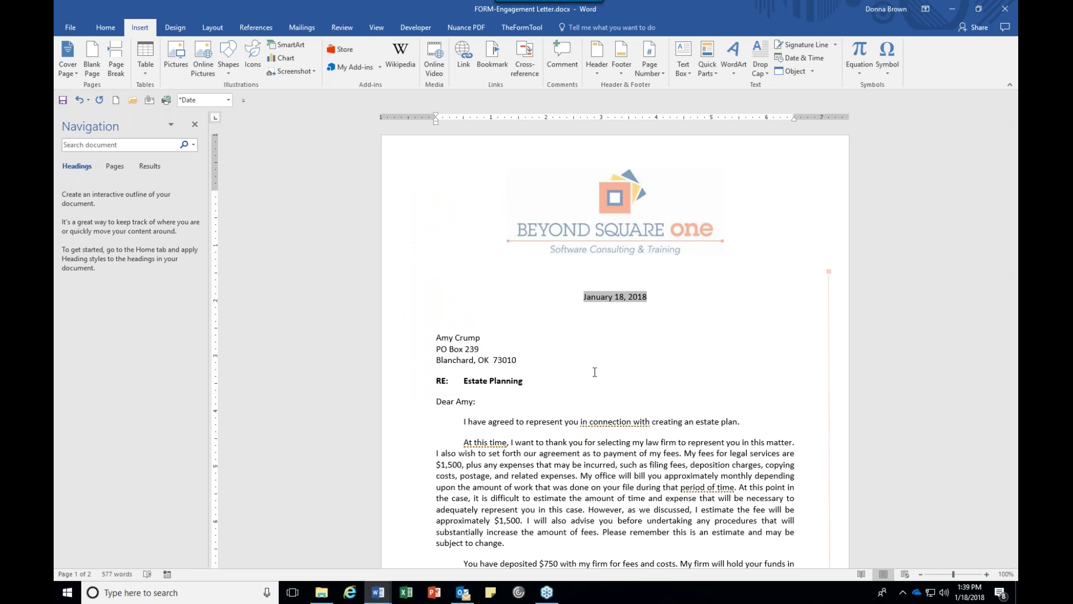
Delete the three-line inside address above the RE line, keeping its empty paragraph.
click(437, 338)
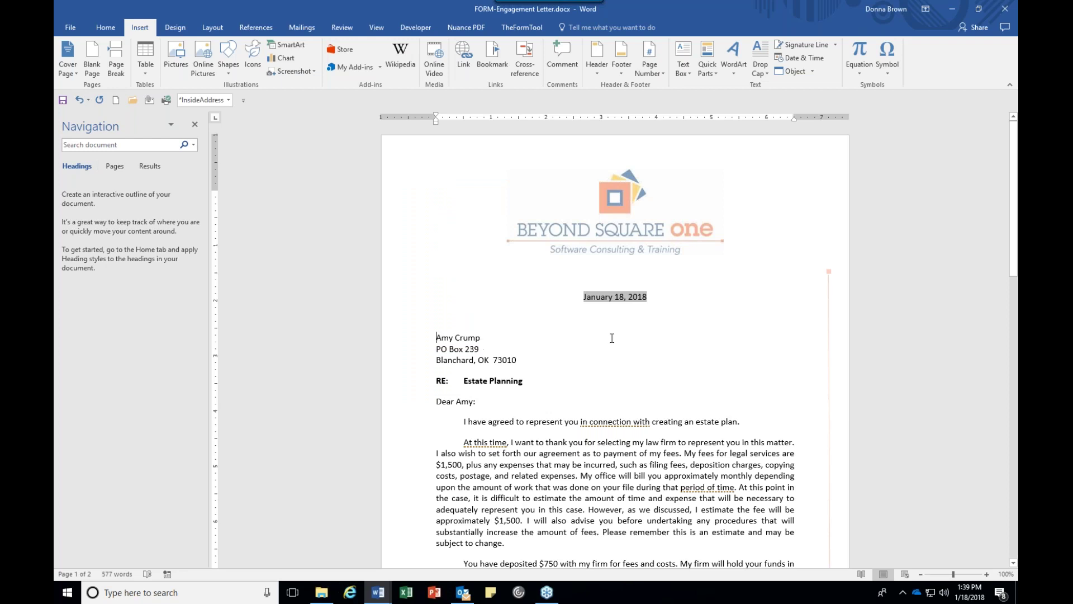
key(shift+Down)
key(shift+Down)
key(shift+Down)
key(shift+Left)
key(Delete)
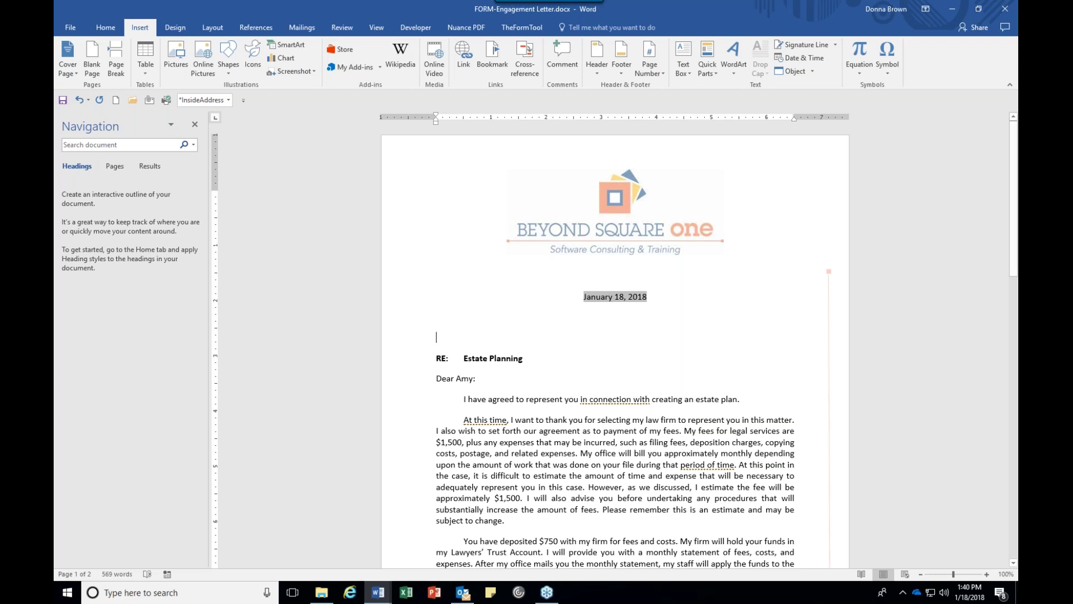
Start an address block above the RE line with the full first name, middle initial, last name and suffix format.
click(305, 30)
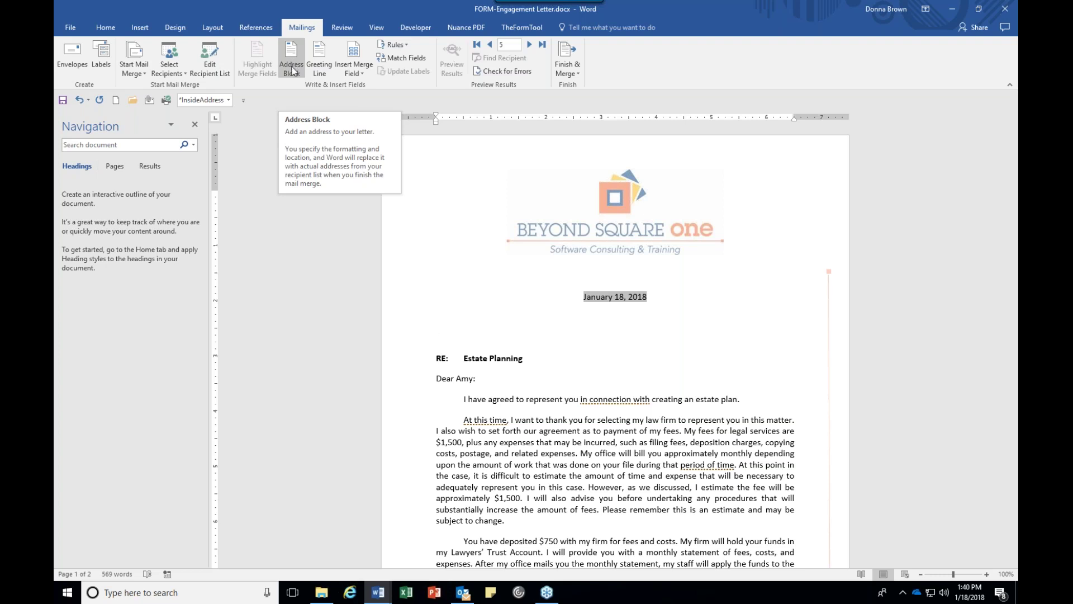
click(292, 70)
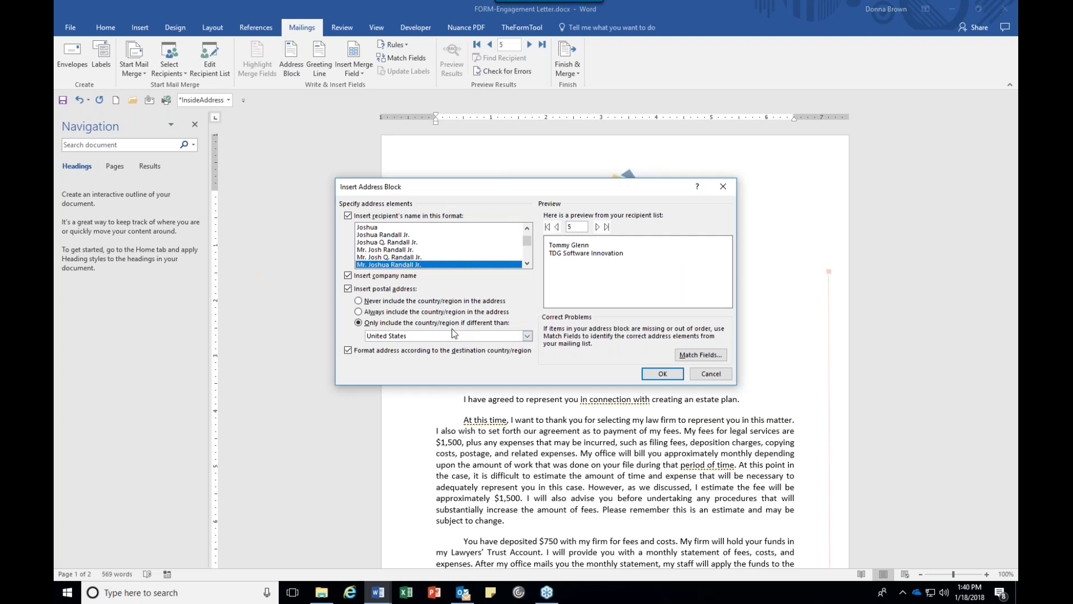
click(394, 243)
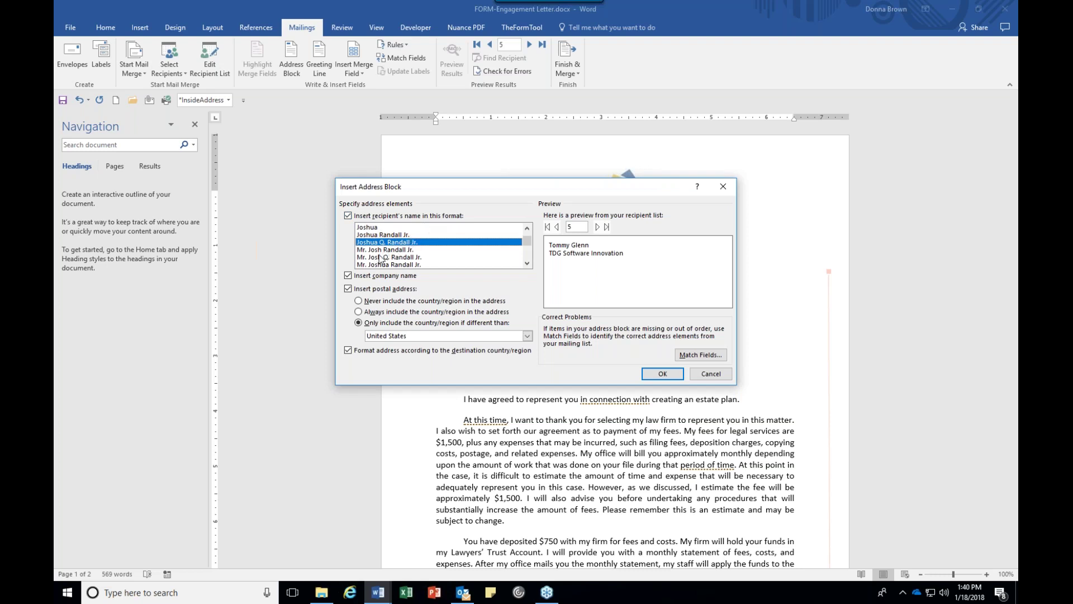
Look through the other recipient name formats, keeping the full first name, middle initial, last name and suffix format.
click(527, 263)
click(527, 263)
click(527, 264)
click(527, 263)
click(527, 264)
click(527, 263)
click(527, 263)
click(527, 263)
click(527, 263)
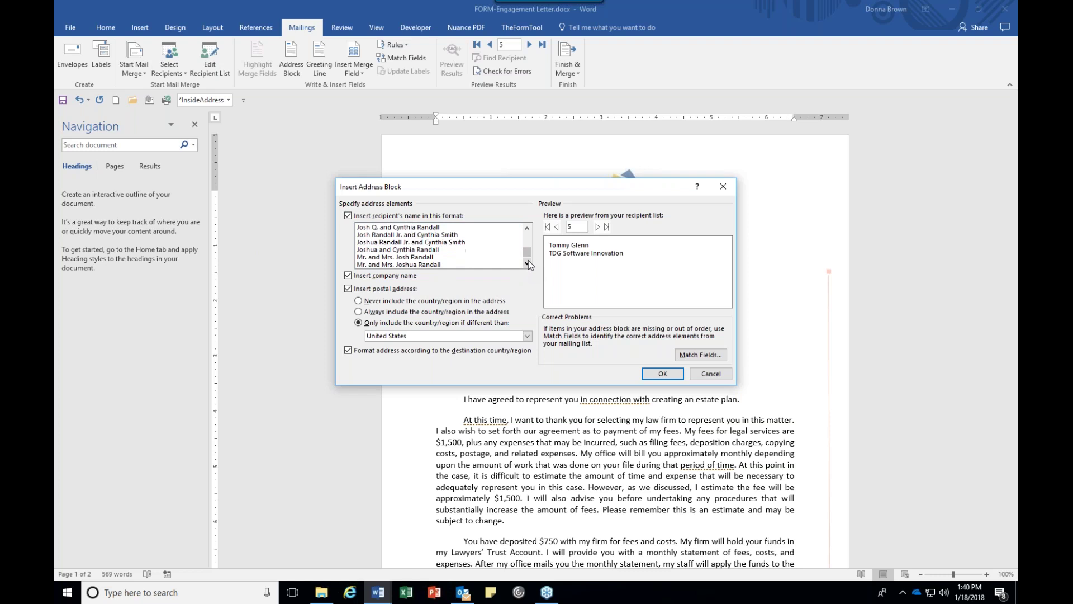
scroll(527, 251, up, 3)
click(402, 264)
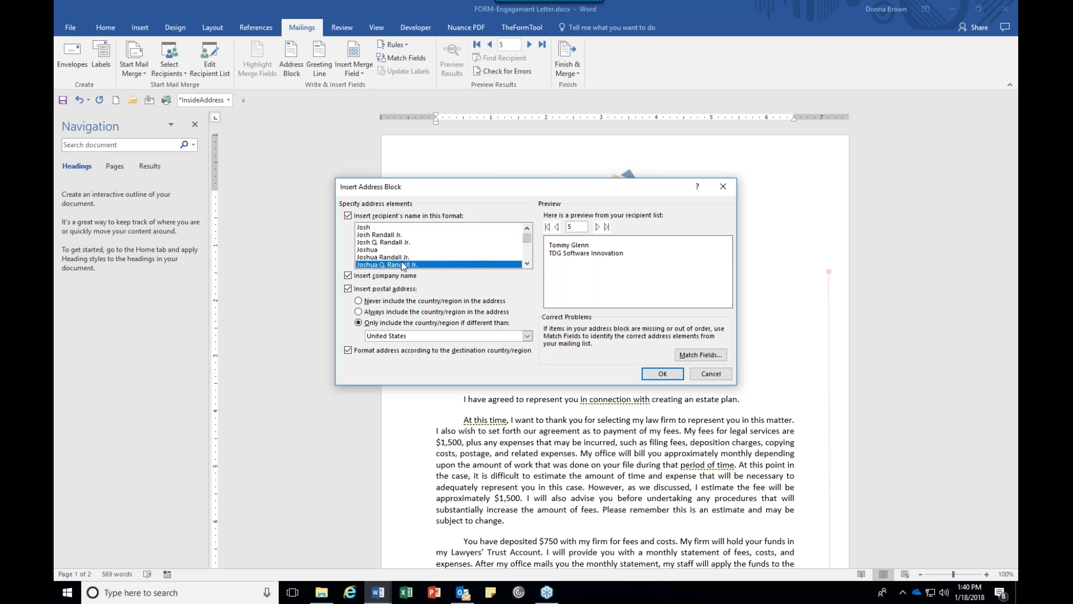
click(528, 263)
click(527, 263)
click(527, 263)
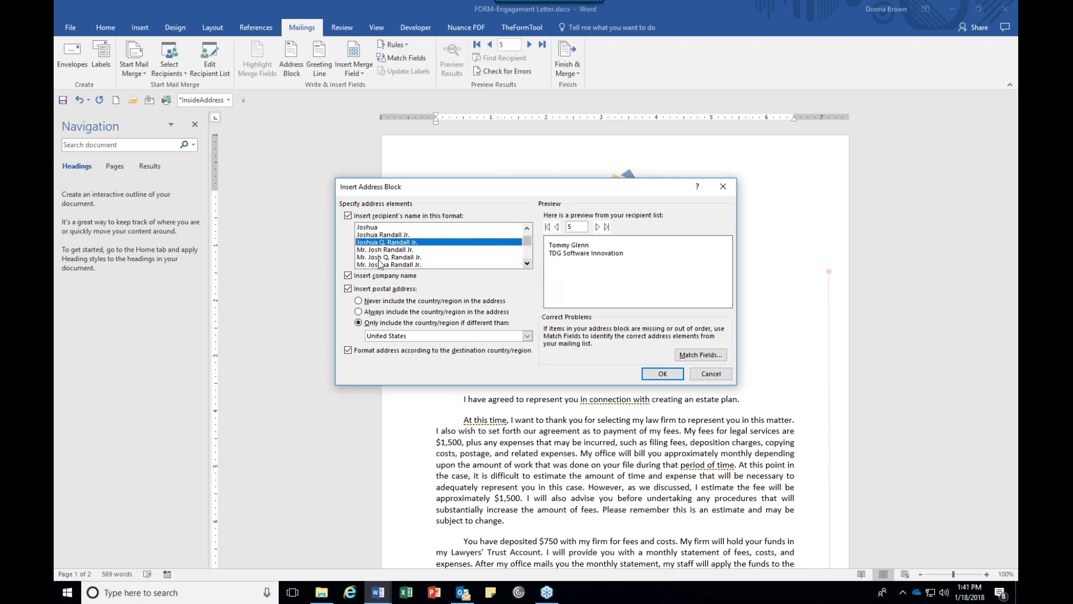
Insert the address block with the company name and postal address included.
click(348, 276)
click(348, 276)
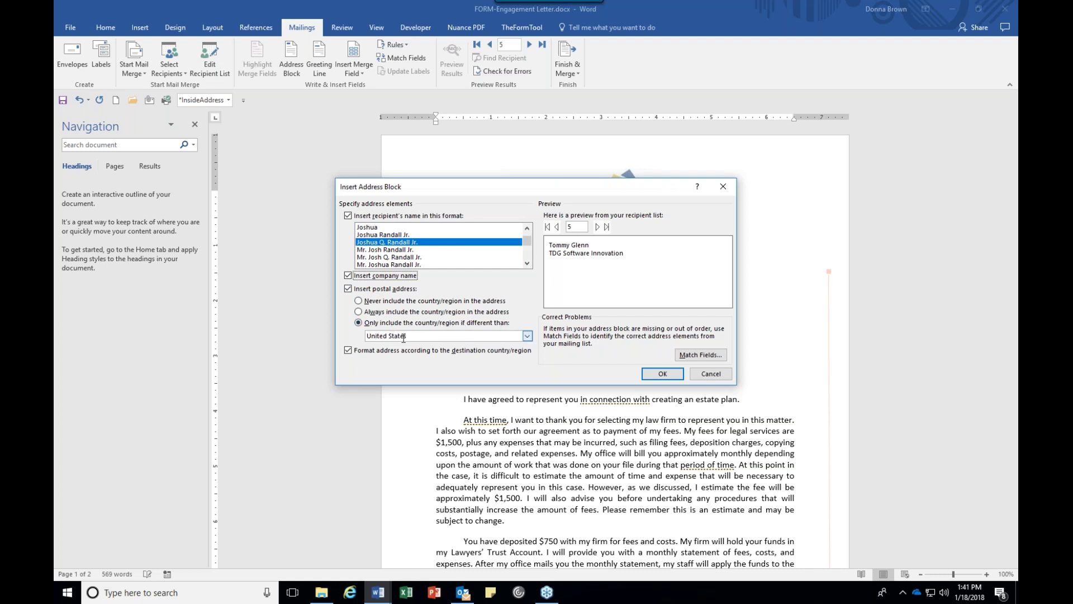
click(348, 288)
click(348, 289)
click(663, 374)
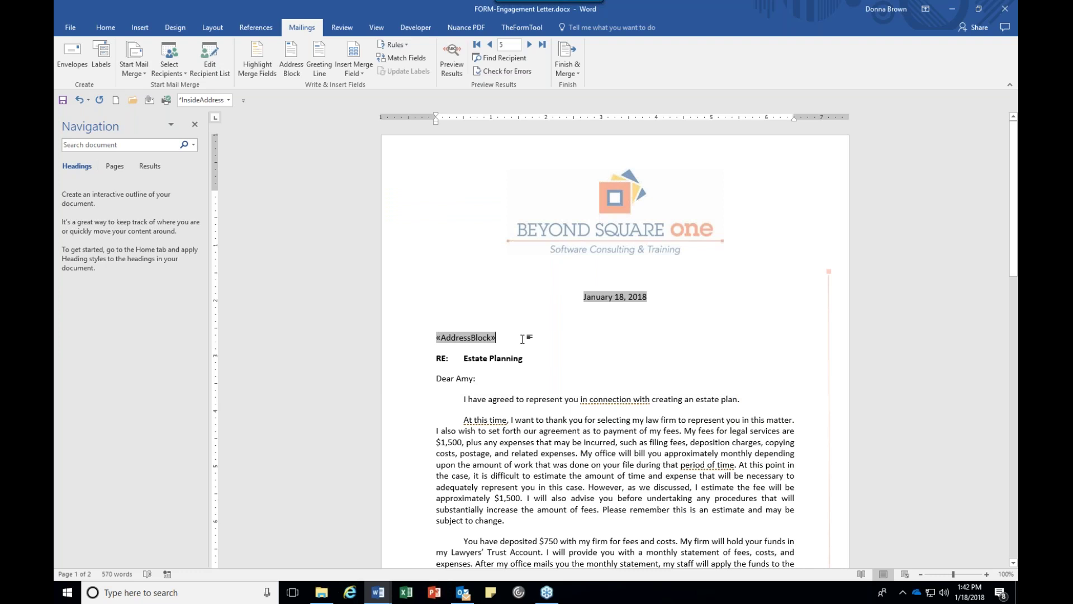
Delete the salutation text below the RE line, keeping its empty paragraph.
click(467, 360)
key(Down)
key(Delete)
key(Delete)
key(Delete)
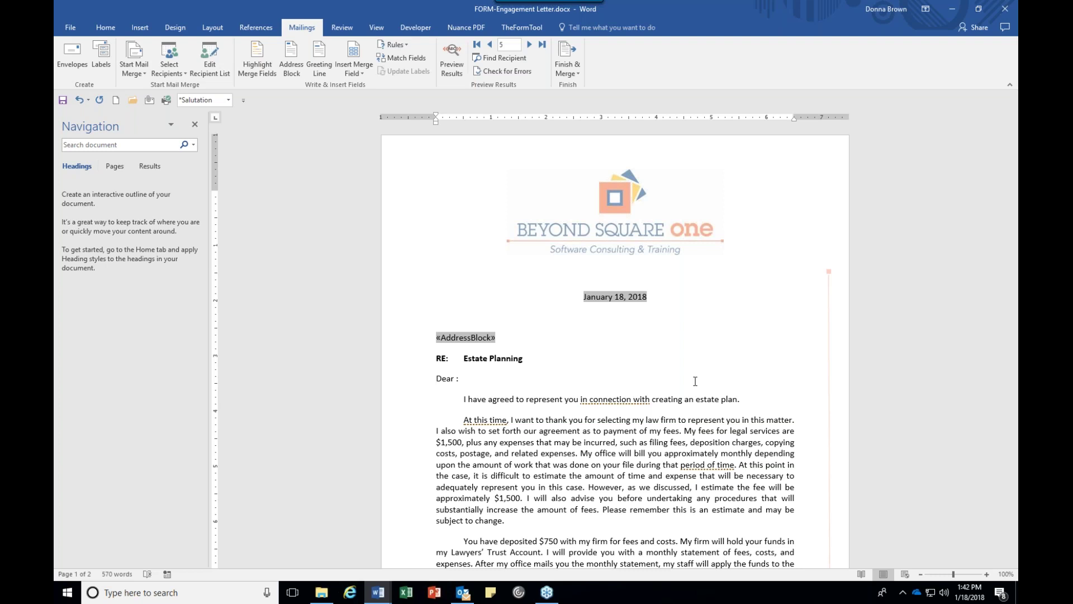
key(shift+End)
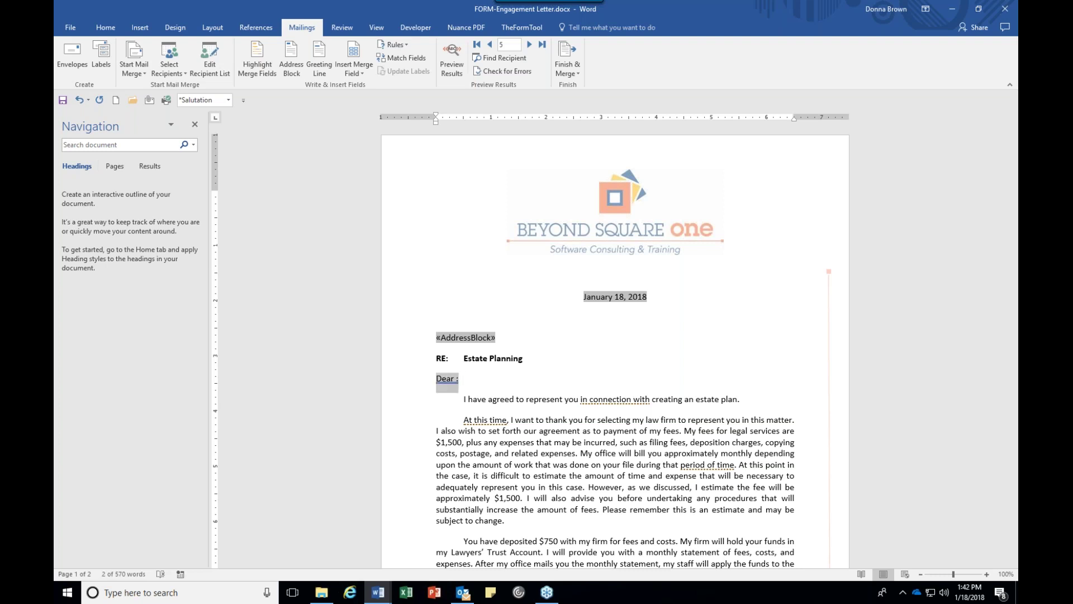
key(Delete)
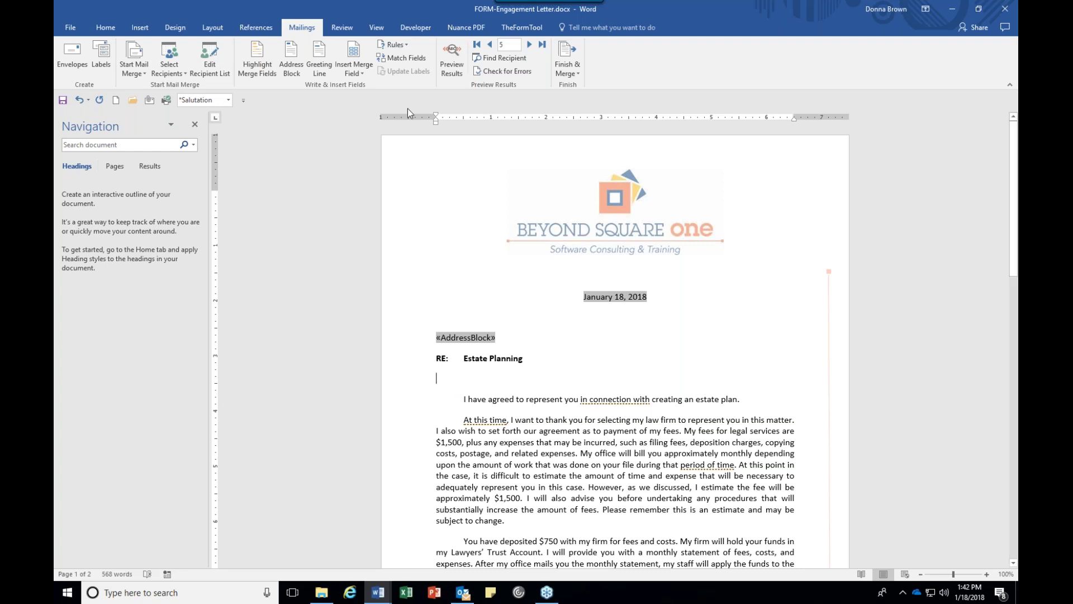
Insert a greeting line below the RE line with Dear, the first-name-only format and a colon.
click(322, 69)
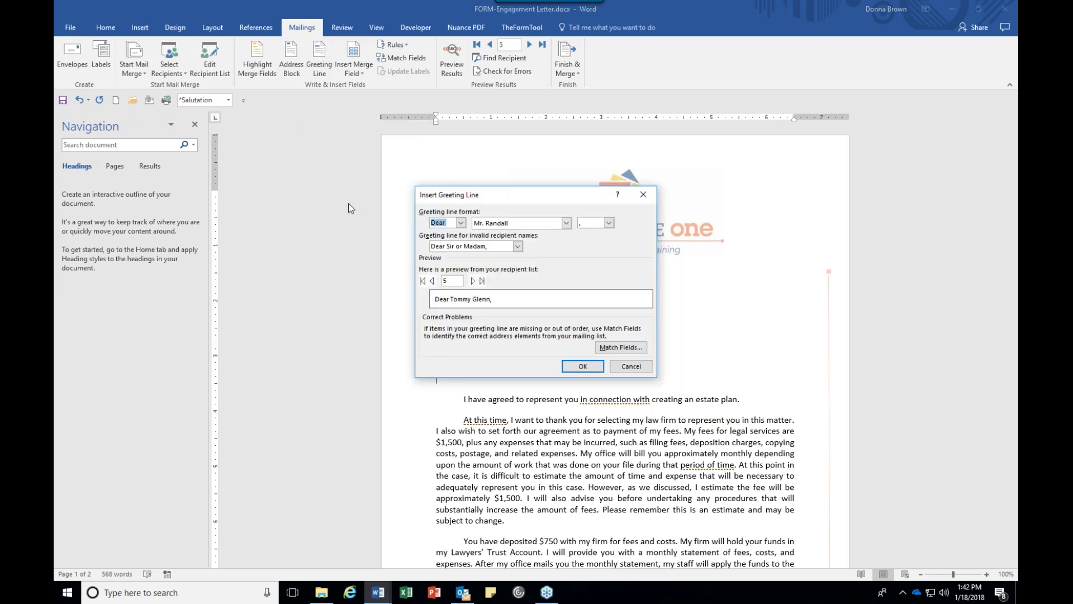
click(461, 222)
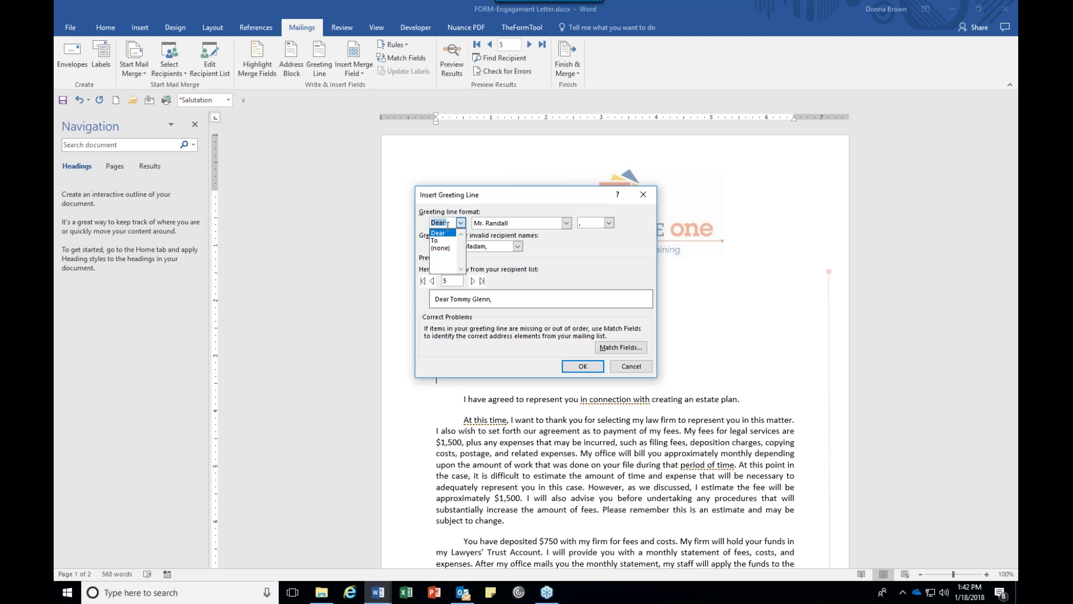
click(440, 233)
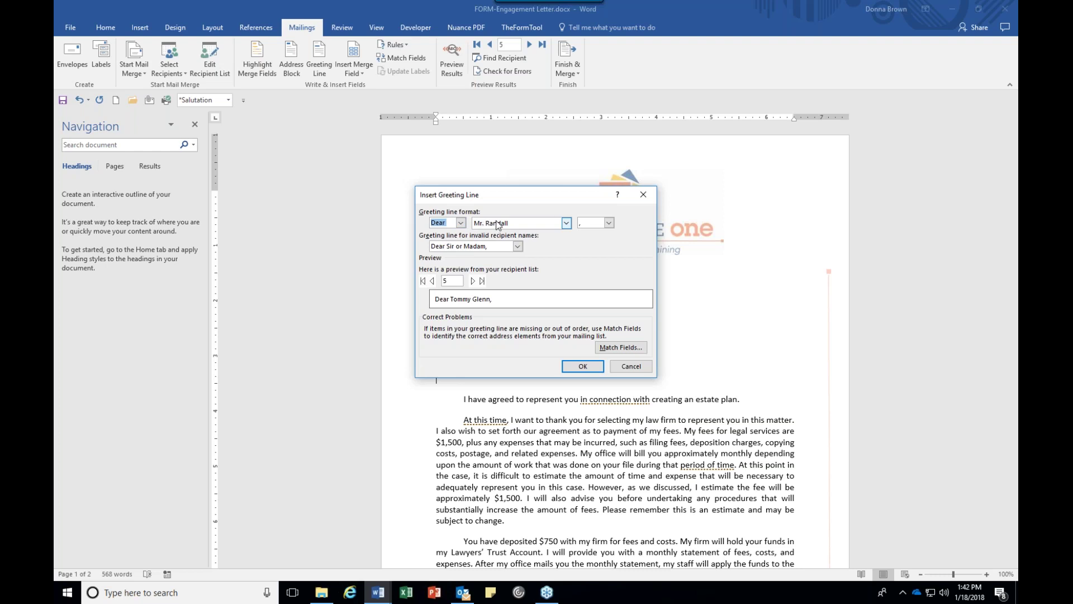
click(566, 222)
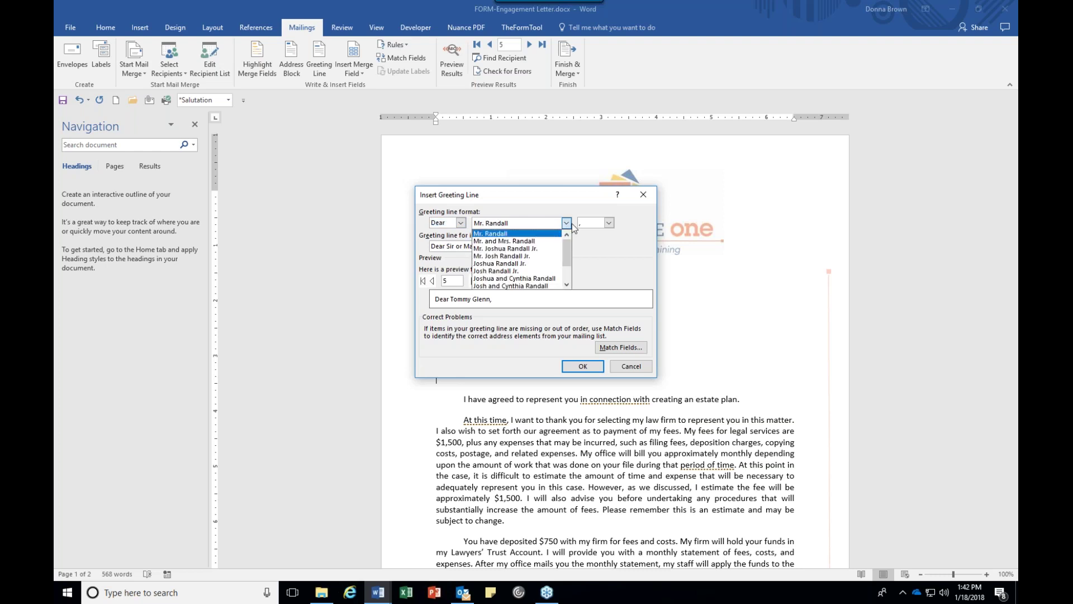
click(567, 285)
click(487, 279)
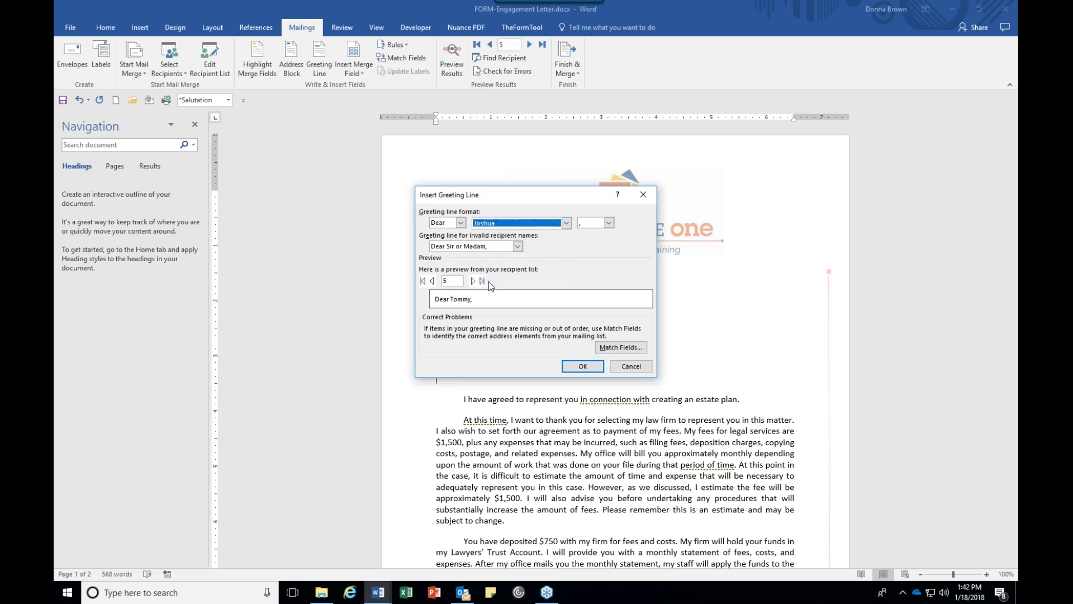
click(609, 222)
click(587, 241)
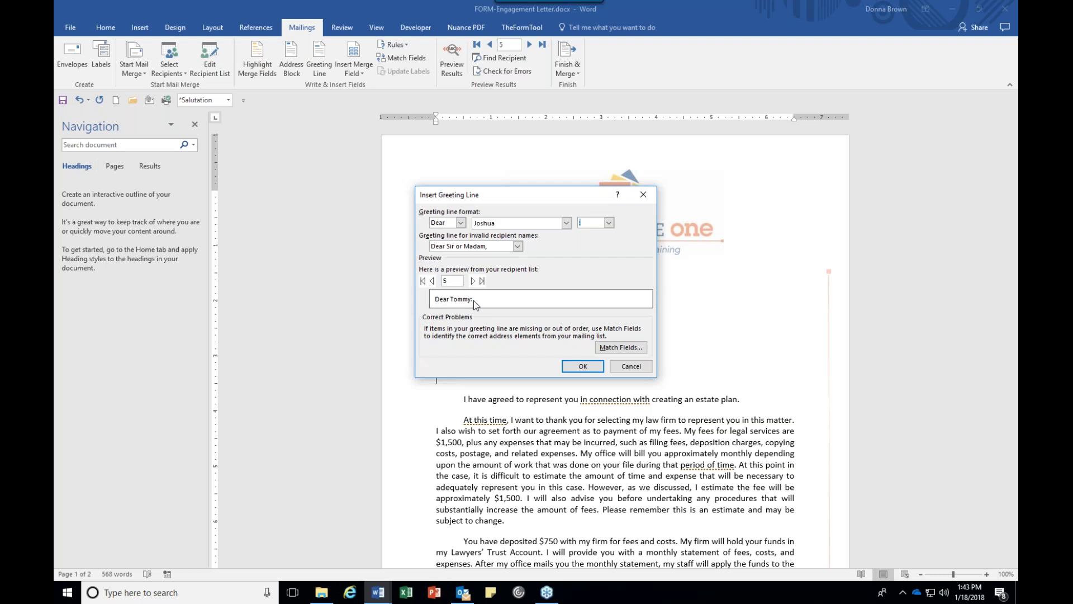
click(581, 367)
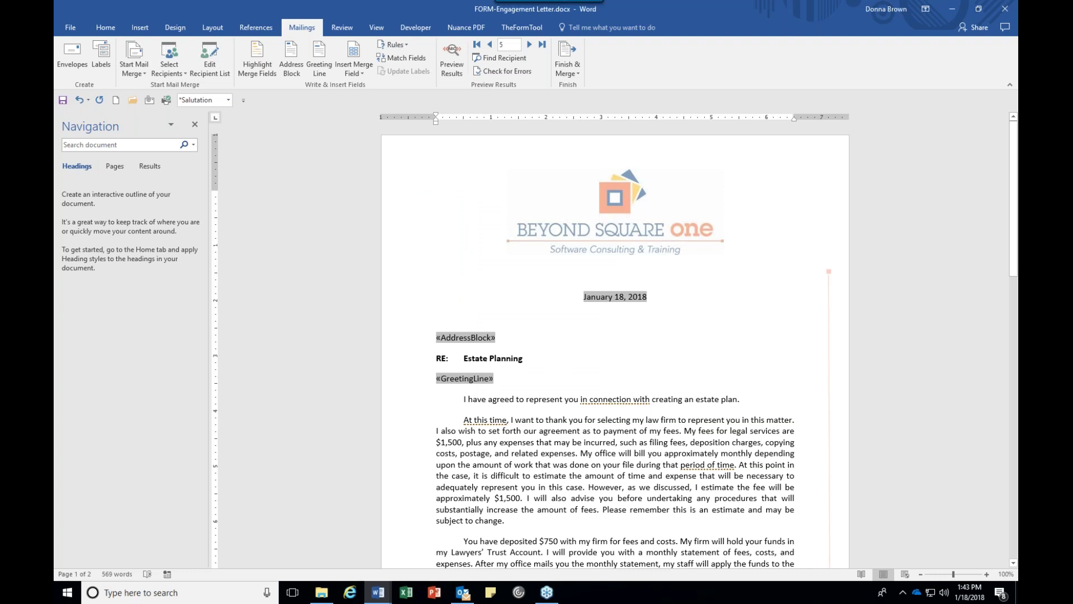
Replace the [Recipient] placeholder in the page 2 header with the Display_name merge field and return to the letter body.
scroll(509, 371, down, 2)
scroll(509, 371, down, 6)
scroll(509, 371, down, 7)
click(461, 398)
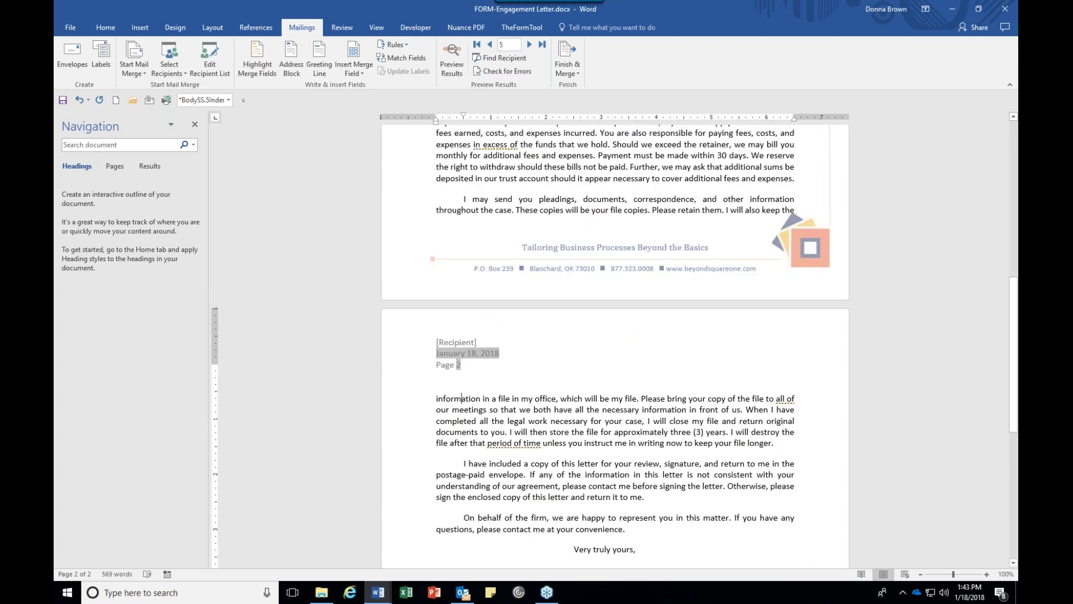
double_click(687, 370)
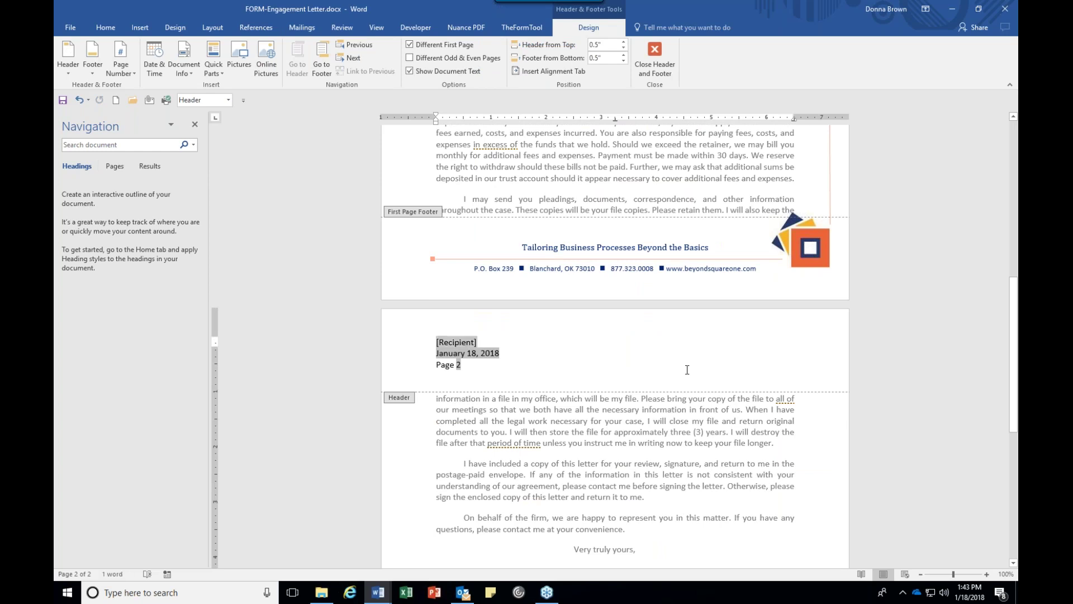
key(Delete)
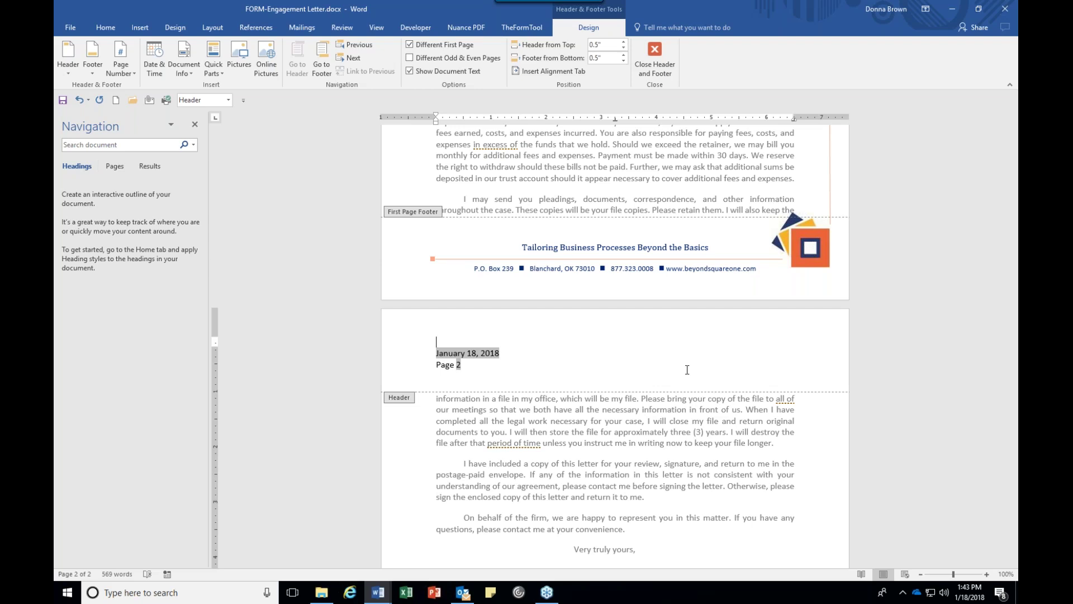
click(299, 30)
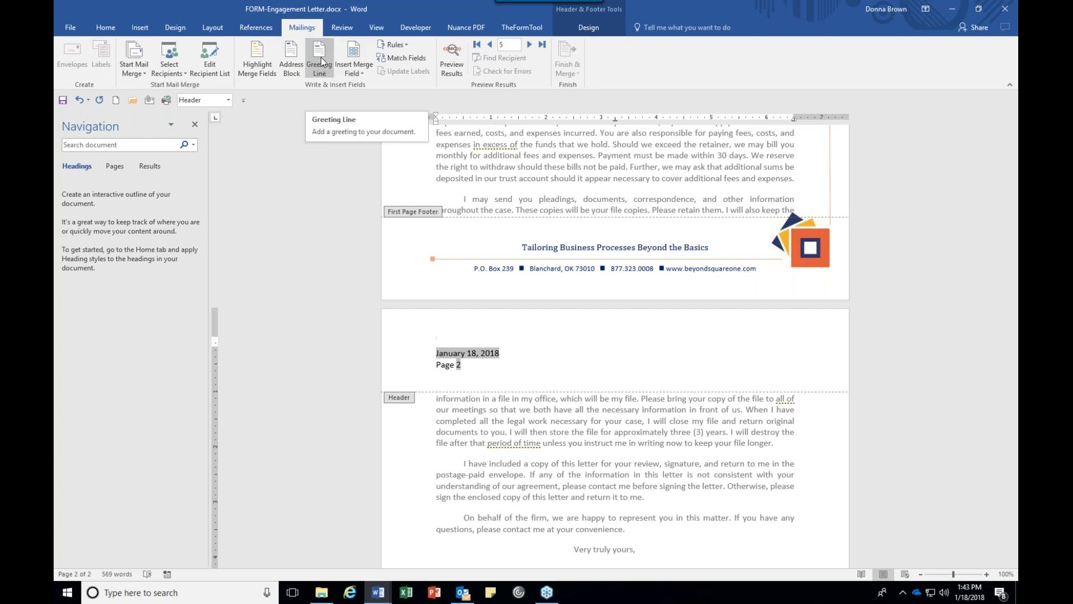
click(363, 72)
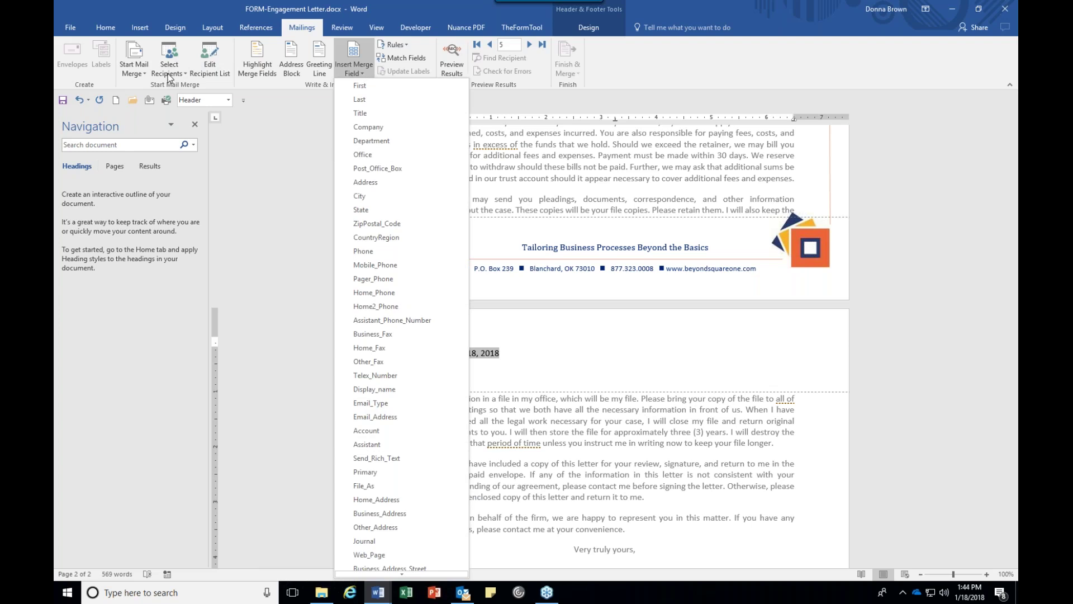
click(377, 390)
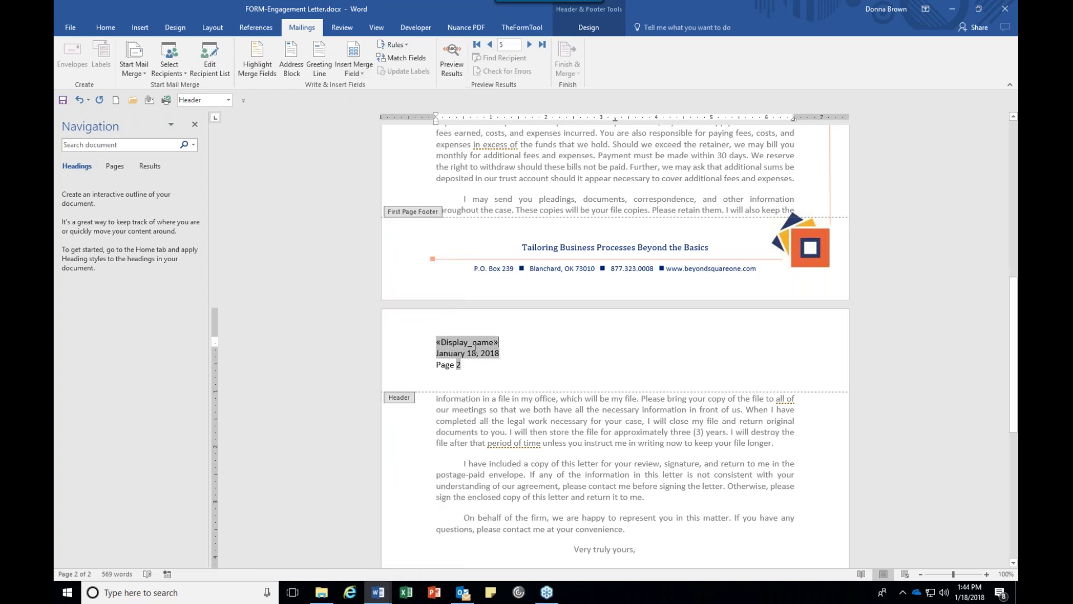
double_click(571, 480)
Replace the client's name in the consent paragraph with the Display_name merge field.
scroll(573, 478, down, 5)
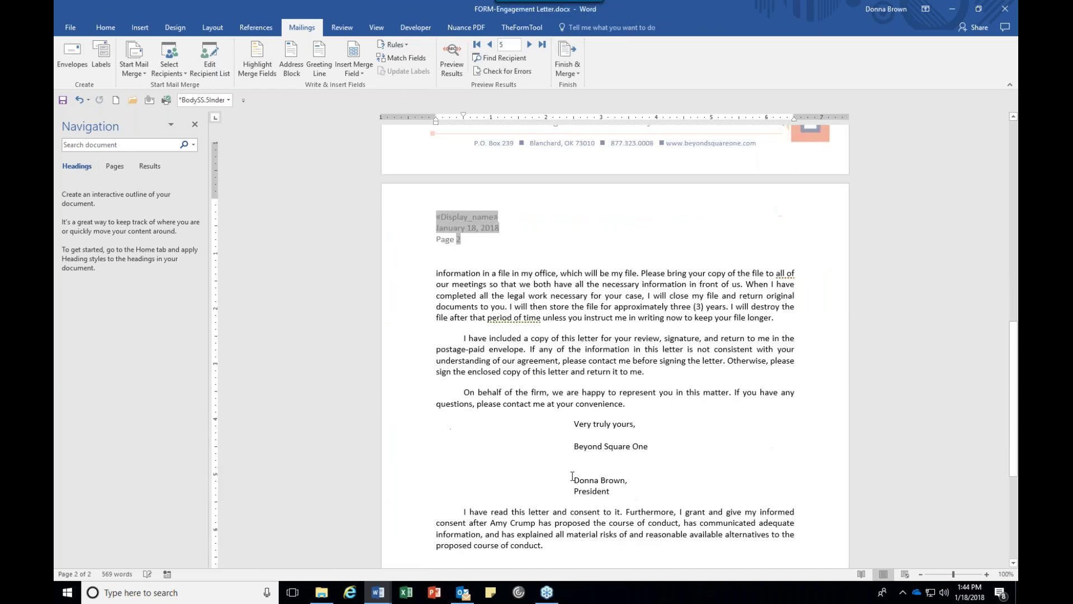
scroll(572, 476, down, 1)
double_click(524, 429)
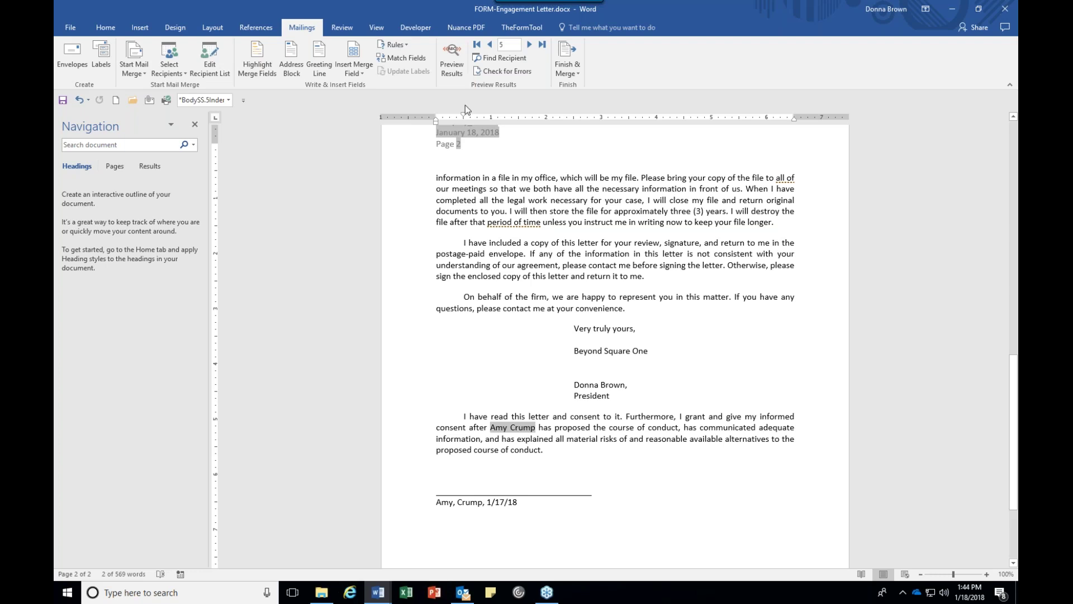
click(354, 68)
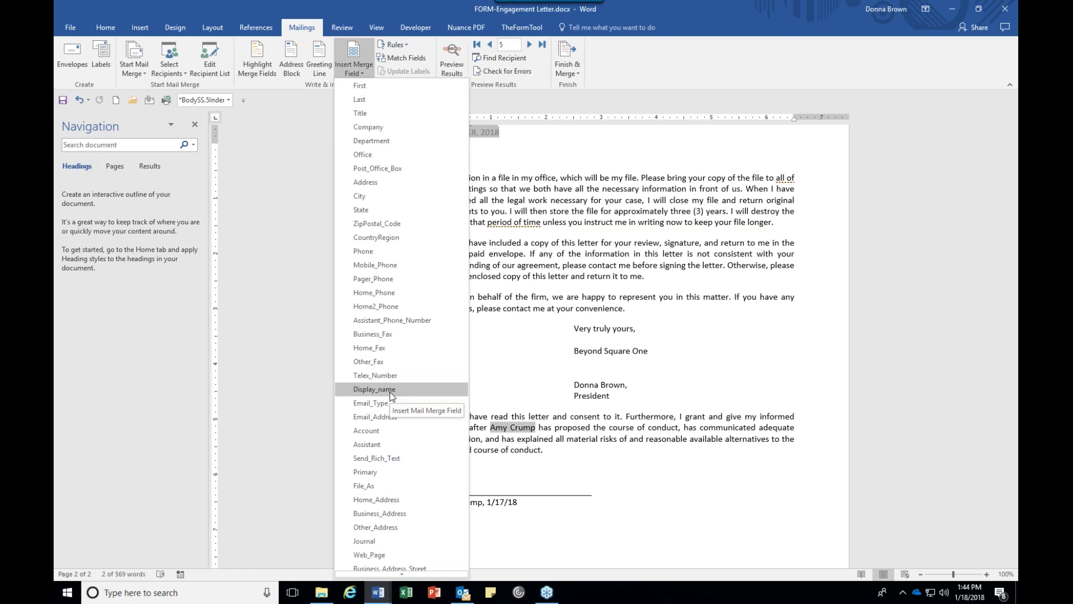
click(373, 389)
Replace the client's name below the signature line with the Display_name merge field, keeping the comma and date, and save the letter.
click(437, 502)
drag(437, 502, 482, 501)
key(Delete)
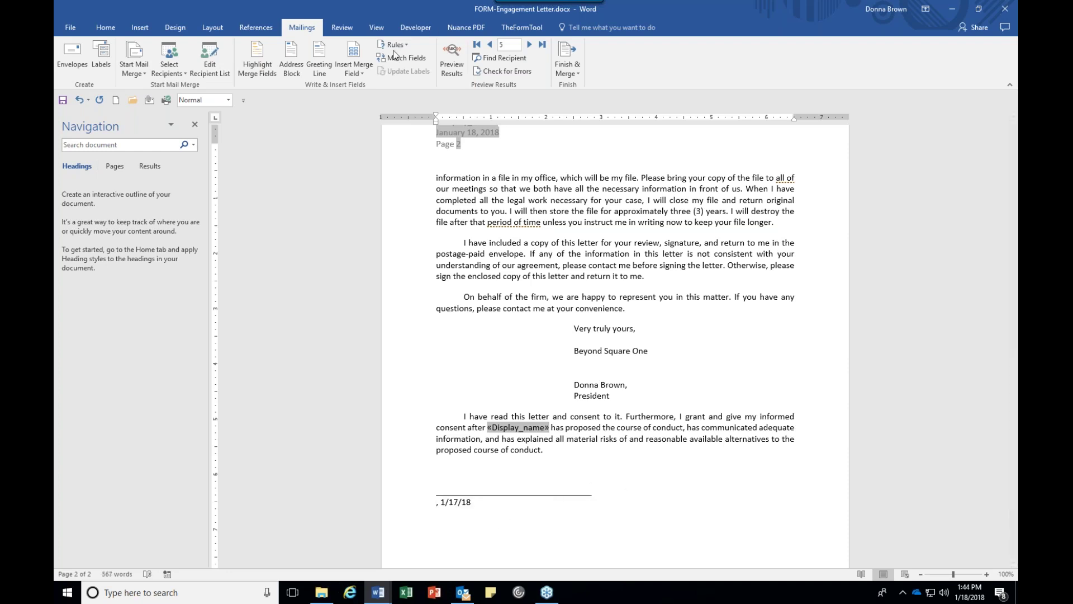
click(363, 66)
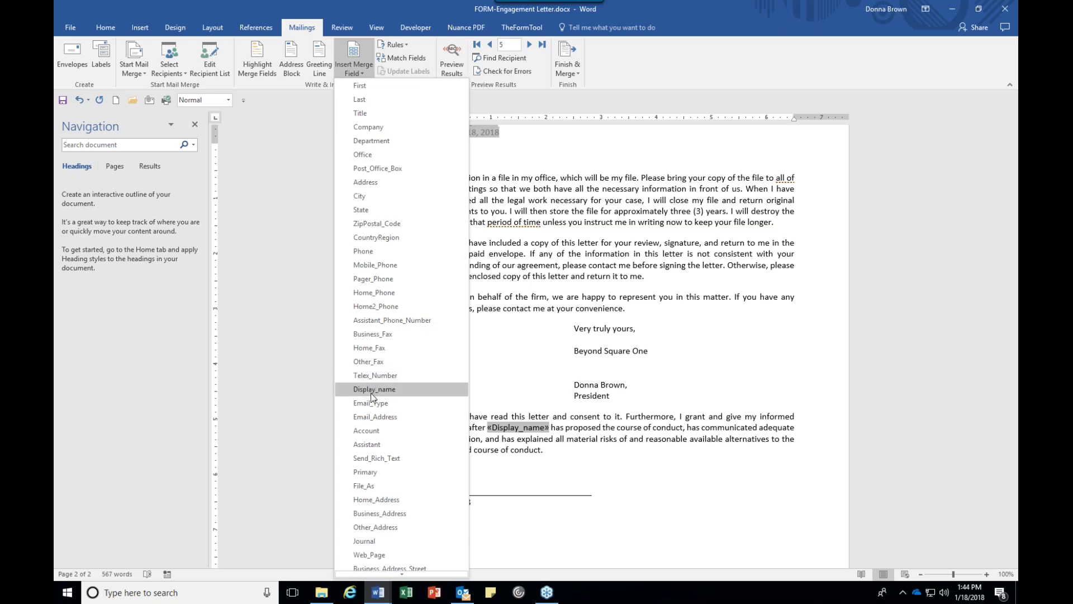
click(373, 389)
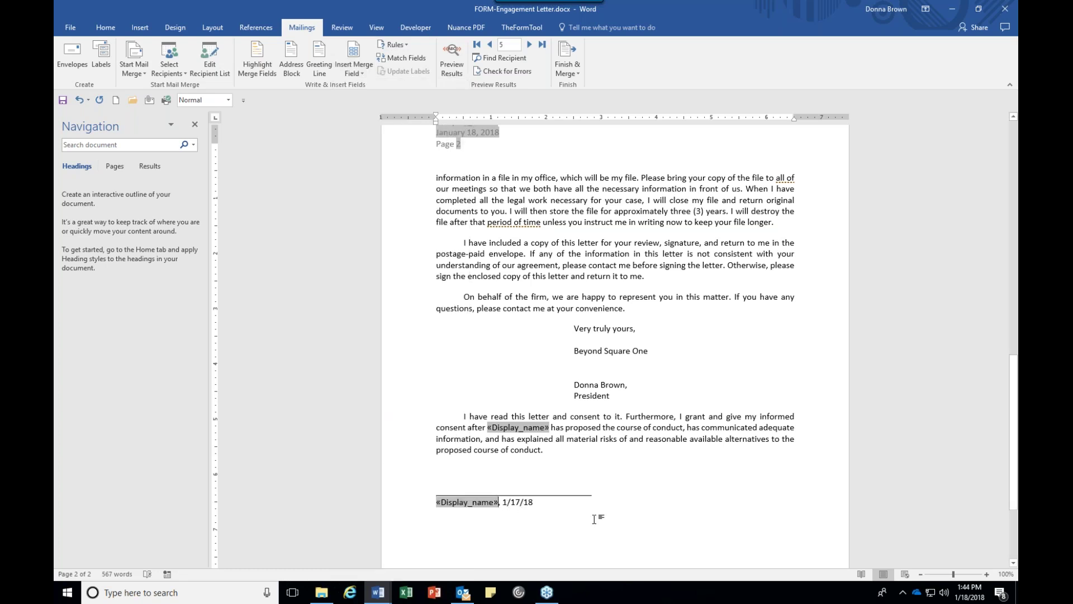
key(ctrl+s)
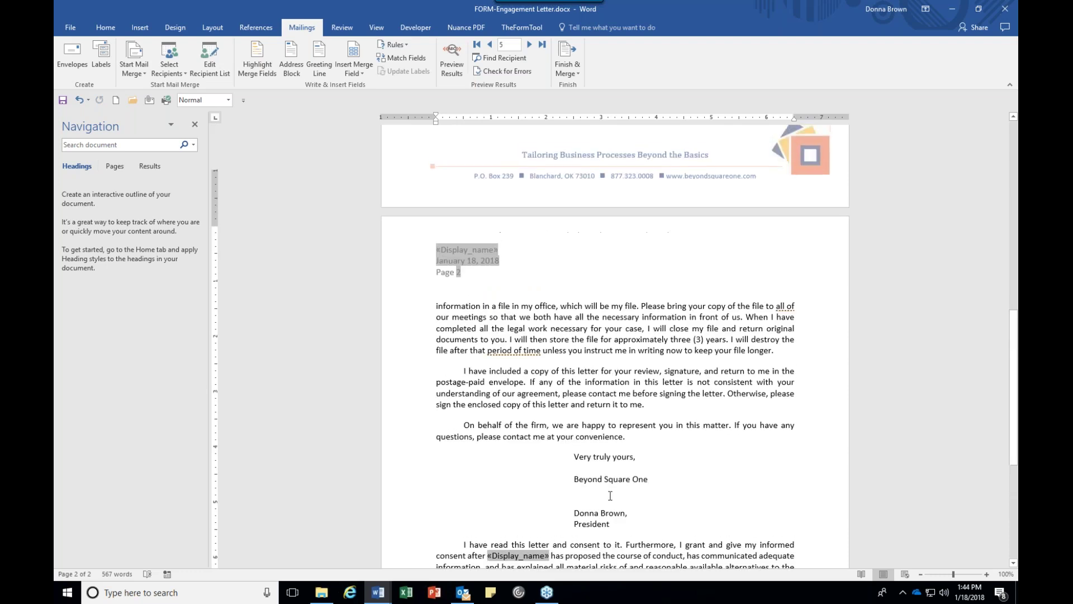
Replace the typed date below the signature line with an automatically updating date in the 1/18/18 format and save the form.
double_click(528, 474)
key(Left)
key(Left)
key(Left)
key(shift+End)
key(Delete)
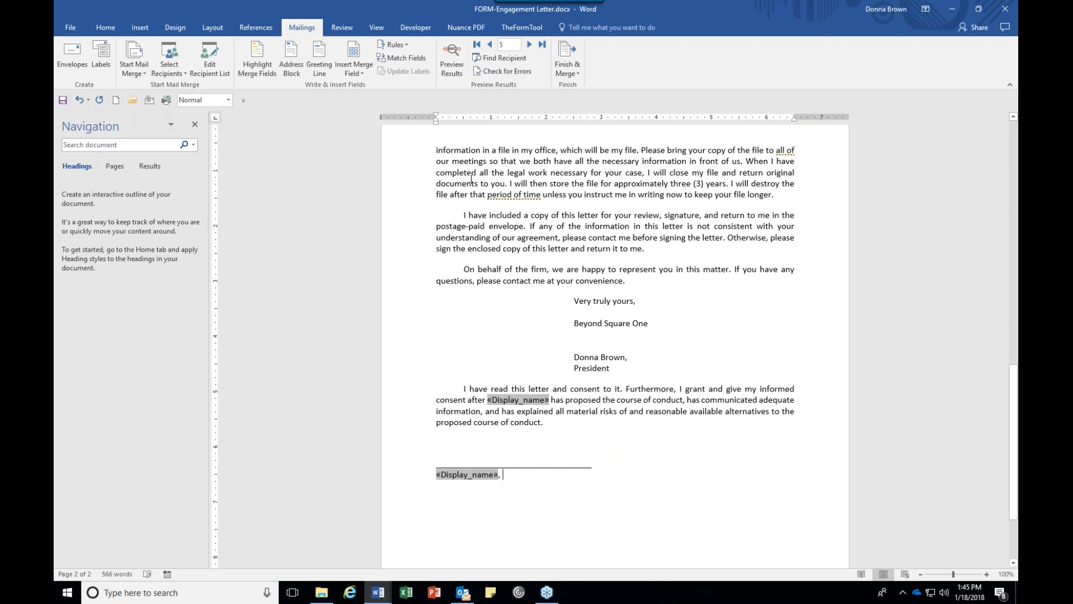
click(153, 24)
click(800, 58)
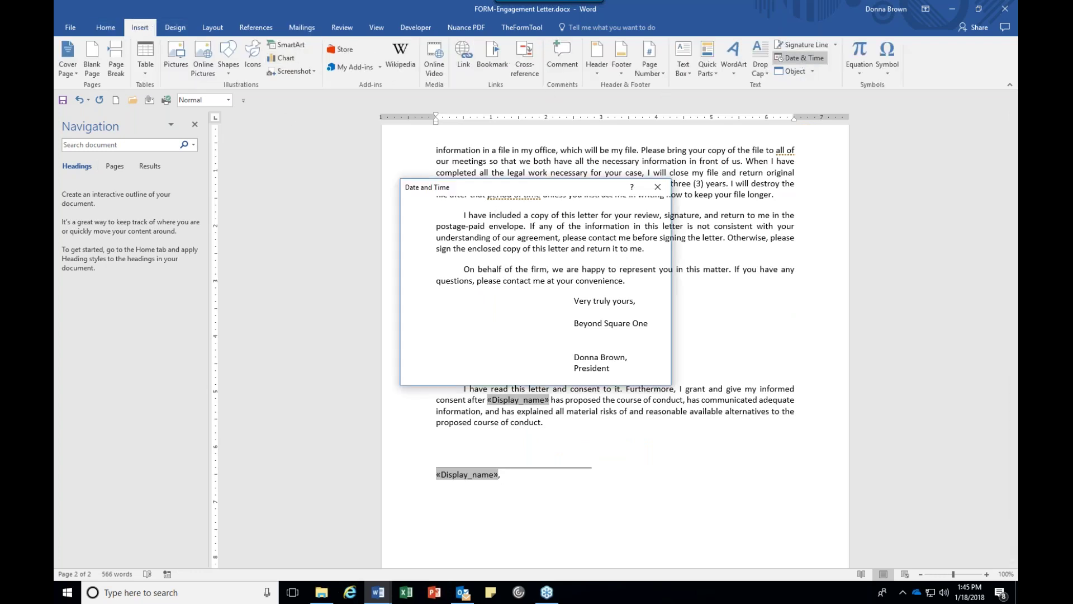
click(411, 237)
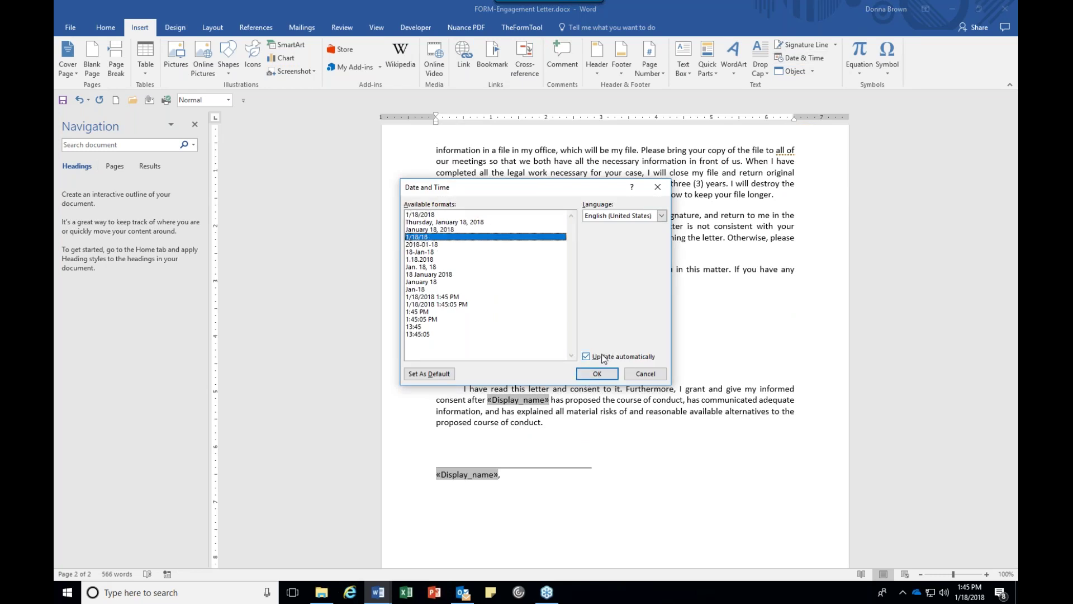
click(597, 374)
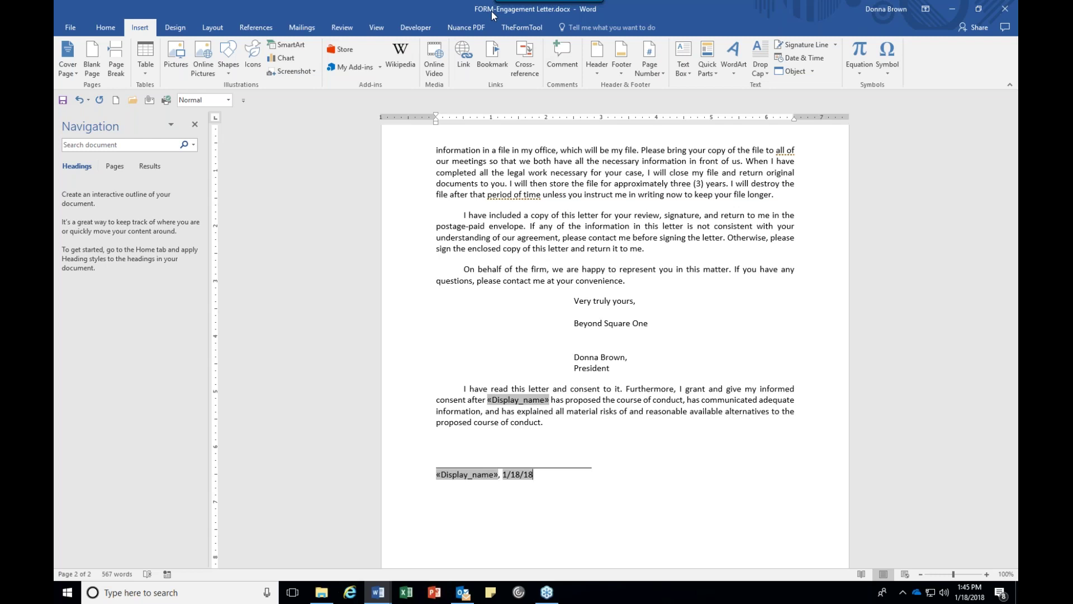
click(66, 101)
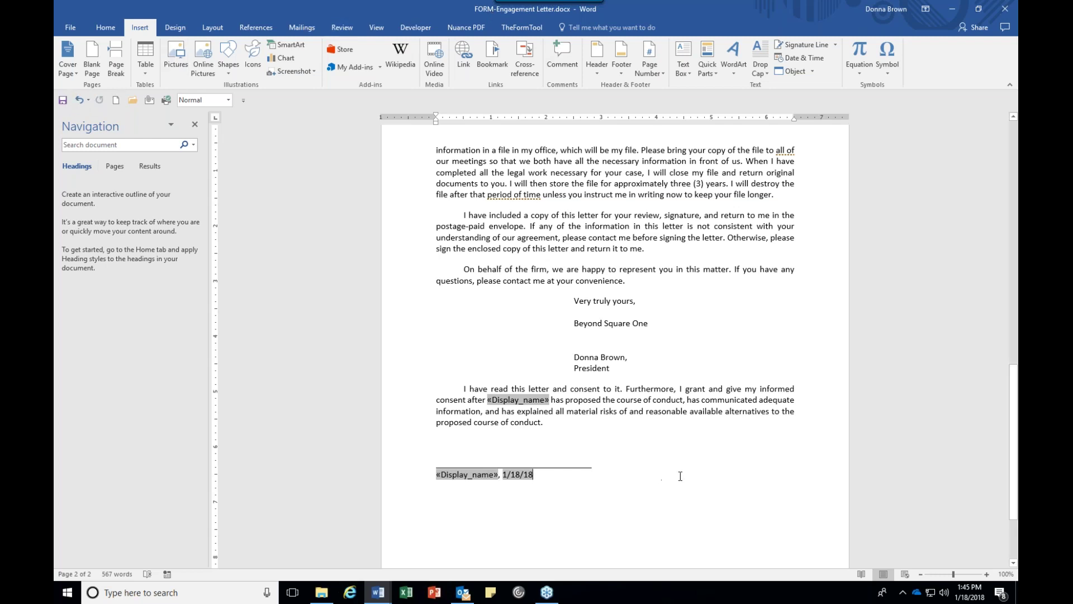
Preview the merge results and check the merged fields in the address, greeting, page 2 header, consent paragraph and signature line.
scroll(683, 478, up, 5)
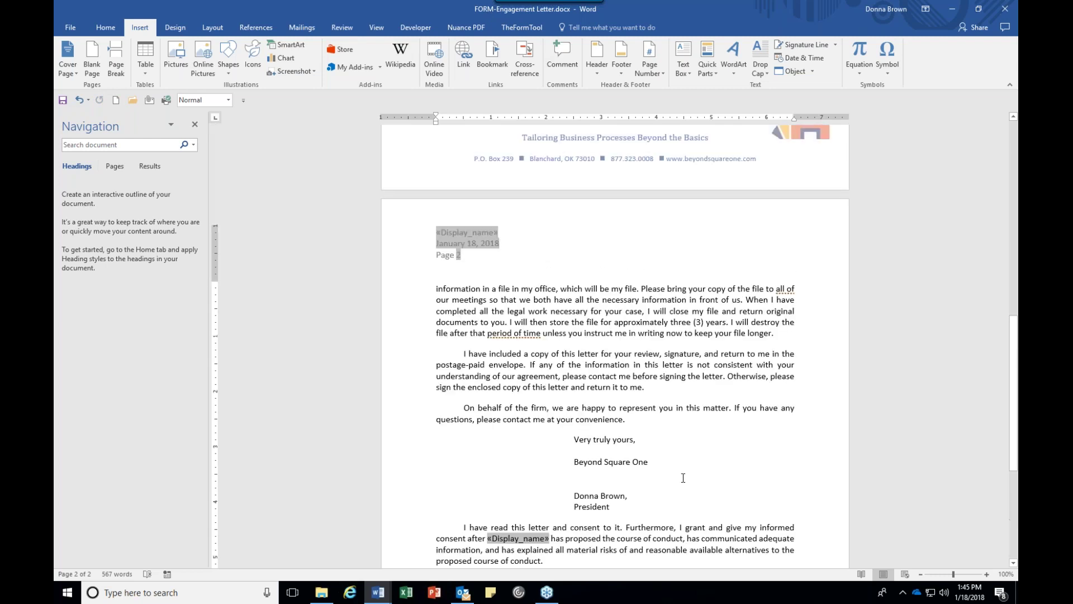
scroll(682, 475, up, 12)
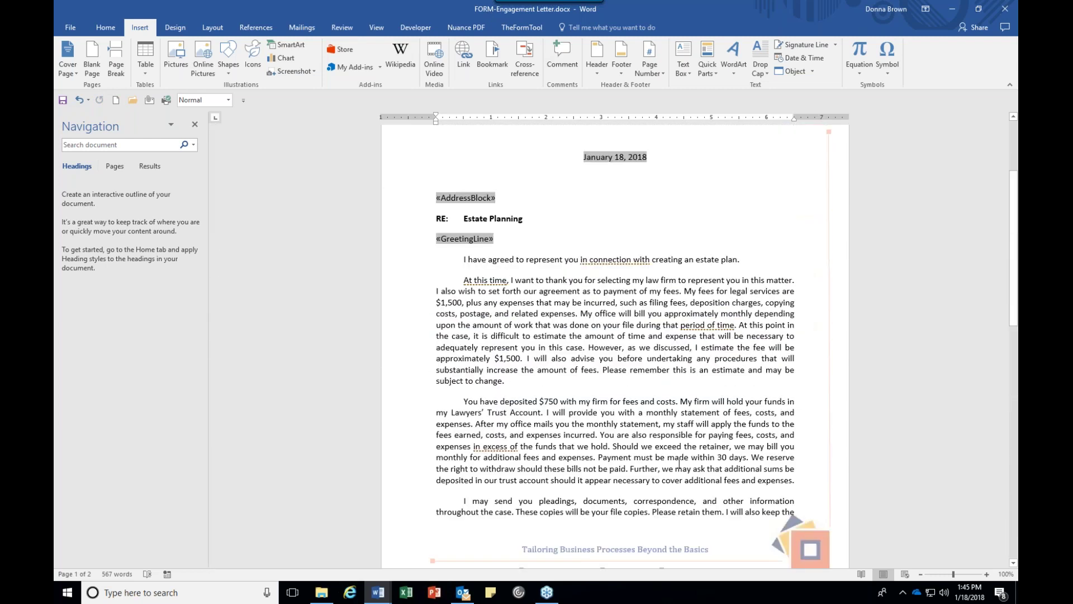
click(300, 28)
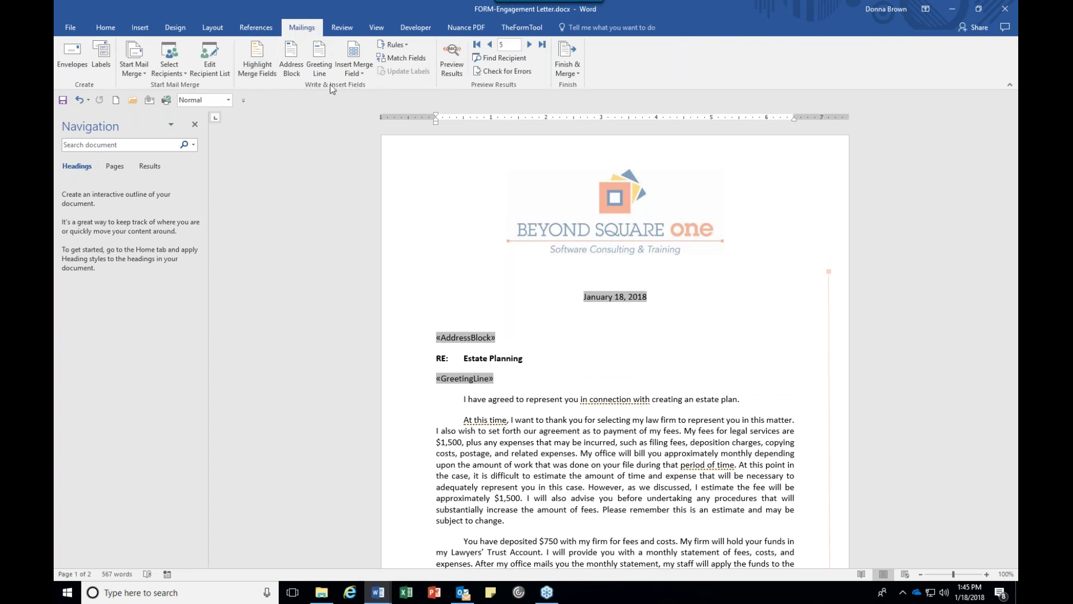
click(451, 69)
click(452, 69)
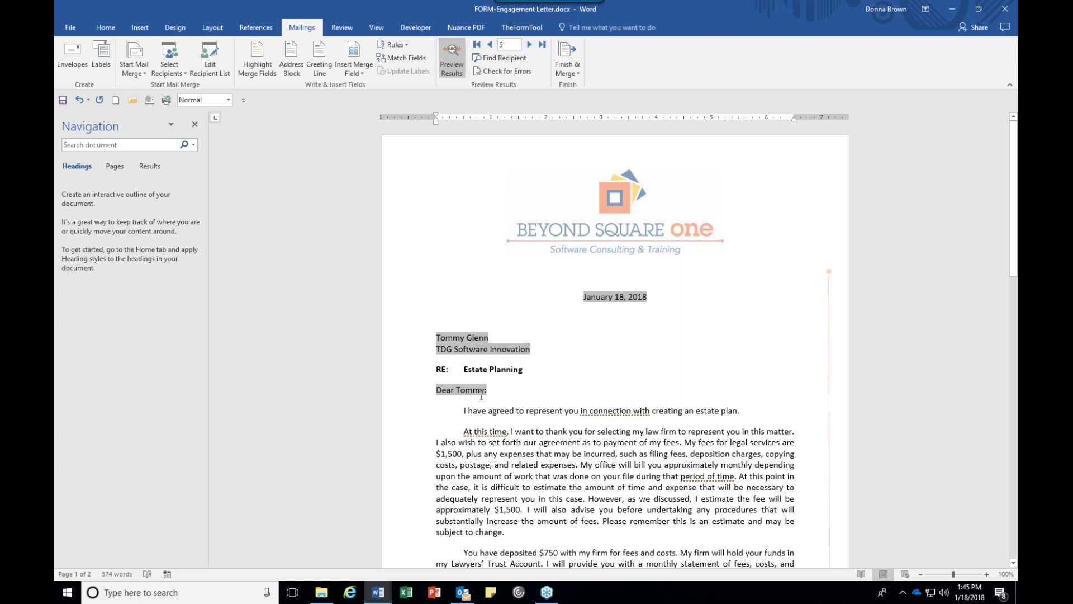
click(531, 391)
scroll(533, 392, down, 5)
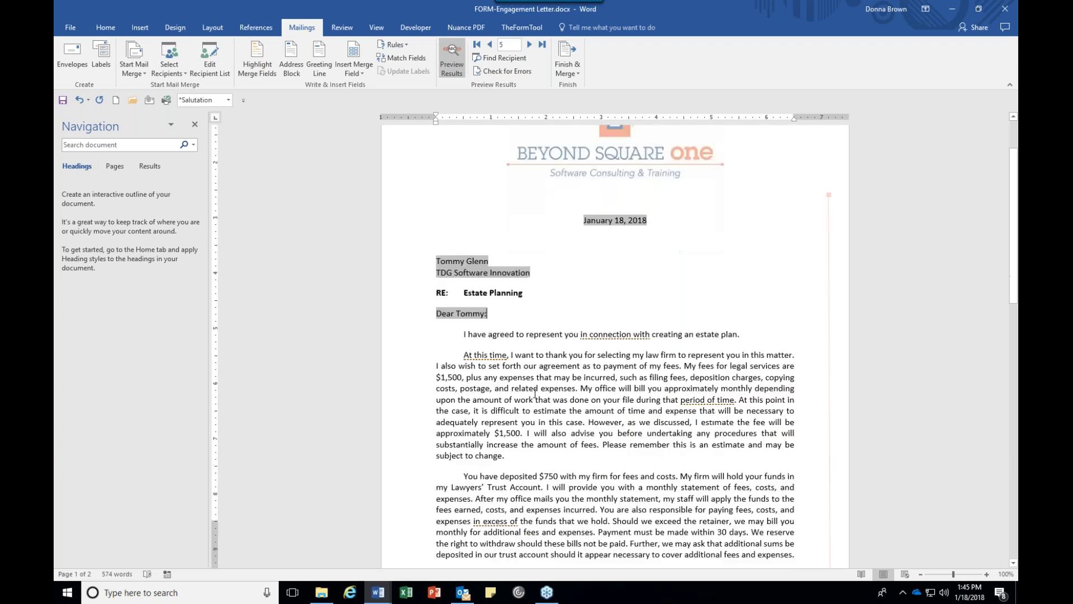
scroll(534, 393, down, 4)
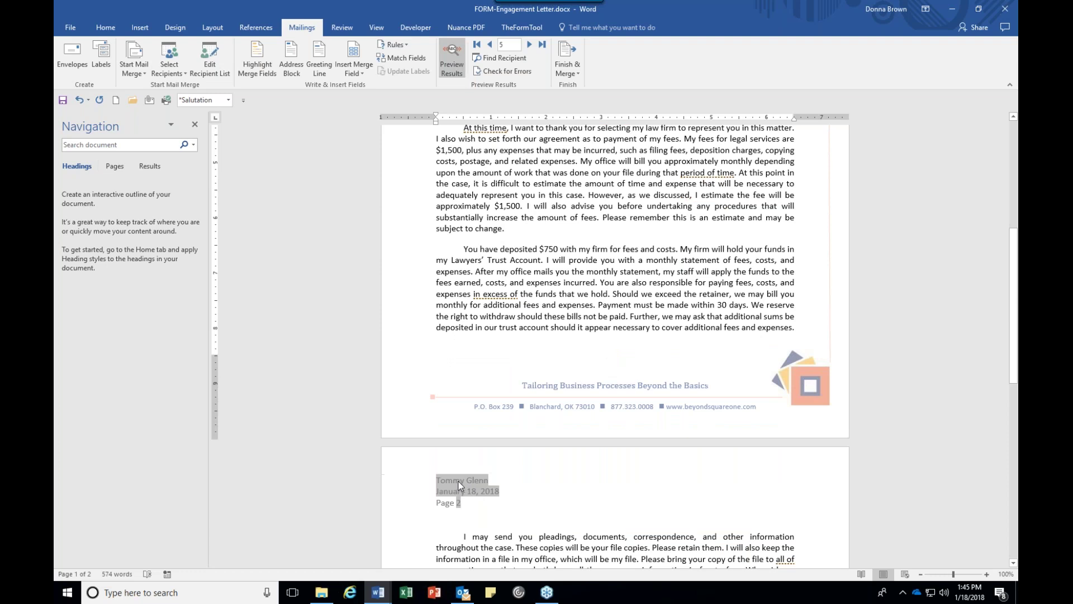
scroll(571, 473, down, 10)
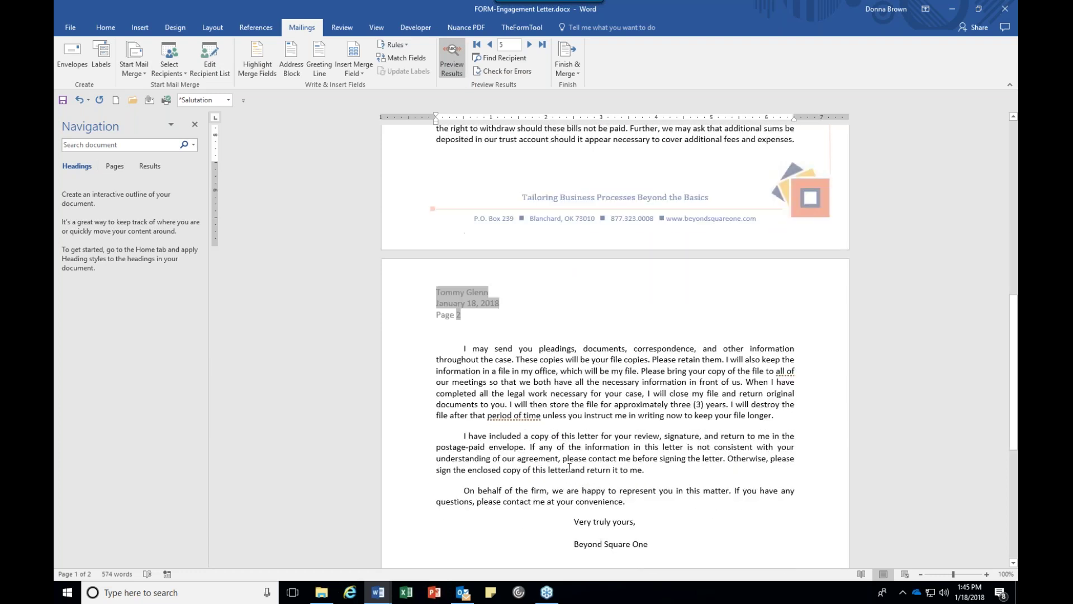
scroll(568, 468, down, 1)
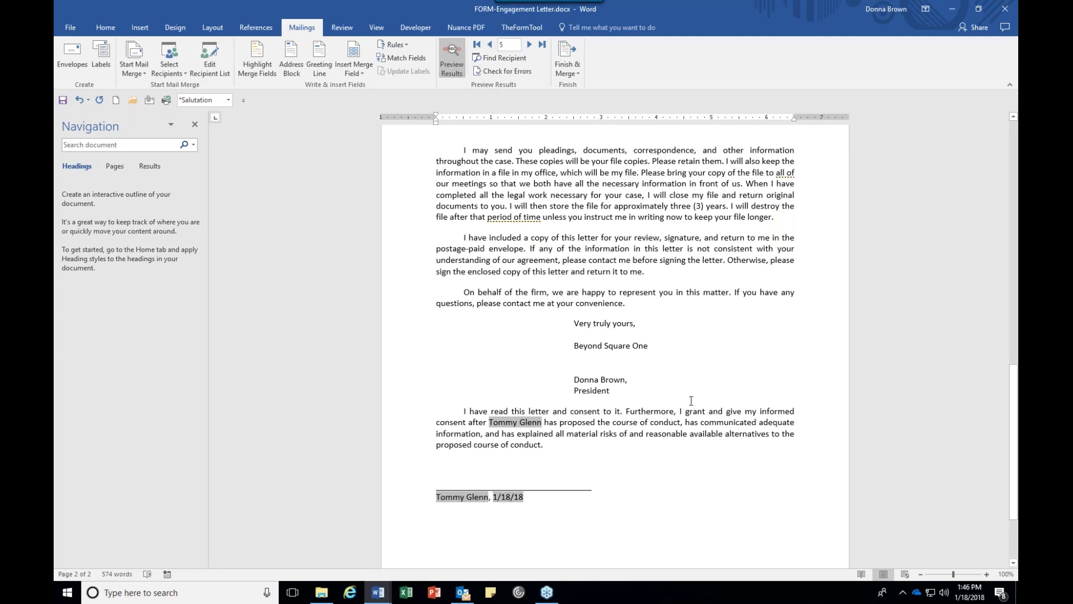
scroll(702, 400, up, 10)
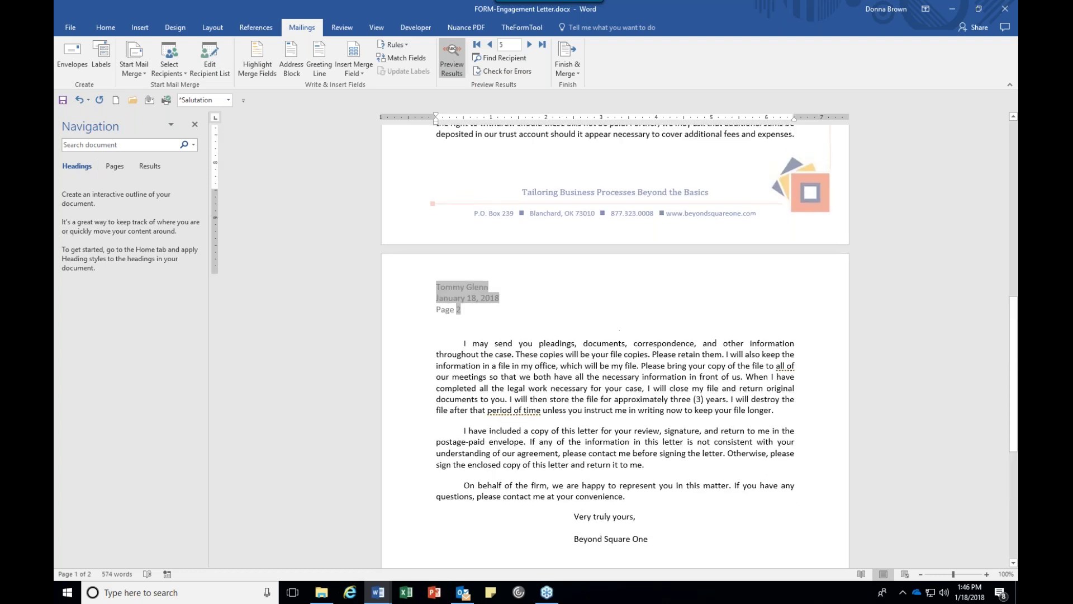
scroll(699, 392, up, 6)
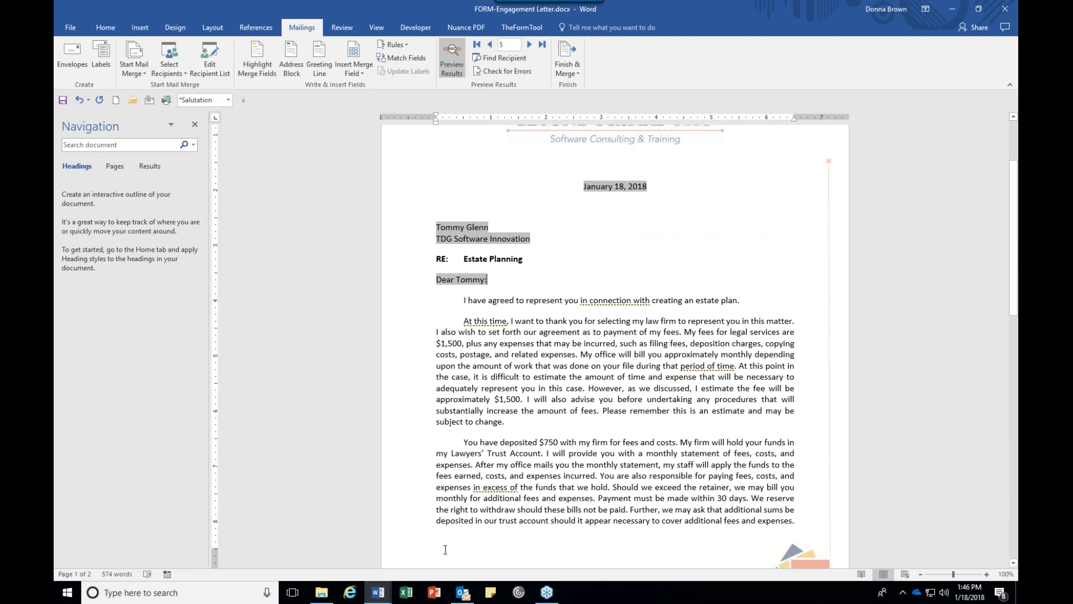
Switch to Outlook, mark the TDG Software Innovation contact's business address as the mailing address, and save and close the contact.
mouse_move(469, 596)
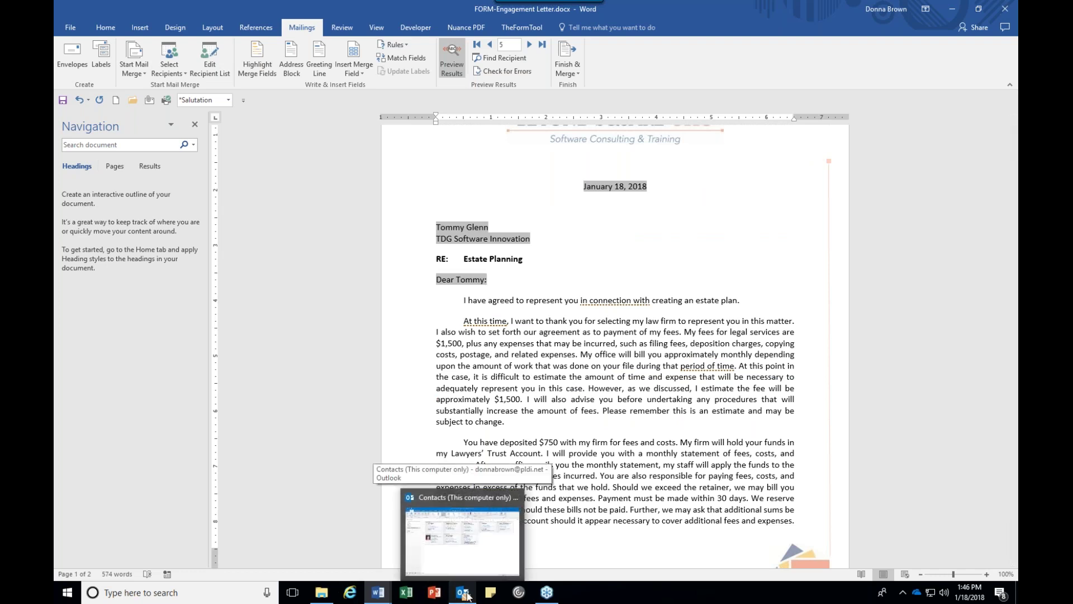
click(468, 596)
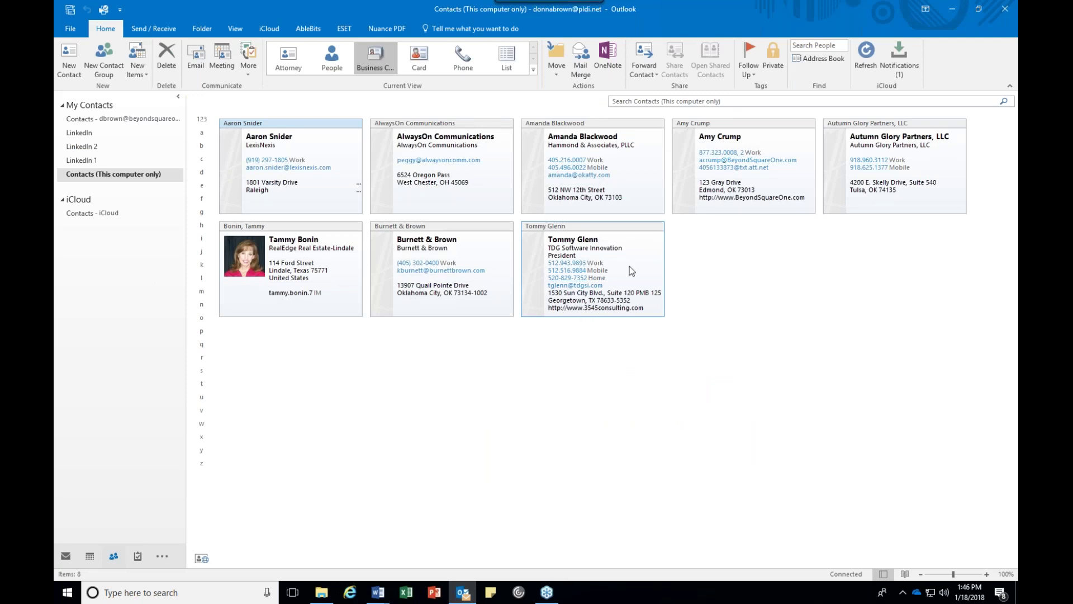
click(632, 226)
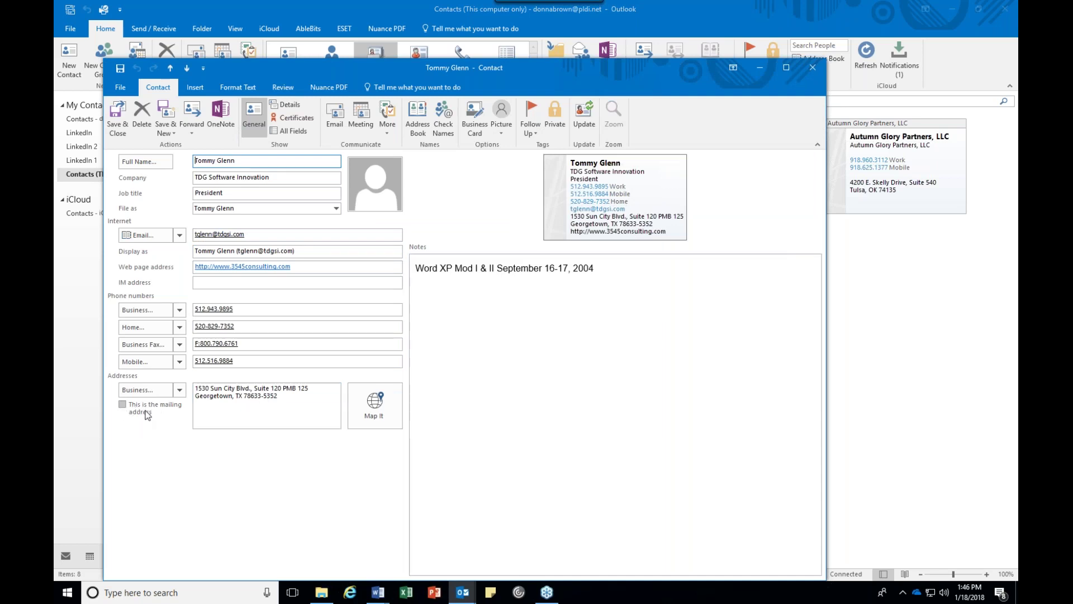
click(123, 405)
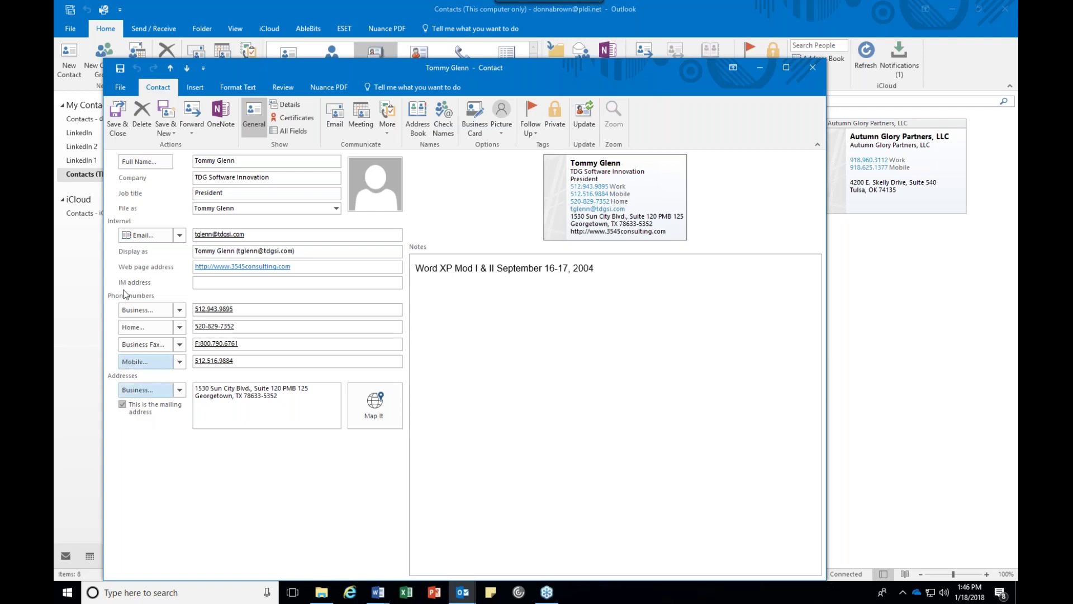
click(114, 119)
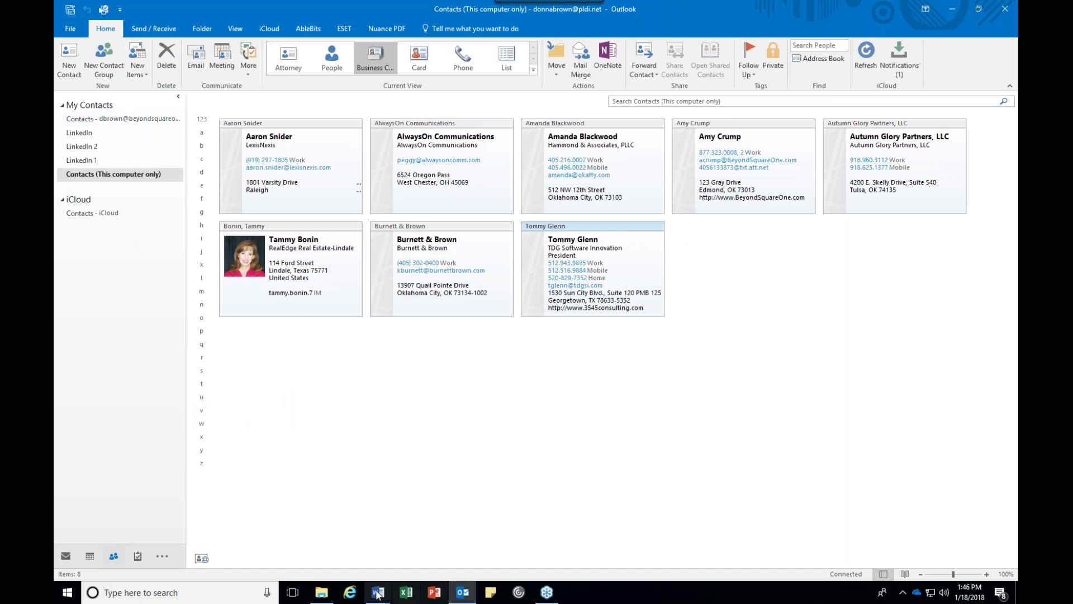
Return to the form in Word and reload the recipients from Contacts (This computer only), including only the TDG Software Innovation contact.
mouse_move(377, 594)
click(430, 548)
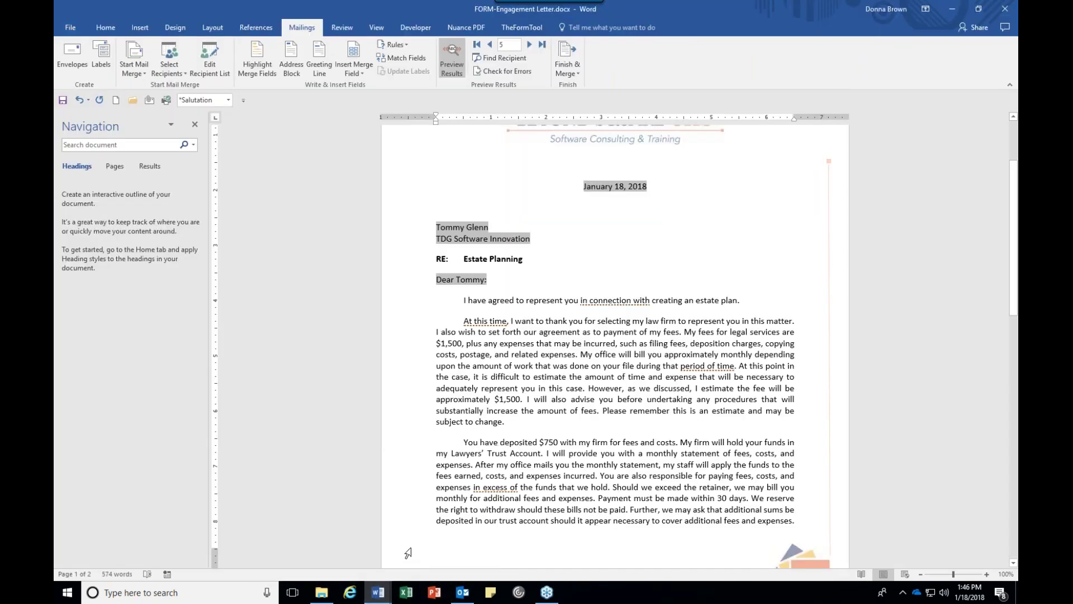
click(449, 61)
click(451, 68)
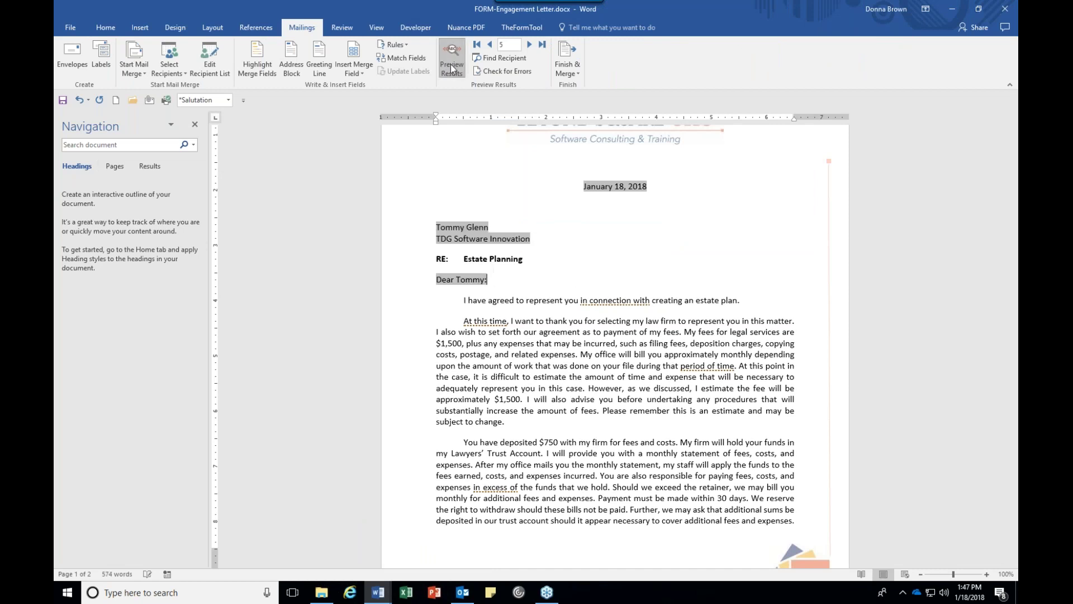
click(170, 75)
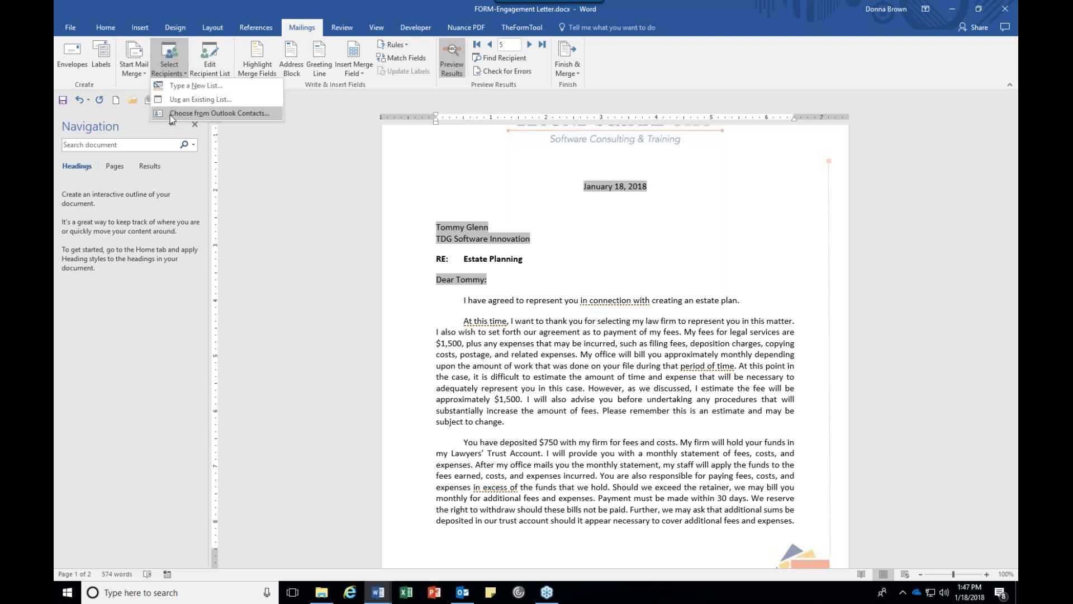
click(169, 114)
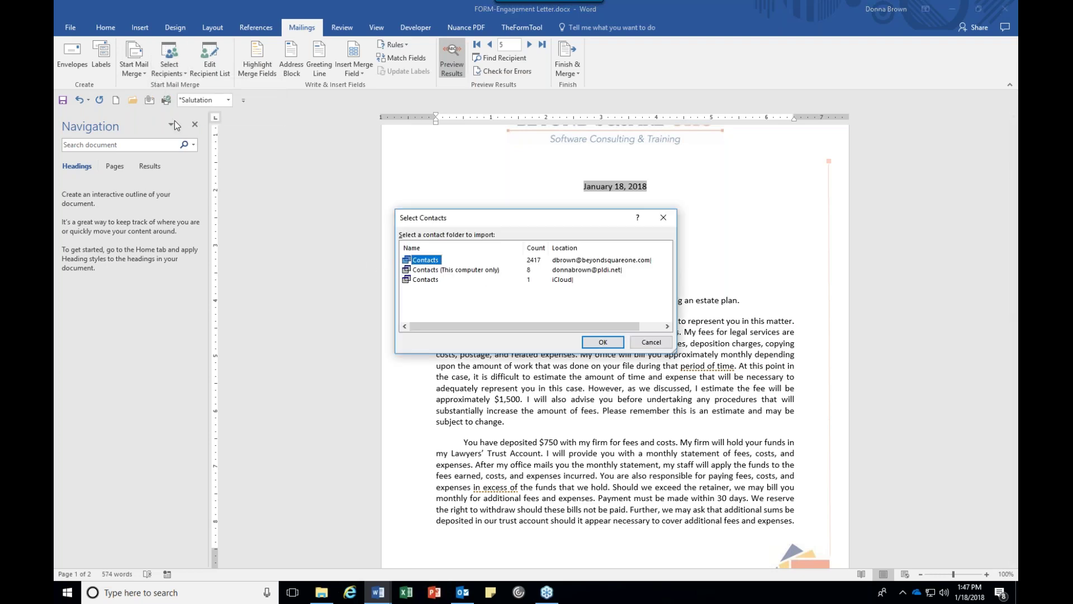
click(431, 269)
click(612, 342)
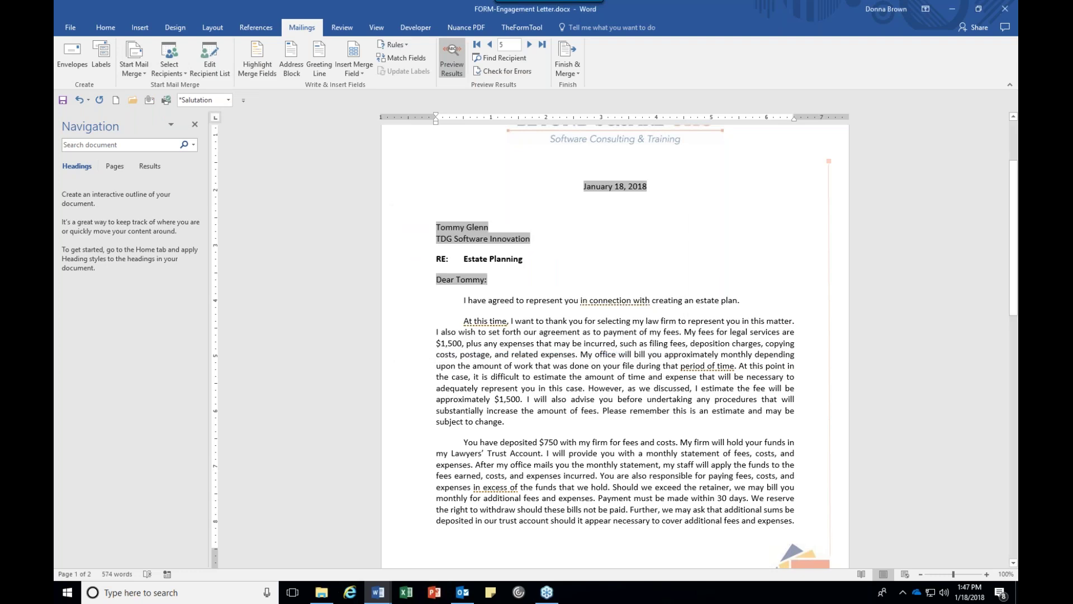
click(435, 195)
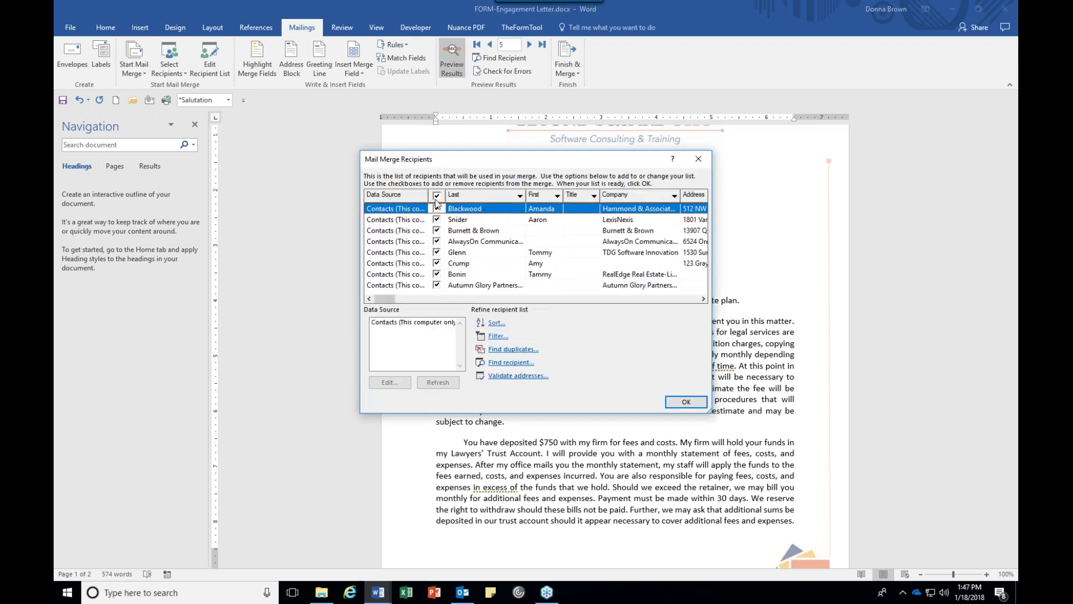
click(443, 254)
click(686, 401)
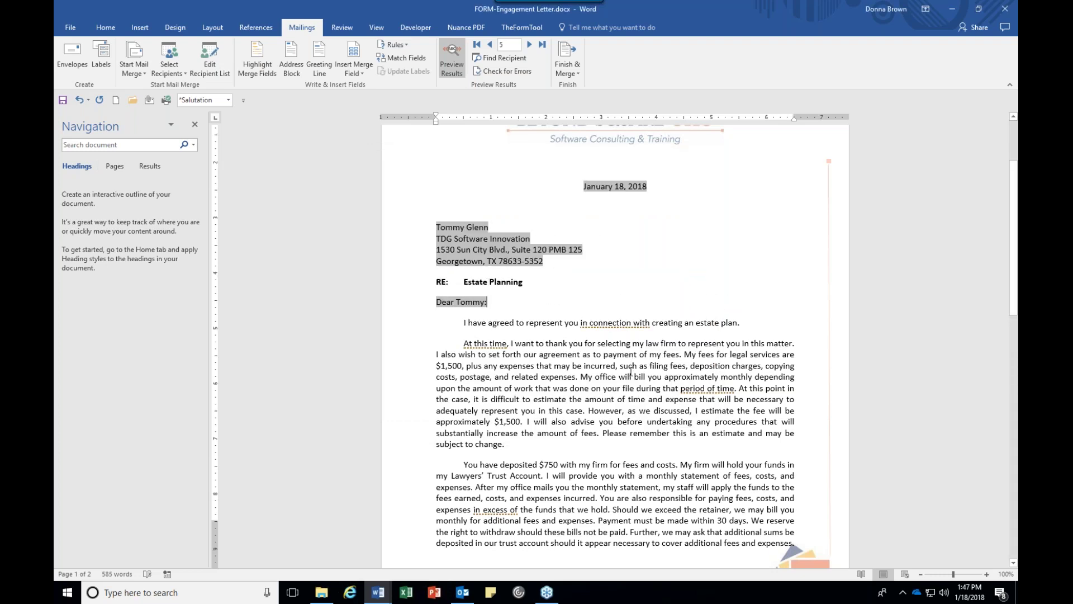
Review the previewed letter from the address block through the page 2 header and body.
scroll(630, 374, down, 1)
scroll(630, 373, down, 10)
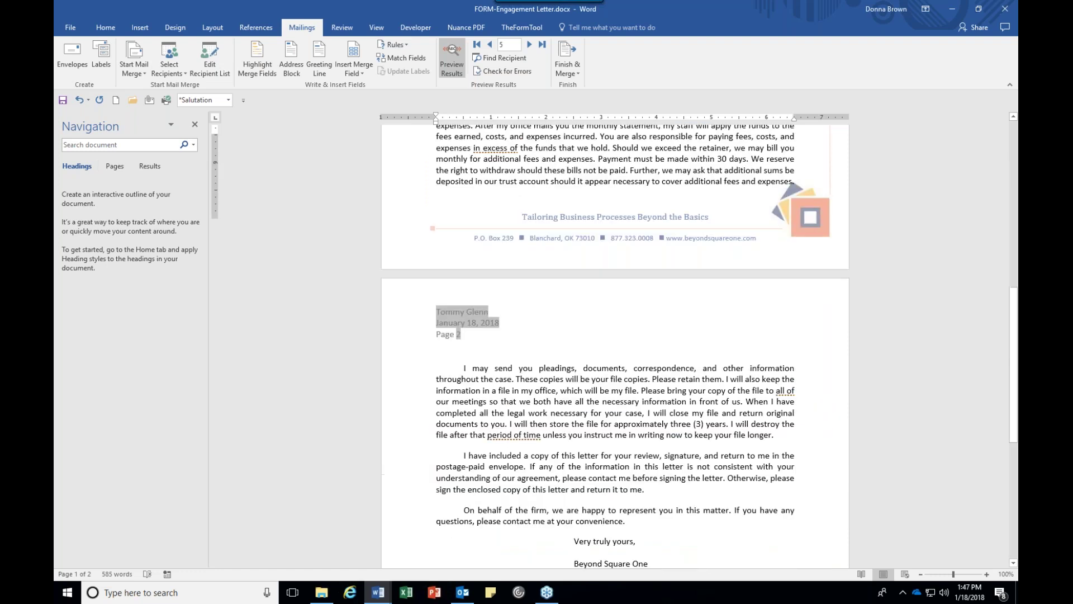
scroll(628, 373, up, 5)
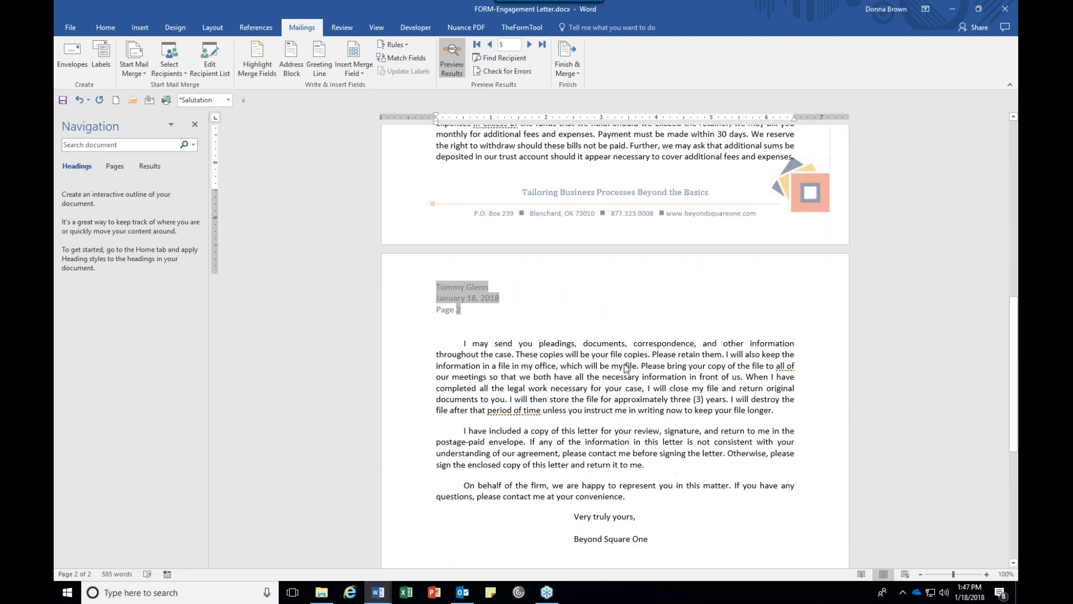
scroll(626, 367, up, 11)
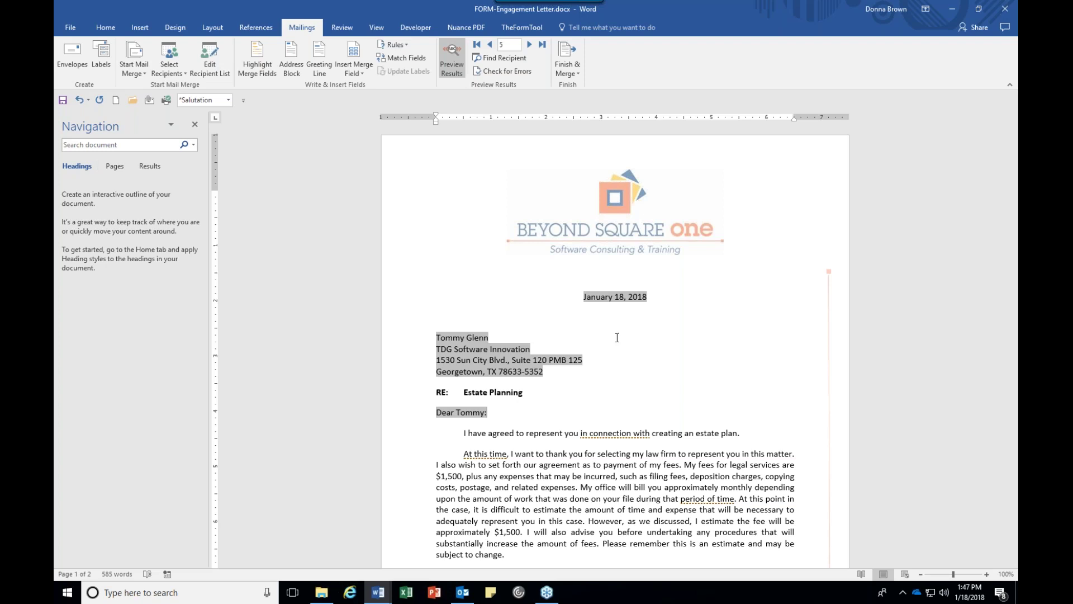
Reload Contacts (This computer only) as recipients, including only the Hammond & Associates, LexisNexis, TDG Software Innovation and RealEdge Real Estate contacts.
click(171, 68)
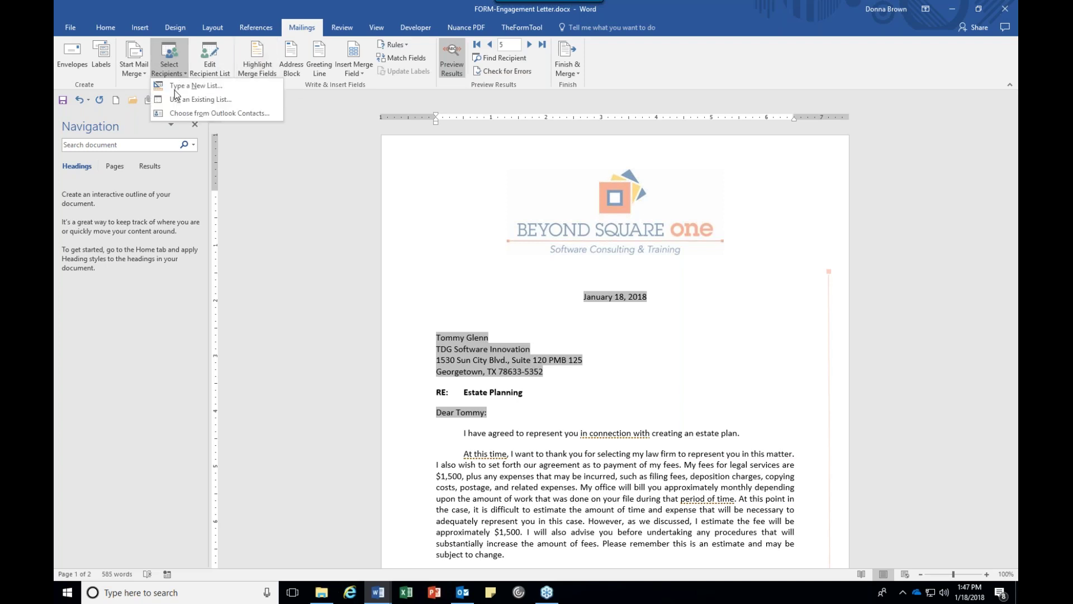
click(184, 100)
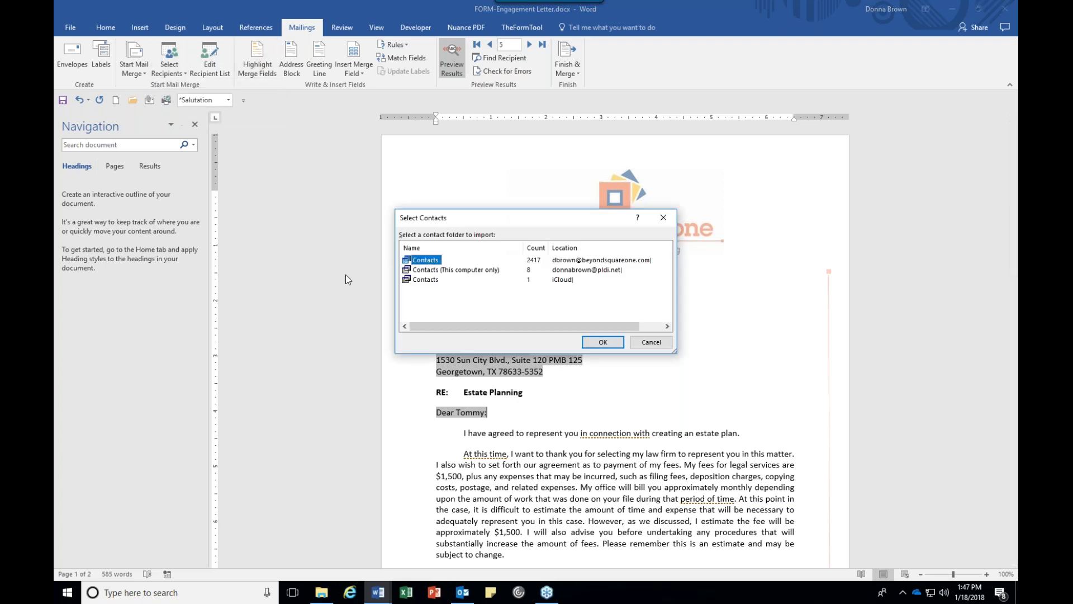
click(424, 271)
click(602, 342)
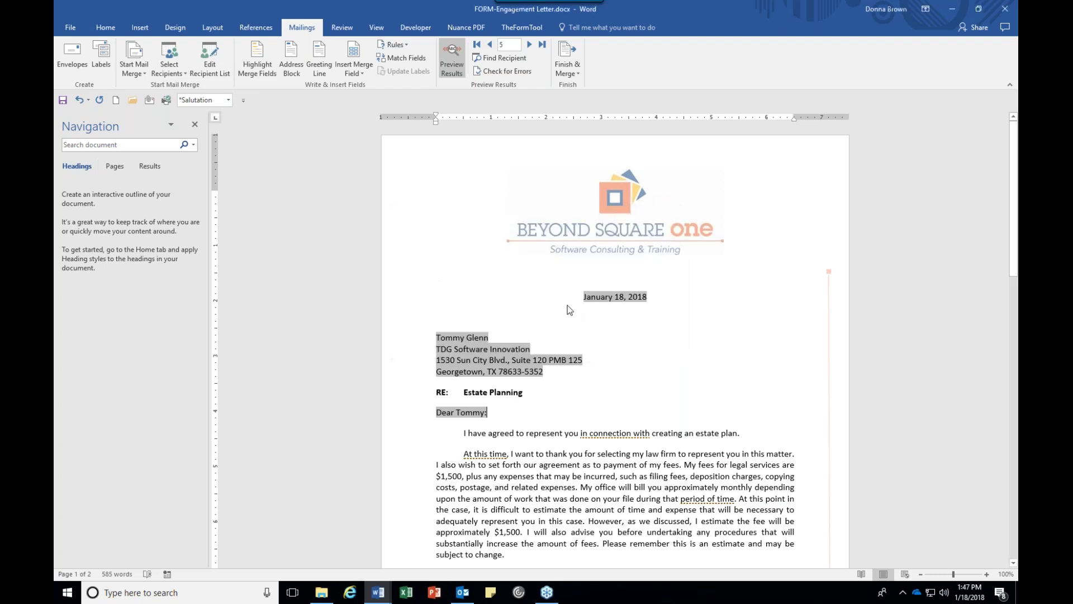
click(436, 195)
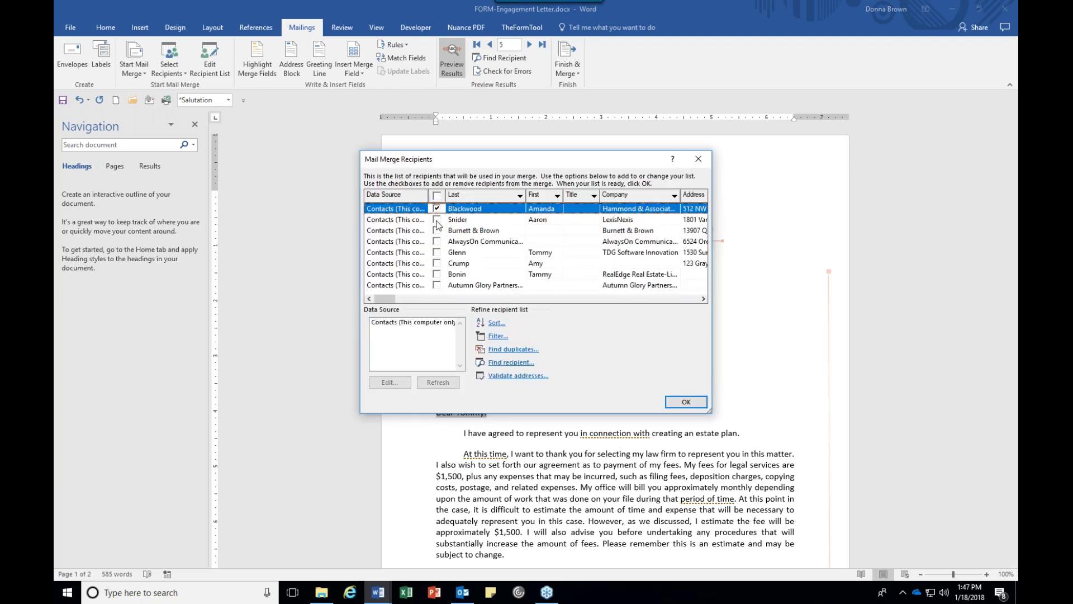
click(437, 220)
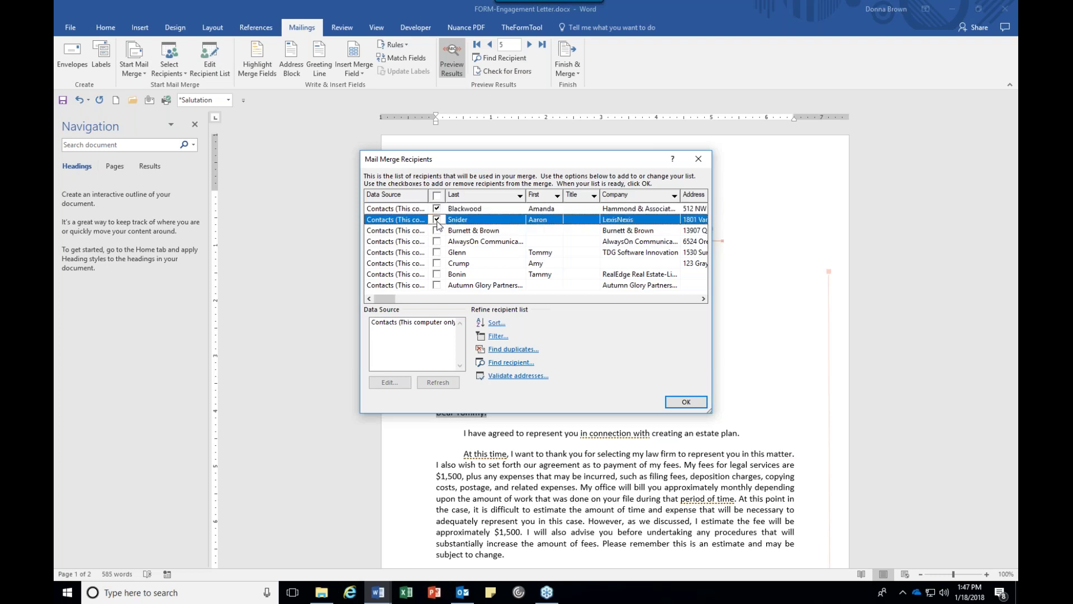
click(437, 252)
click(437, 274)
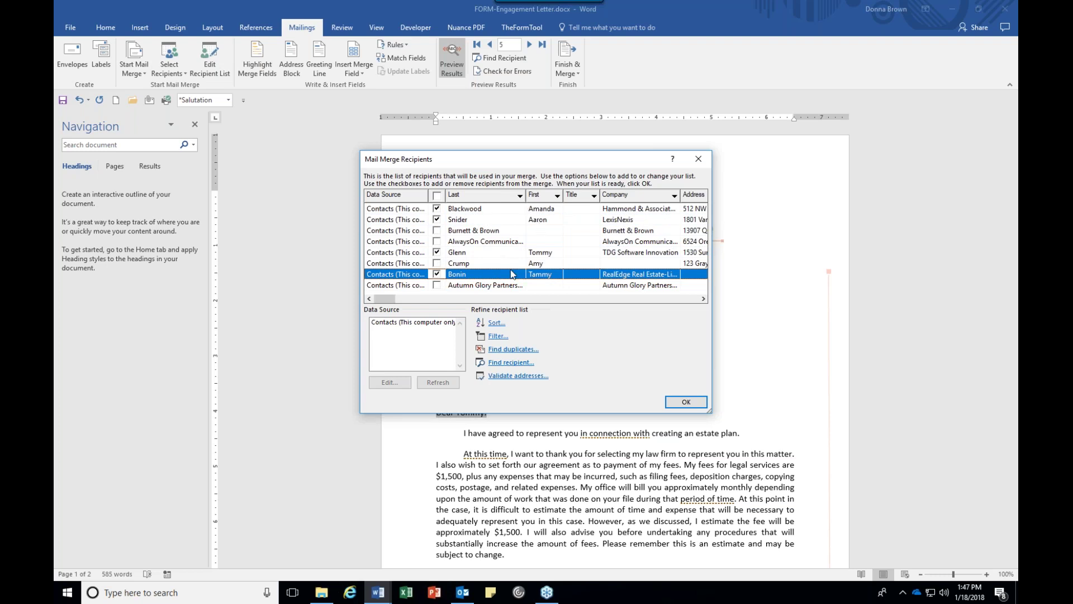
click(686, 402)
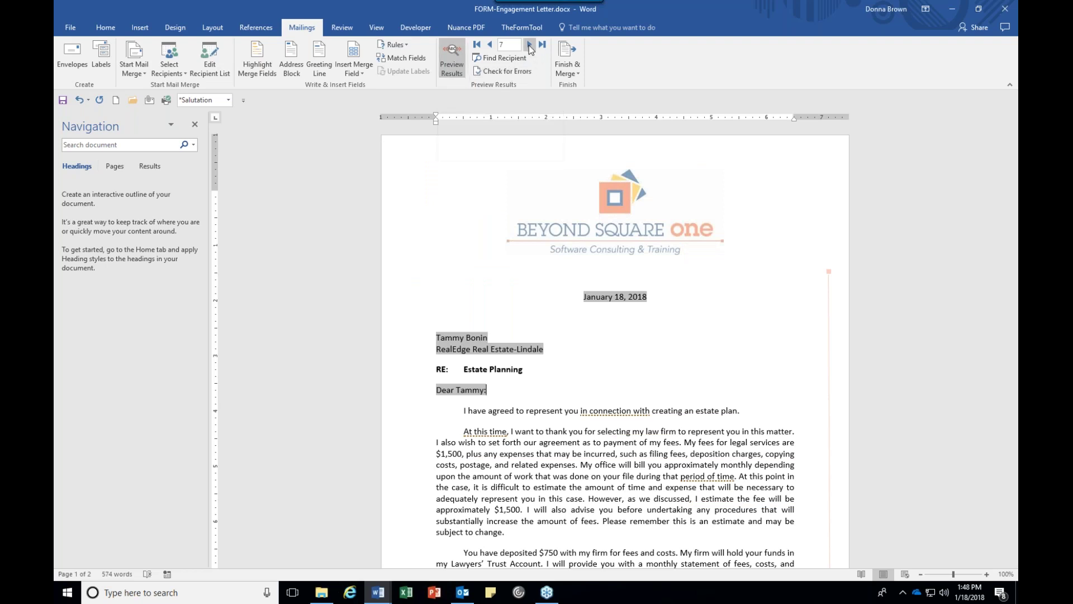
Browse back and forth through the selected recipients' previewed letters, checking each address block and greeting.
double_click(489, 45)
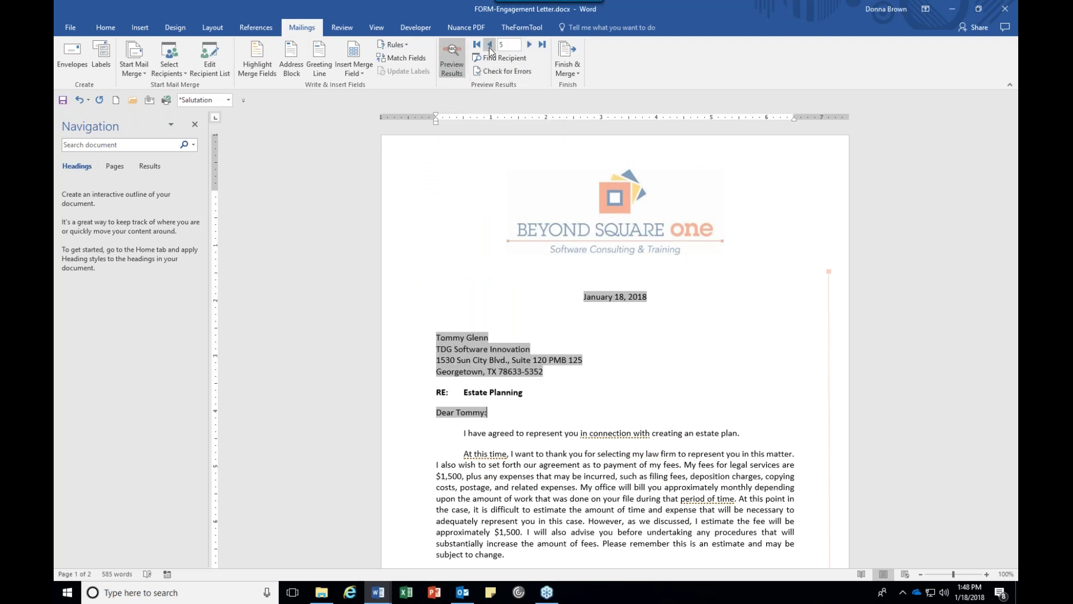
triple_click(489, 47)
click(490, 45)
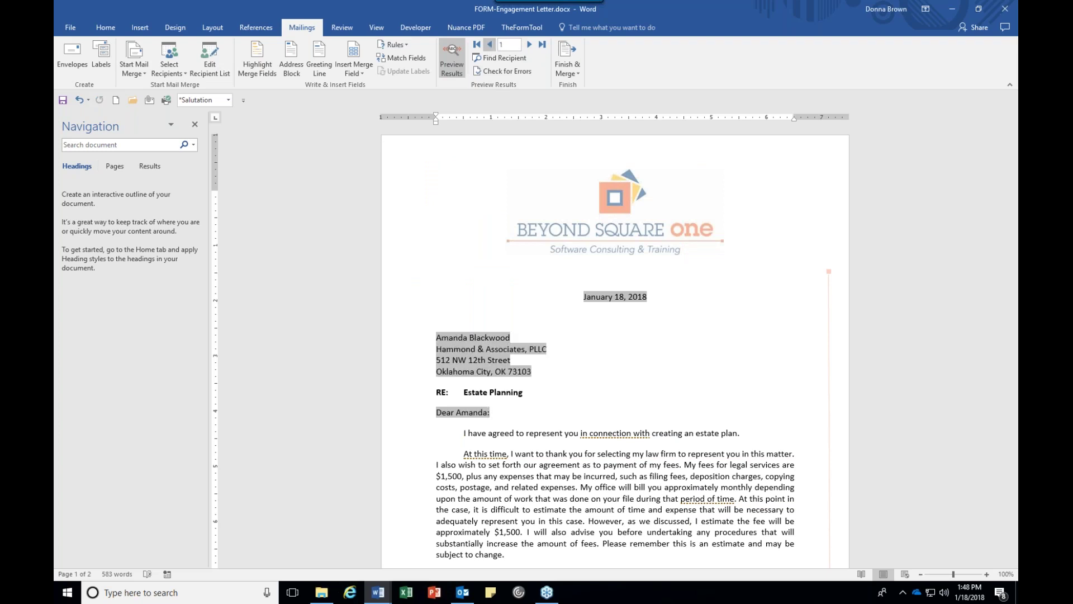
click(528, 45)
click(529, 45)
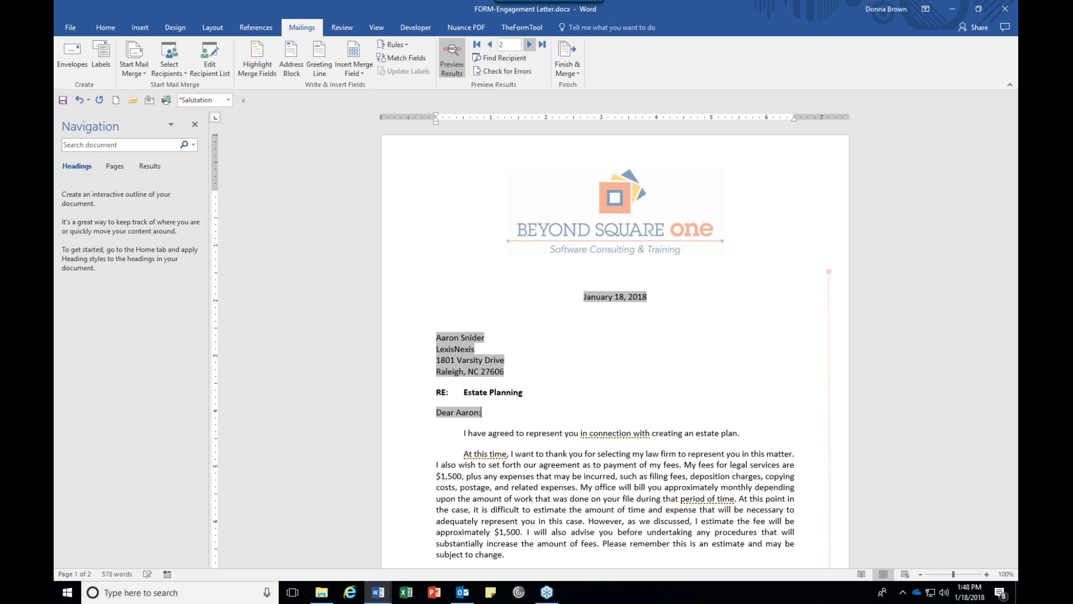
click(528, 45)
click(529, 45)
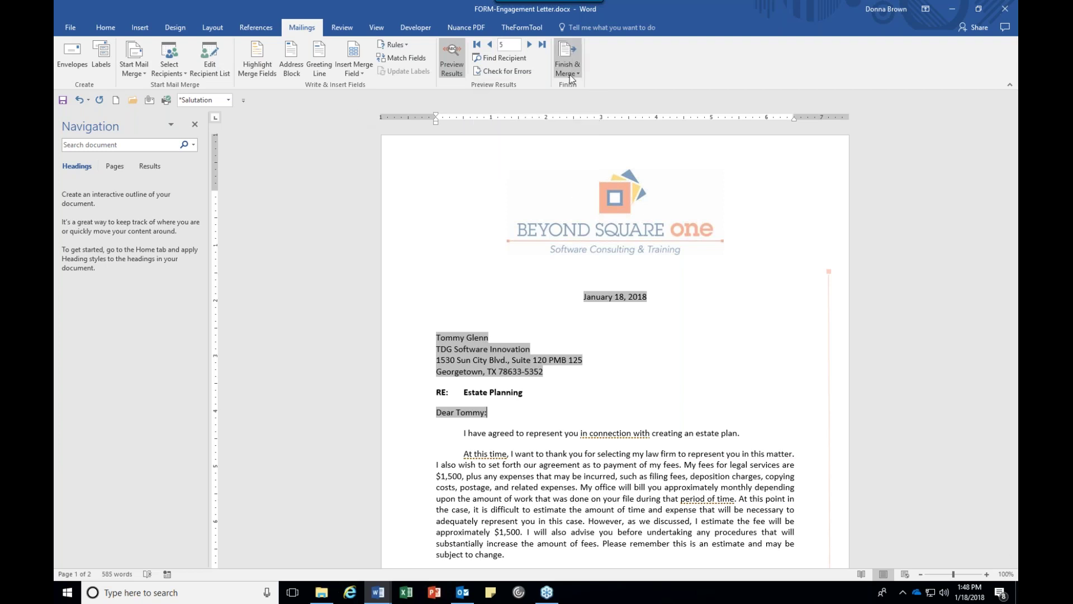
Set up the merge to individual documents with the record range from 1 to 1.
click(563, 58)
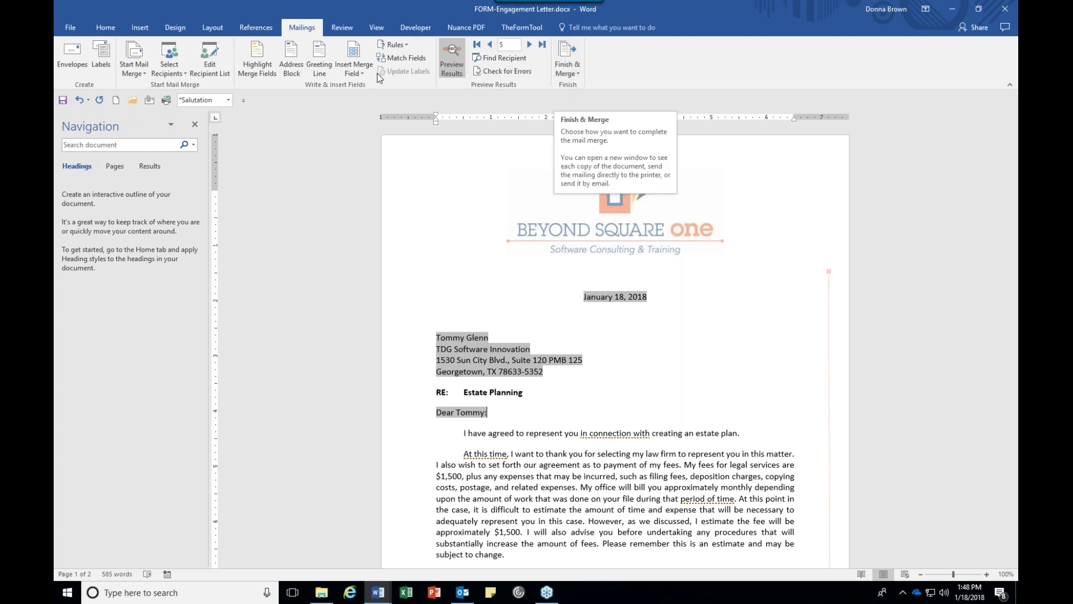
click(566, 73)
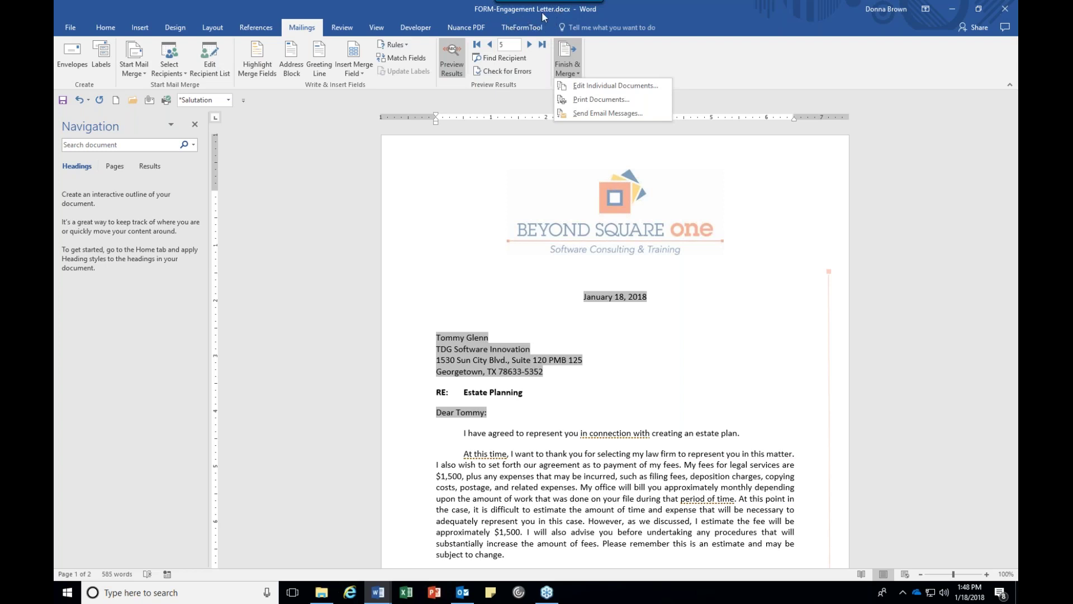
click(589, 87)
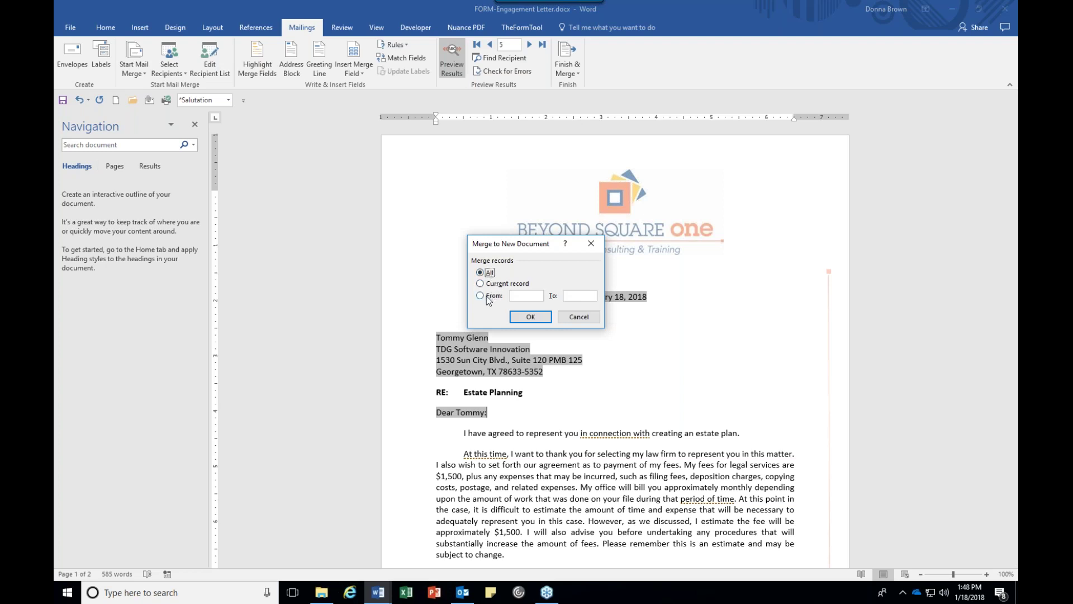
click(484, 298)
click(522, 295)
text(1)
click(585, 295)
text(1)
Switch to Outlook and look over the contact cards to compare their order with the merge records.
click(468, 593)
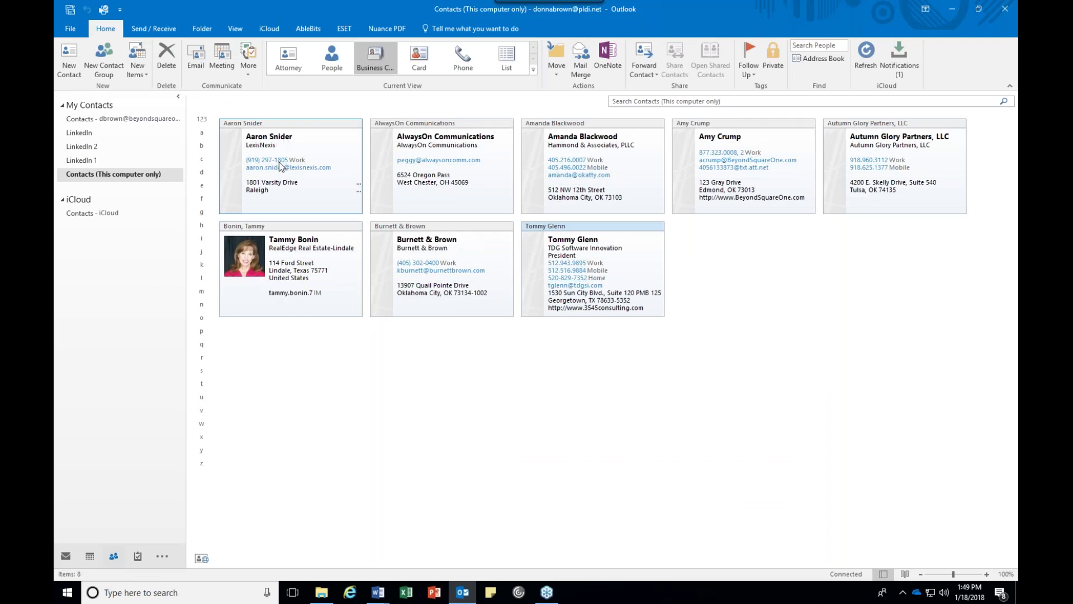
click(470, 147)
click(552, 174)
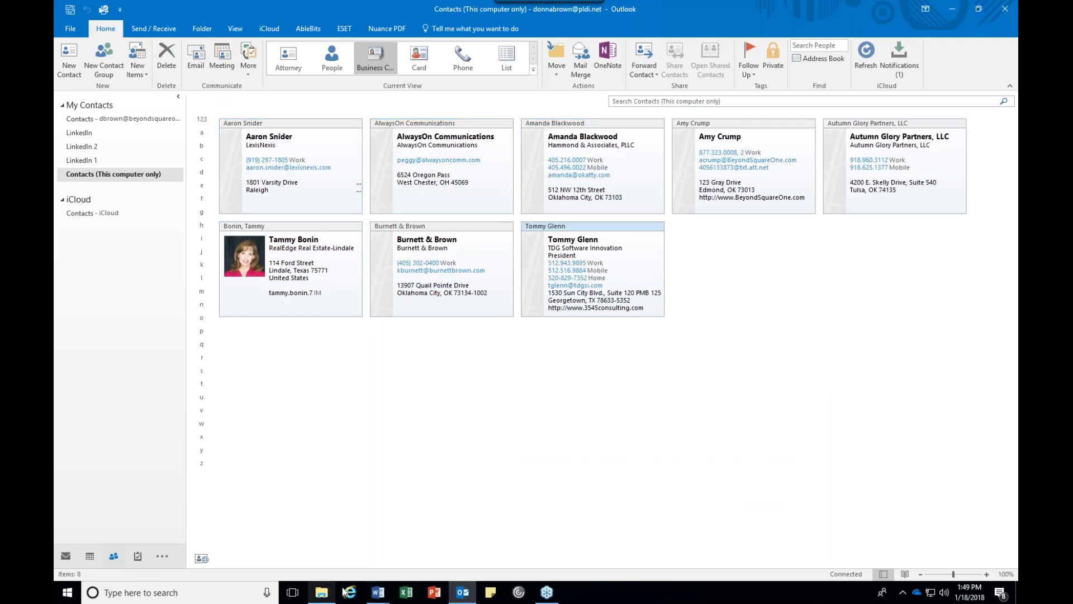
Return to the form in Word, complete the merge into a new document, and inspect the merged address and greeting text.
mouse_move(378, 593)
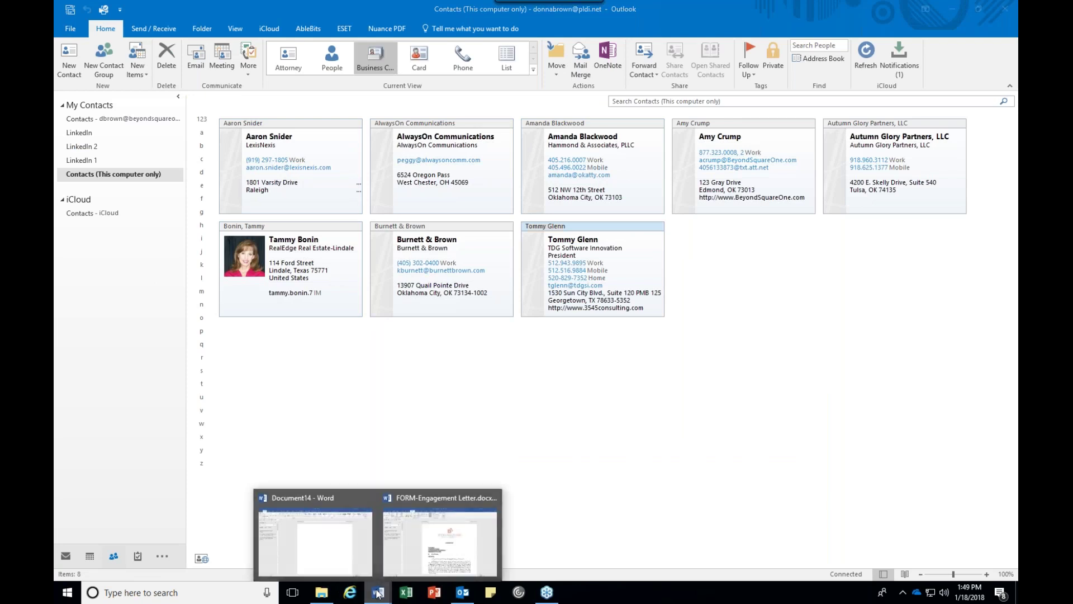
click(423, 552)
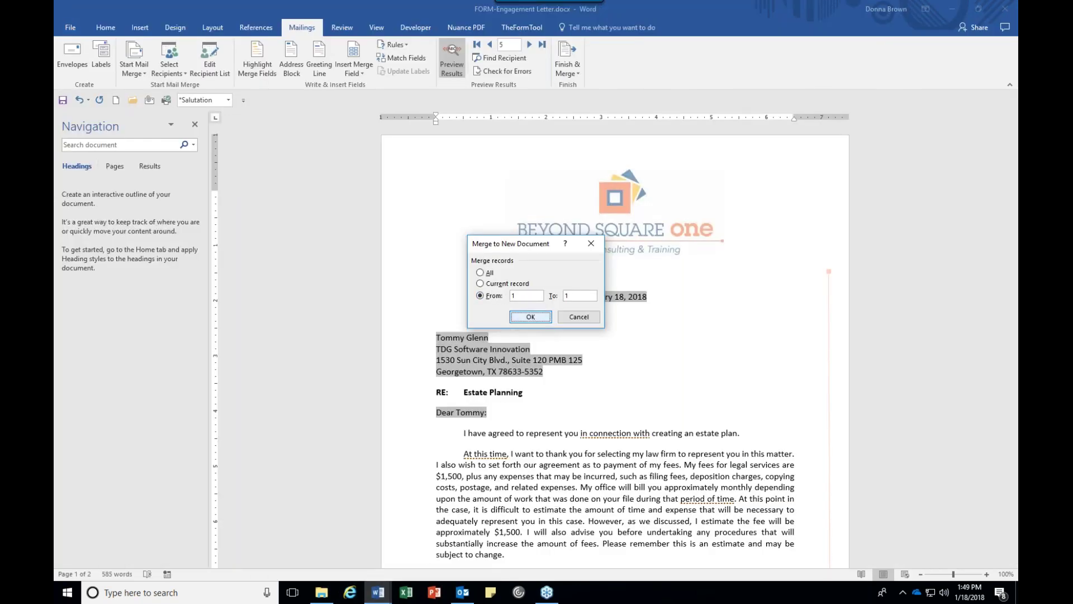
click(531, 317)
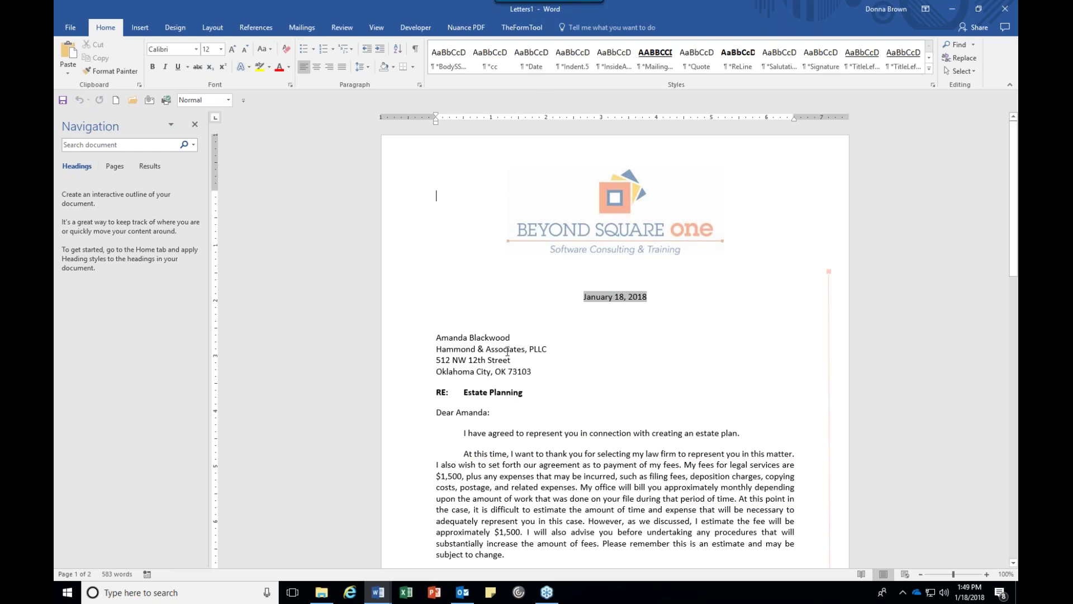
click(475, 349)
click(483, 412)
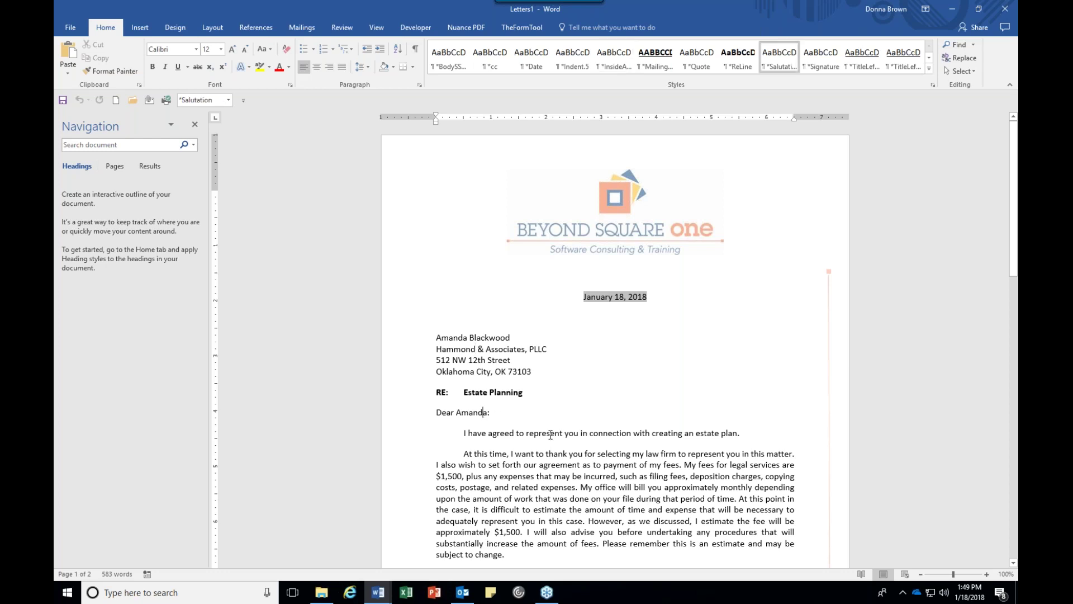
Review both pages of the merged letter, checking the client name and dates in the second-page header and signature block.
scroll(554, 438, down, 4)
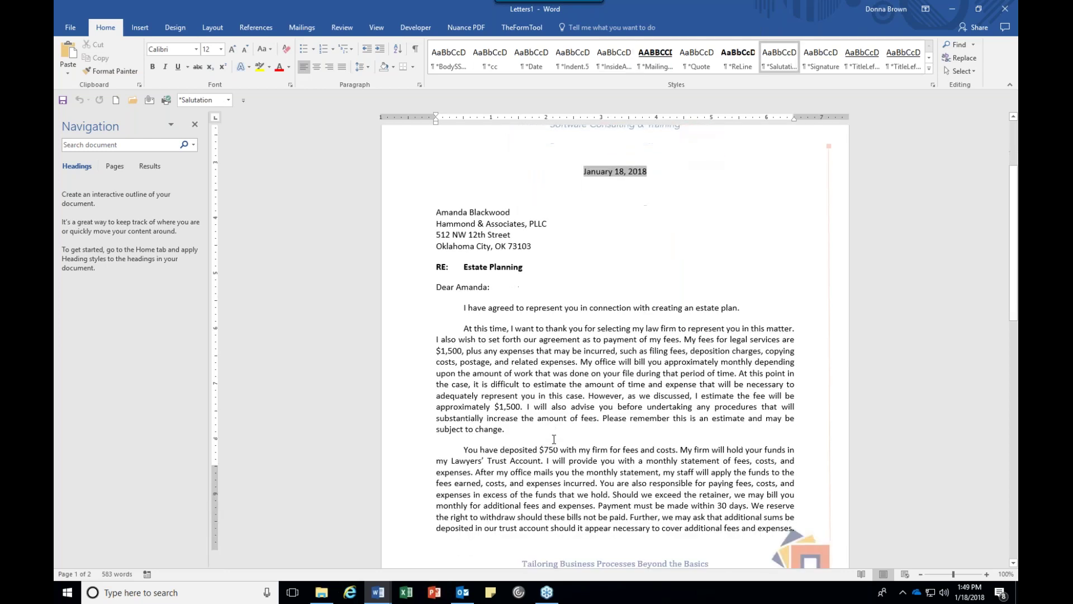
scroll(554, 438, down, 13)
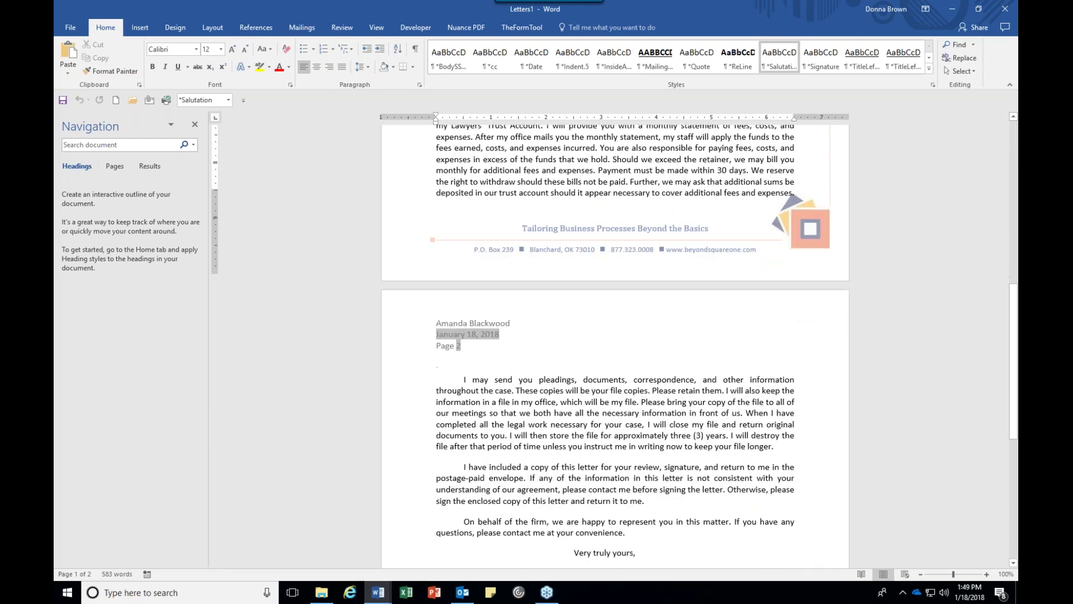
scroll(526, 385, down, 7)
scroll(525, 386, up, 5)
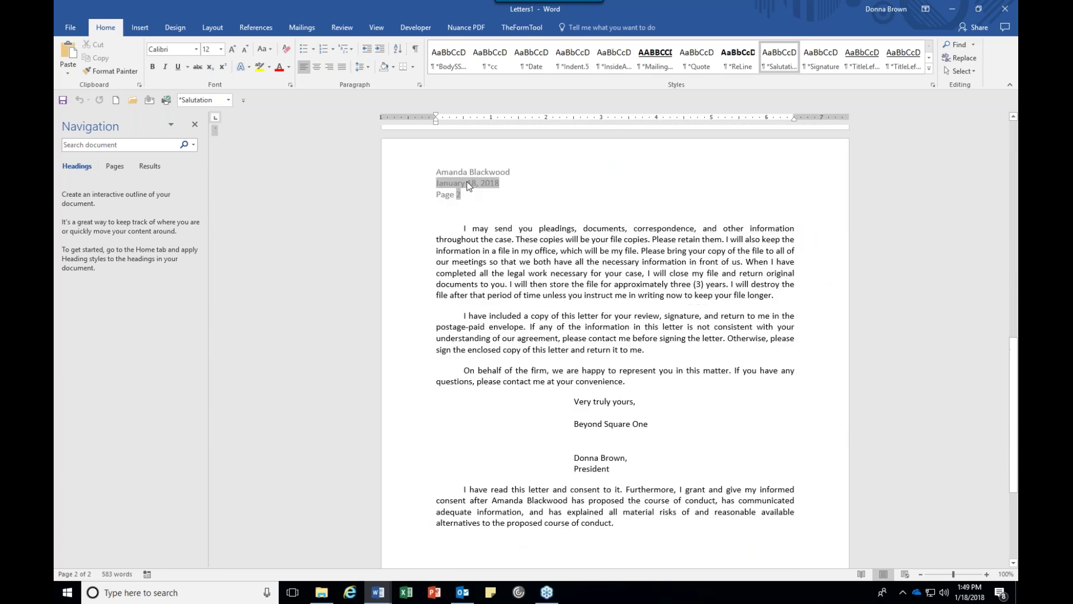
scroll(525, 386, down, 3)
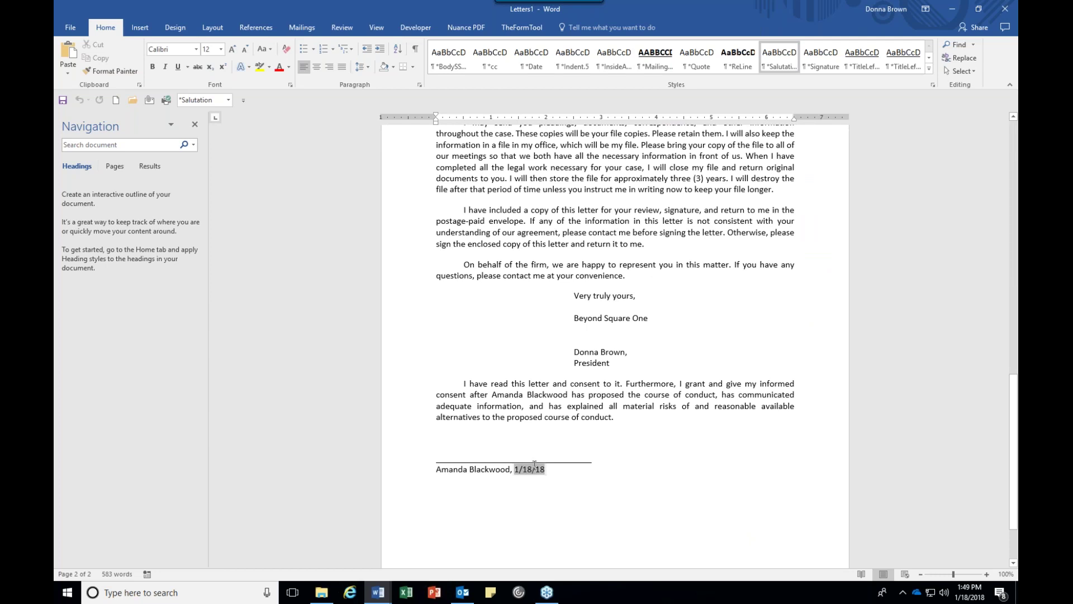
scroll(604, 411, up, 8)
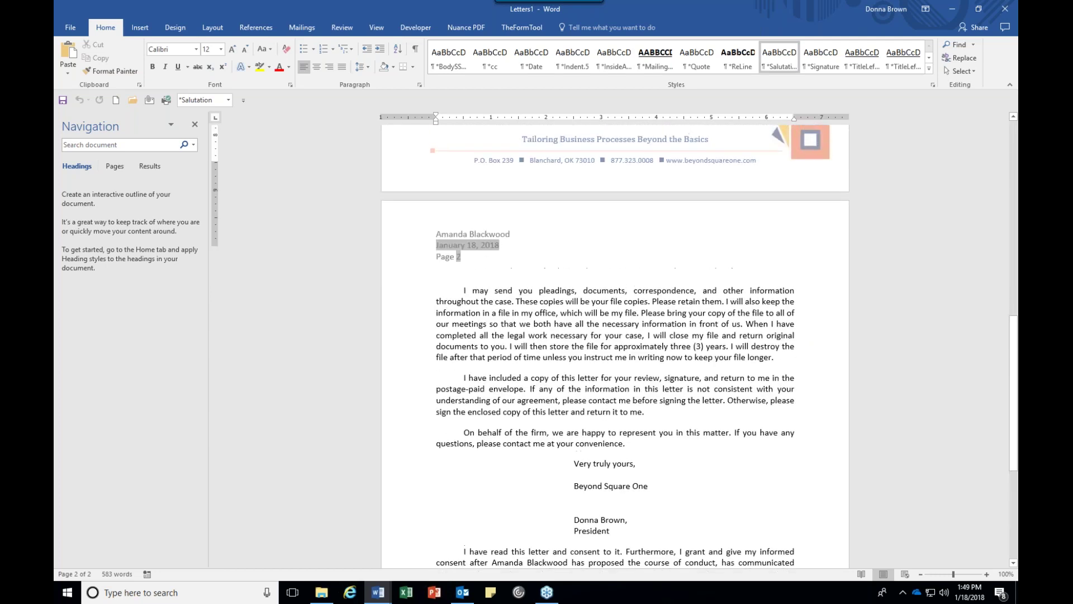
scroll(437, 238, up, 6)
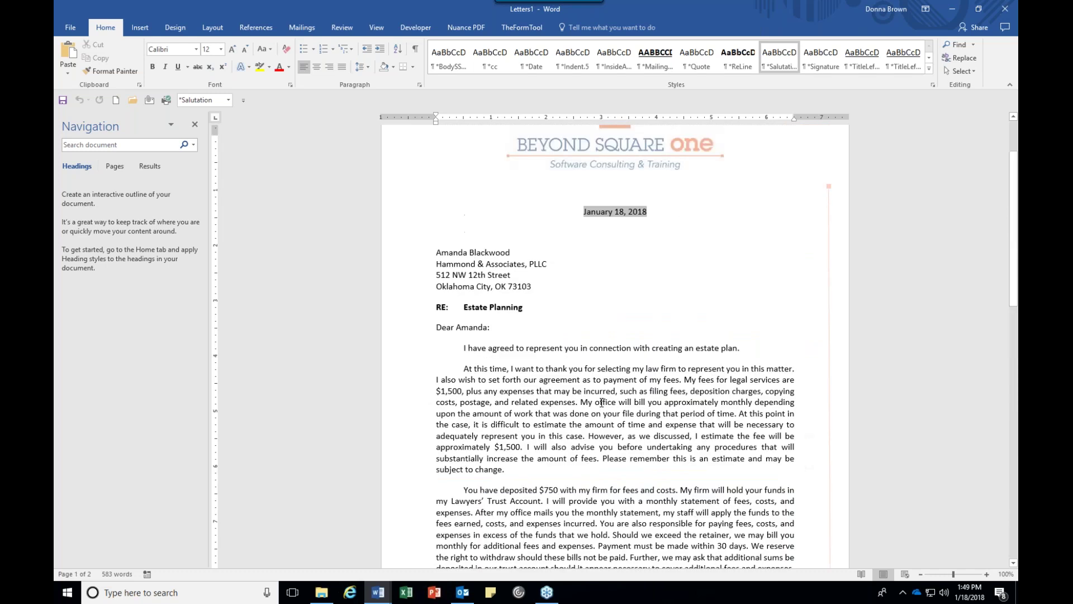
Convert the date field above the address block into static text and look at the date beside the signature line.
click(616, 242)
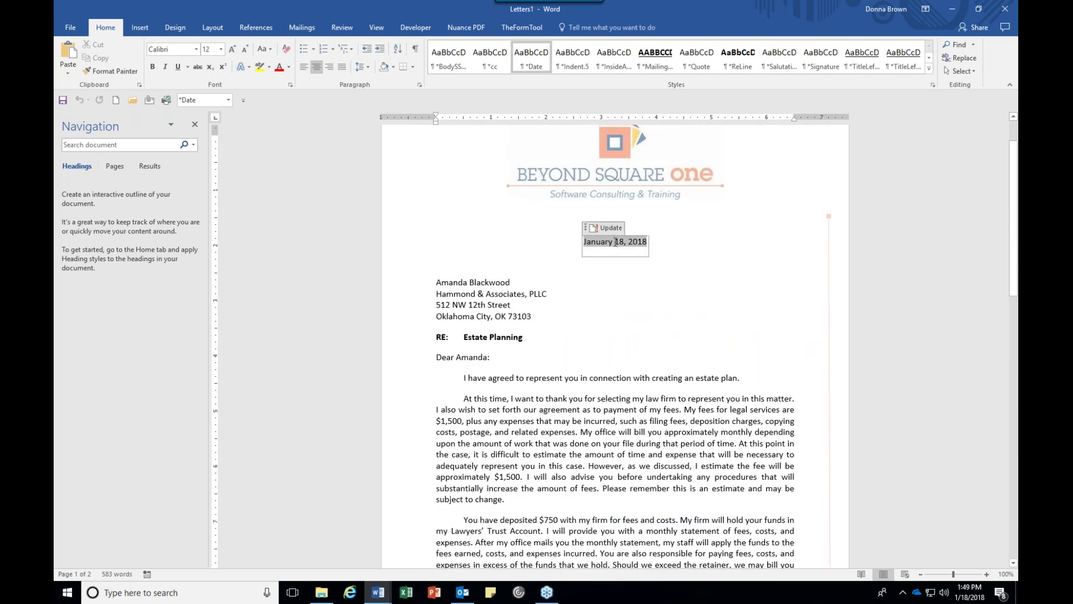
click(621, 295)
click(606, 243)
key(ctrl+shift+F9)
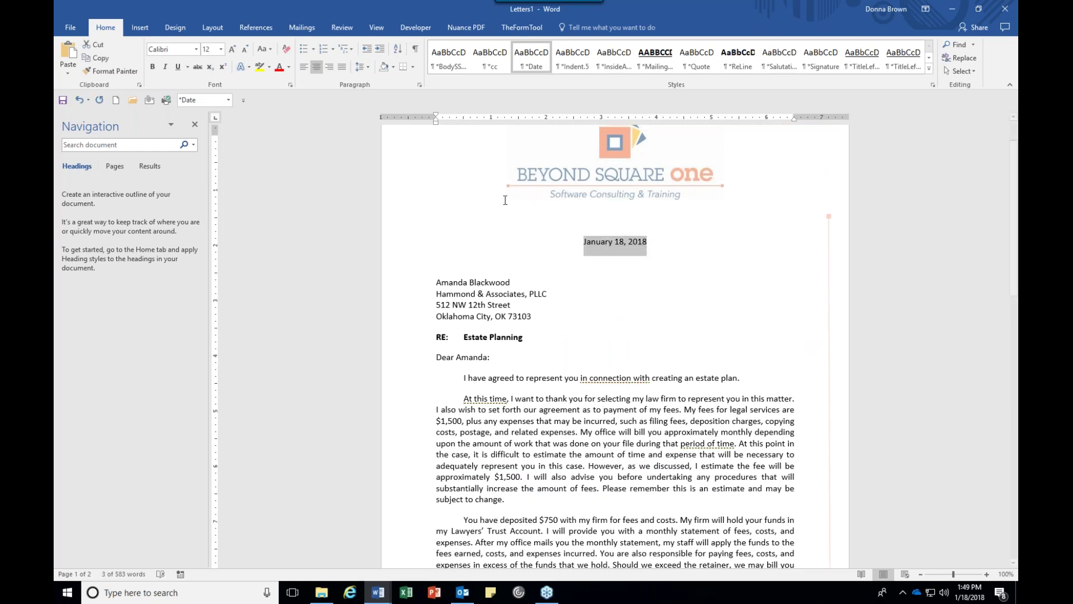
click(610, 241)
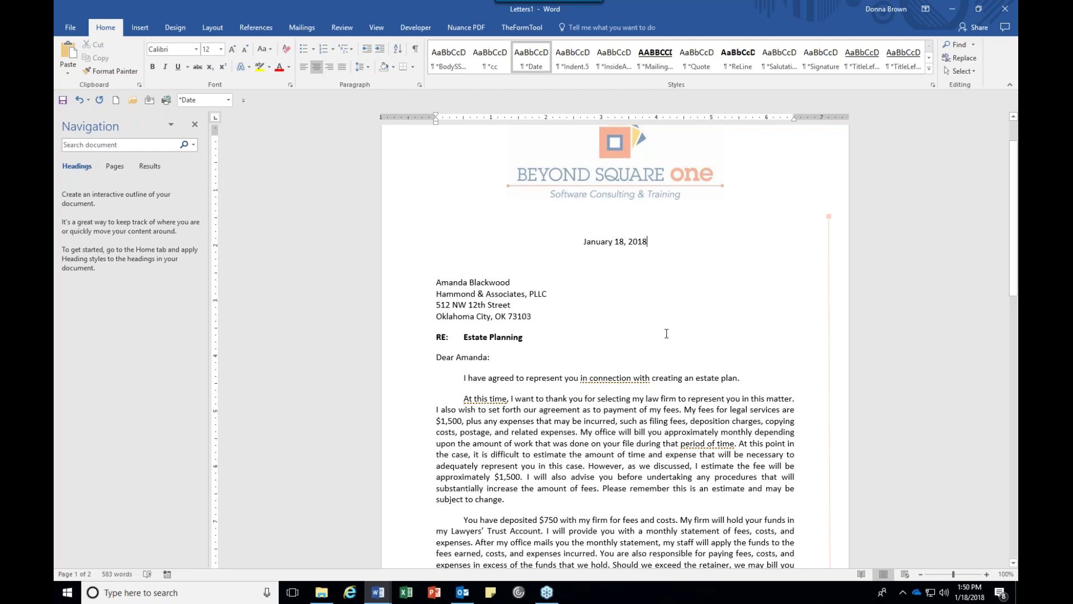
scroll(676, 327, down, 6)
scroll(655, 349, down, 15)
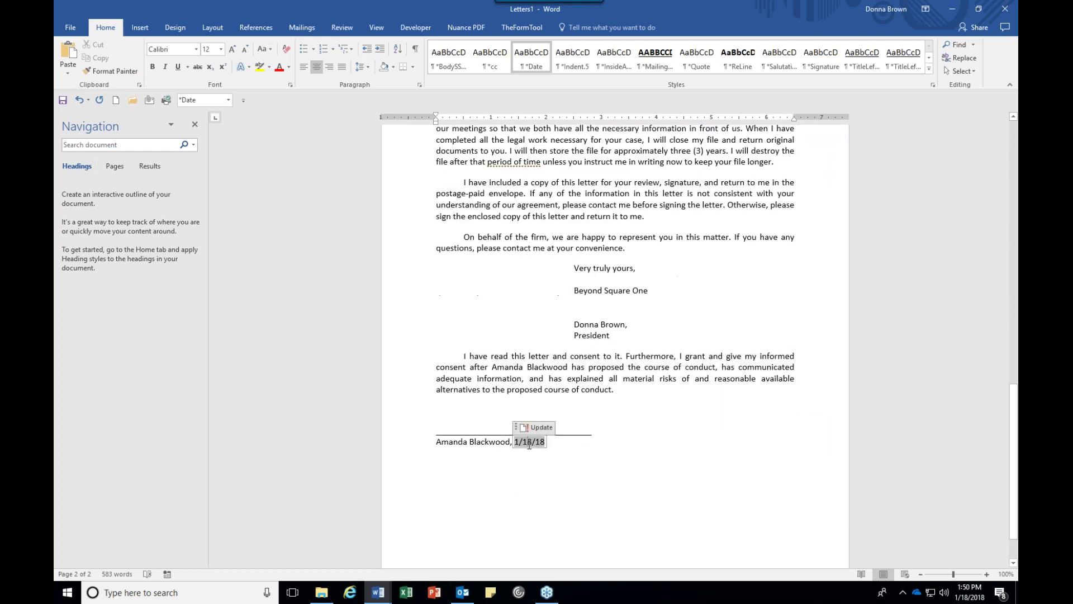
Save the merged letter in the _2018 Word Webinar folder as Engagement Letter, without the FORM- prefix.
click(77, 28)
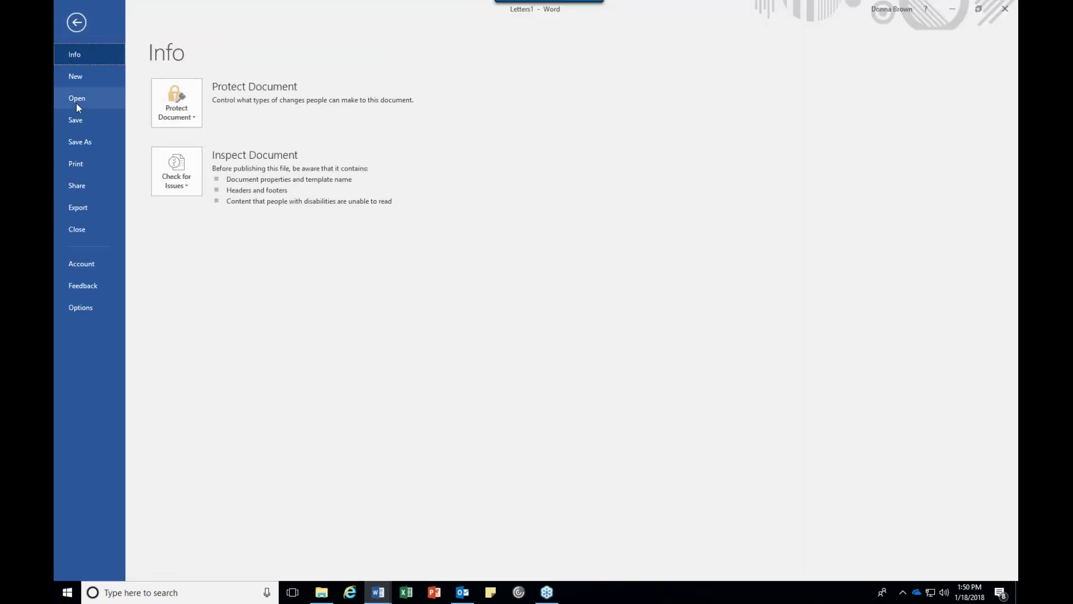
click(79, 142)
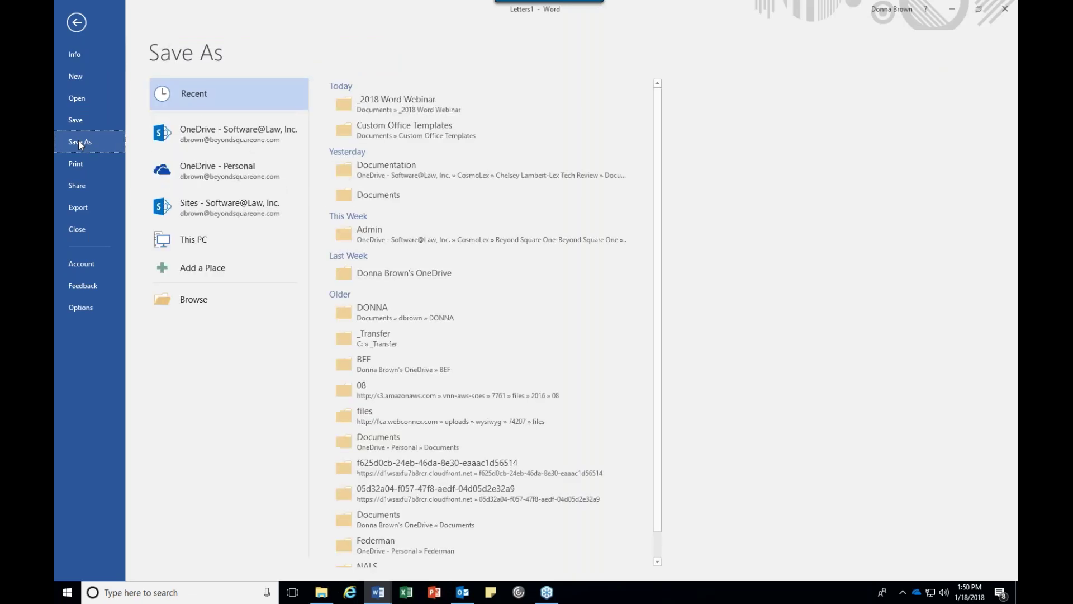
click(338, 112)
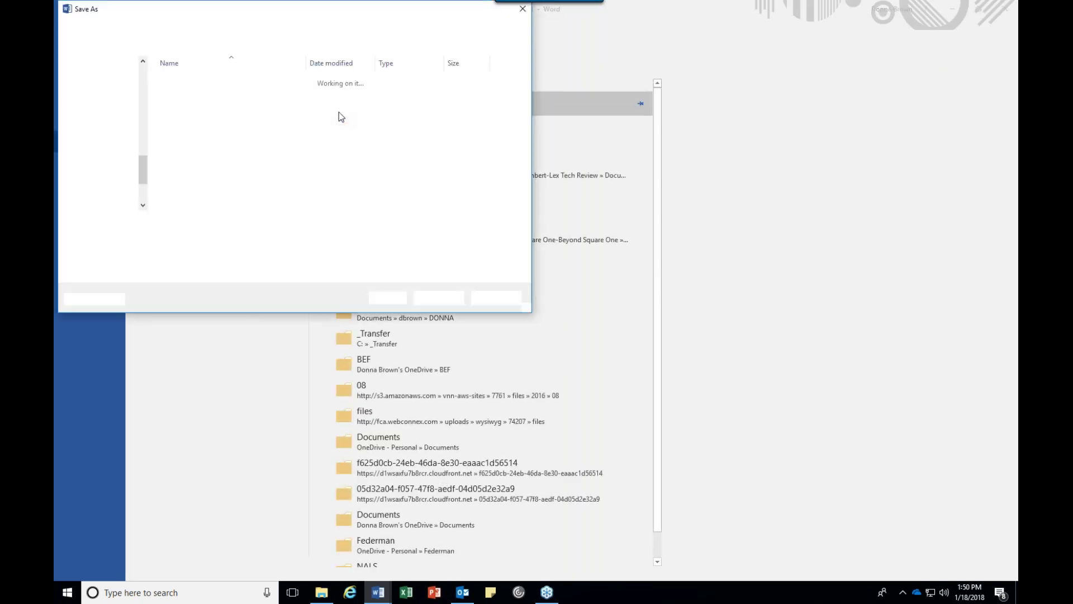
click(156, 222)
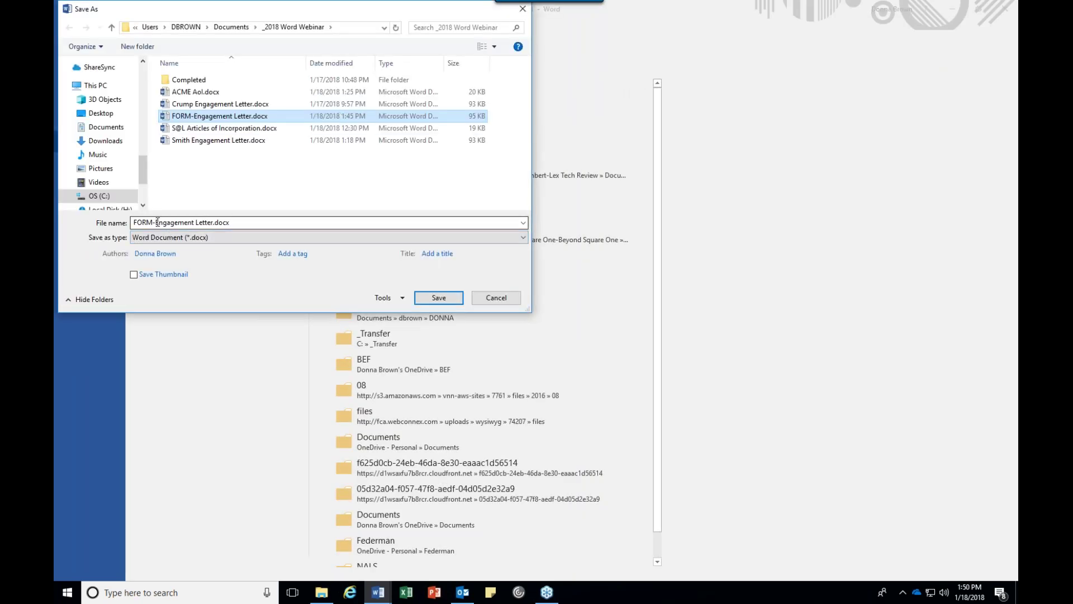
key(ctrl+a)
key(Home)
key(Delete)
key(Delete)
key(Delete)
key(Delete)
key(Delete)
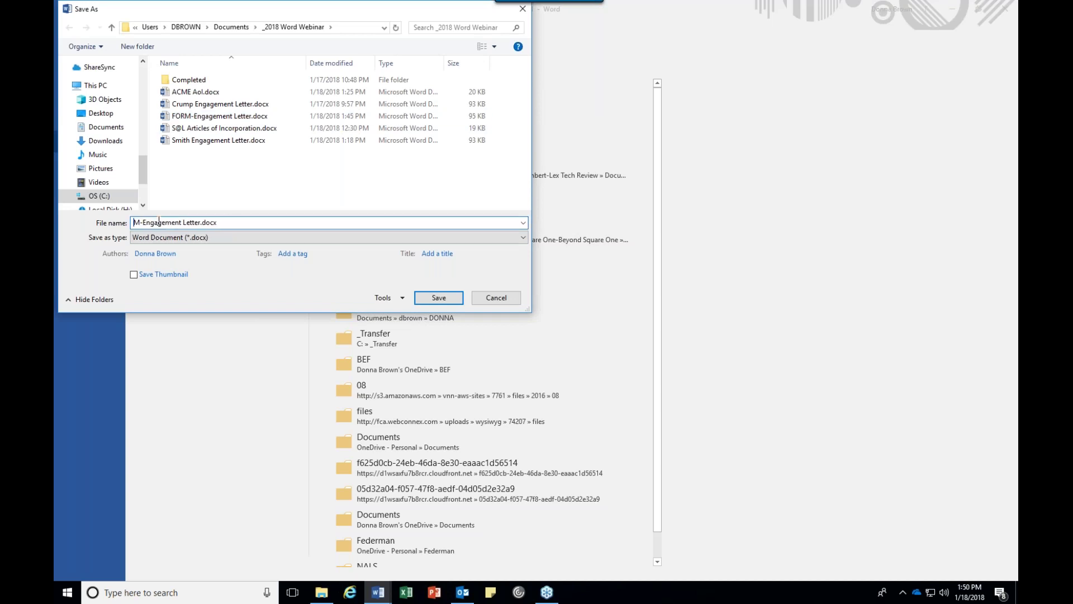
text(BLACK)
key(BackSpace)
key(BackSpace)
key(BackSpace)
key(BackSpace)
key(BackSpace)
key(Return)
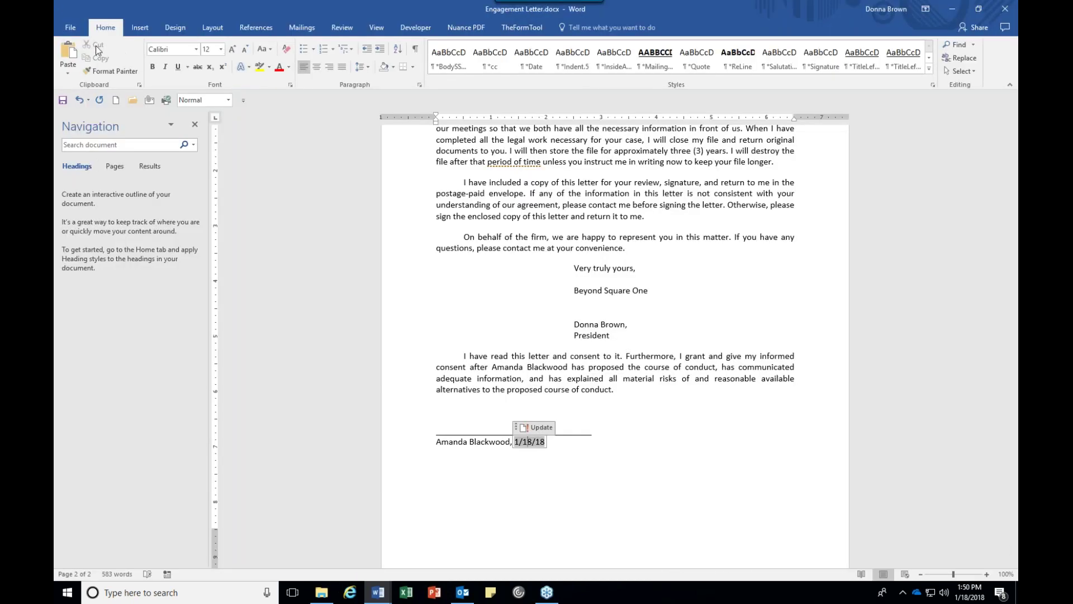
Save a copy of the letter in the same folder with the client's surname in front of Engagement Letter.
click(72, 27)
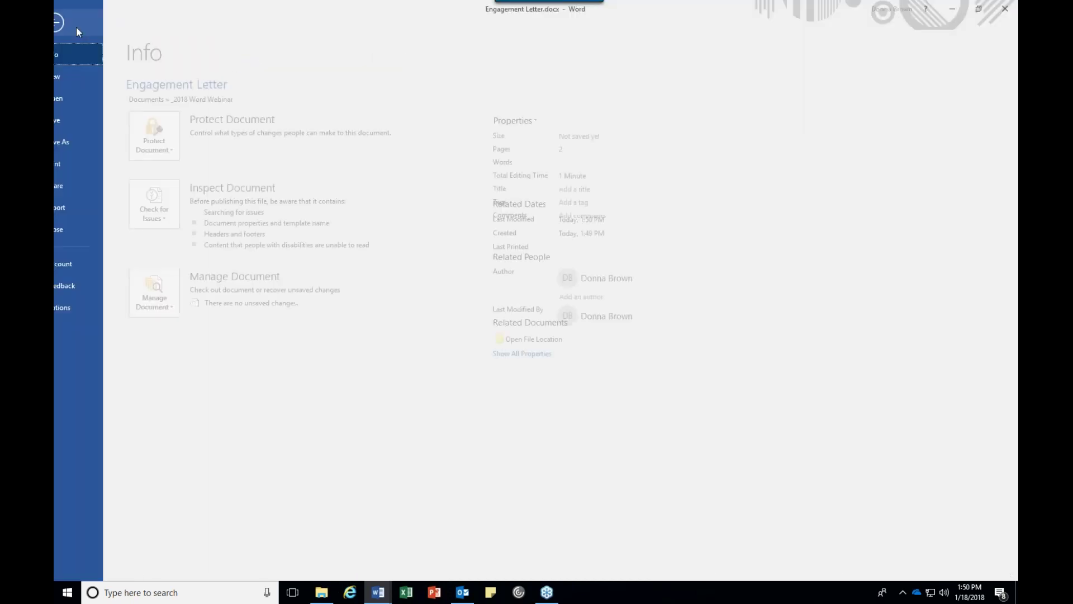
click(84, 143)
click(375, 101)
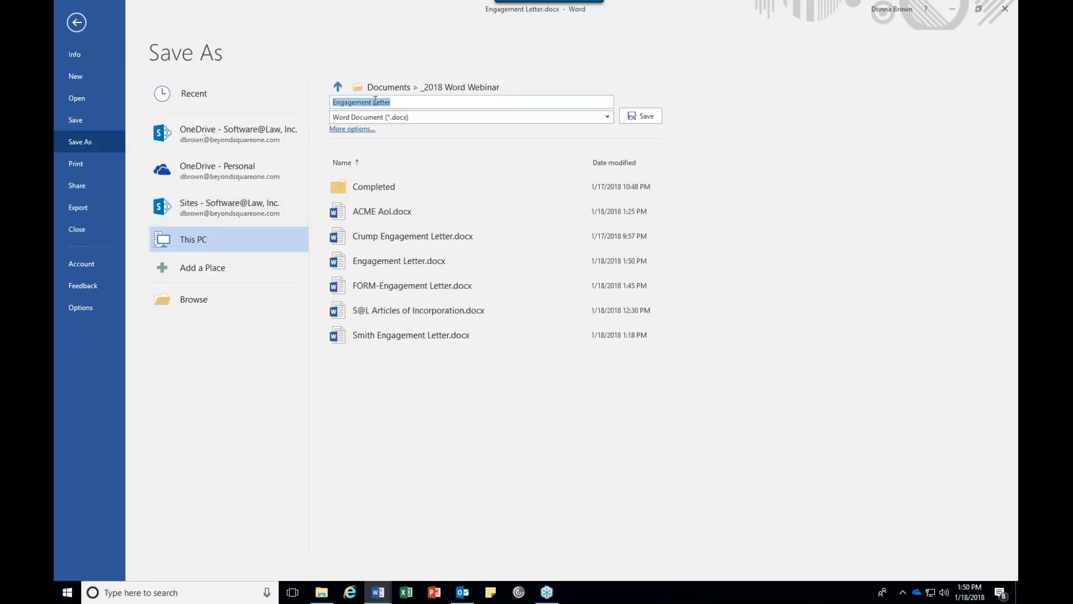
key(Home)
text(Blackwood)
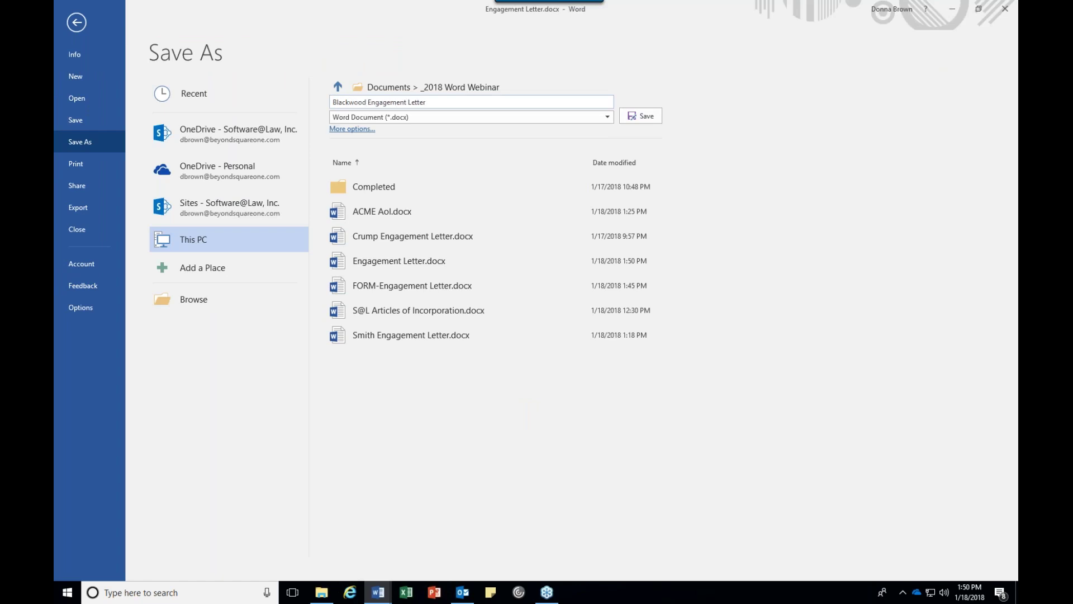
click(653, 119)
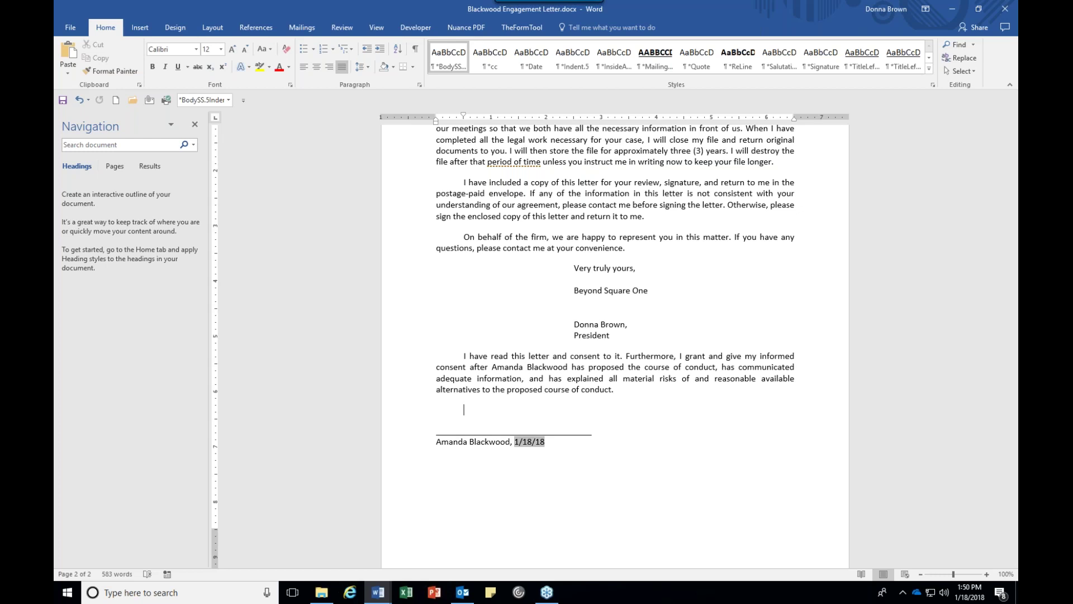
Switch to Excel and create a new blank workbook.
click(407, 592)
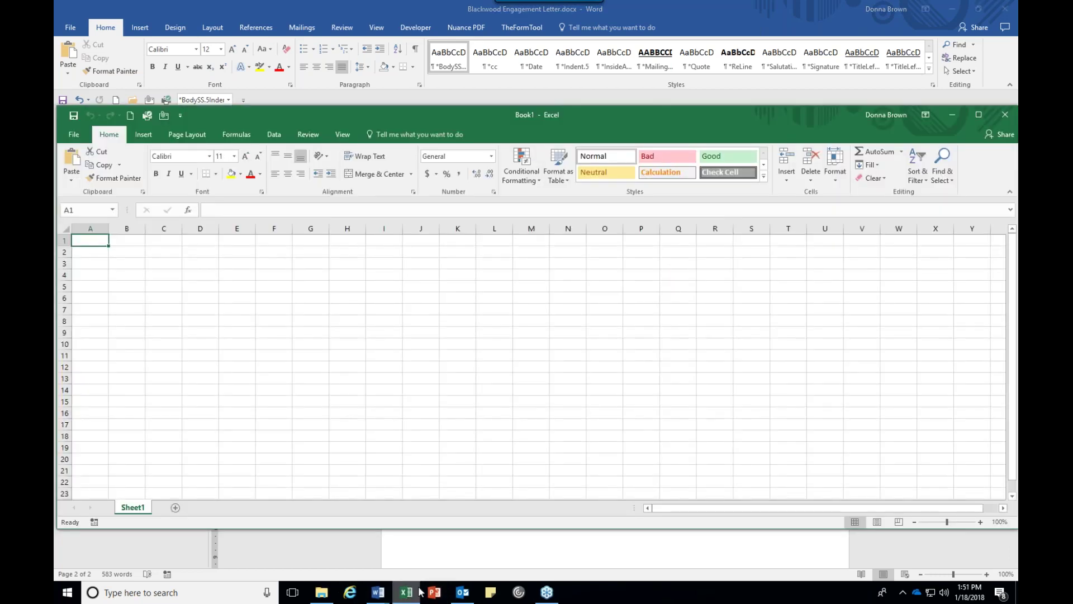
click(74, 136)
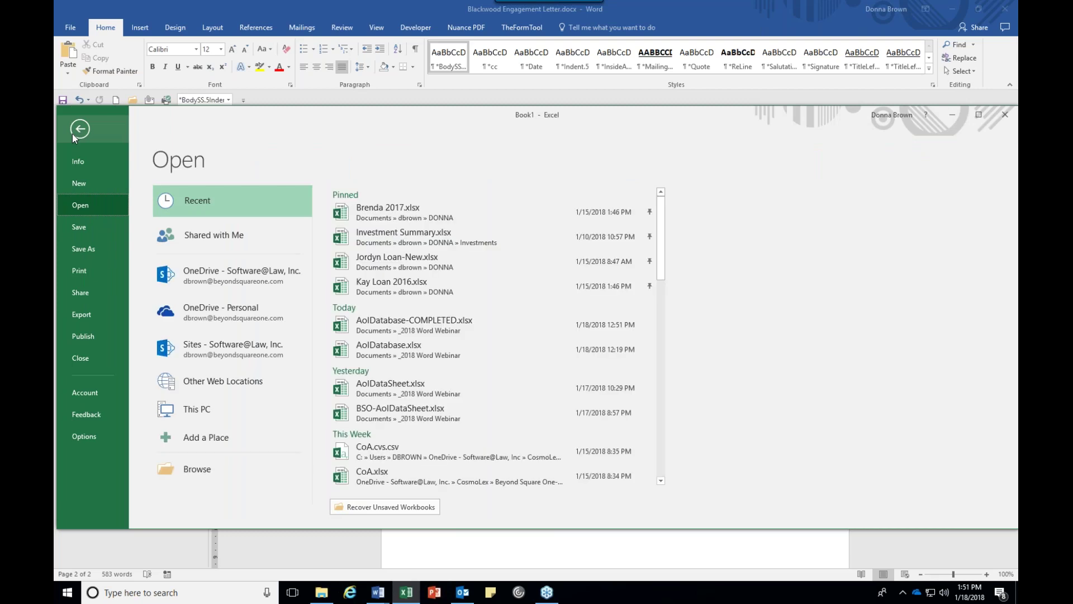
click(79, 183)
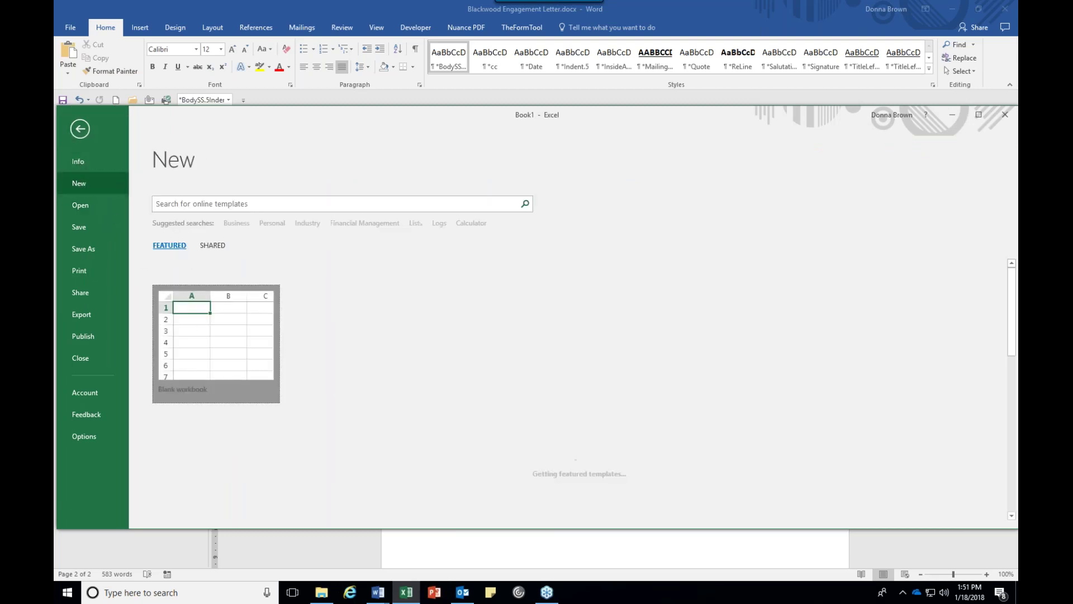
click(196, 307)
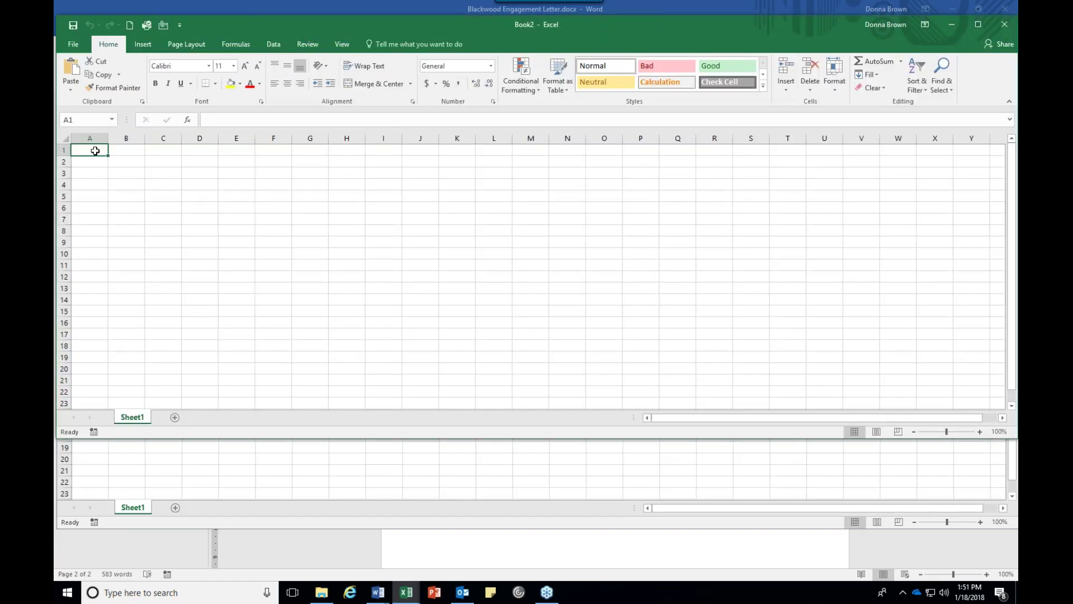
Enter the column headings Company Name, RA Address, RA City, RA County and RA ZIP in cells A1 through E1.
text(Company Name)
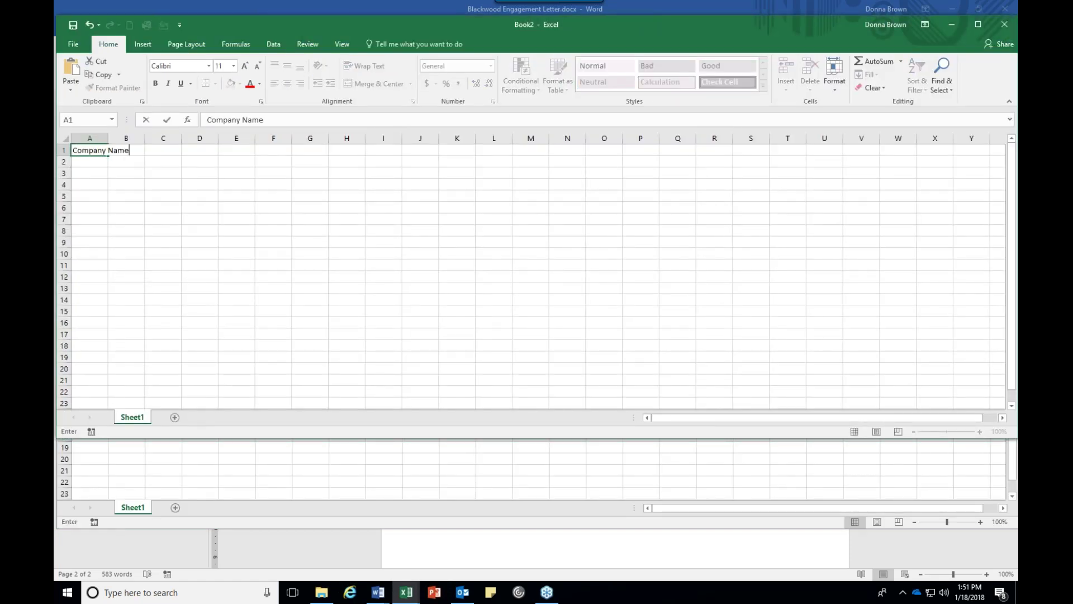
key(Tab)
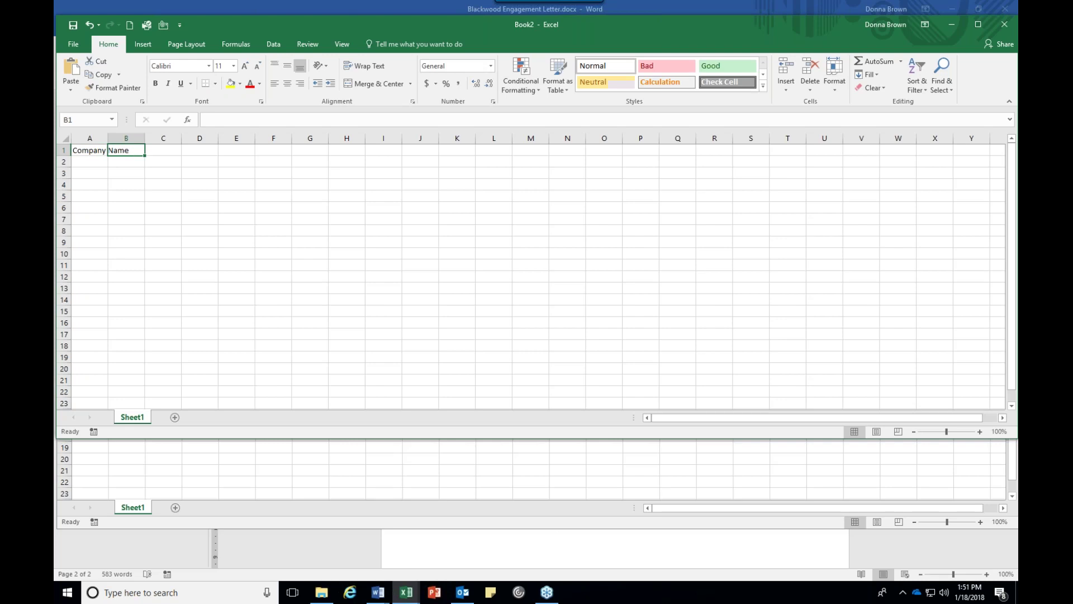
text(RA Address)
key(Tab)
text(RA City)
key(Tab)
text(RA)
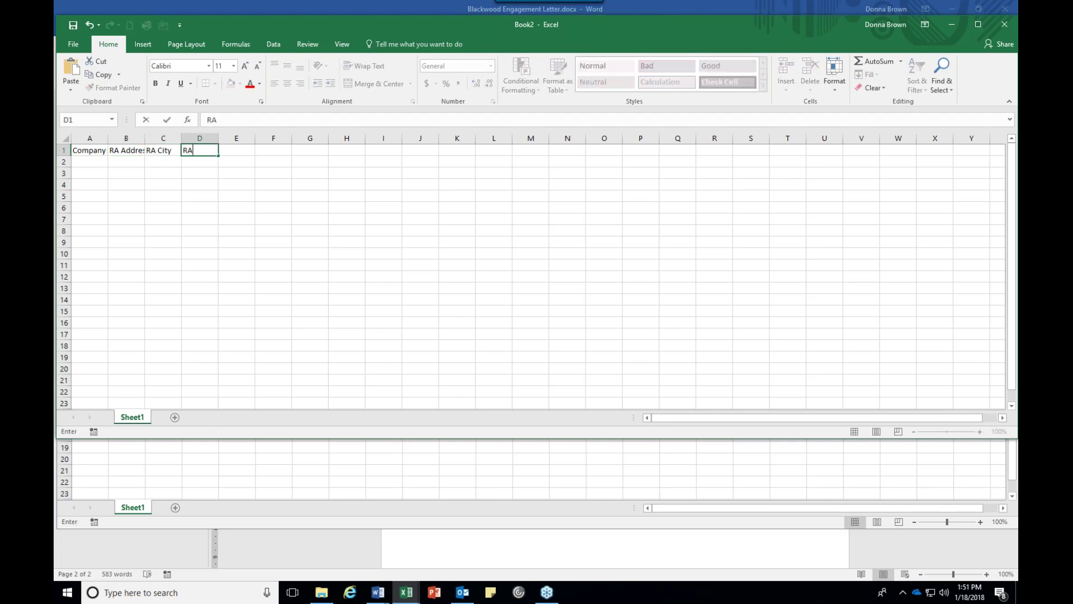
text( County)
key(Tab)
text(RA ZIP)
key(Tab)
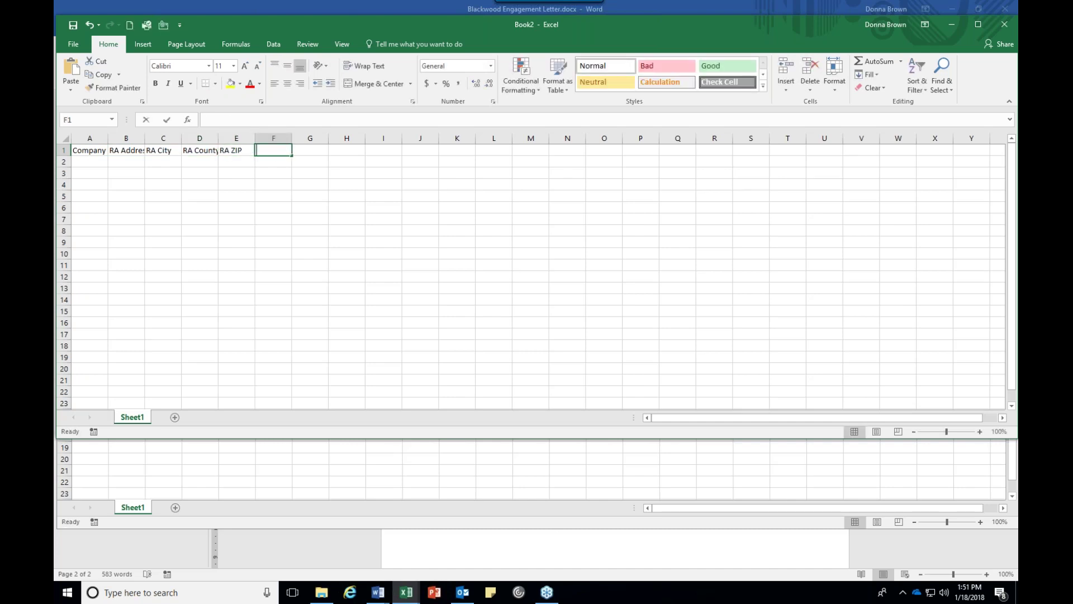
Add the column headings Month in F1 and Year in G1.
text(Mon)
key(Tab)
text(7yea)
key(BackSpace)
key(BackSpace)
key(BackSpace)
key(BackSpace)
text(Year)
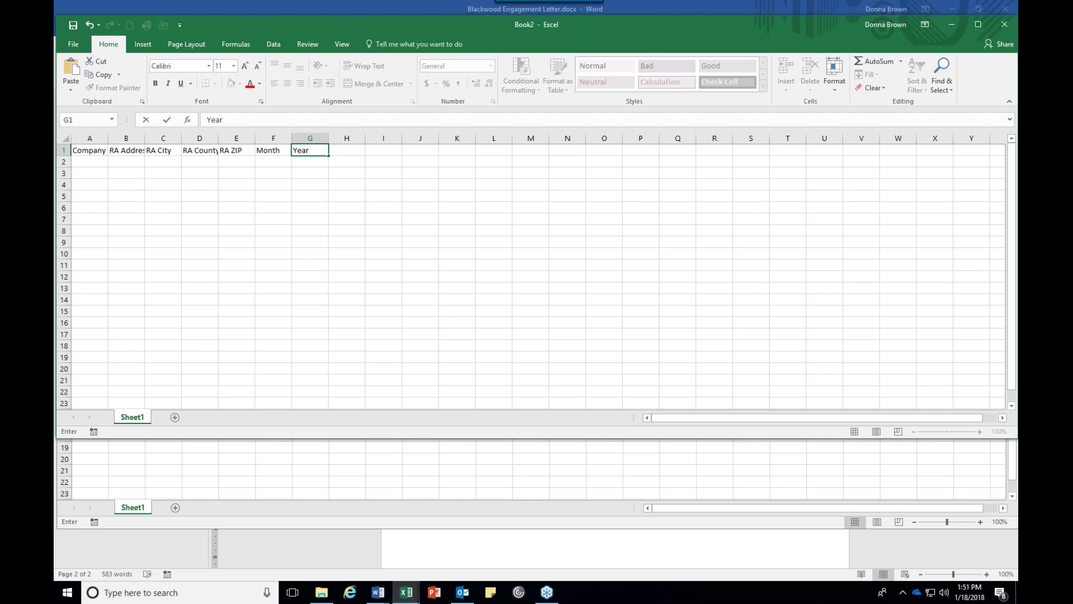
Save the workbook as AOIDatabase in the _2018 Word Webinar folder.
click(67, 43)
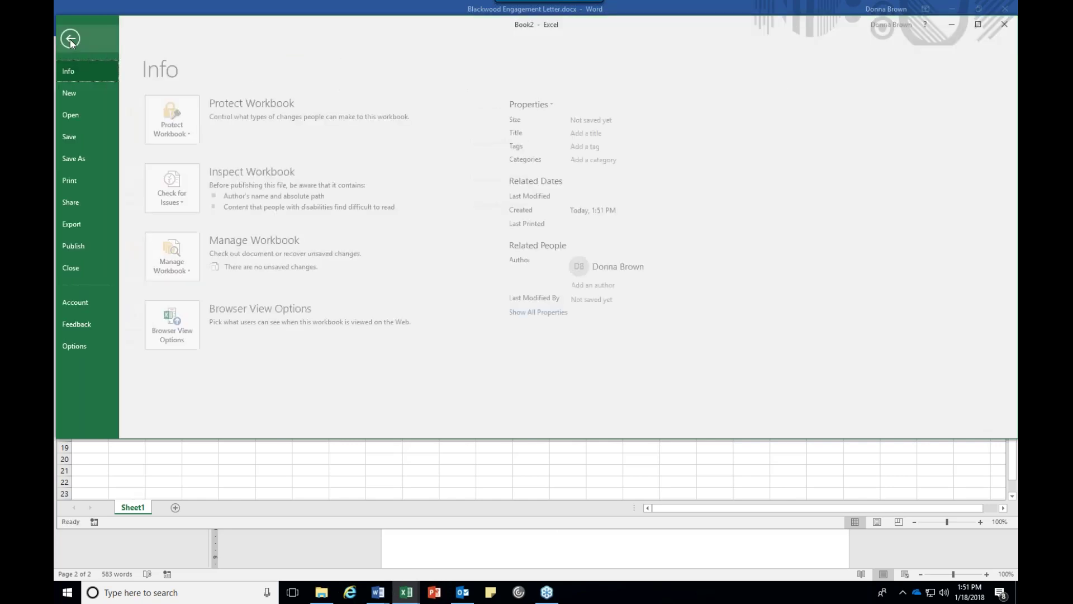
click(97, 161)
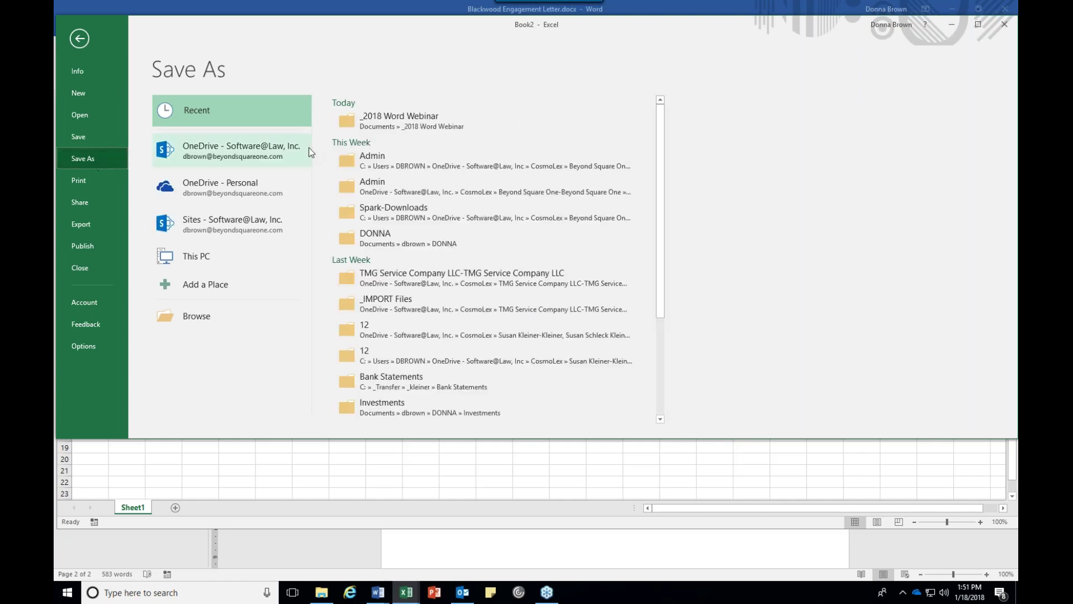
click(388, 132)
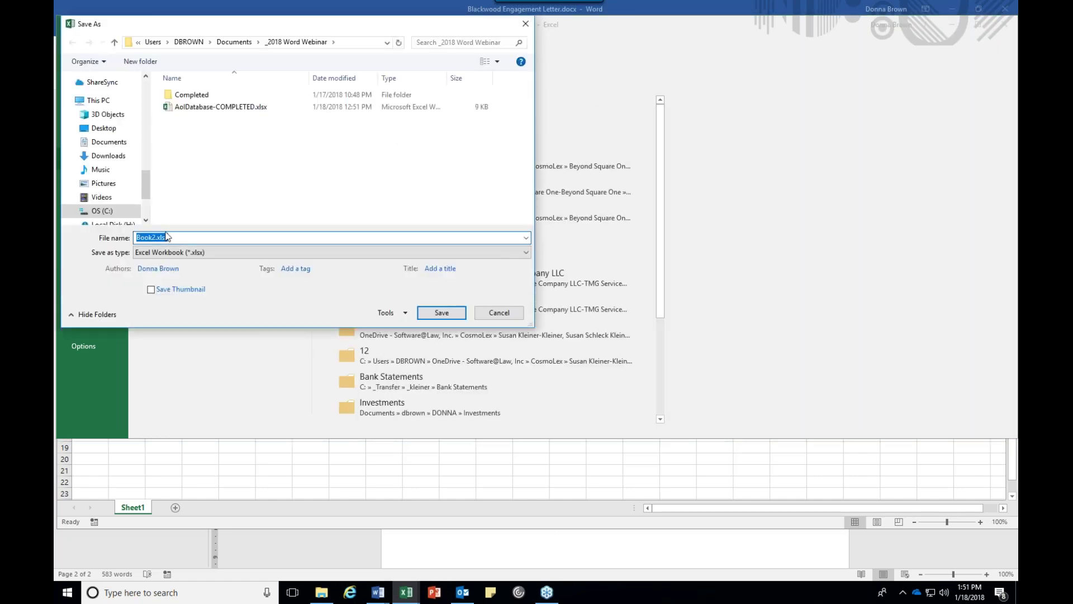
text(AOl)
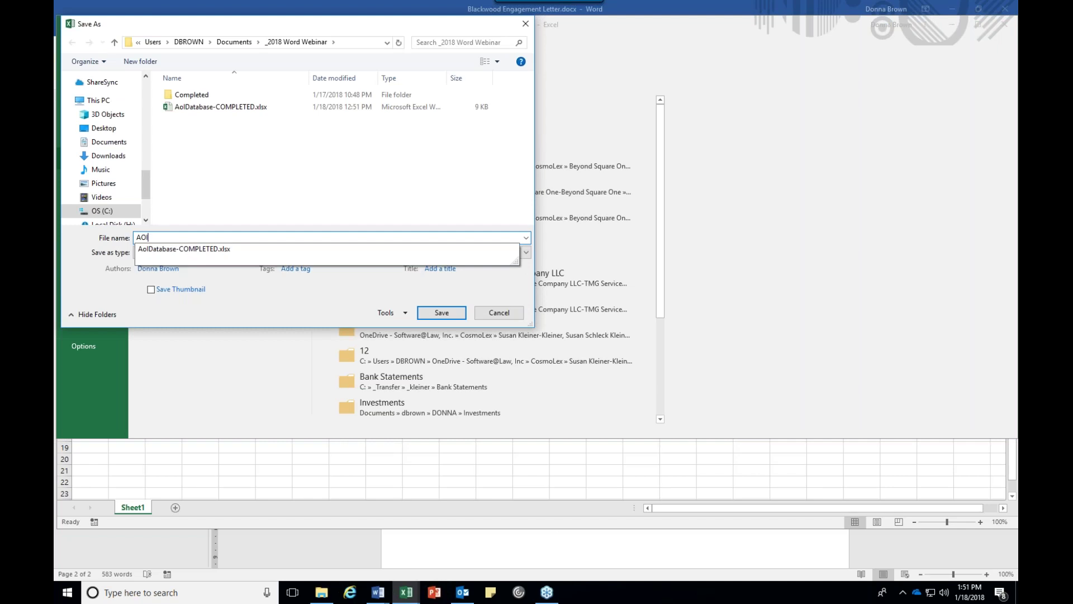
text(Database)
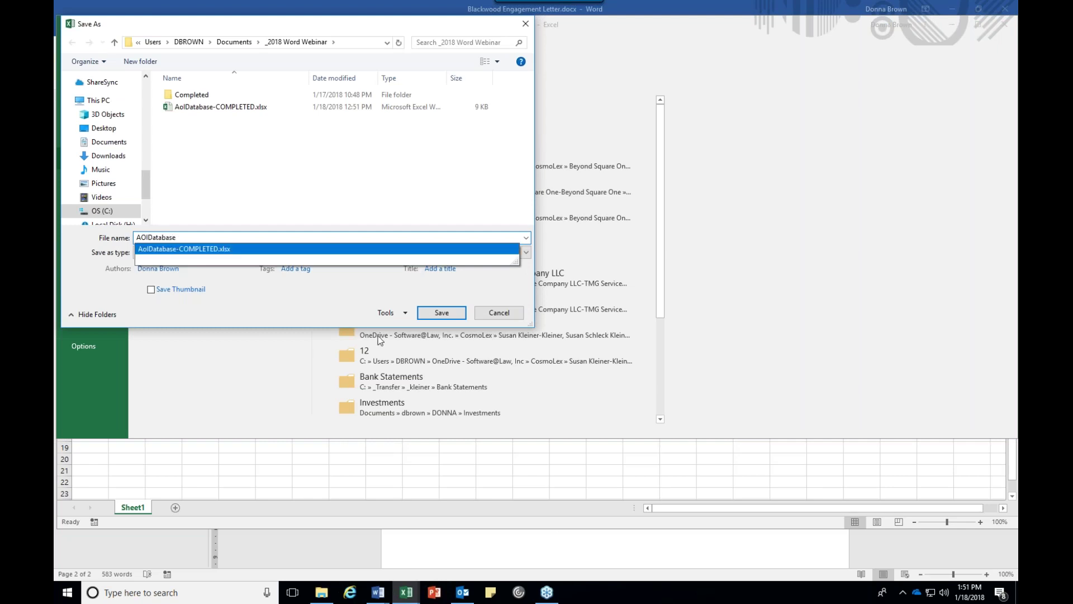
click(436, 316)
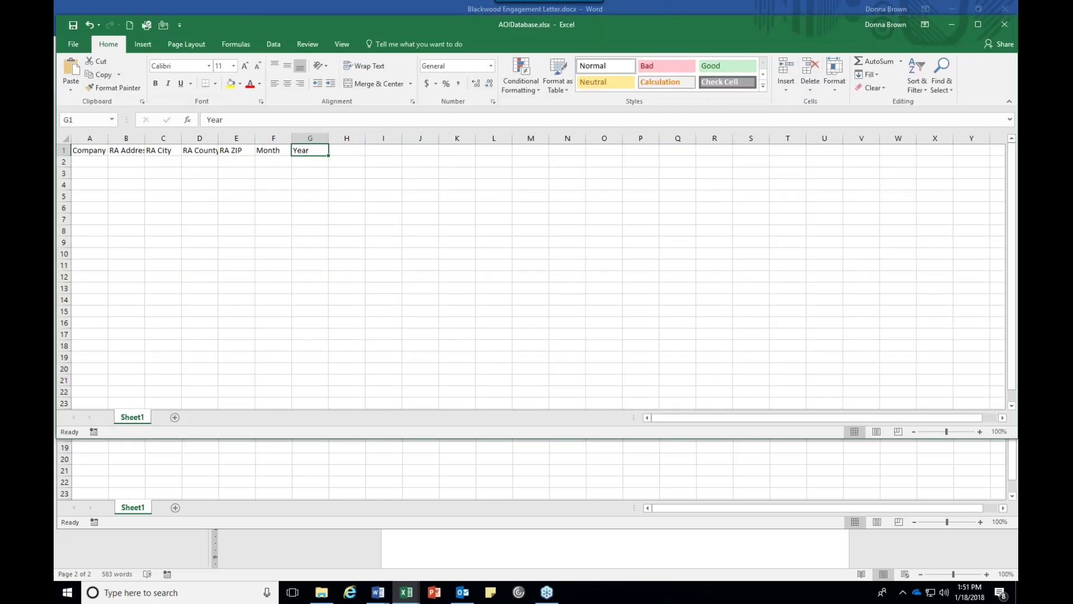
Open the recent workbook AoIDatabase-COMPLETED.xlsx from the _2018 Word Webinar folder.
click(78, 44)
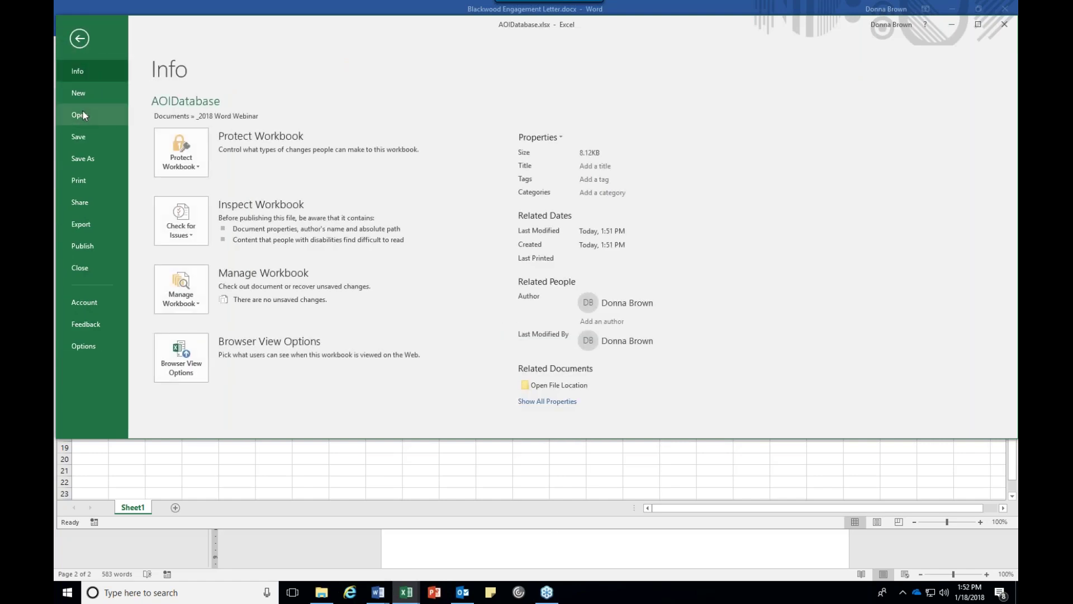
click(82, 111)
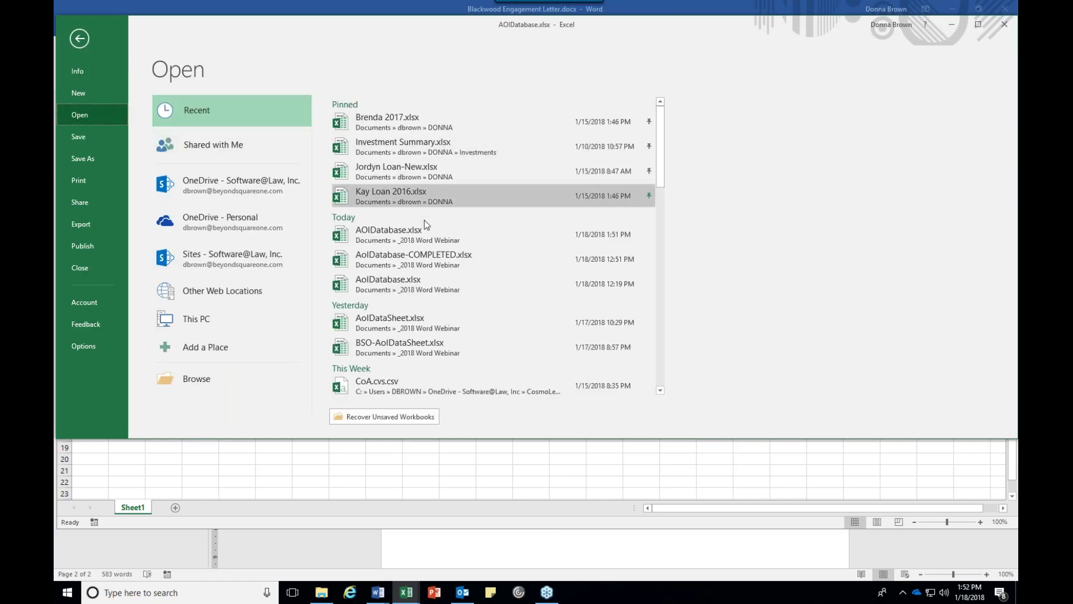
click(423, 254)
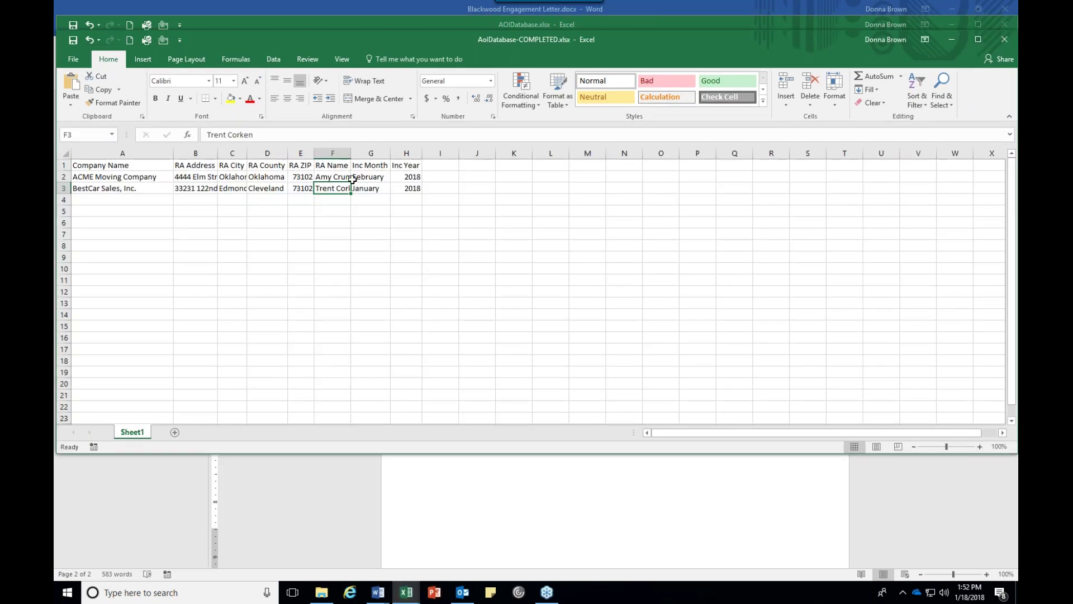
click(133, 188)
click(134, 179)
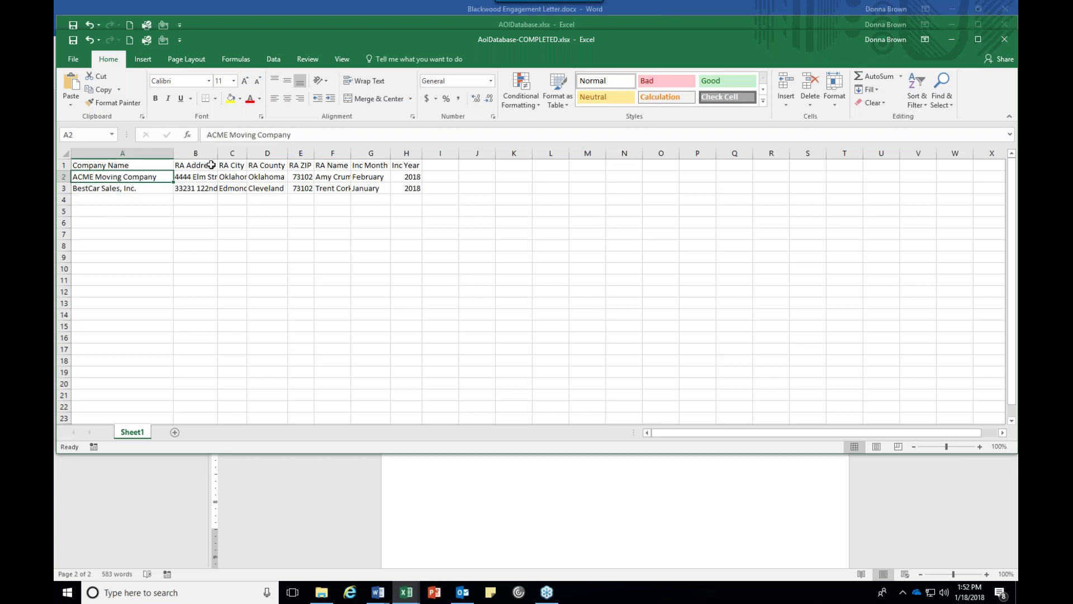
AutoFit the width of all columns in the completed database sheet.
click(65, 154)
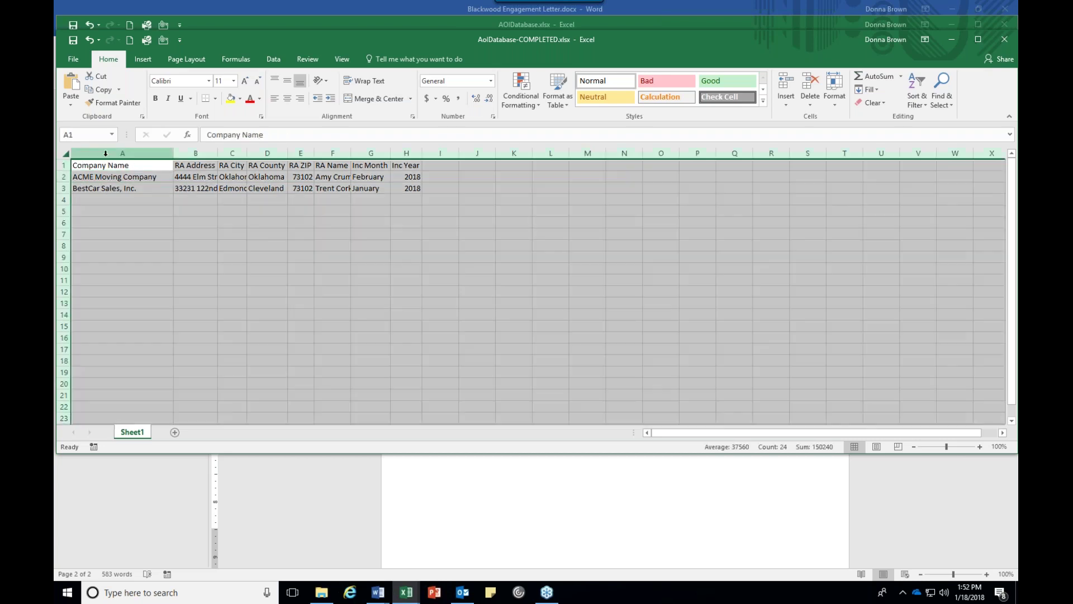
key(alt+h)
key(o)
key(i)
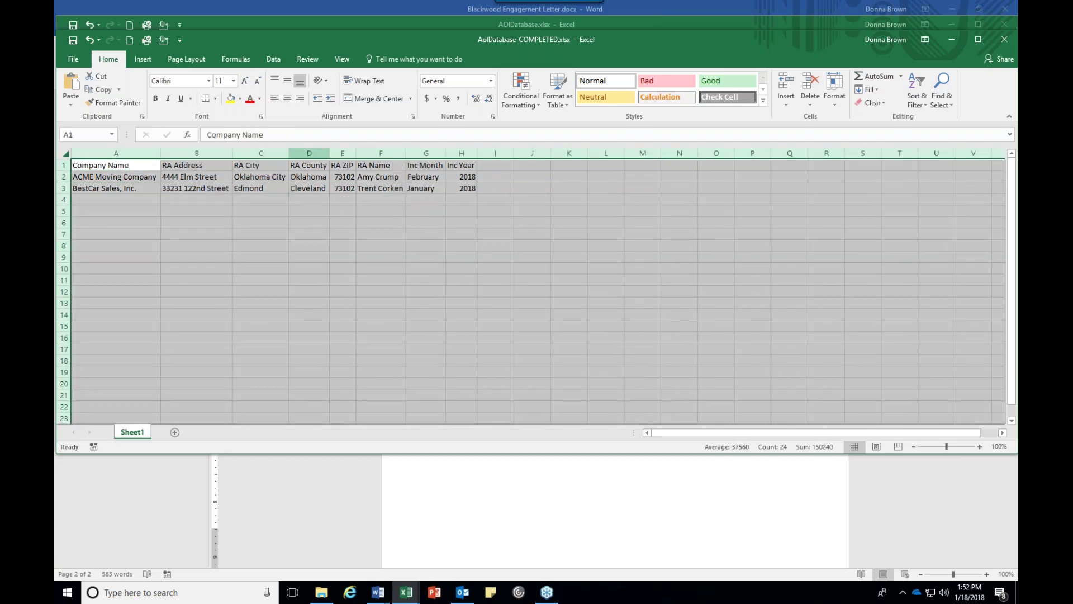
click(94, 191)
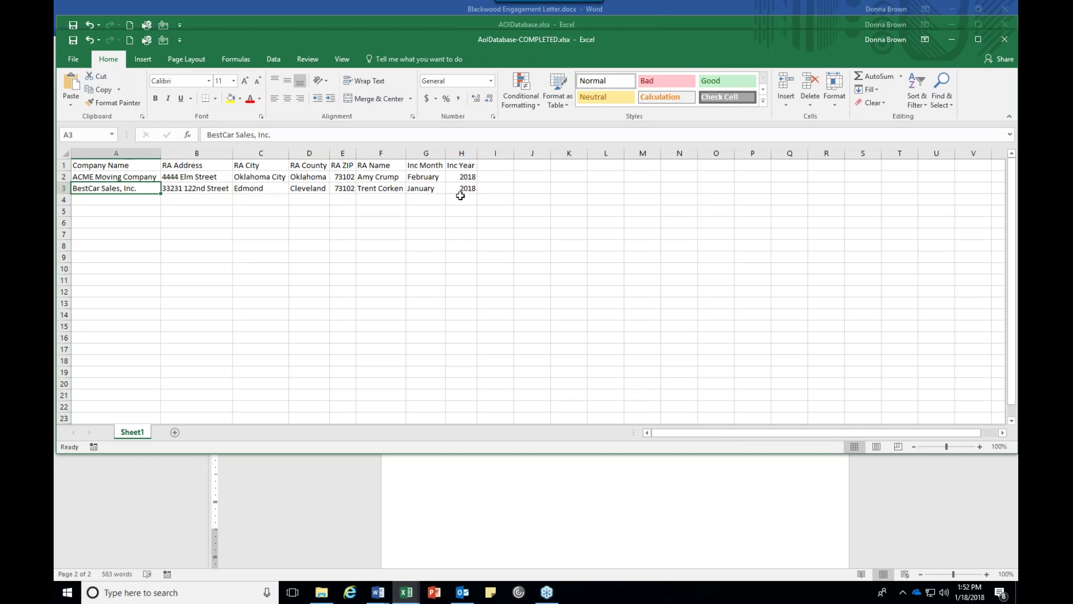
click(84, 197)
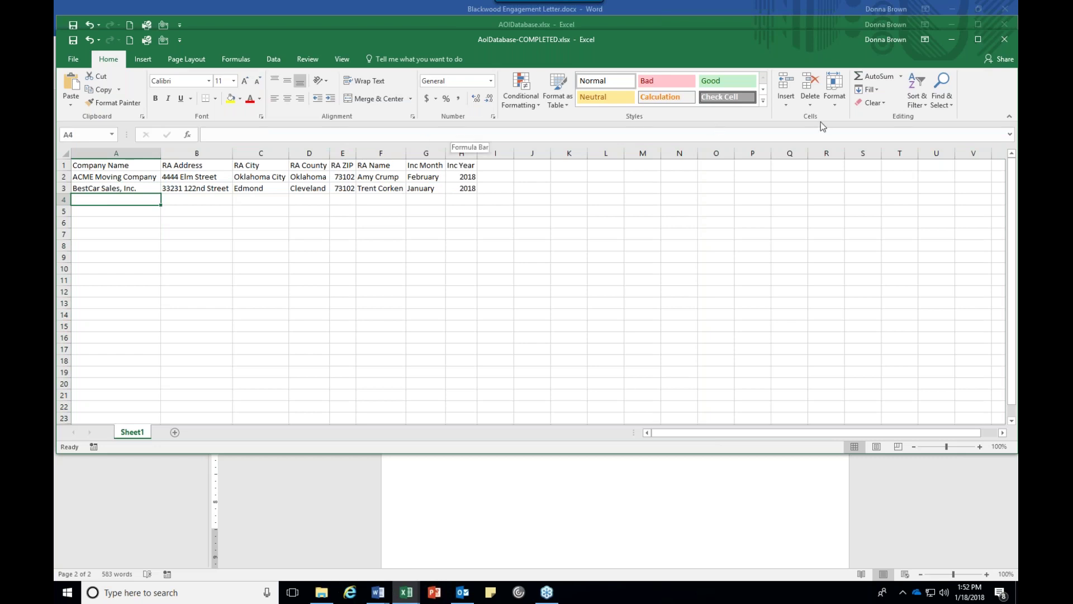
Close AoIDatabase-COMPLETED.xlsx with its changes saved, and close AOIDatabase.xlsx as well.
click(1004, 40)
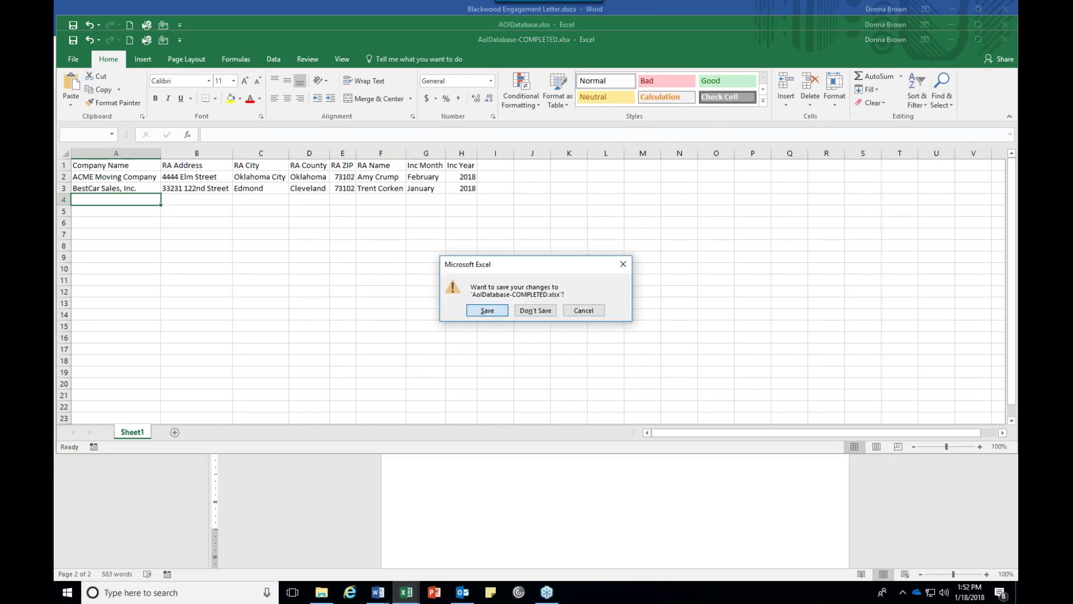
key(Return)
click(1004, 24)
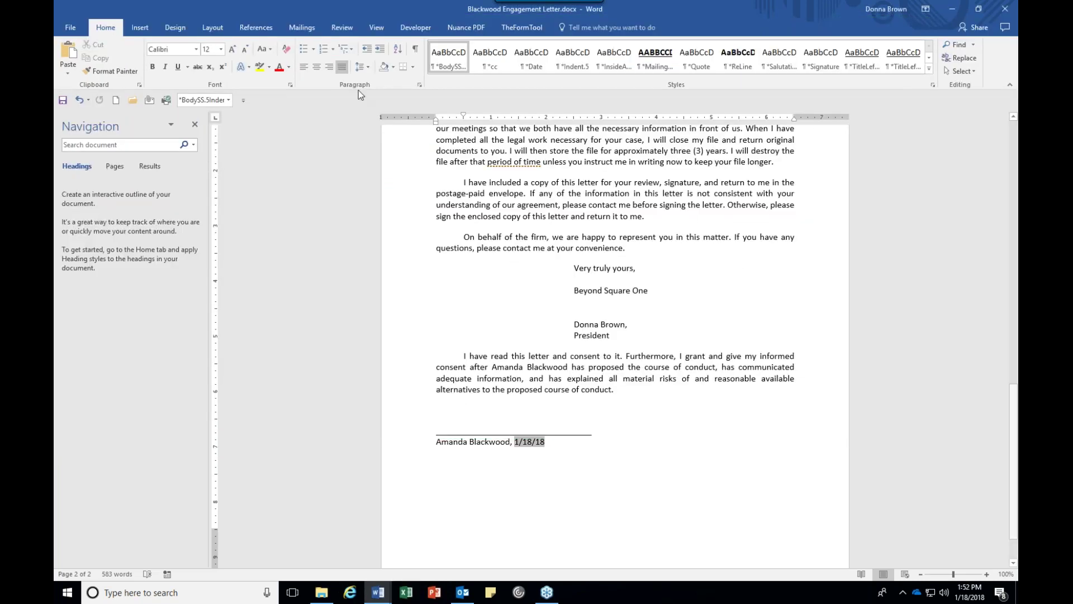
Close the Blackwood Engagement Letter, and close FORM-Engagement Letter with its changes saved.
click(70, 27)
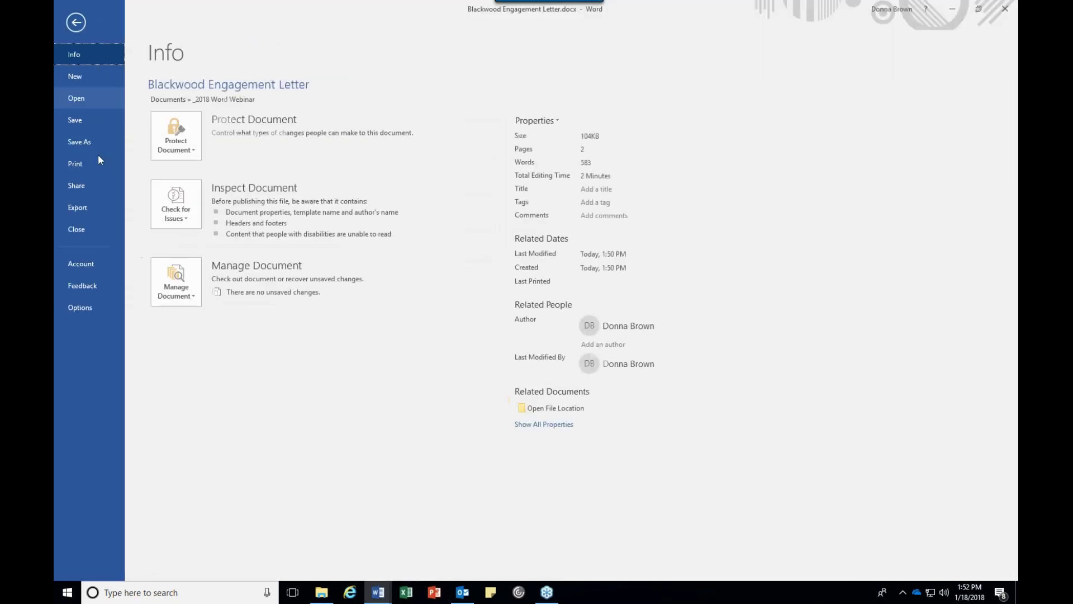
click(81, 229)
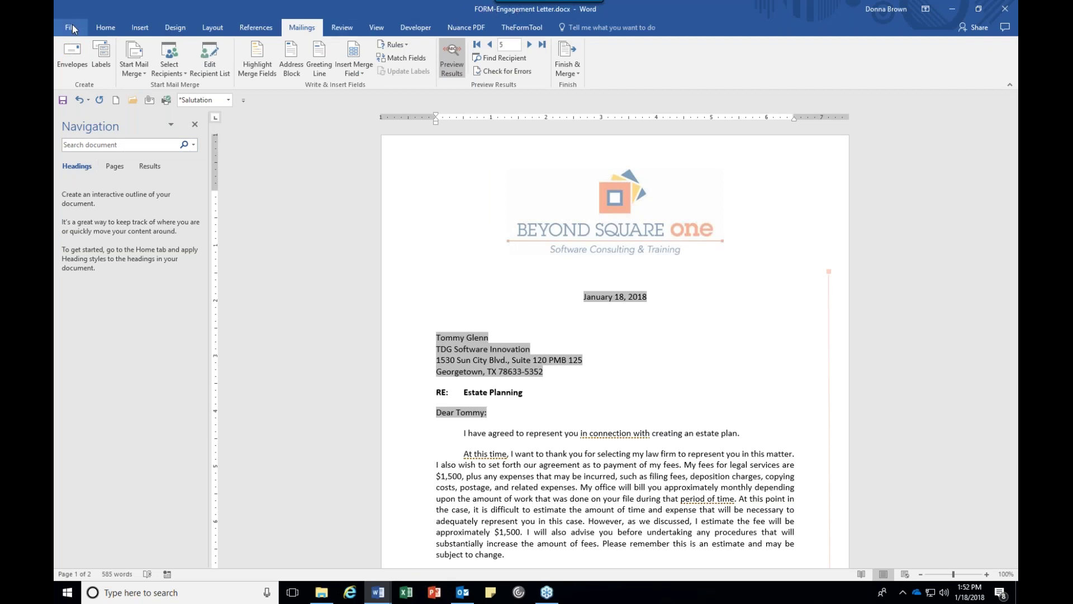
click(71, 31)
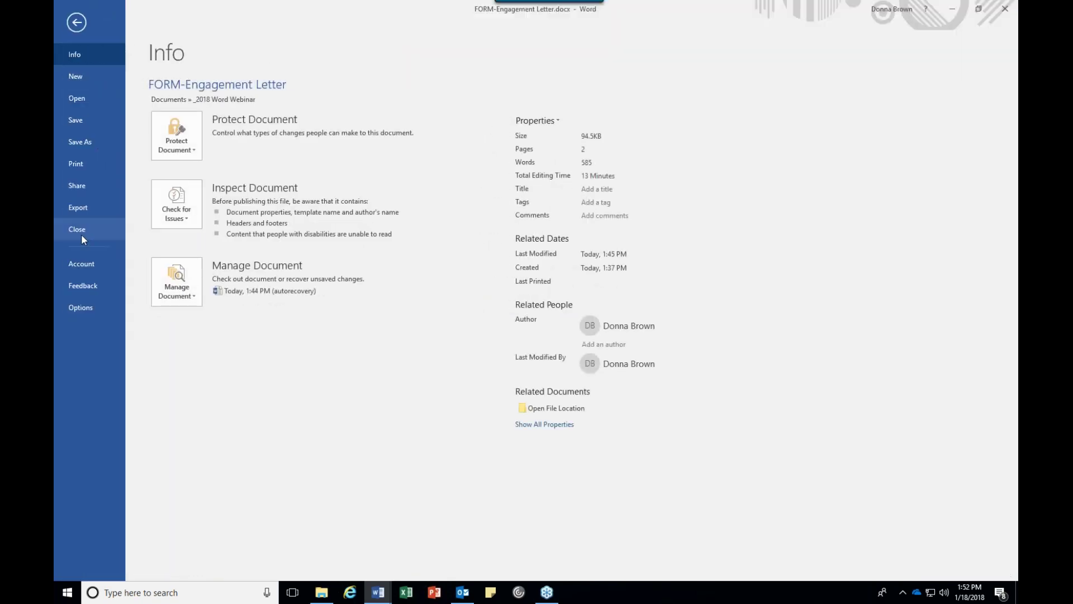
click(81, 233)
click(487, 310)
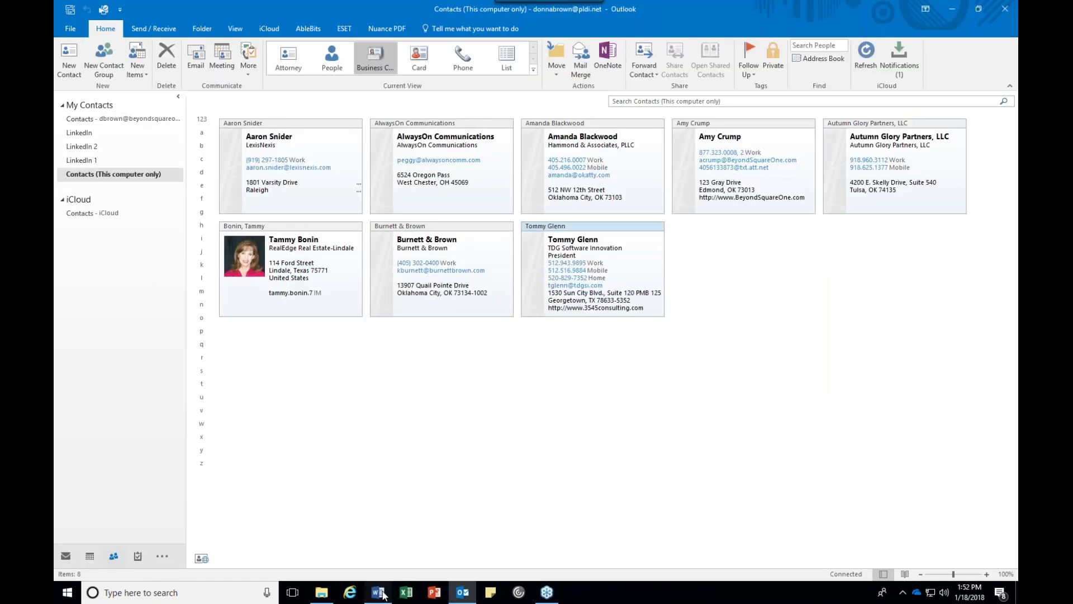
Switch back to Word and open the recent document S@L Articles of Incorporation.docx.
click(383, 594)
click(67, 27)
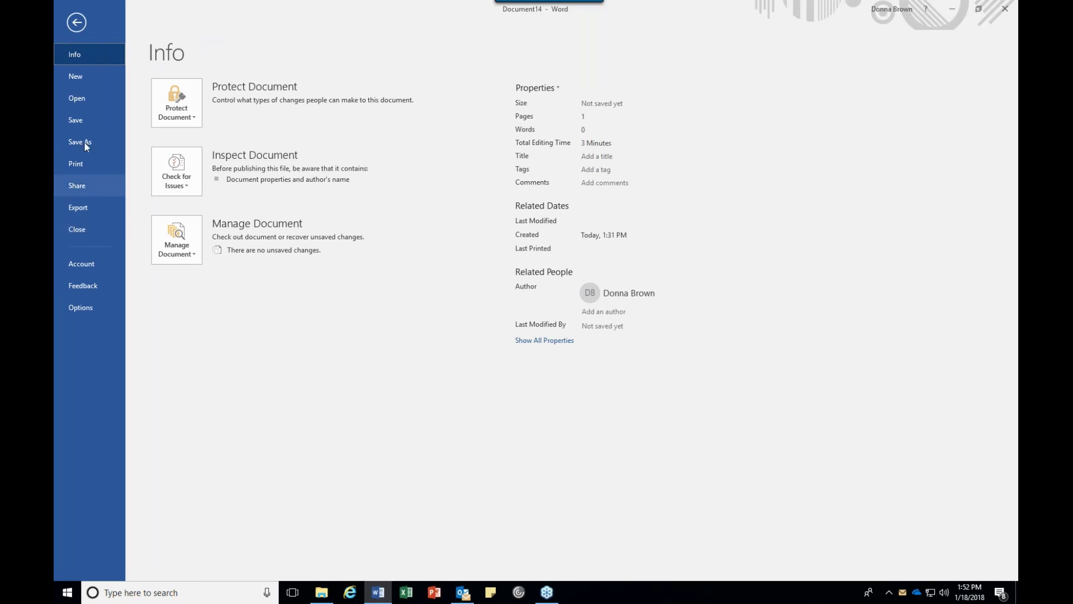
click(82, 102)
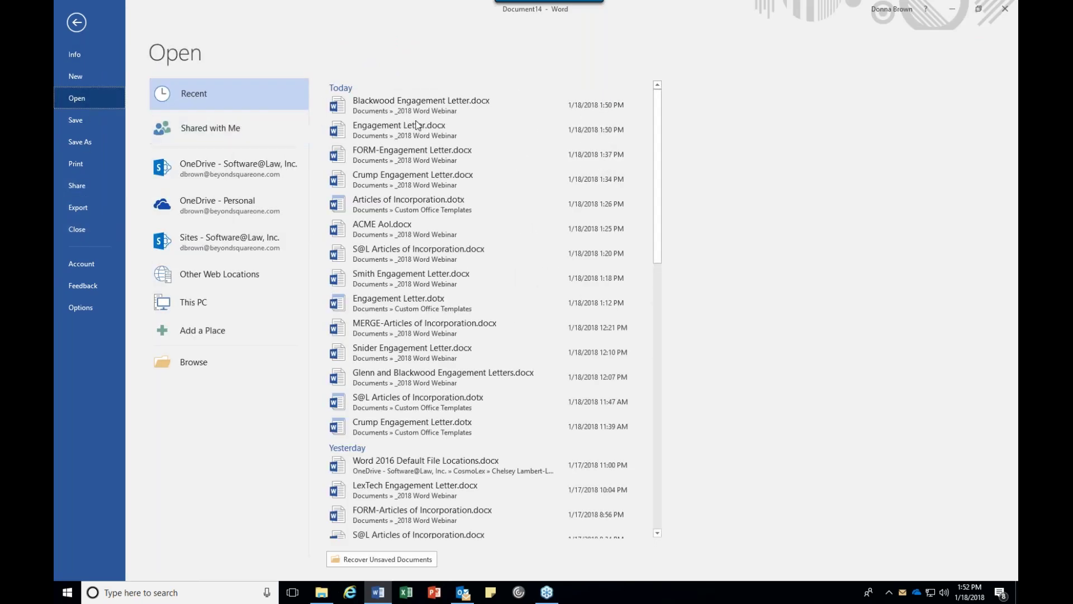
click(401, 258)
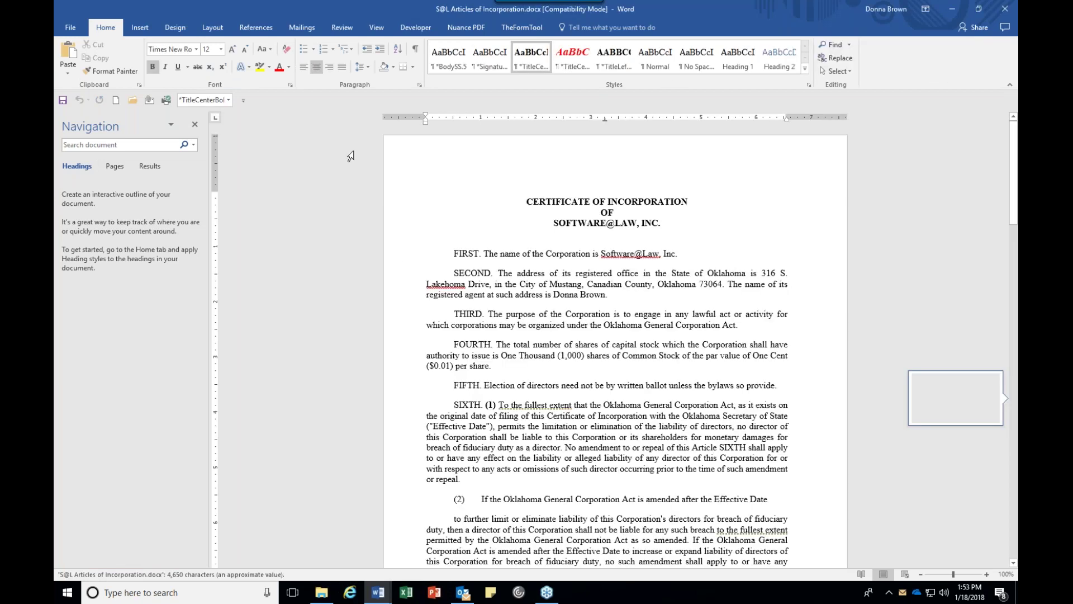
Set the mail merge document type to Normal Word Document.
click(299, 29)
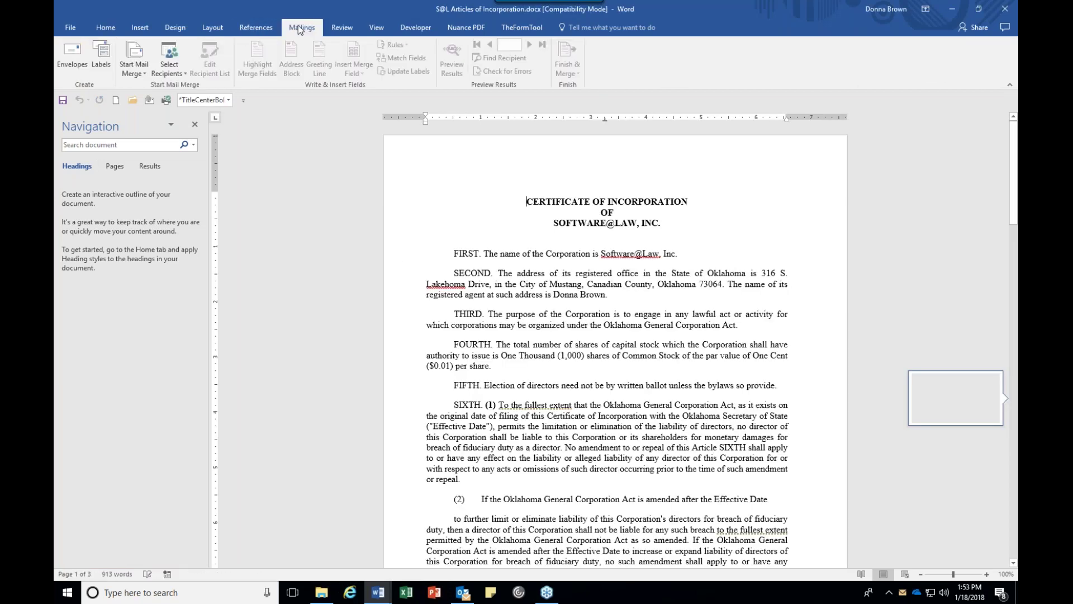
click(135, 72)
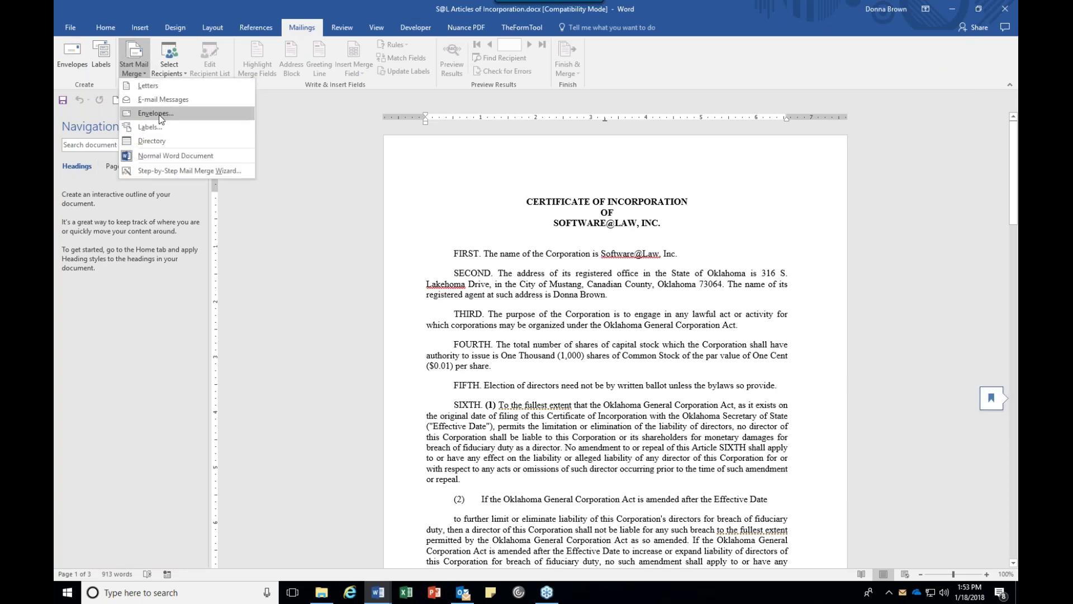
click(153, 157)
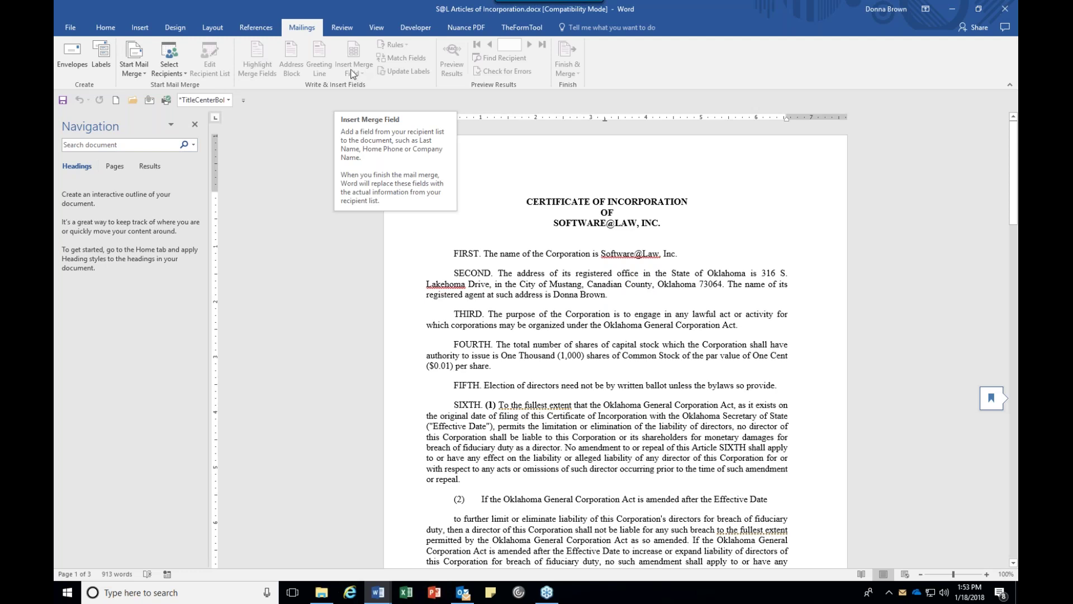
Use the existing list AoIDatabase-COMPLETED.xlsx from _2018 Word Webinar as merge recipients, with table Sheet1$ and the first row as column headers.
click(174, 73)
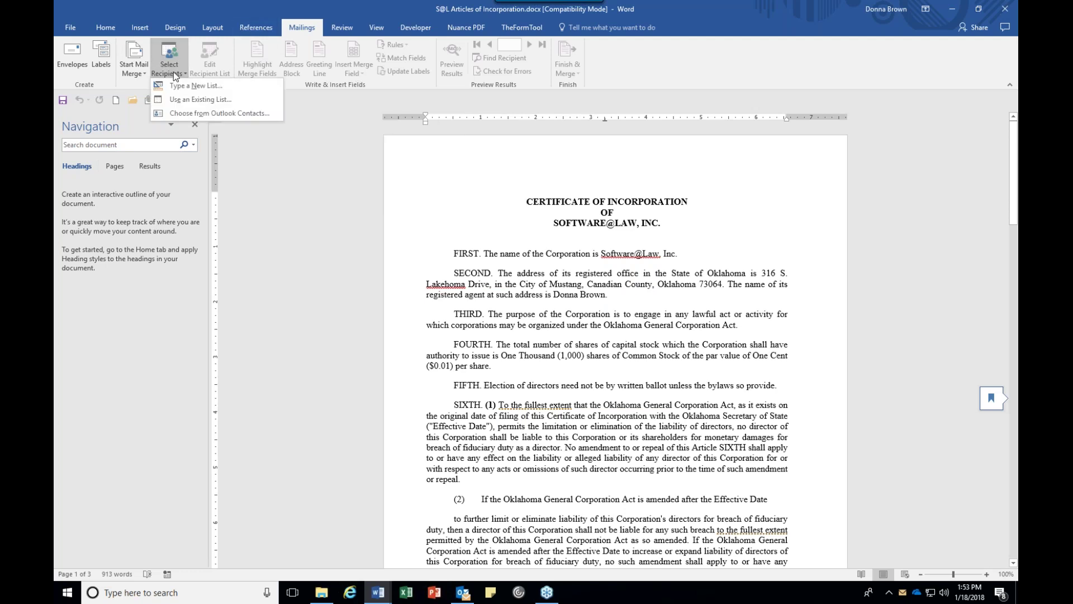
click(185, 101)
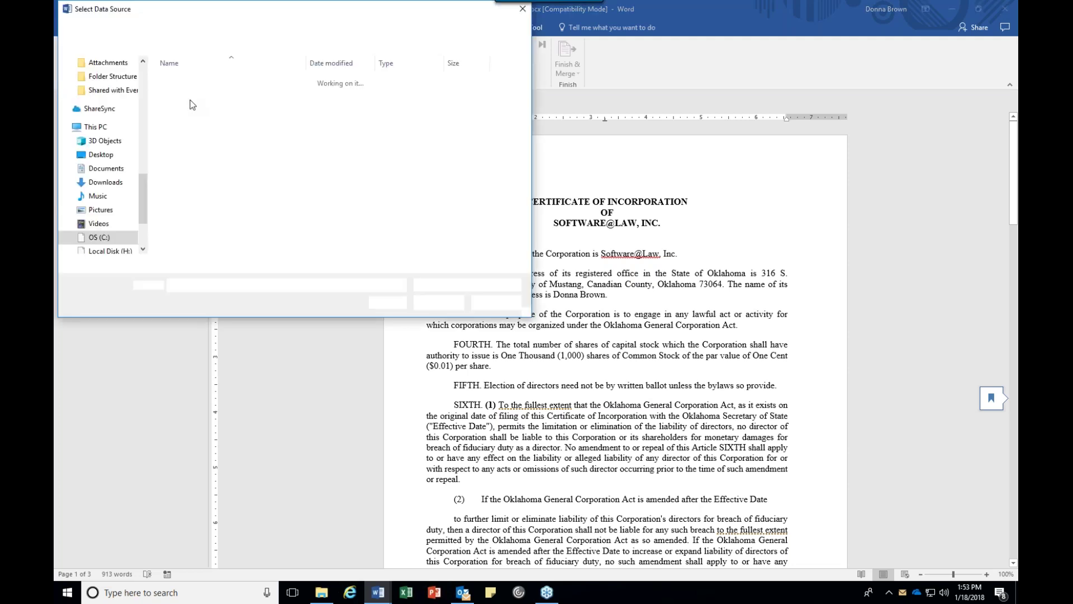
drag(143, 198, 160, 78)
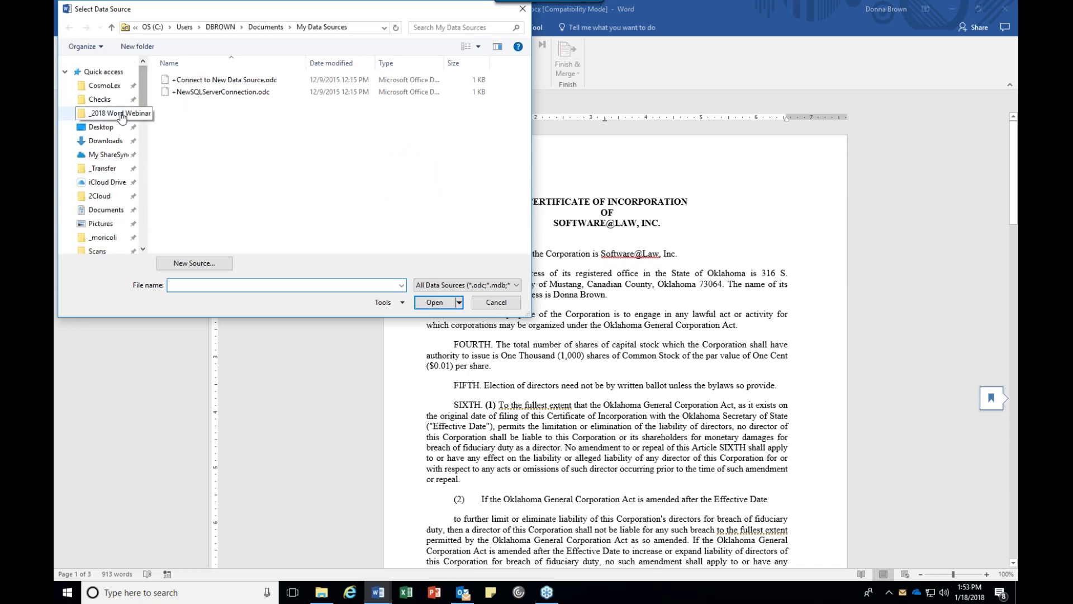
click(114, 113)
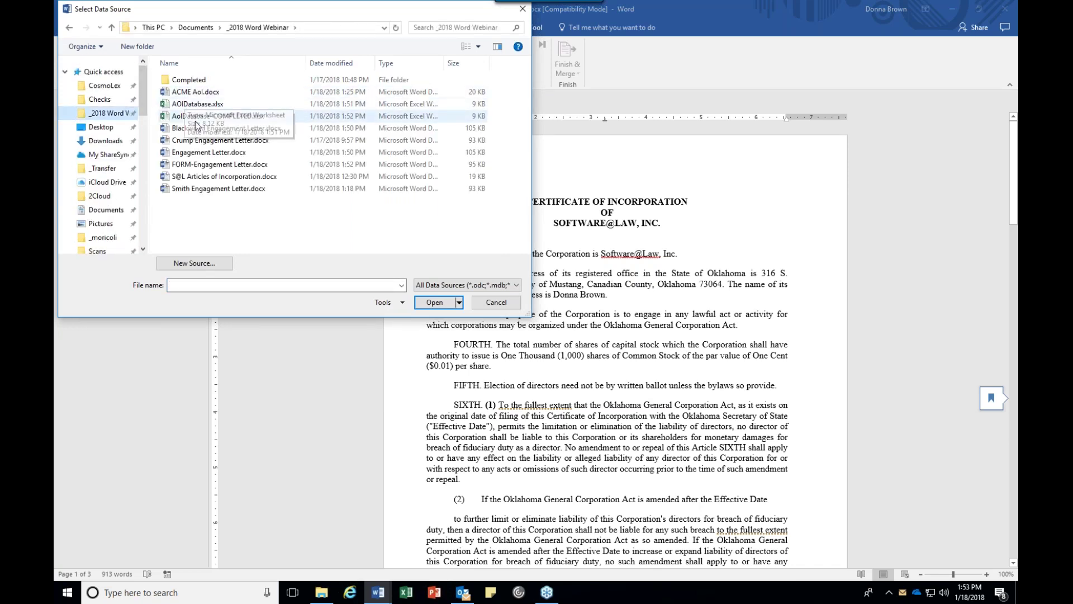
click(180, 118)
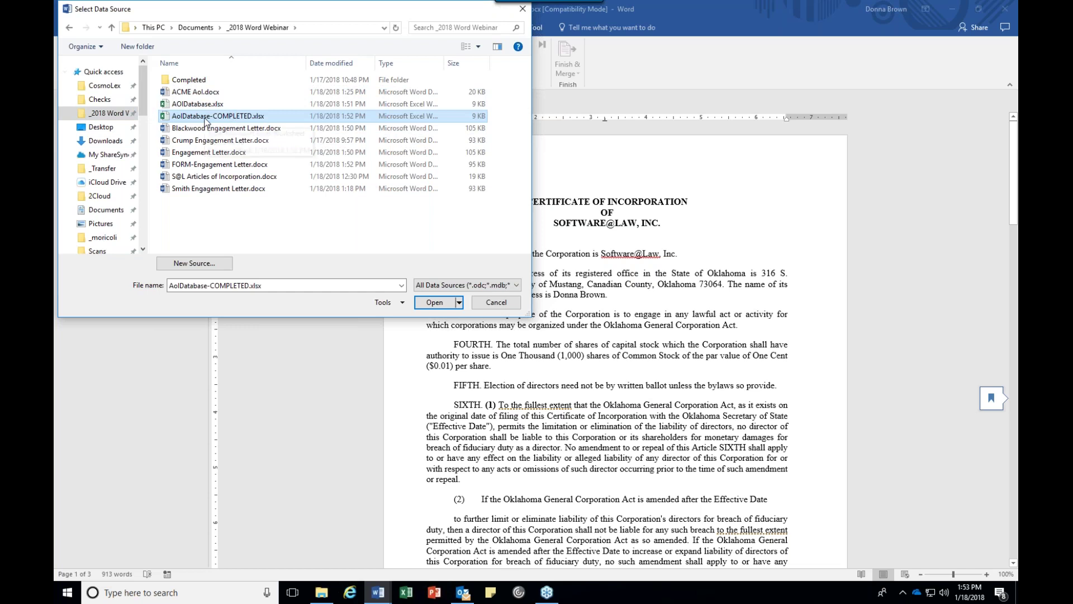
click(434, 303)
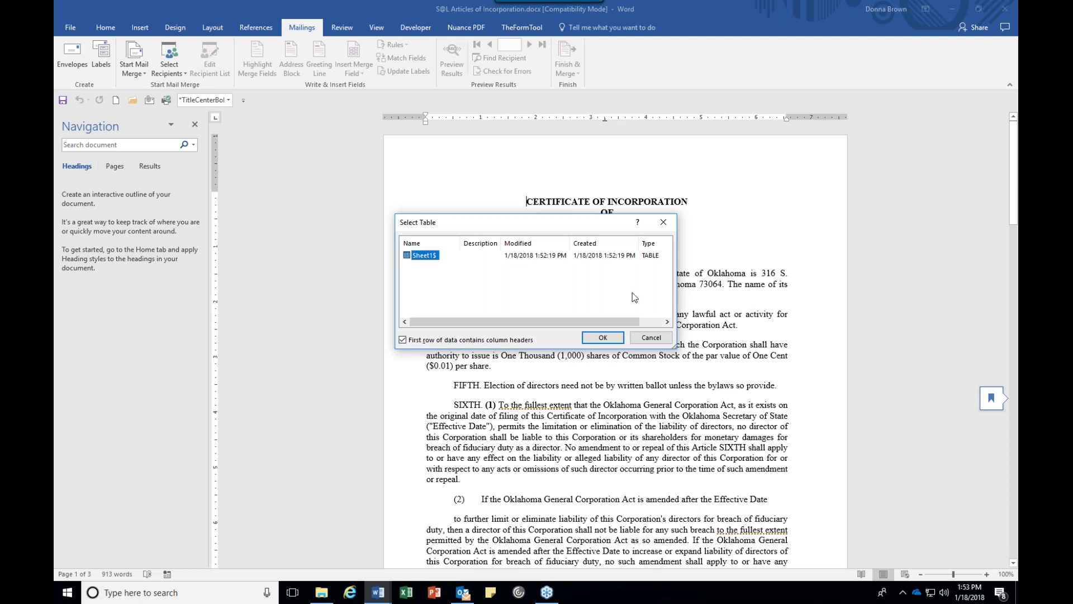
click(602, 337)
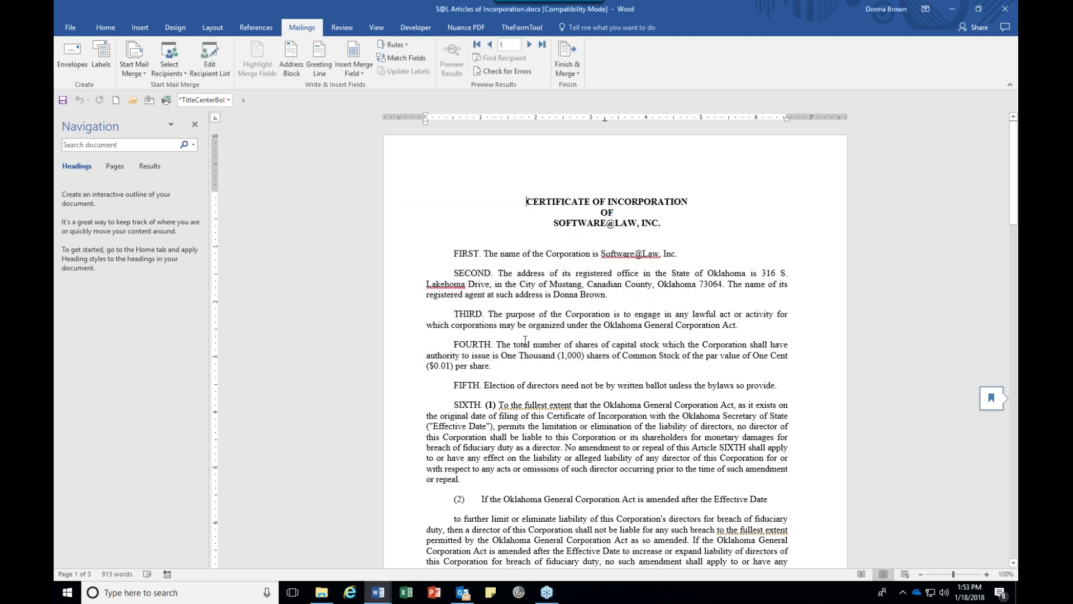
Replace SOFTWARE@LAW, INC. in the certificate title with the Company_Name merge field.
click(359, 75)
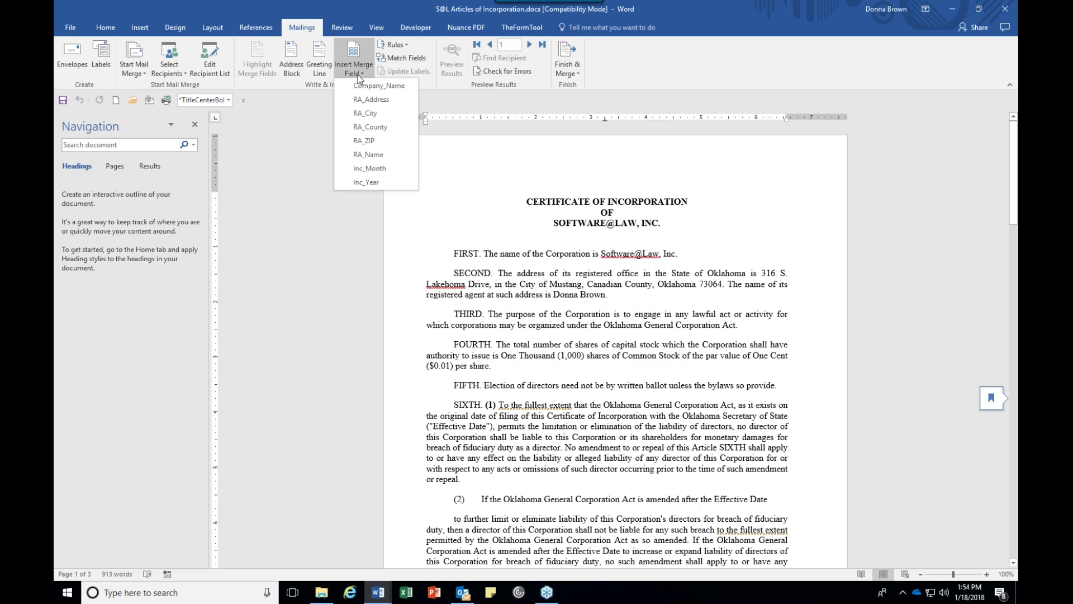
click(358, 75)
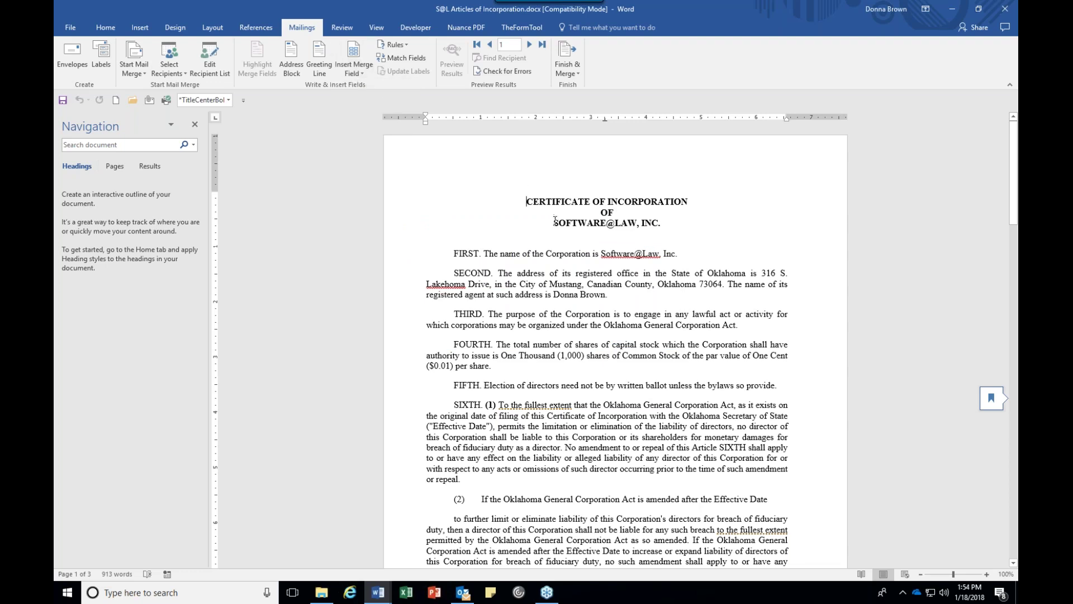
drag(584, 222, 661, 223)
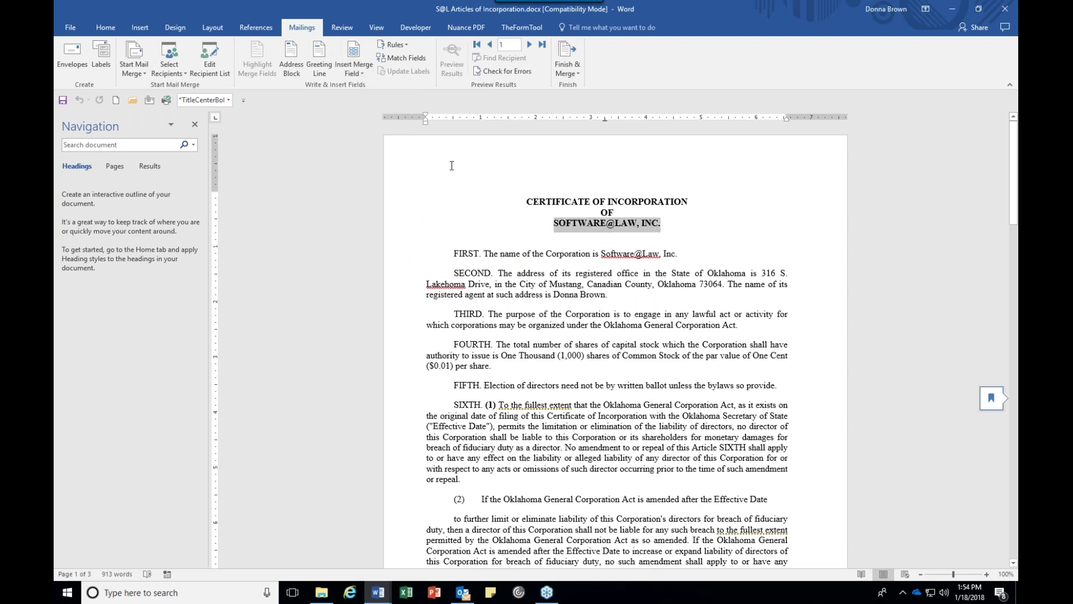
click(355, 75)
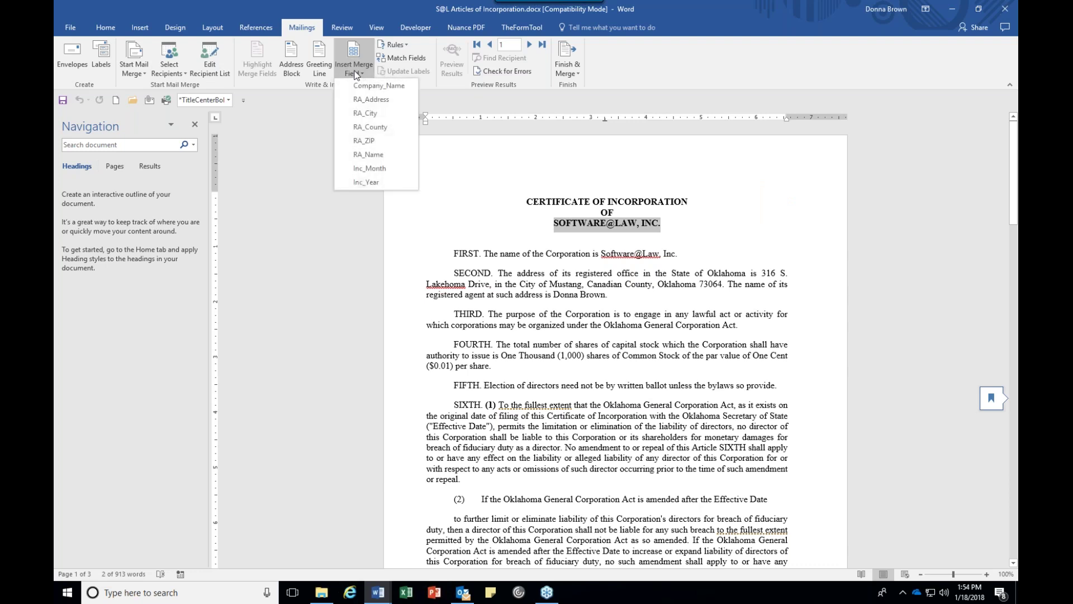
click(357, 95)
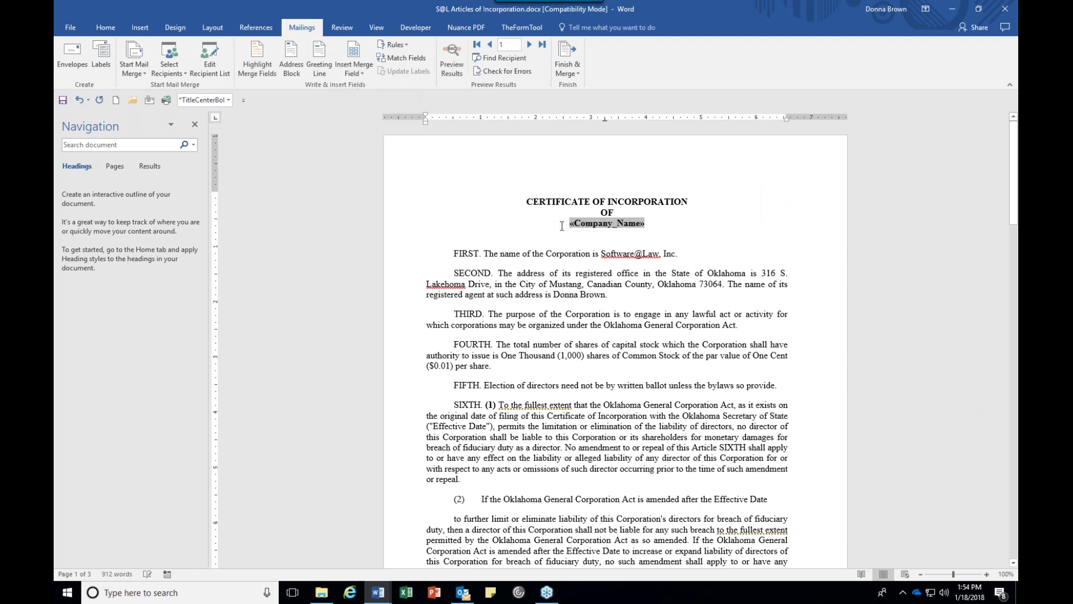
Change the case of the Company_Name merge field in the title to UPPERCASE.
drag(569, 223, 649, 223)
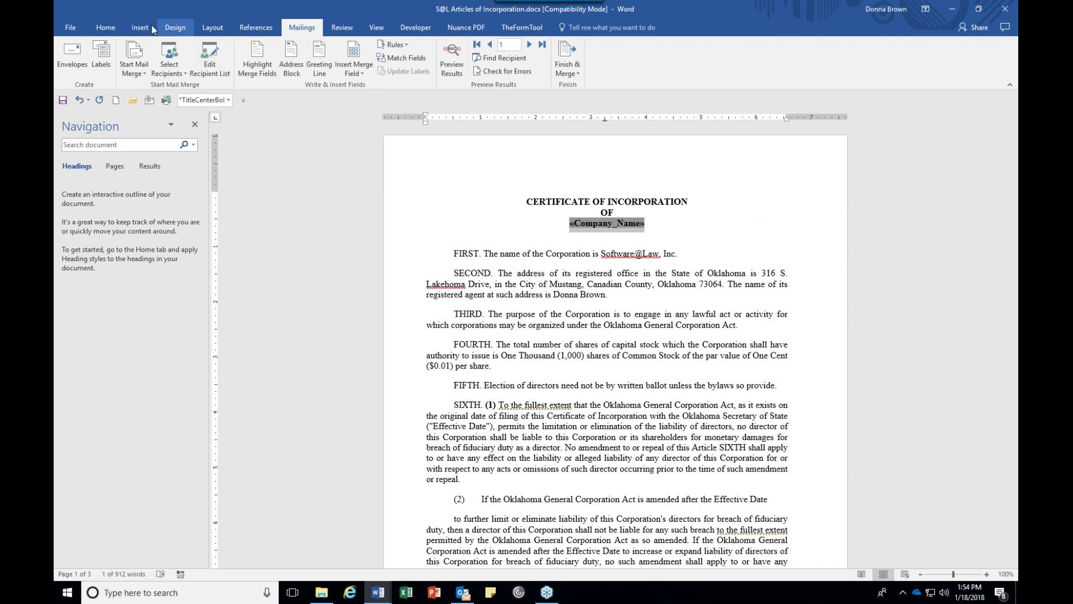
click(100, 26)
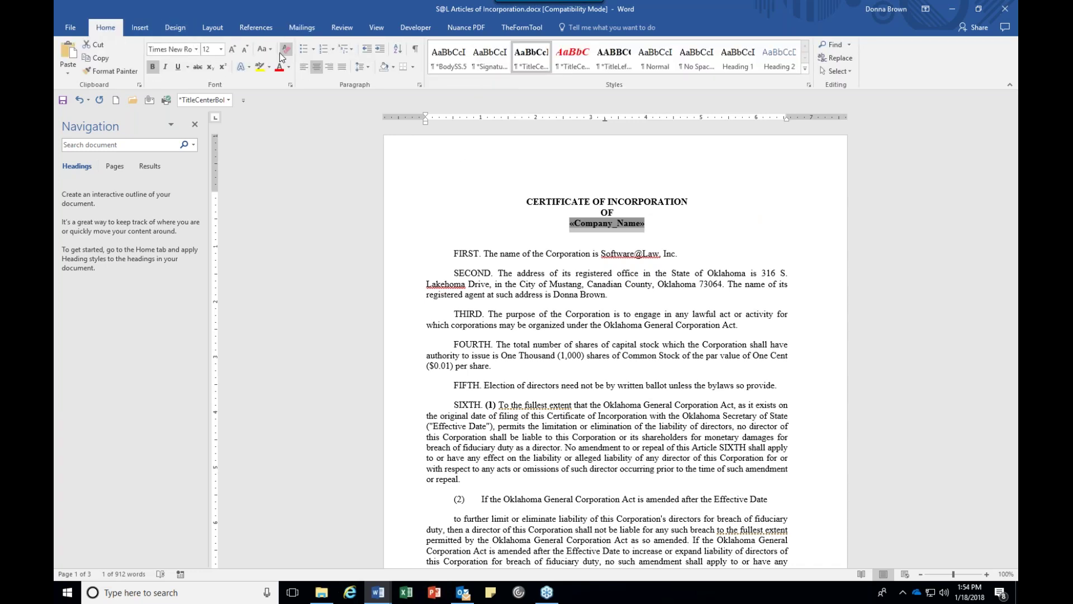
click(264, 49)
click(291, 91)
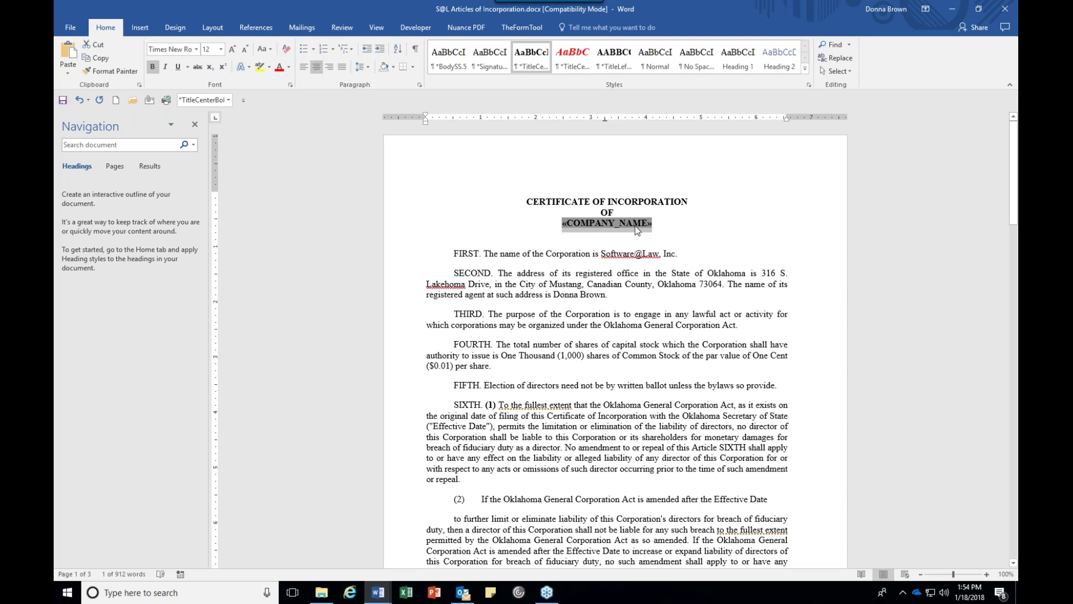
Replace Software@Law, Inc. in the FIRST article with the Company_Name merge field.
drag(650, 253, 676, 254)
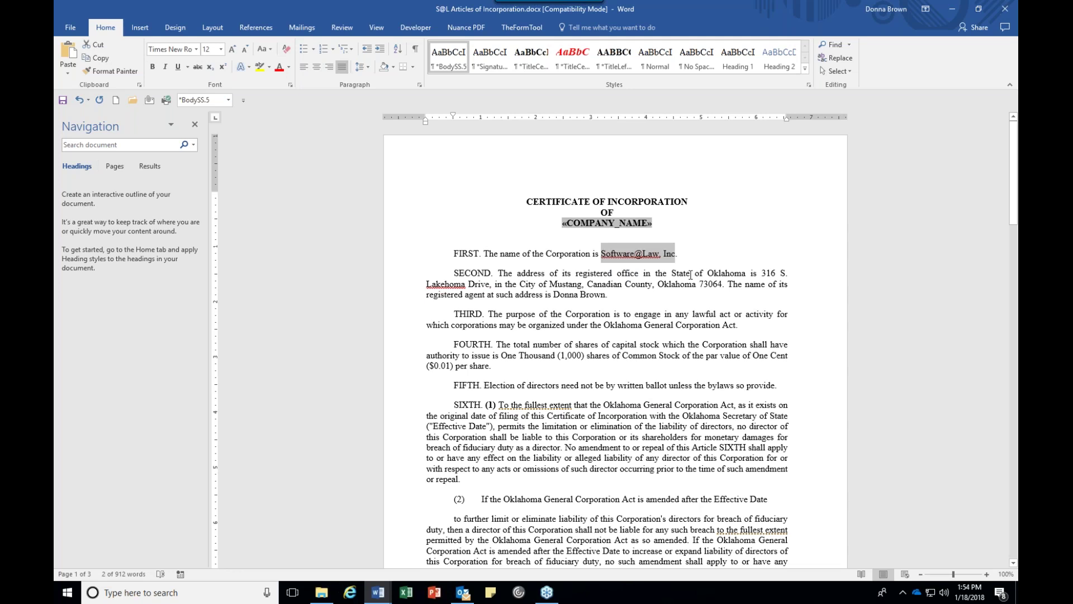
click(302, 27)
click(365, 66)
click(366, 92)
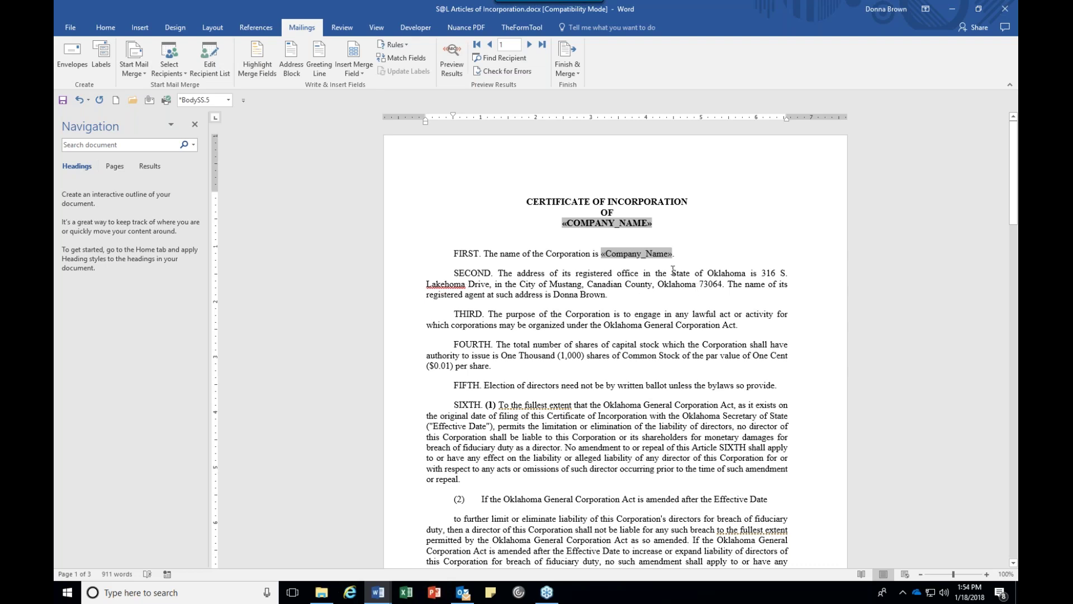
In the SECOND article, replace the street address with the RA_Address merge field and the city with RA_City.
drag(761, 273, 489, 284)
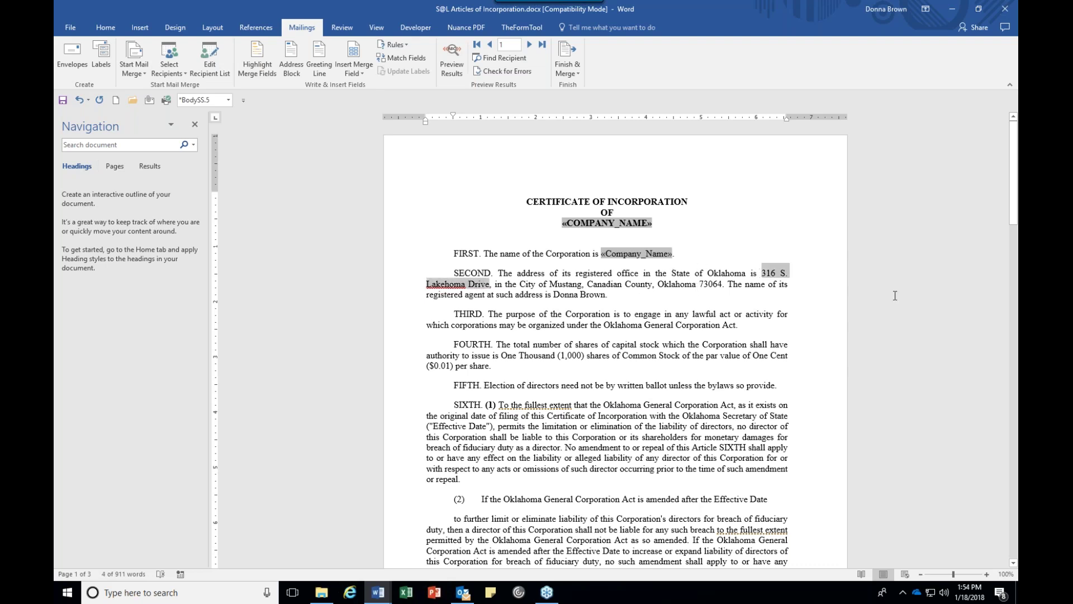
click(353, 71)
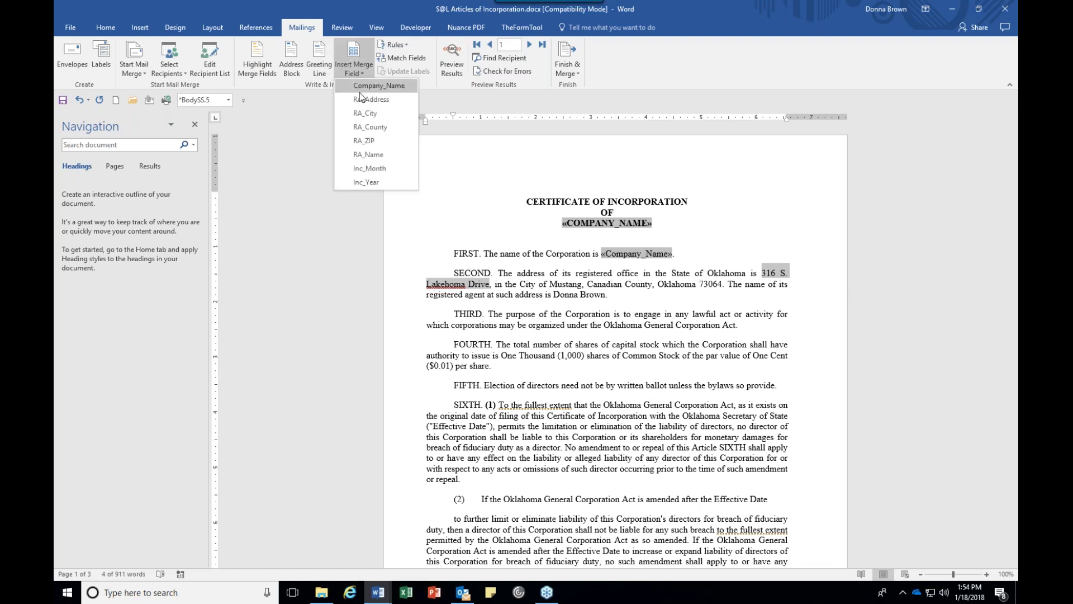
click(361, 99)
double_click(498, 283)
click(354, 71)
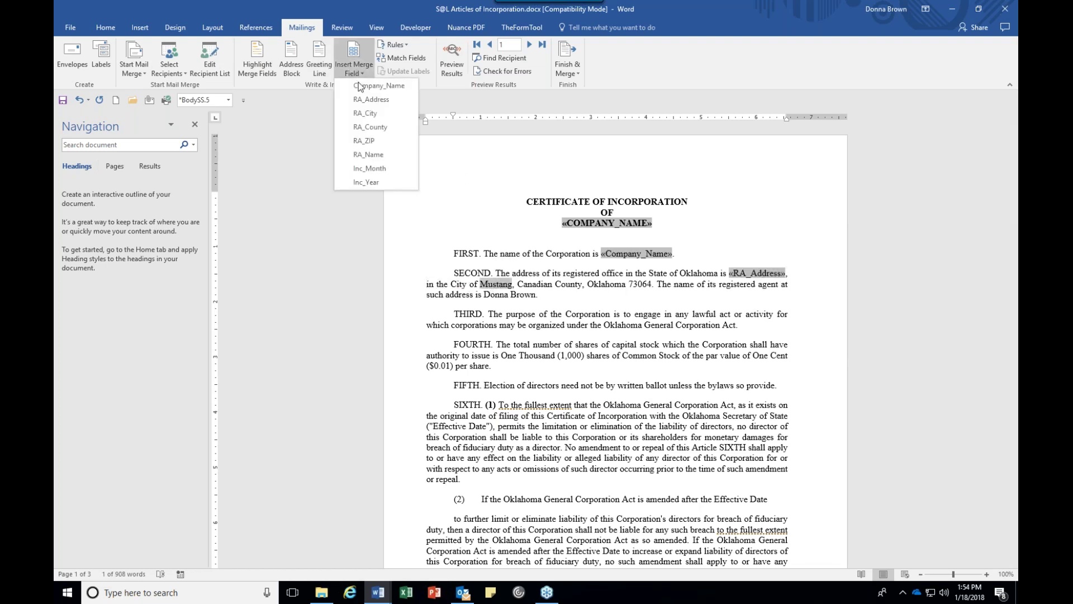
click(359, 112)
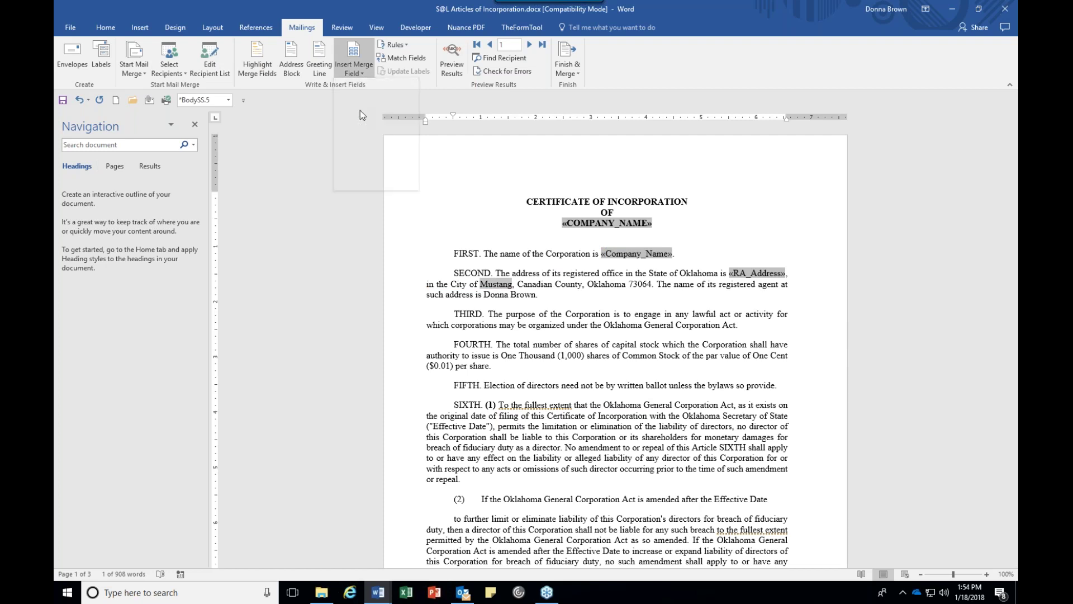
In the SECOND article, replace the county name with the RA_County merge field and the ZIP code with RA_ZIP.
double_click(553, 285)
click(353, 71)
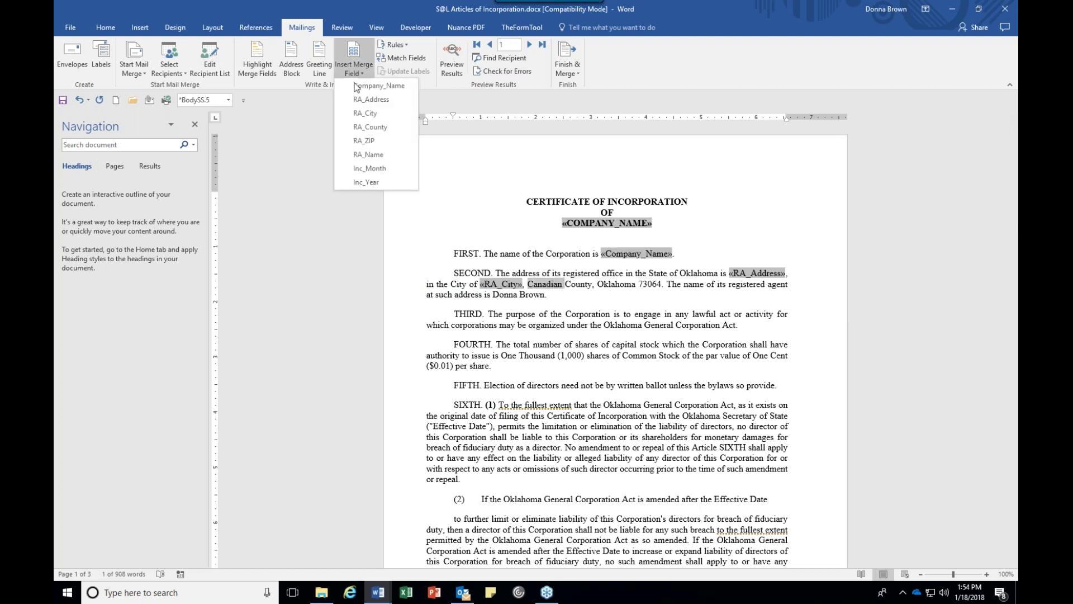
click(358, 126)
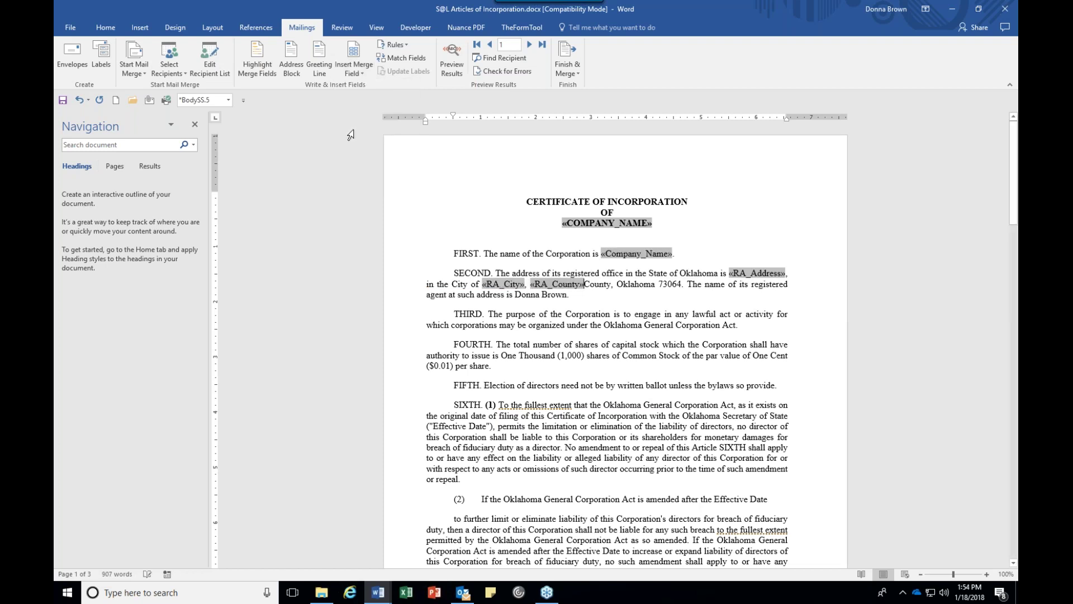
double_click(671, 284)
click(354, 67)
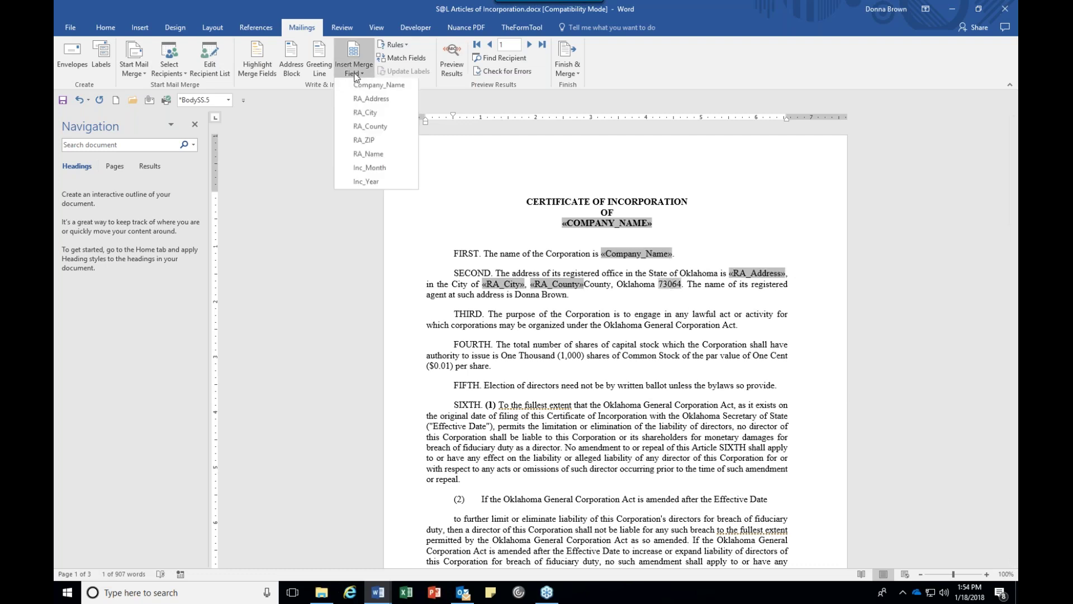
click(364, 140)
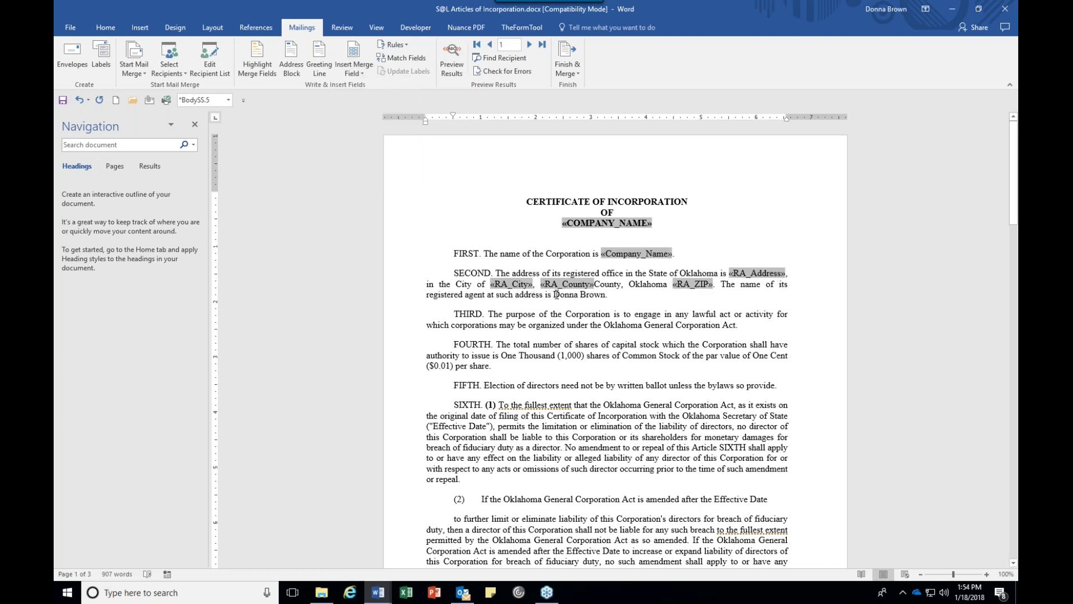
Replace the registered agent's name in the SECOND article with the RA_Name merge field.
drag(553, 294, 605, 294)
click(354, 67)
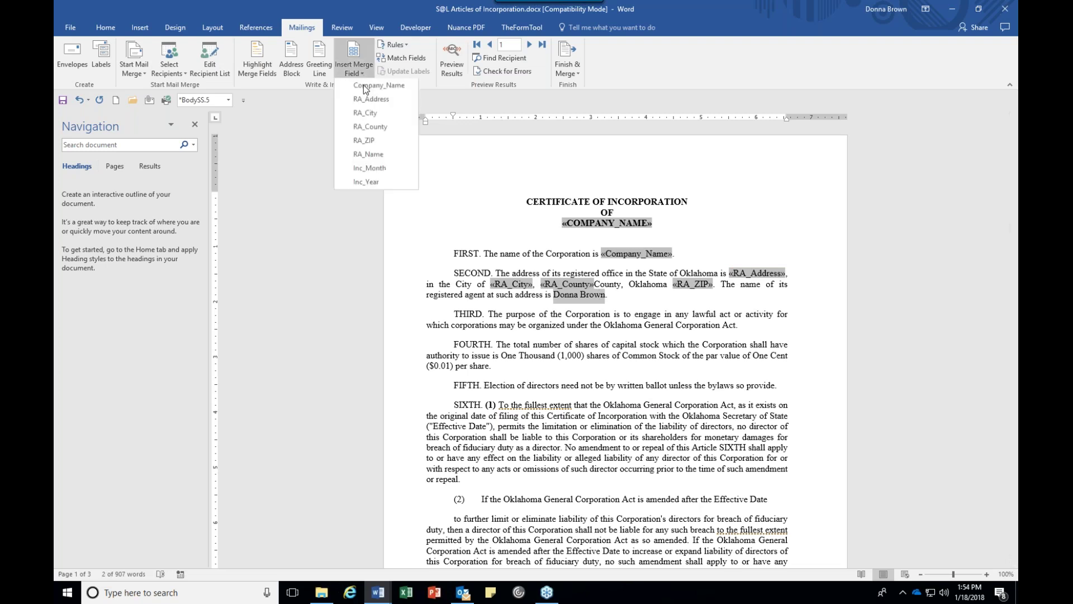
click(367, 154)
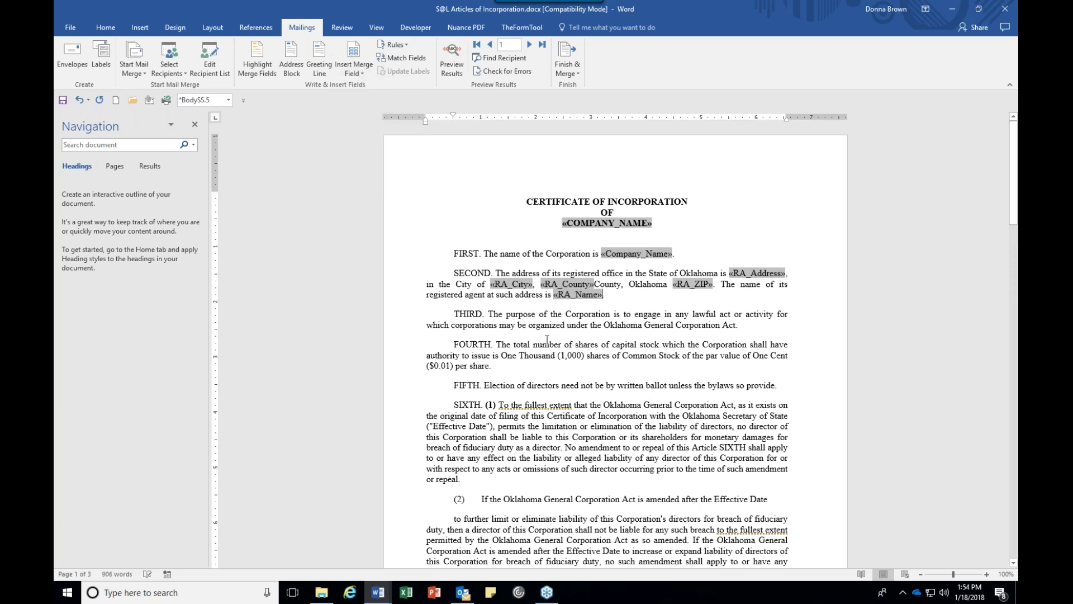
In the "Executed this" line, replace the month with the Inc_Month merge field and the year with Inc_Year.
scroll(547, 339, down, 8)
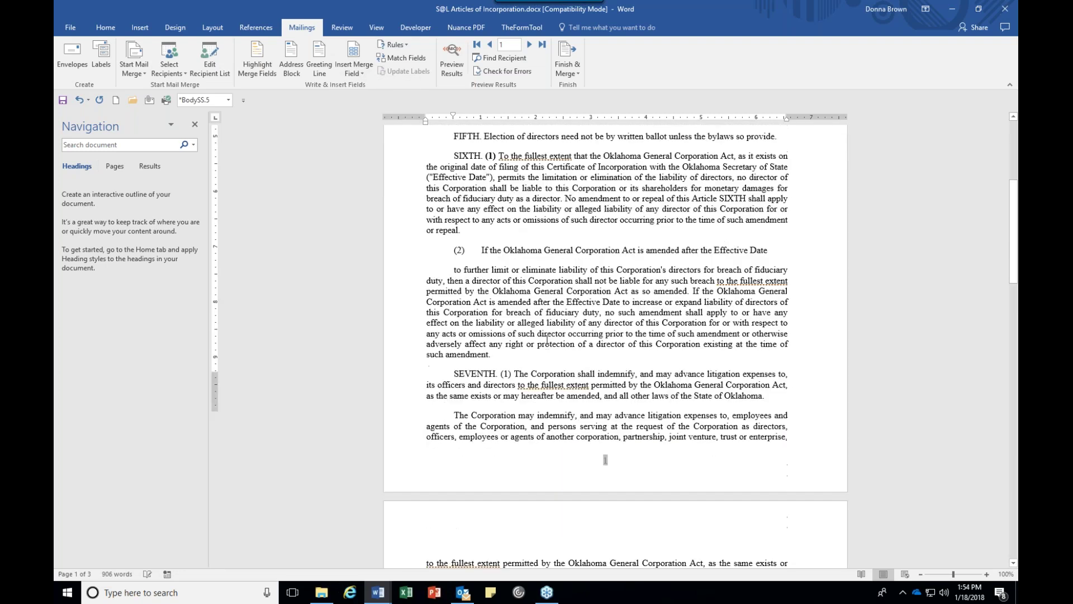
scroll(547, 340, down, 20)
double_click(553, 325)
click(355, 71)
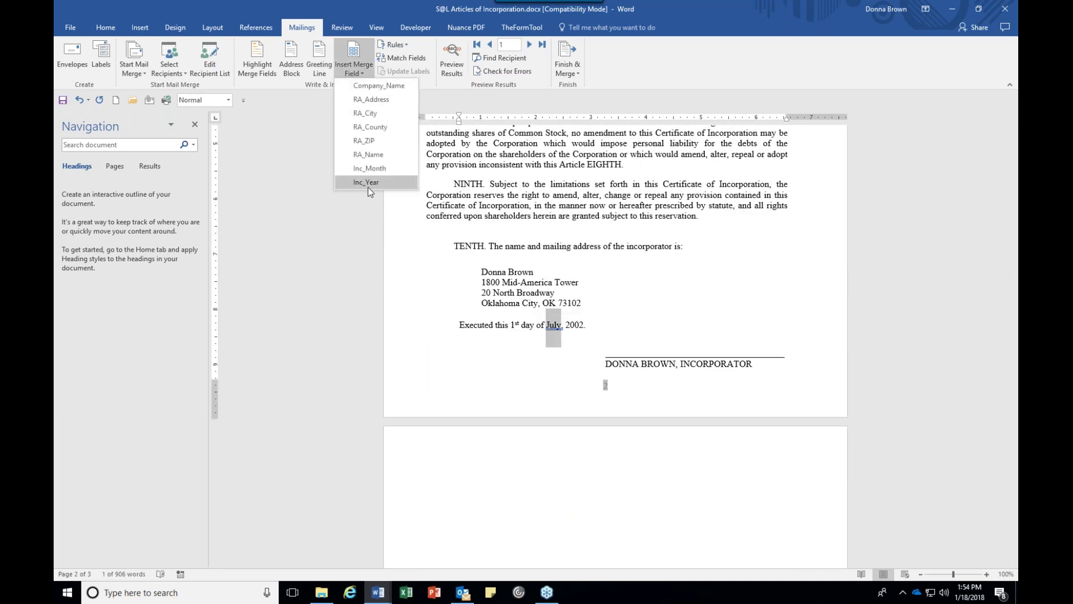
click(371, 169)
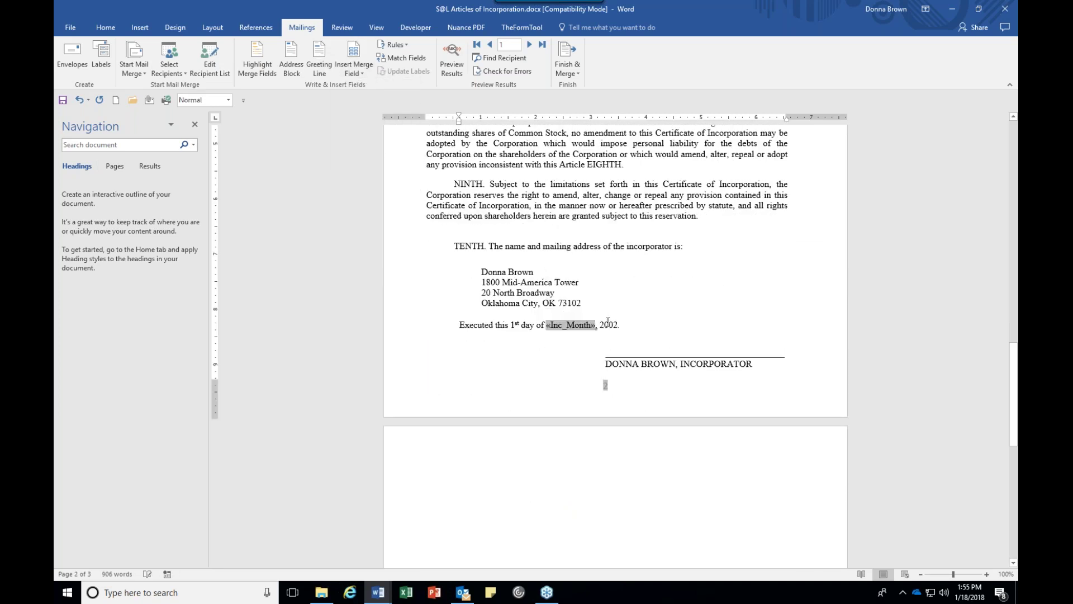
click(360, 69)
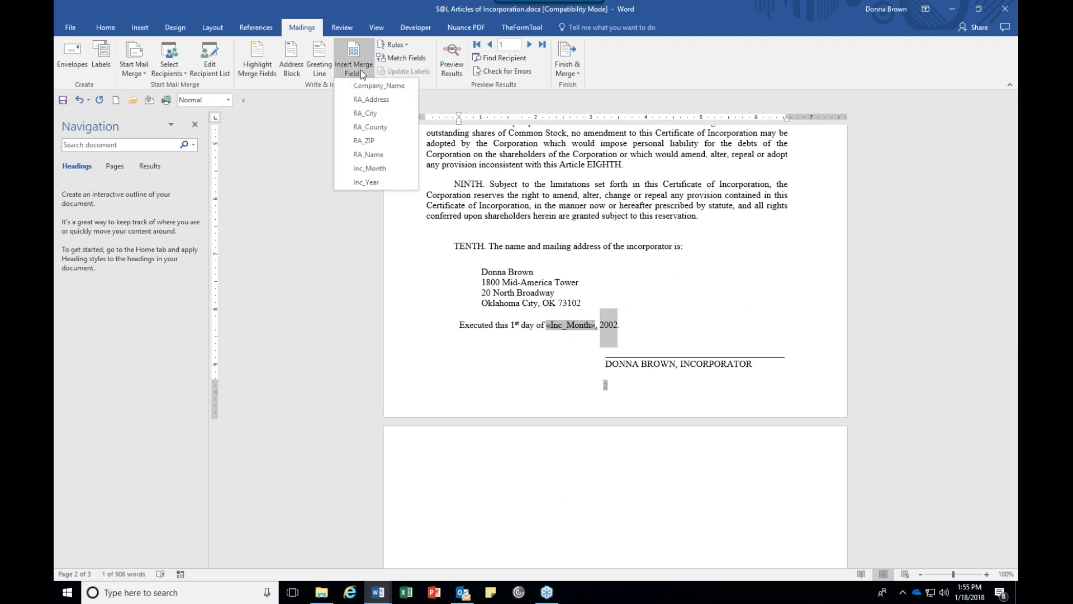
click(380, 183)
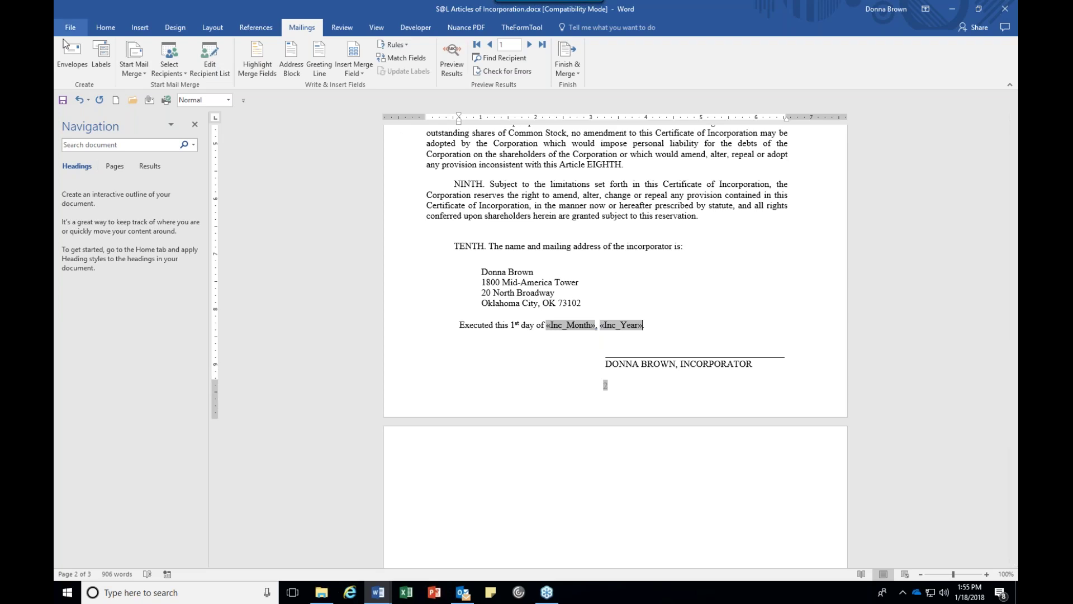
Save the document as MERGE-Articles of Incorporation in the _2018 Word Webinar folder.
click(77, 35)
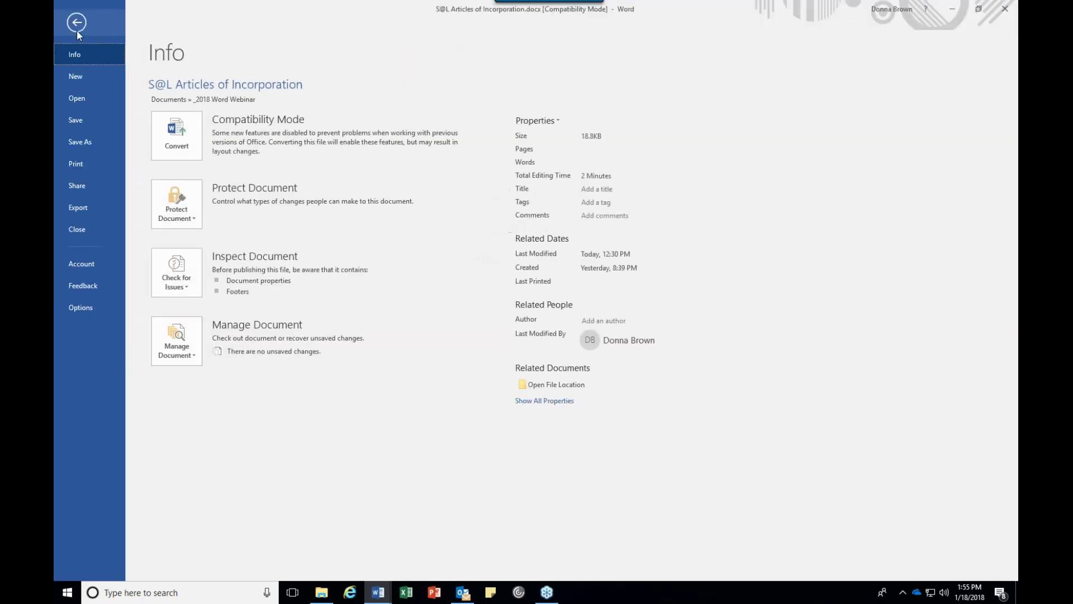
click(78, 142)
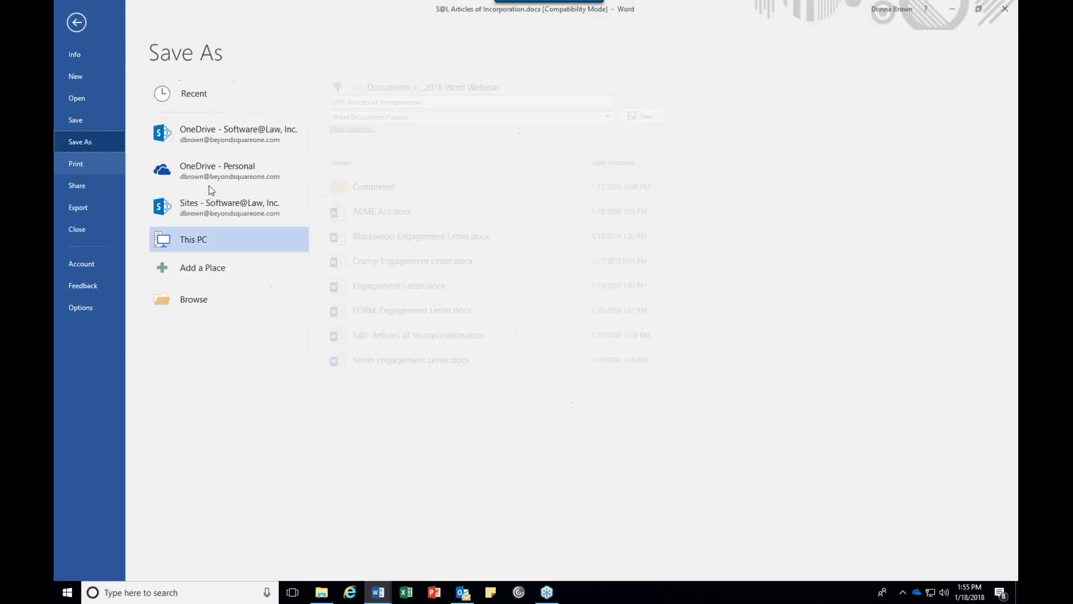
click(348, 102)
key(Home)
key(Delete)
key(Delete)
key(Delete)
key(Delete)
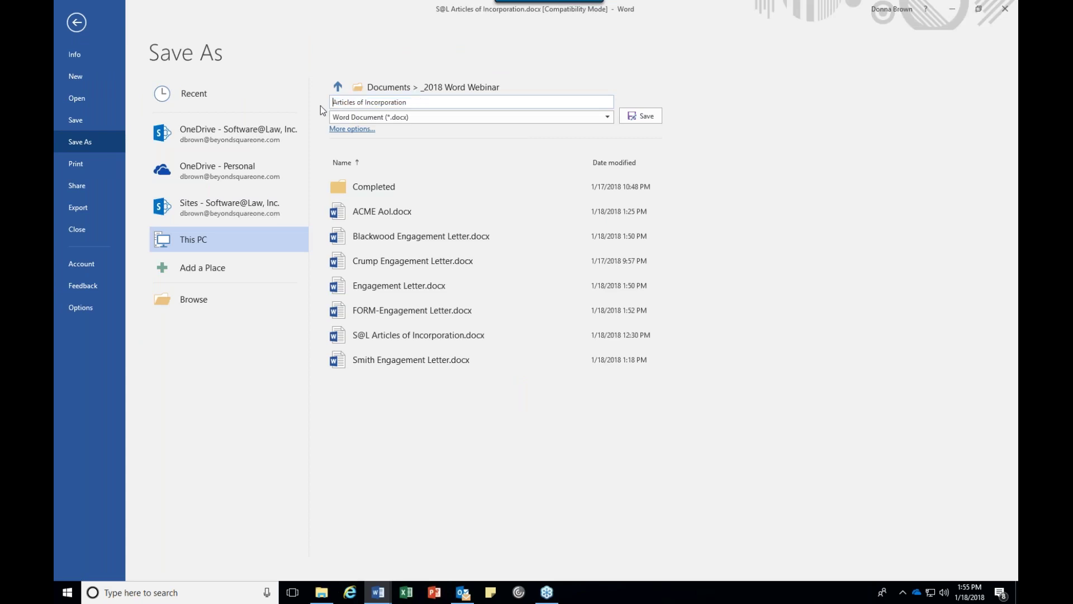
text(MERE)
key(BackSpace)
text(GE-)
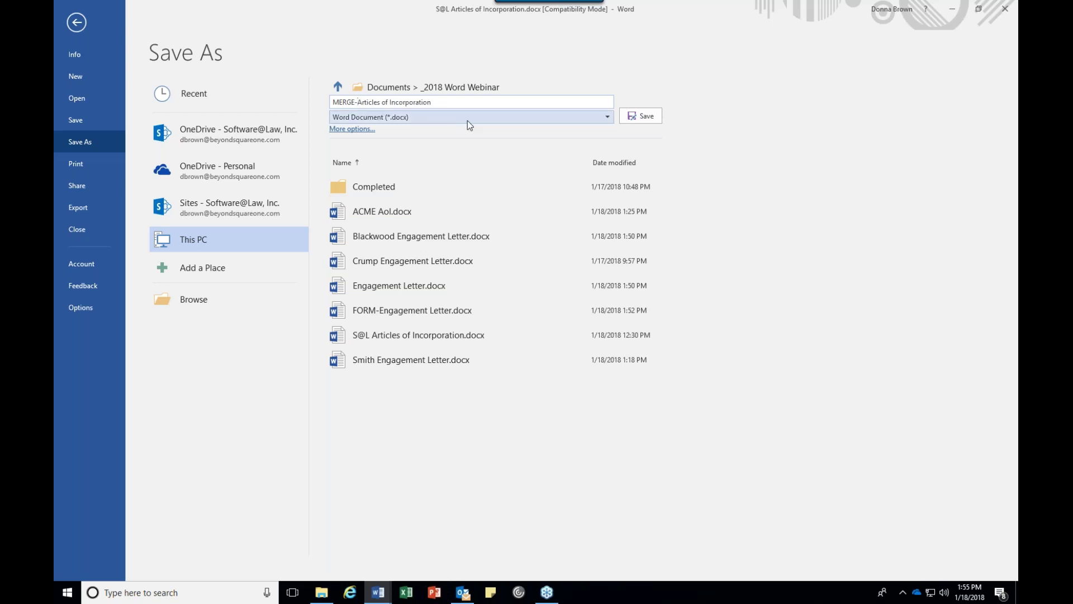
click(632, 116)
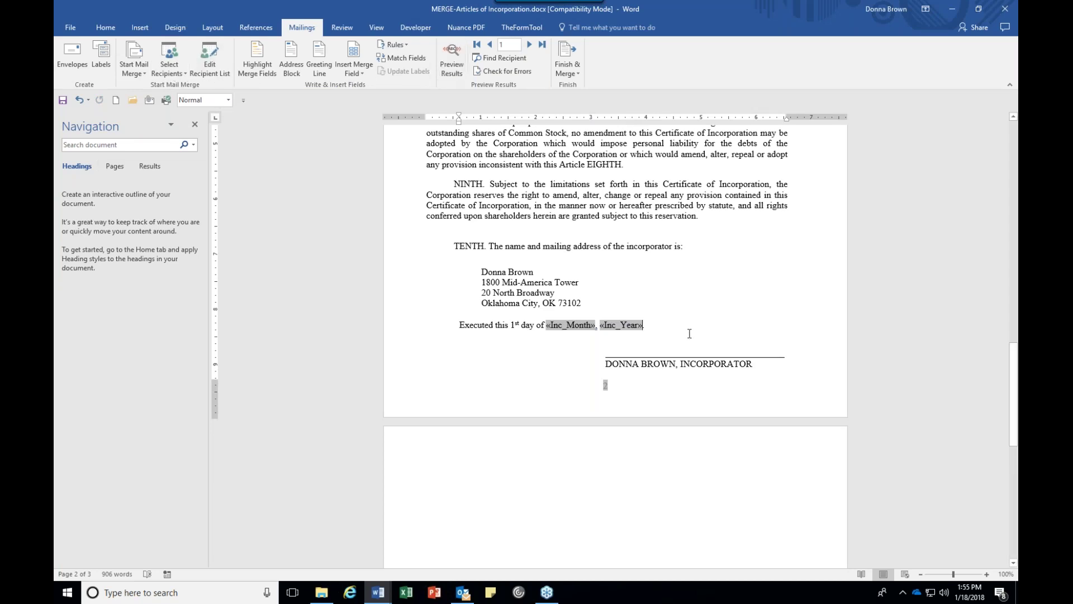
Preview the merge results and insert the missing space between the RA_County field and "County" in the SECOND article.
key(ctrl+Home)
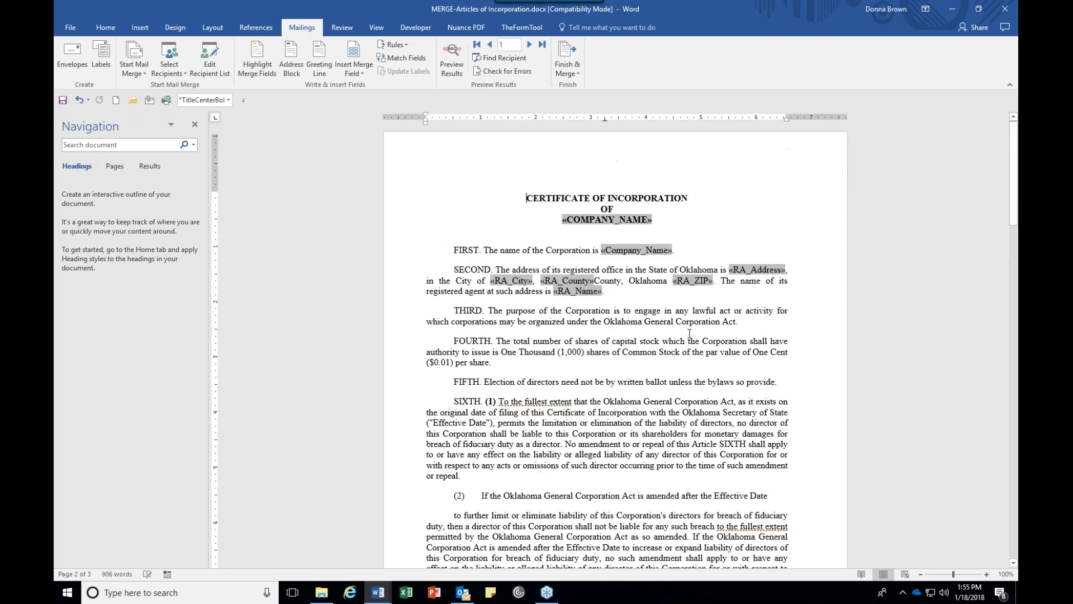
click(451, 55)
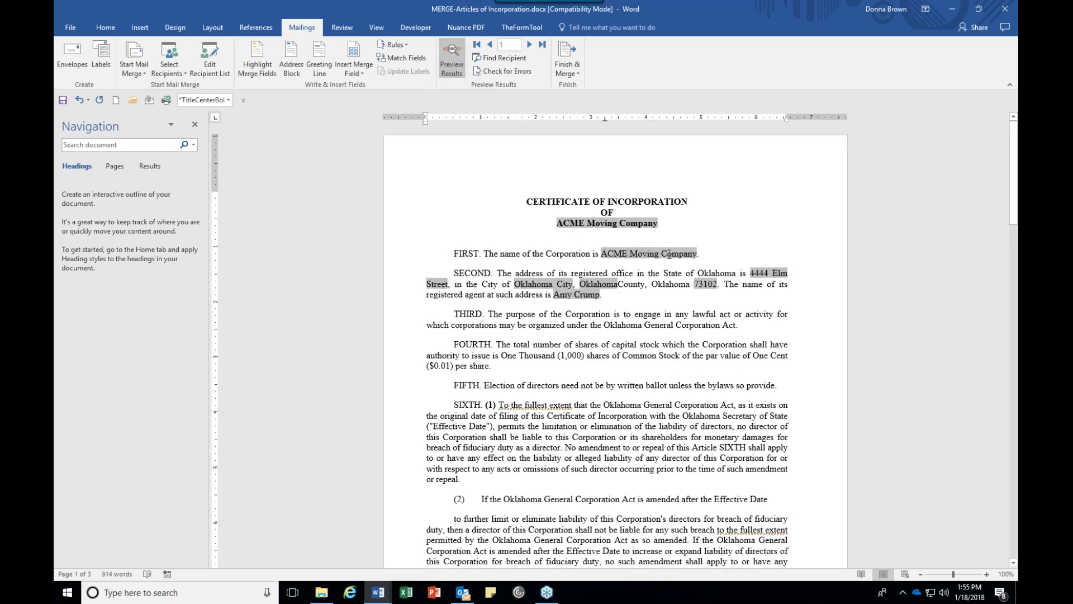
click(751, 273)
click(617, 283)
click(450, 65)
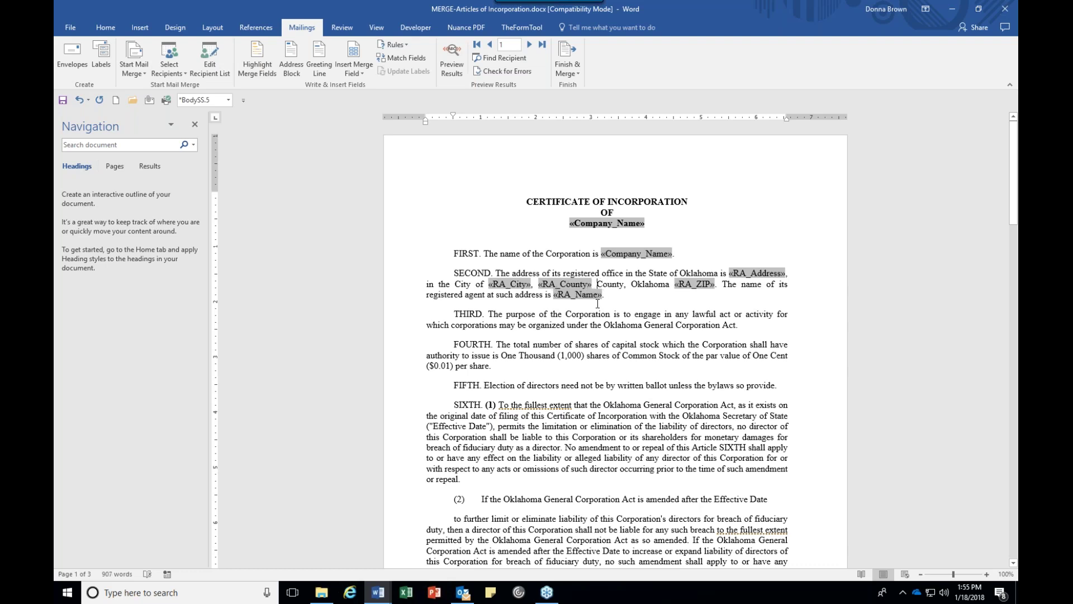
Preview the merge results again and review the certificate for the second record.
click(447, 55)
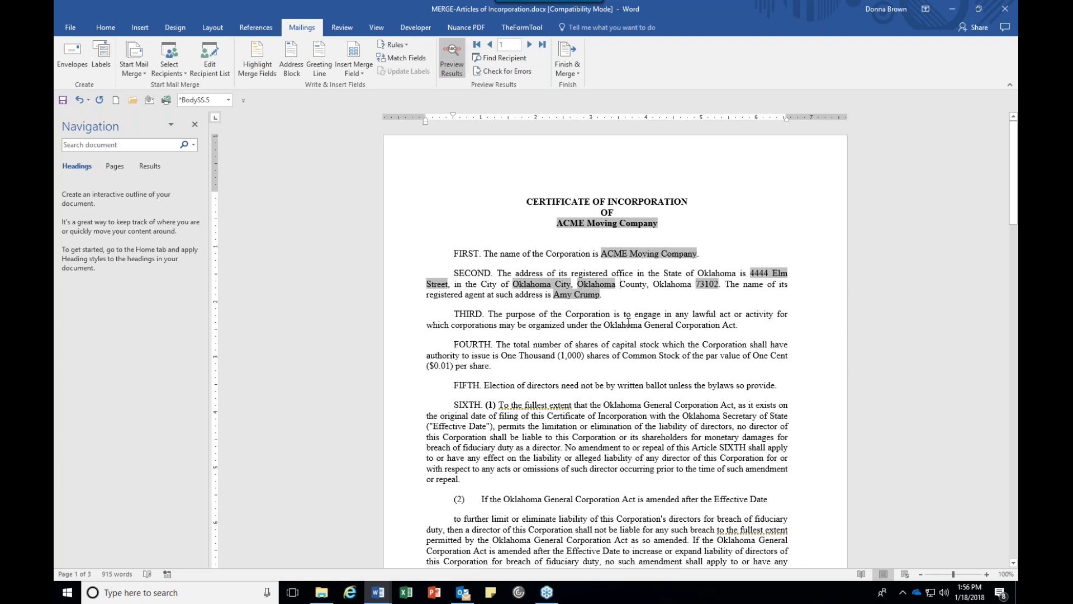
click(528, 44)
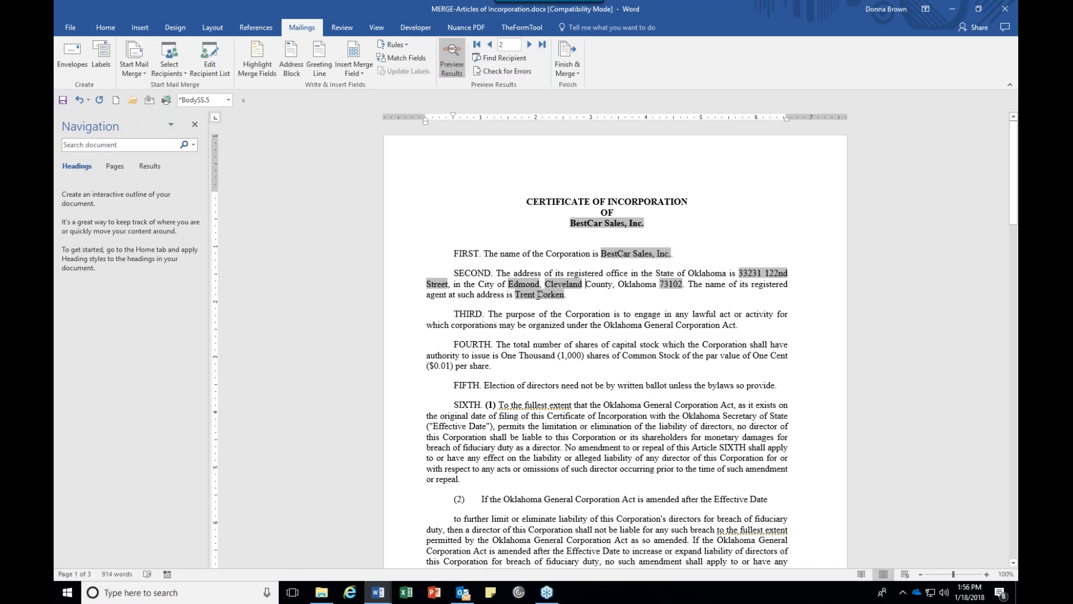
scroll(612, 412, down, 3)
scroll(612, 413, down, 2)
scroll(571, 311, up, 5)
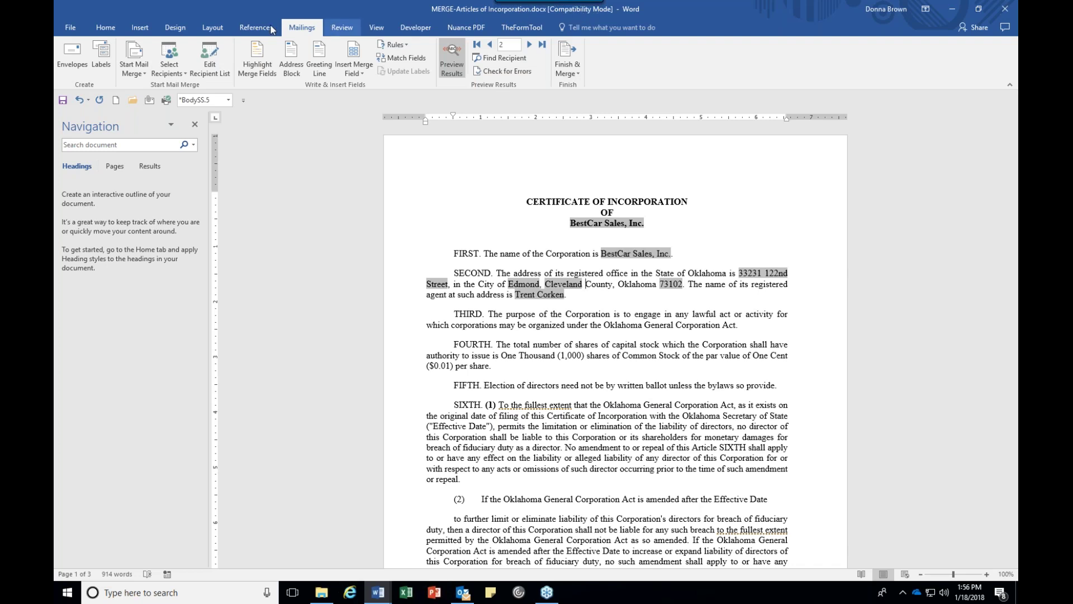
Switch the document back from previewed results to merge fields and save it.
click(63, 101)
click(451, 61)
click(63, 101)
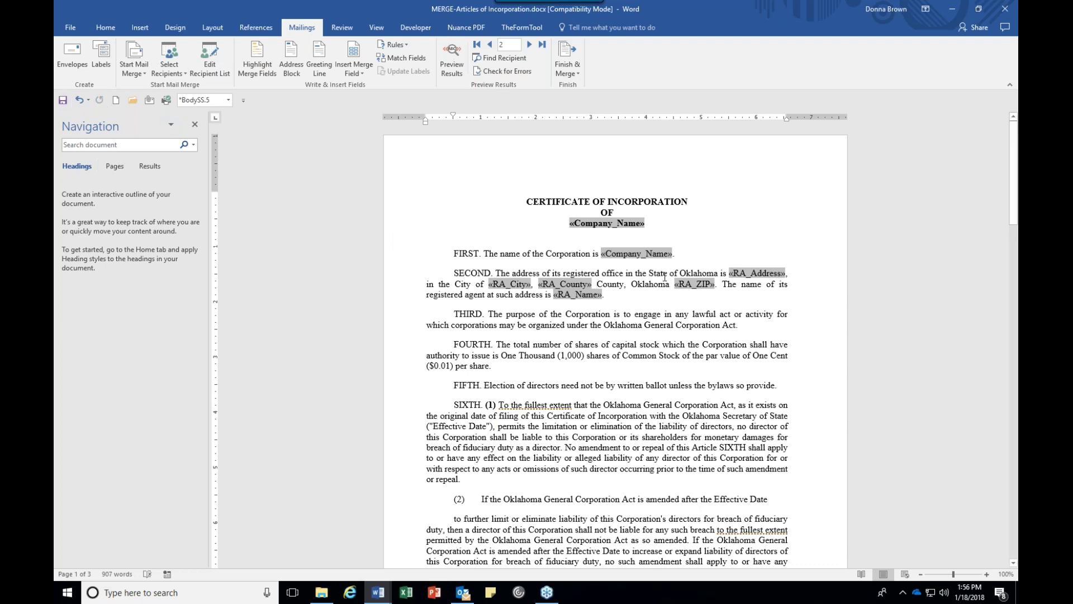
Finish the merge to individual documents, limiting the merged records to 2 through 2.
click(567, 74)
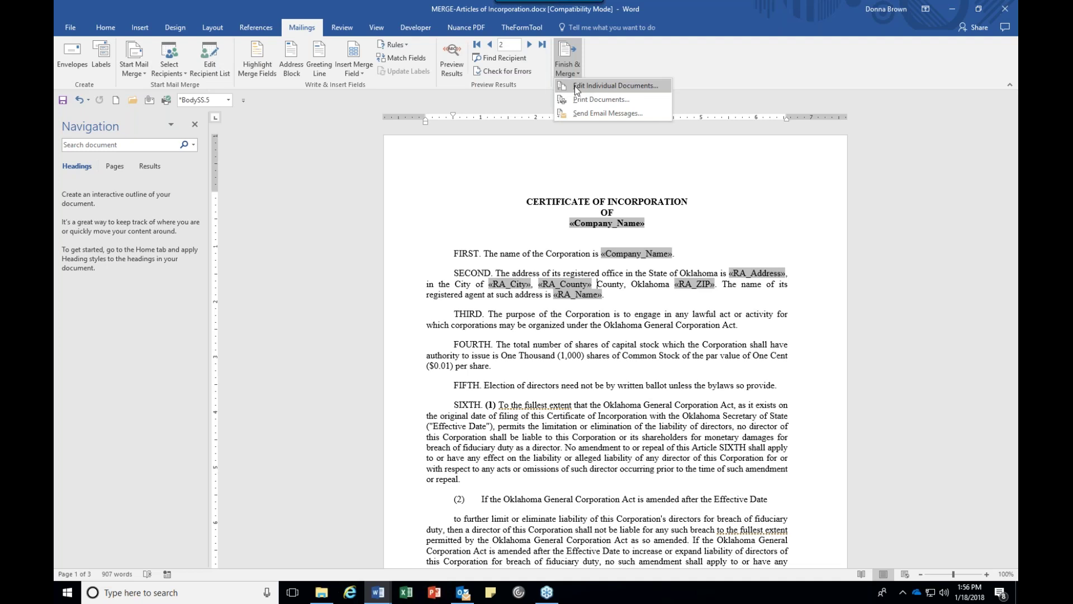
click(574, 86)
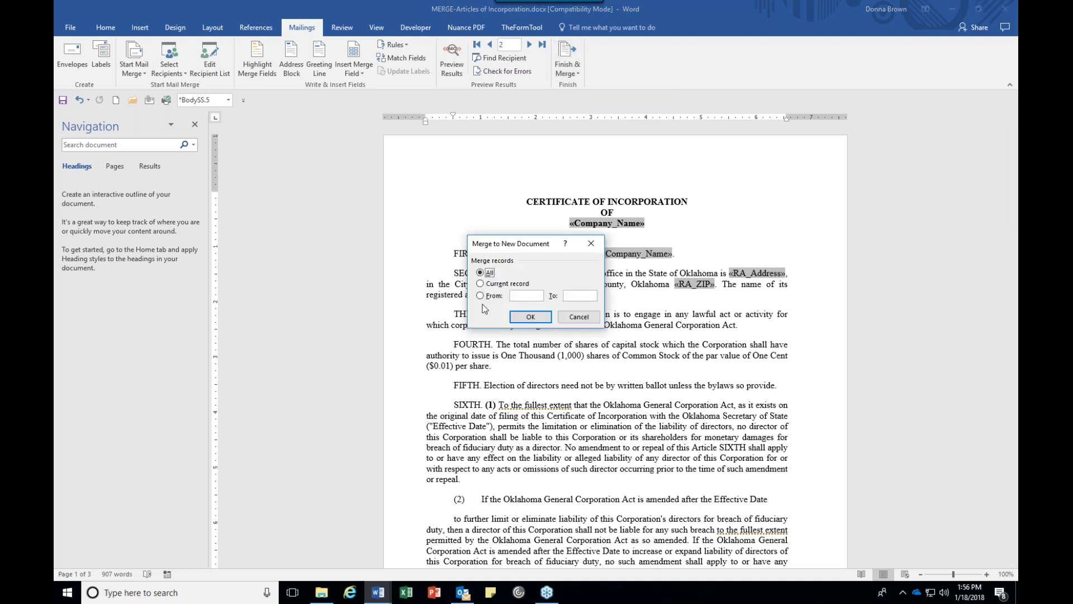
click(480, 296)
click(520, 296)
text(2)
click(573, 297)
text(2)
click(530, 317)
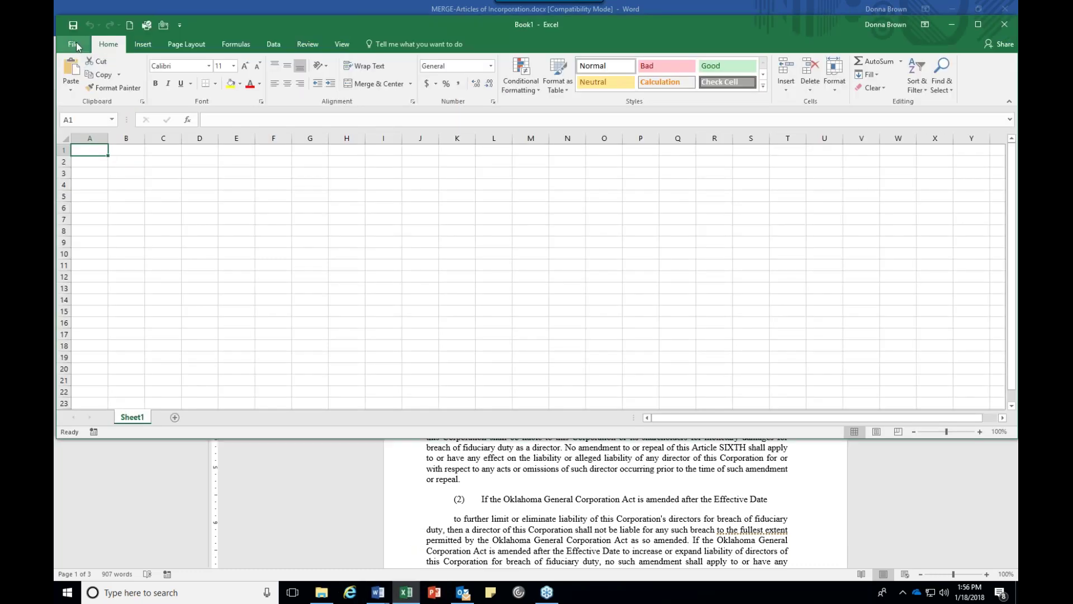
In Excel, open the AoIDatabase-COMPLETED.xlsx workbook as read-only to view its records.
click(74, 45)
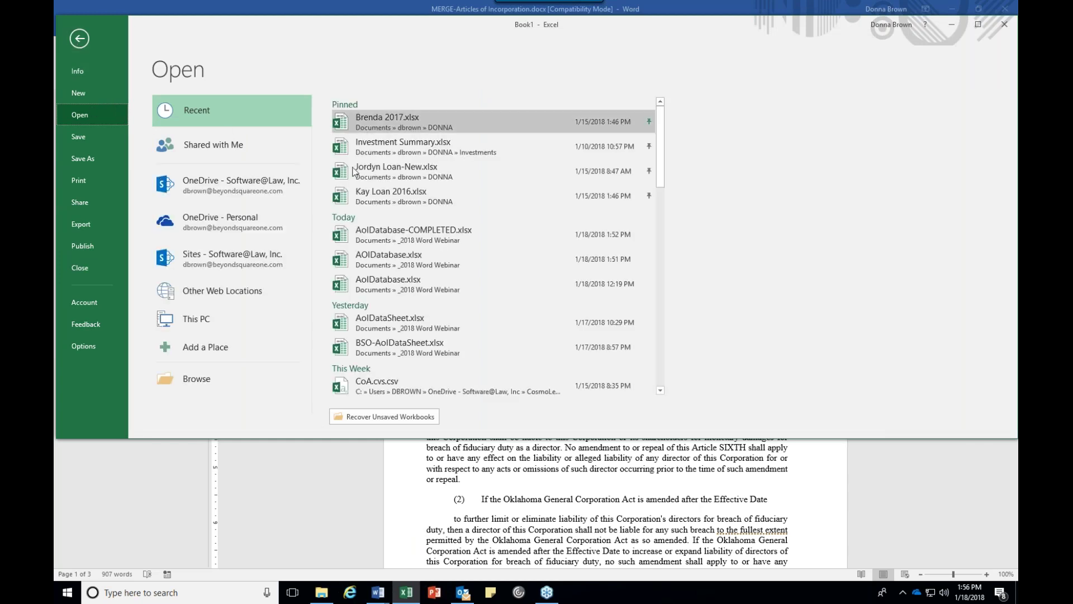
key(Escape)
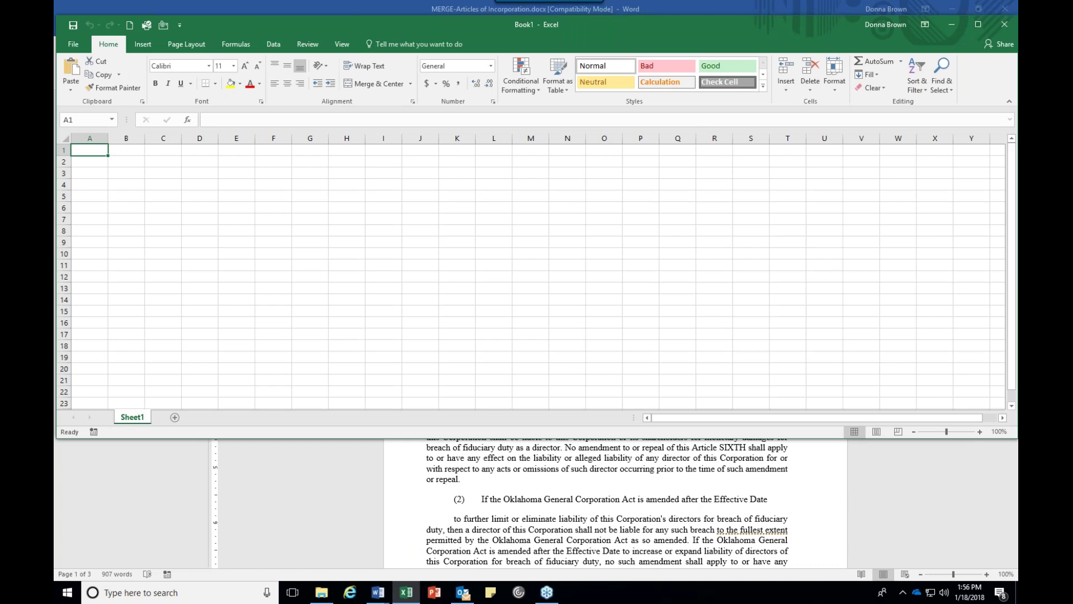
click(715, 212)
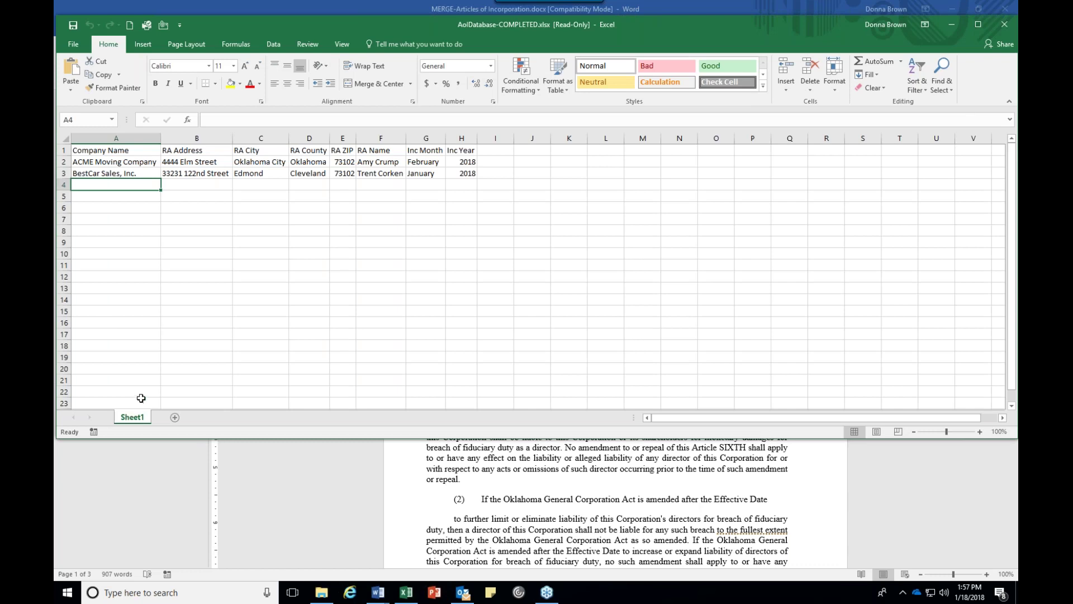
Close the Excel database workbook and complete the merge of the BestCar Sales, Inc. record into a new Word document.
click(1005, 27)
click(530, 317)
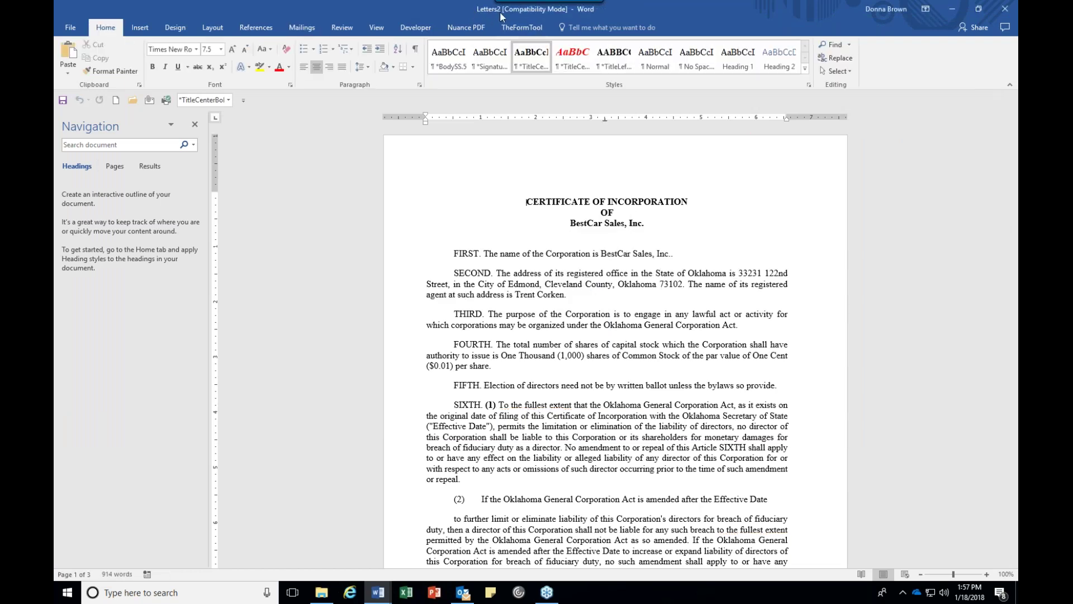
Save the merged certificate in the _2018 Word Webinar folder as "bEST CAR aOI.docx", accepting the upgrade to the newest file format.
click(70, 28)
click(90, 141)
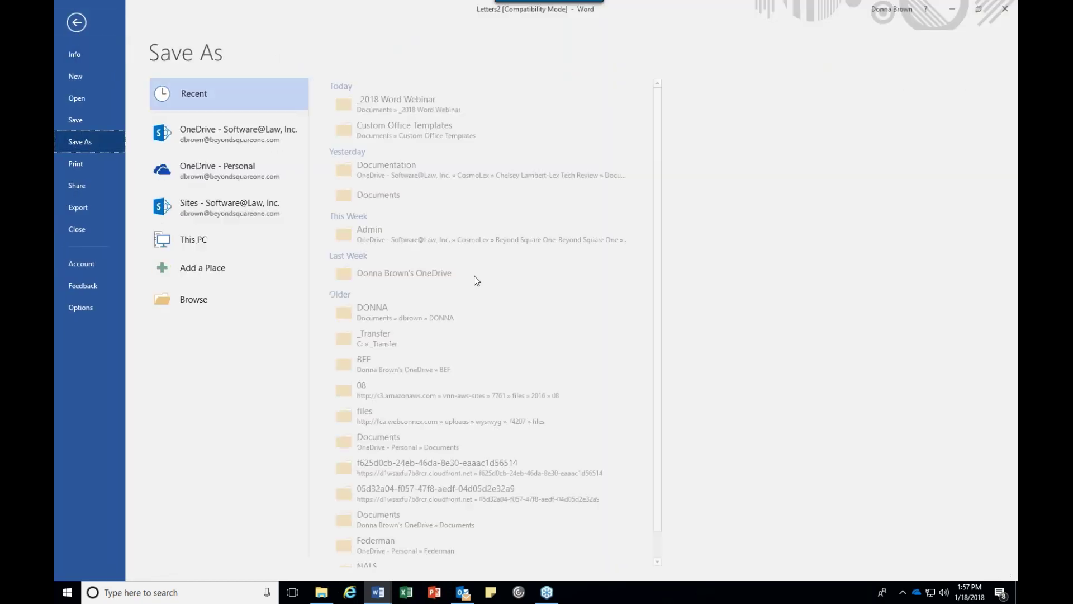
click(411, 109)
click(206, 223)
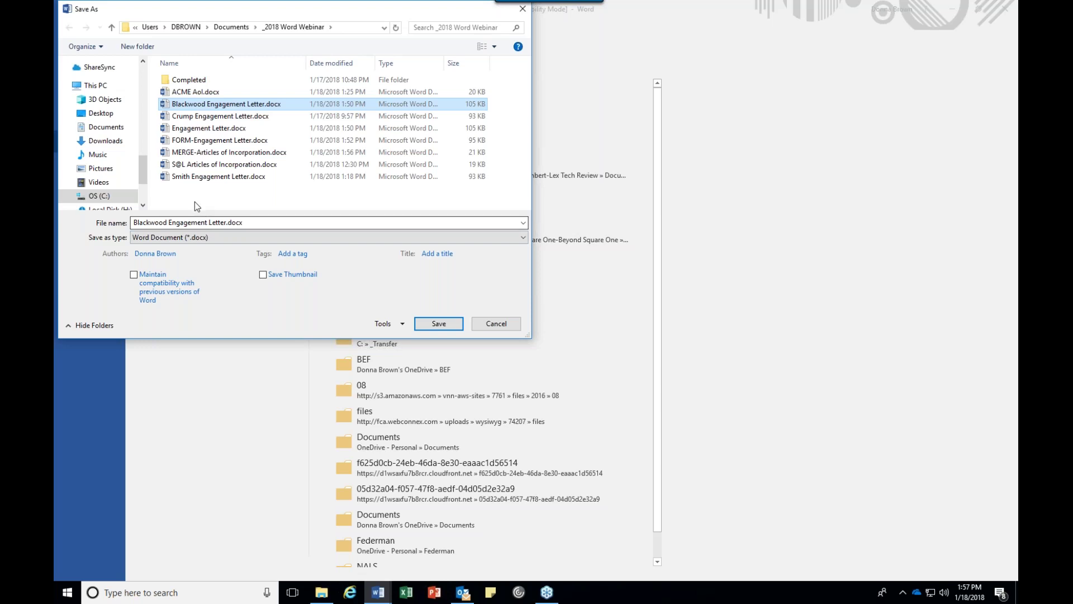
drag(246, 221, 103, 217)
text(b)
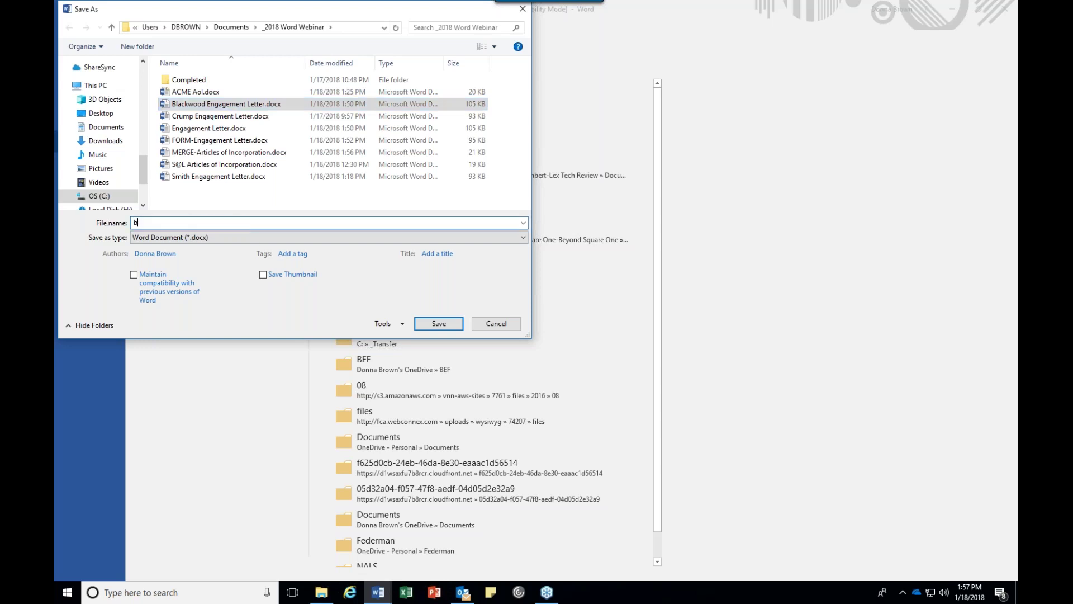
text(EST CAR)
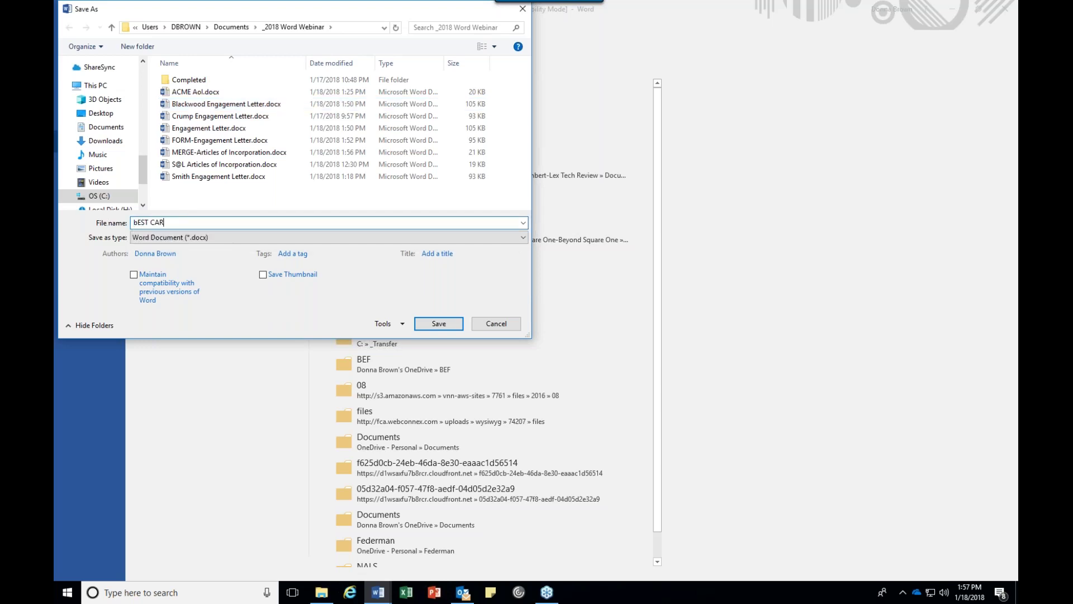
text( aOl)
click(439, 328)
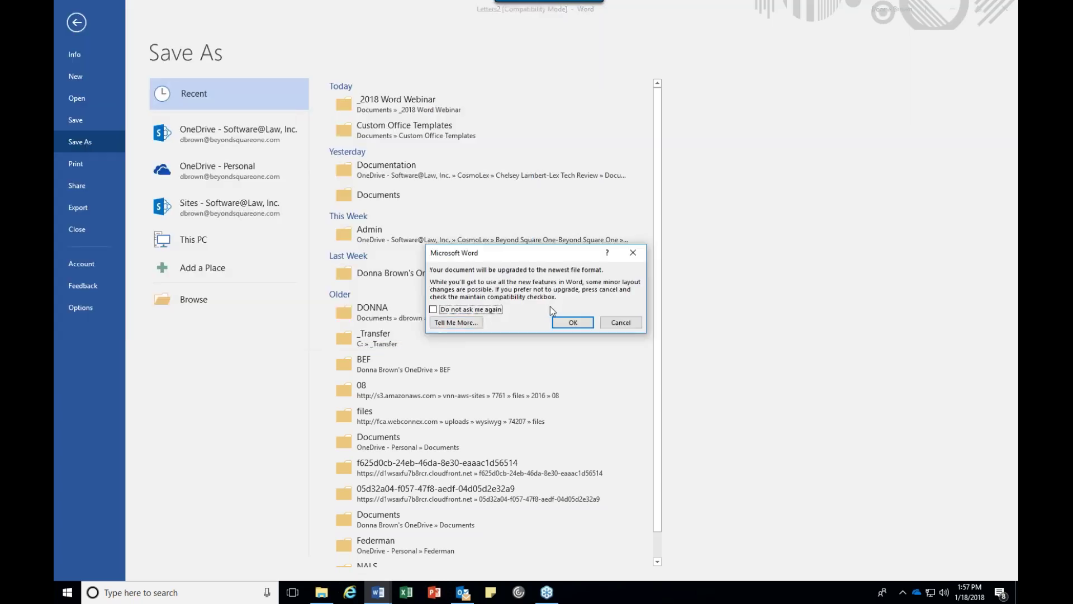
click(568, 321)
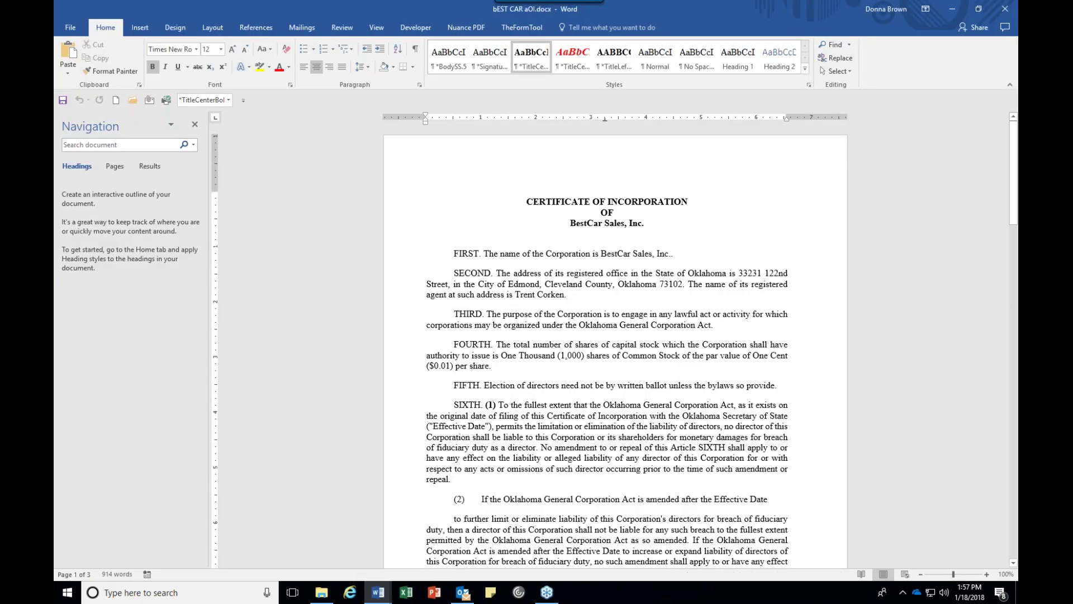